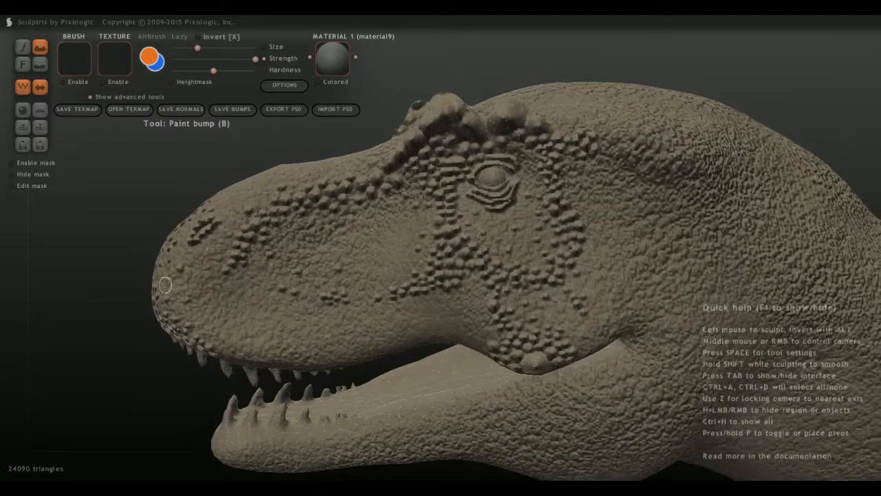
Paint larger scale bumps over the front of the snout and along the front edge of the upper lip.
mouse_move(165, 285)
middle_down()
mouse_move(375, 287)
mouse_move(468, 274)
mouse_move(290, 278)
mouse_move(198, 266)
middle_up()
scroll(407, 283, down, 3)
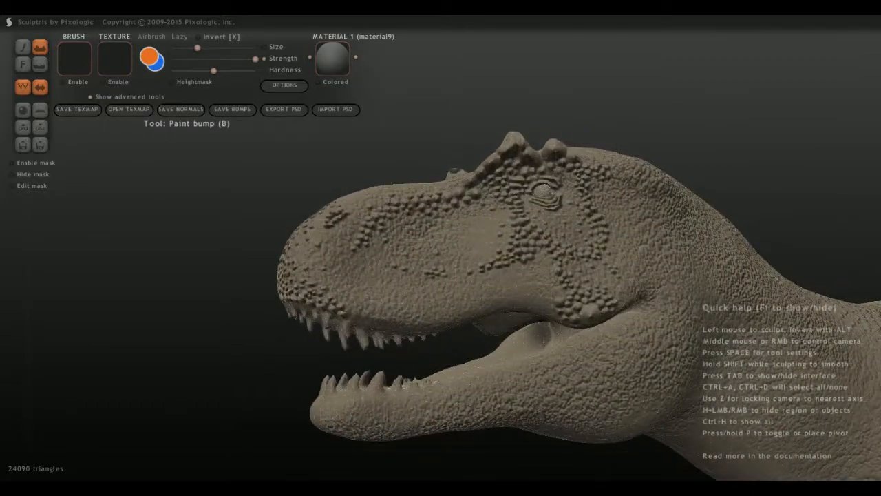
scroll(344, 329, up, 2)
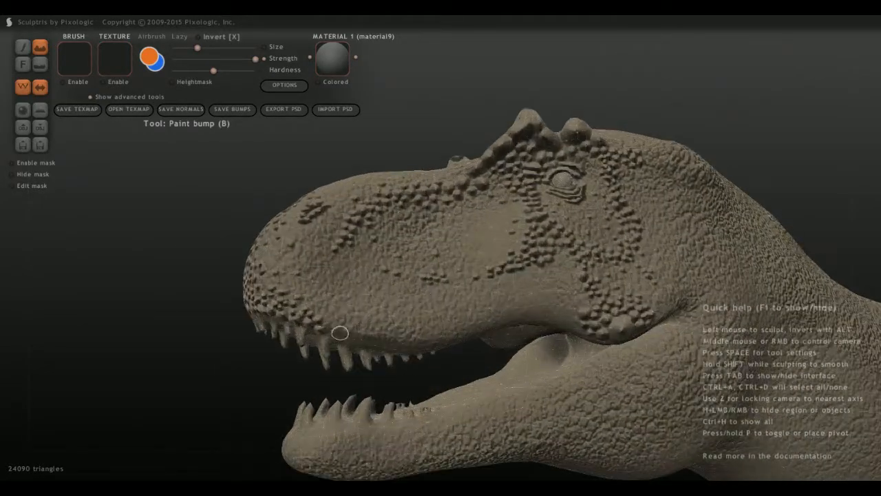
mouse_move(391, 310)
middle_down()
mouse_move(296, 310)
mouse_move(396, 309)
middle_up()
middle_drag(250, 304, 283, 310)
Turn off the wireframe display on the dinosaur model.
scroll(279, 310, down, 10)
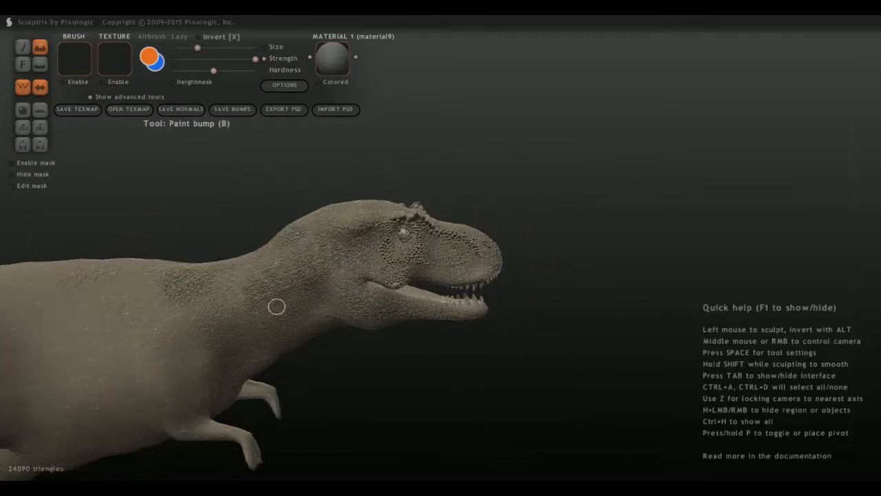
mouse_move(277, 305)
middle_down()
mouse_move(238, 306)
mouse_move(257, 307)
mouse_move(272, 289)
middle_up()
click(23, 87)
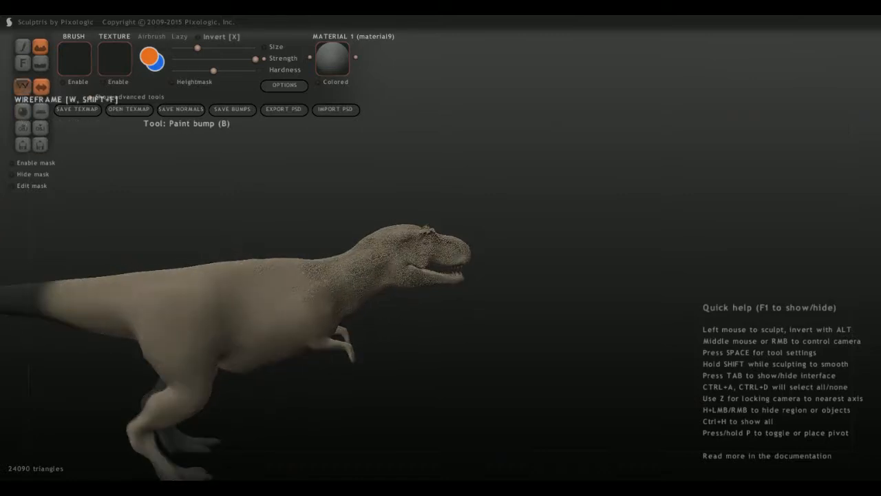
Examine the scale texture over the dinosaur's body, neck and head from several angles.
mouse_move(346, 313)
middle_down()
mouse_move(296, 322)
mouse_move(347, 327)
mouse_move(374, 314)
mouse_move(346, 300)
mouse_move(312, 311)
middle_up()
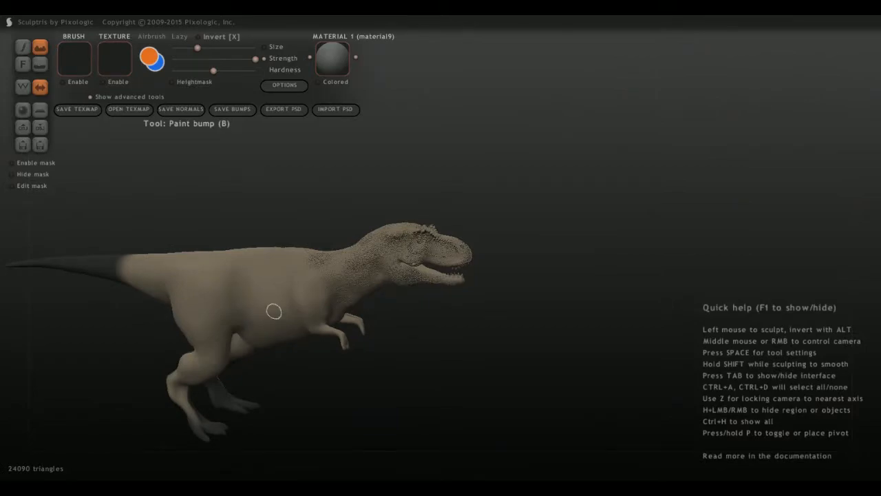
scroll(250, 277, up, 3)
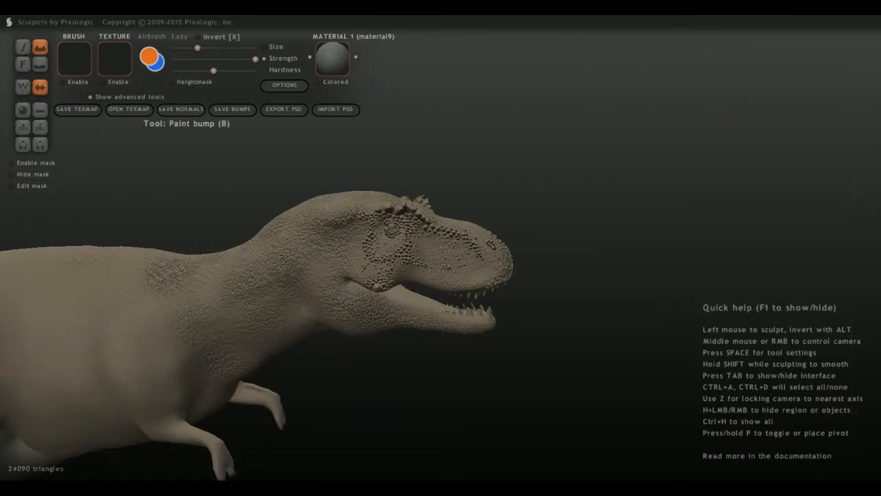
scroll(335, 360, up, 5)
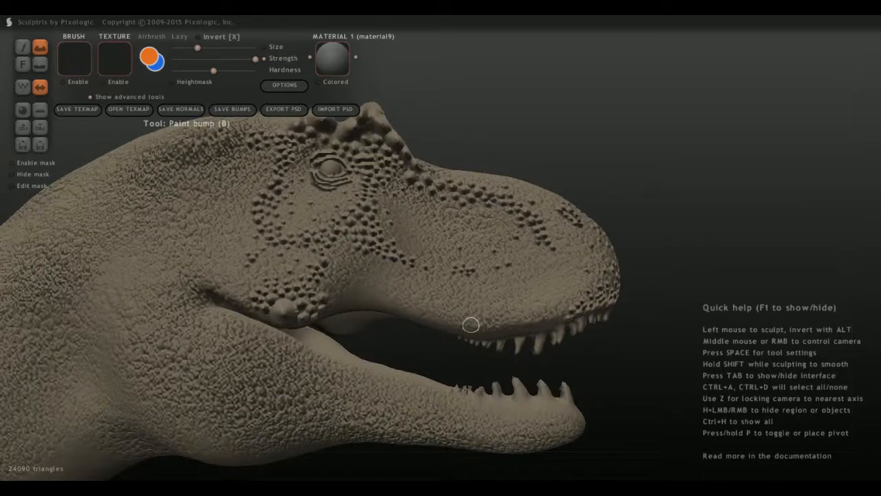
middle_drag(482, 275, 544, 293)
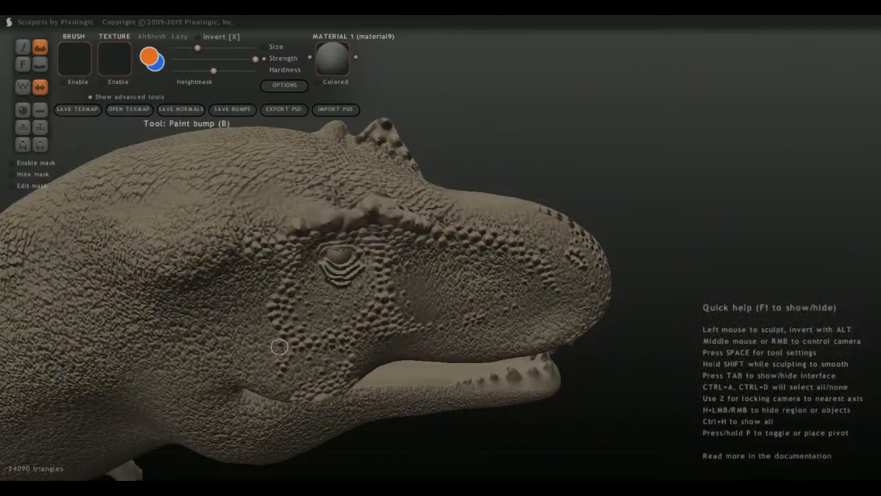
scroll(288, 309, up, 3)
middle_drag(288, 309, 376, 372)
scroll(224, 286, down, 5)
scroll(376, 372, up, 5)
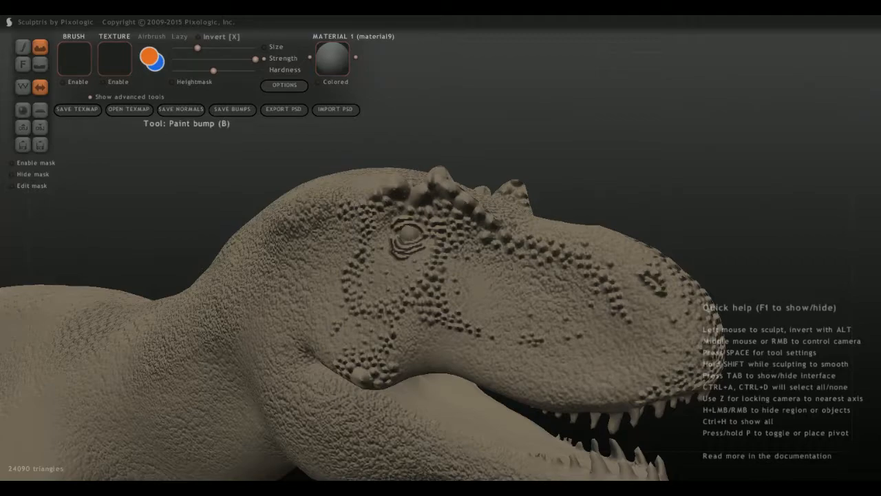
Paint a cluster of large scale bumps with Paint bump along the upper lip just ahead of the jaw corner.
scroll(305, 417, up, 4)
middle_drag(305, 417, 344, 172)
scroll(363, 206, up, 1)
mouse_move(366, 203)
middle_down()
mouse_move(378, 200)
mouse_move(375, 181)
middle_up()
drag(384, 152, 412, 171)
click(384, 183)
click(431, 158)
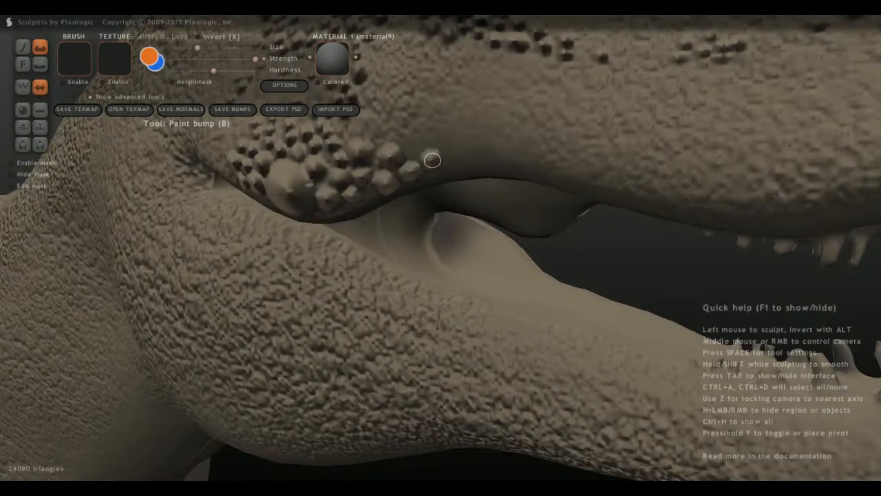
scroll(385, 133, up, 2)
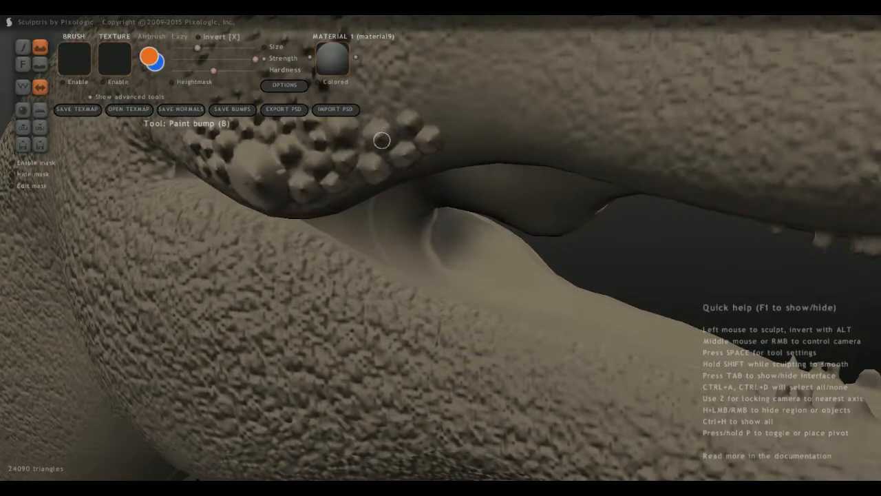
middle_drag(407, 175, 400, 252)
drag(420, 249, 425, 248)
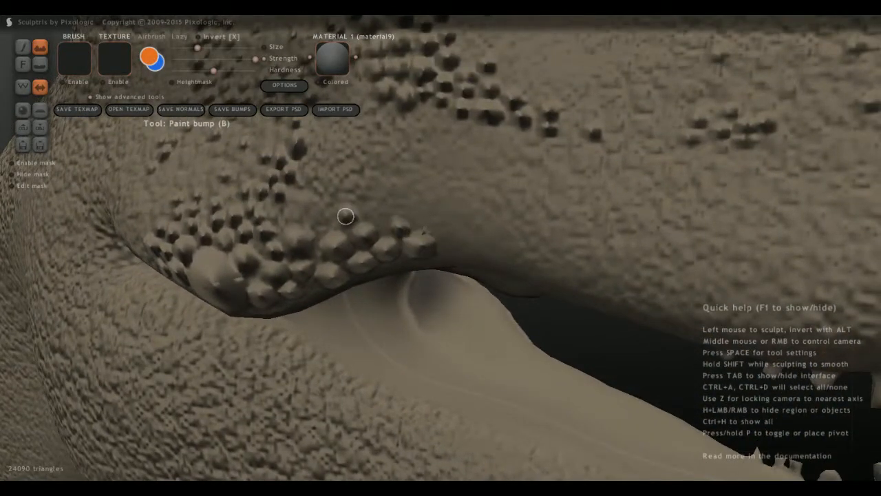
Add single smaller bumps above and ahead of the large lip scales near the jaw corner.
scroll(268, 236, up, 3)
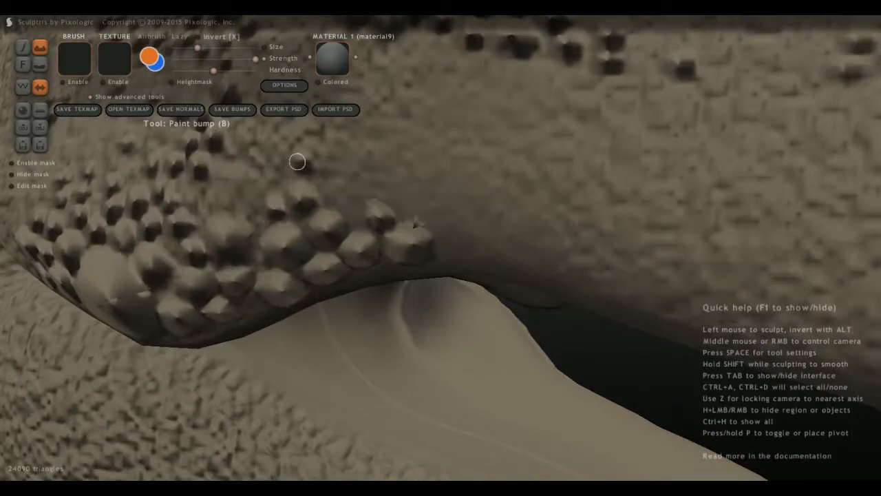
click(354, 191)
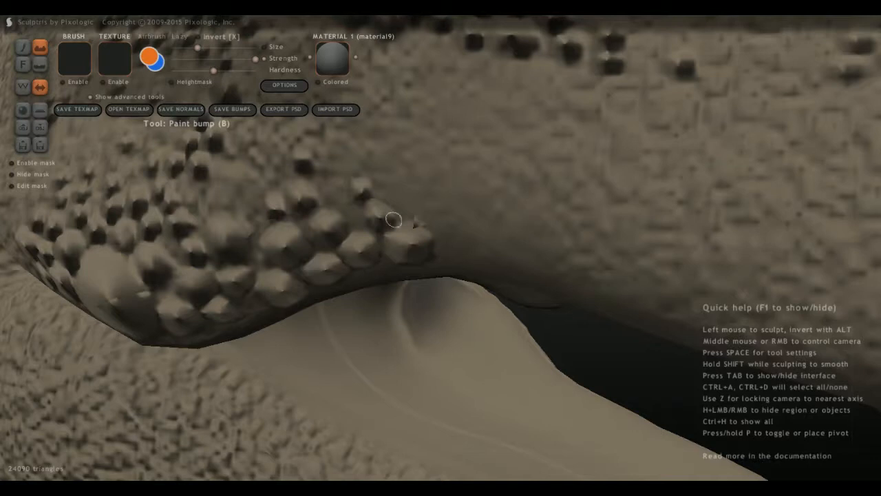
click(451, 243)
click(428, 213)
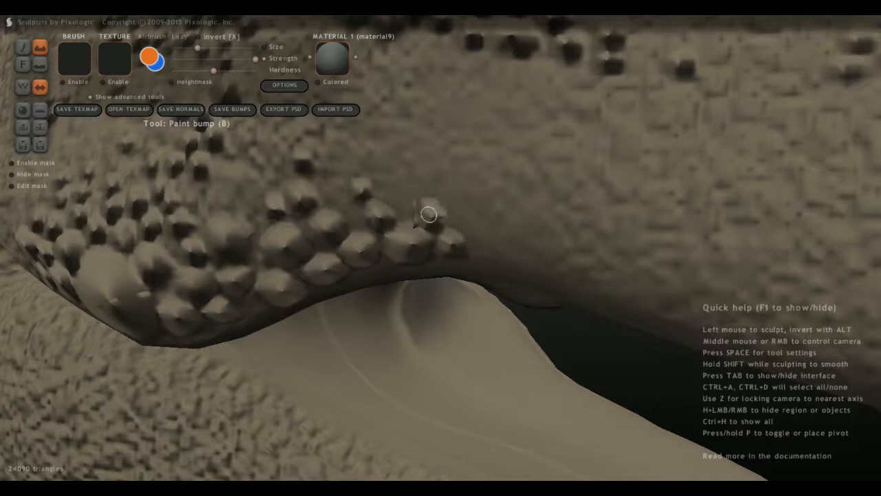
click(449, 183)
click(402, 186)
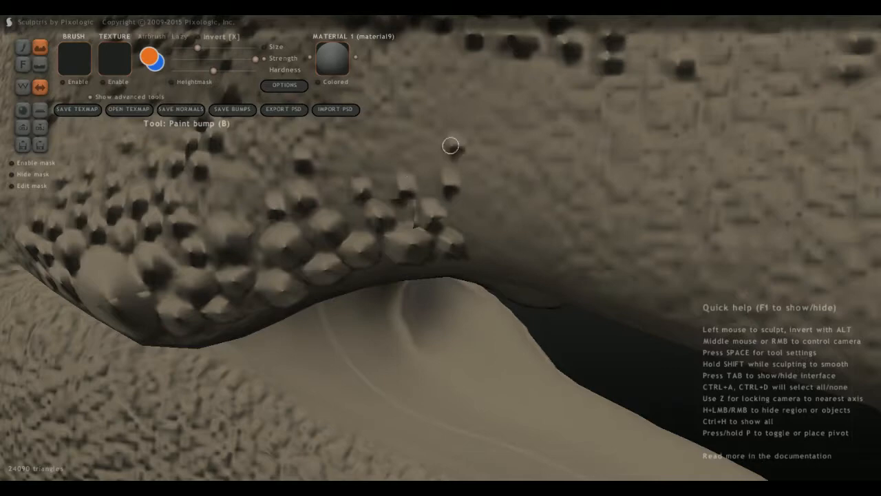
Fill the gaps on the lower cheek above the jaw corner with individual scale bumps.
click(216, 199)
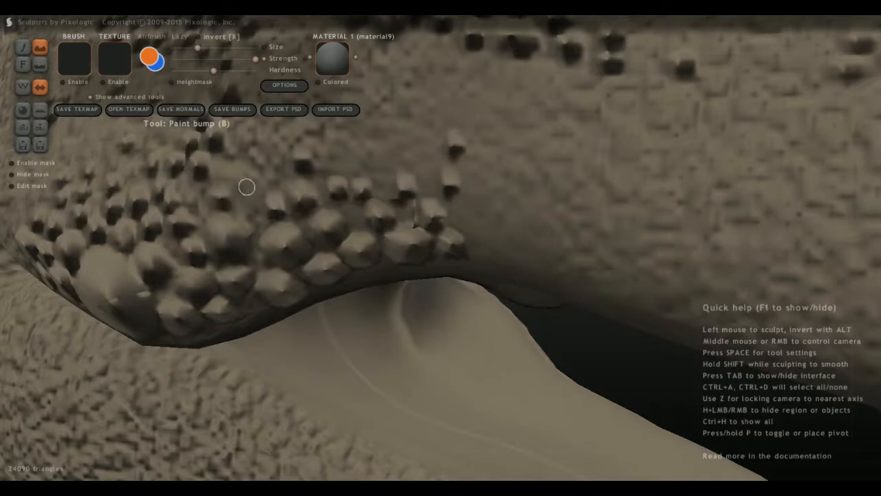
click(229, 172)
click(231, 137)
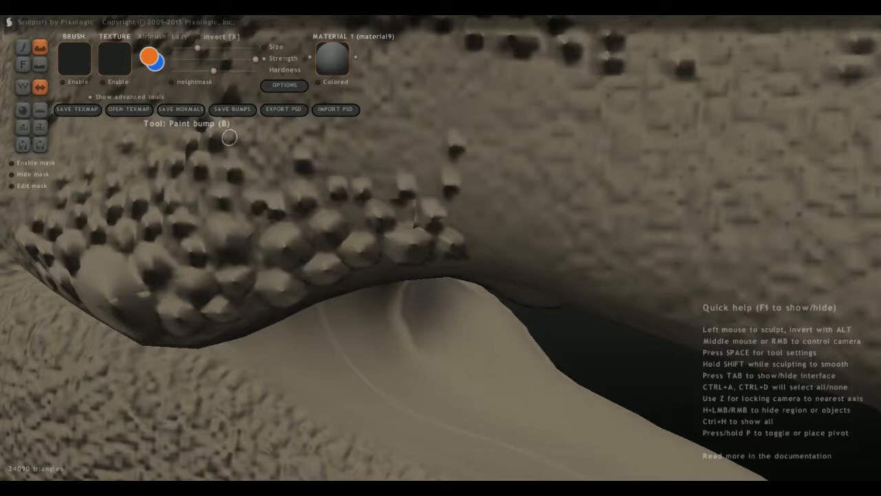
middle_drag(223, 174, 303, 206)
click(267, 223)
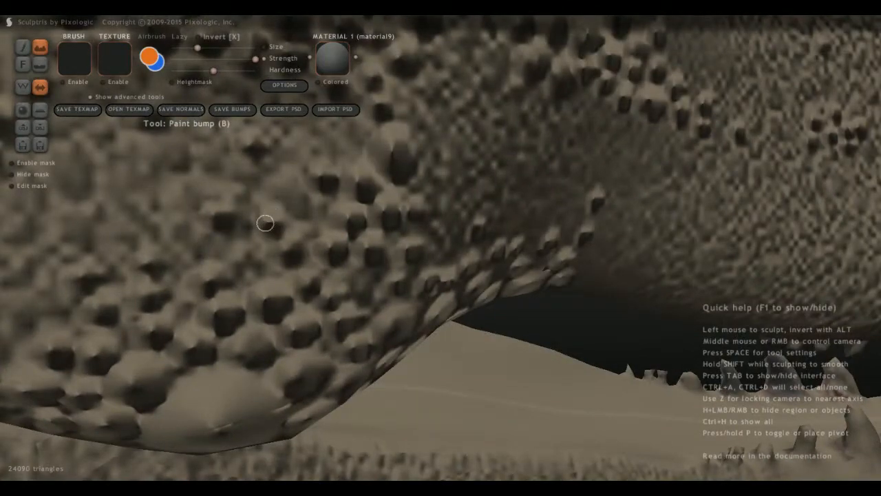
Extend the row of scale bumps forward along the rear edge of the upper lip.
middle_drag(496, 292, 229, 231)
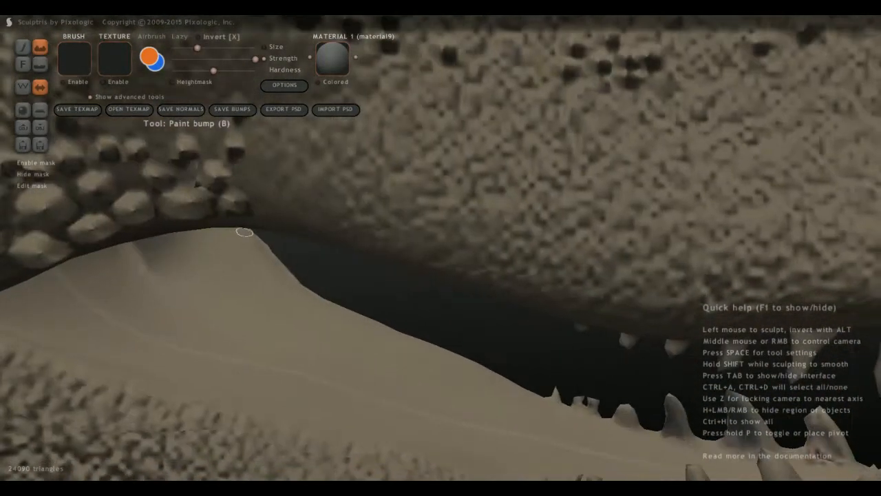
scroll(256, 229, down, 3)
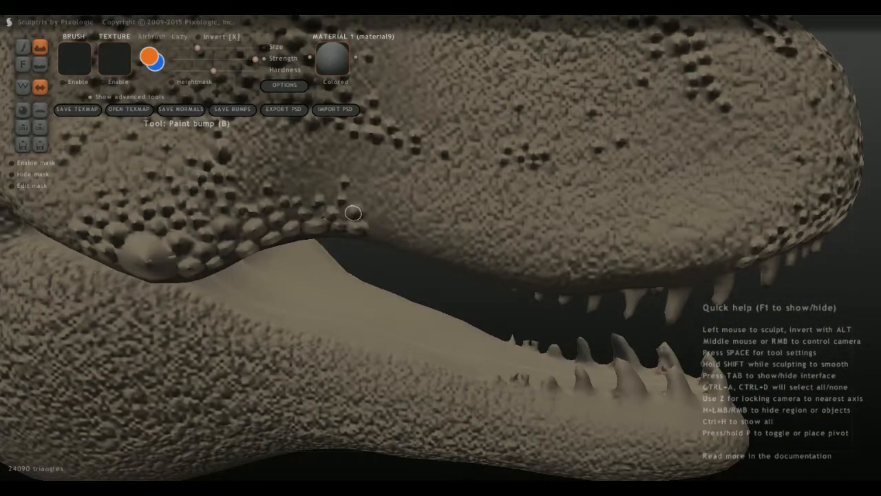
scroll(350, 212, up, 2)
click(366, 227)
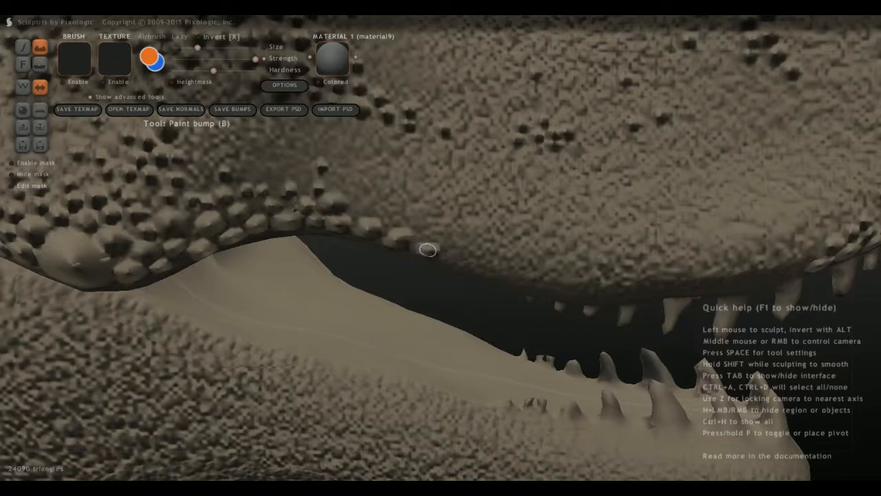
drag(427, 249, 435, 255)
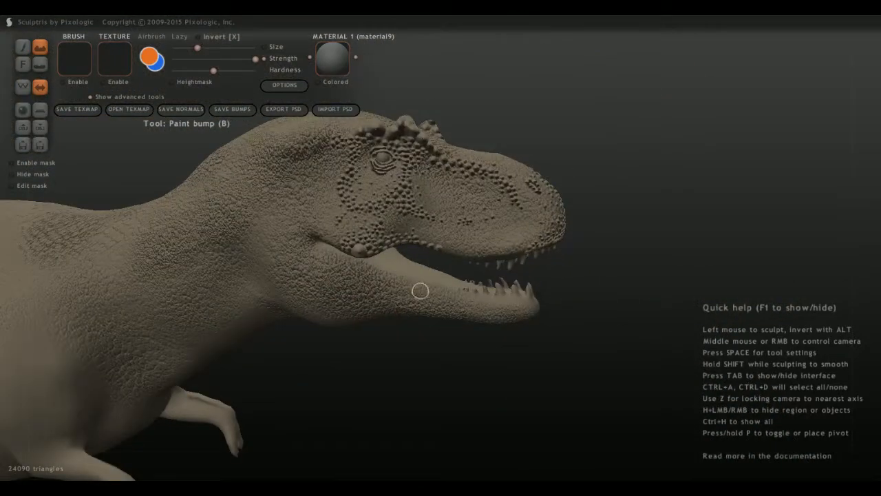
Load the scale pattern image as both the texture and the brush image for Paint bump.
scroll(420, 290, down, 4)
scroll(423, 285, up, 5)
mouse_move(422, 285)
middle_down()
mouse_move(303, 293)
mouse_move(292, 365)
mouse_move(313, 399)
mouse_move(350, 426)
middle_up()
click(74, 59)
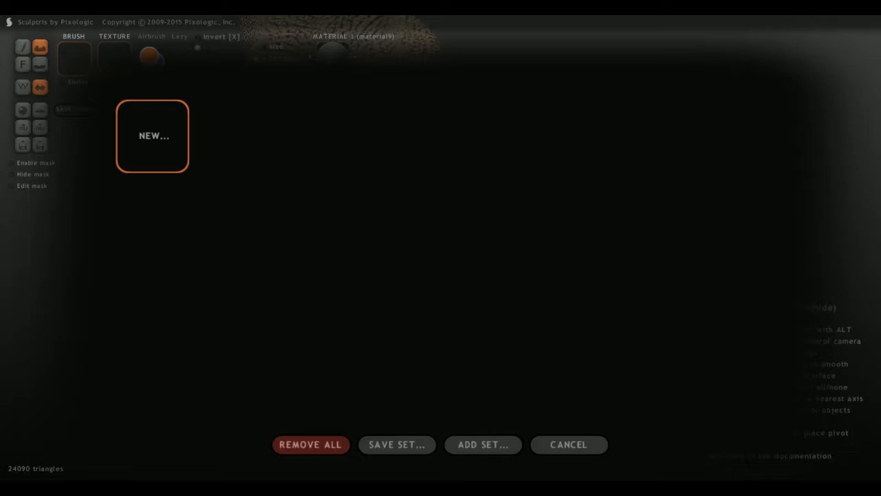
click(152, 137)
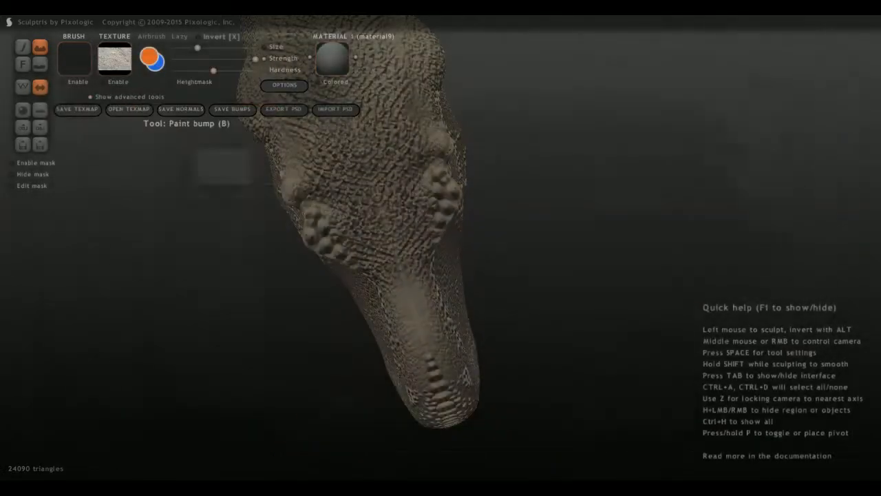
scroll(440, 248, down, 4)
click(114, 58)
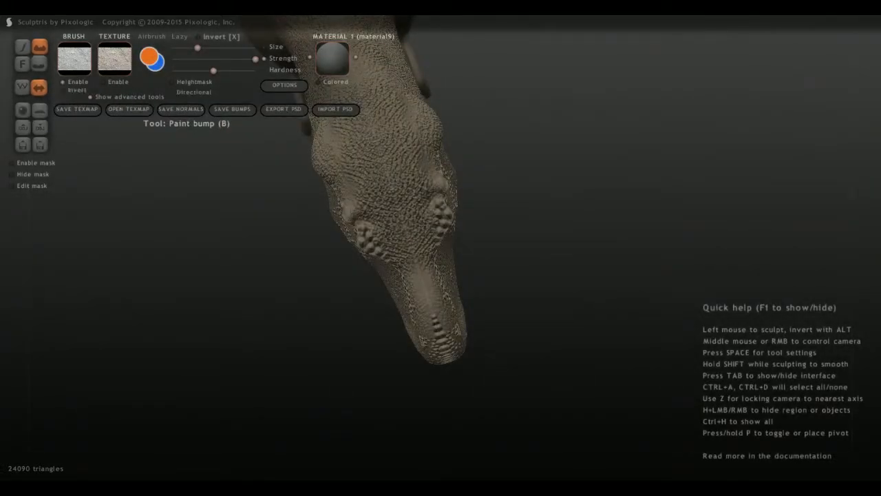
Enlarge the Paint bump brush and try the scale brush image over the snout, cheek and lower jaw.
click(212, 47)
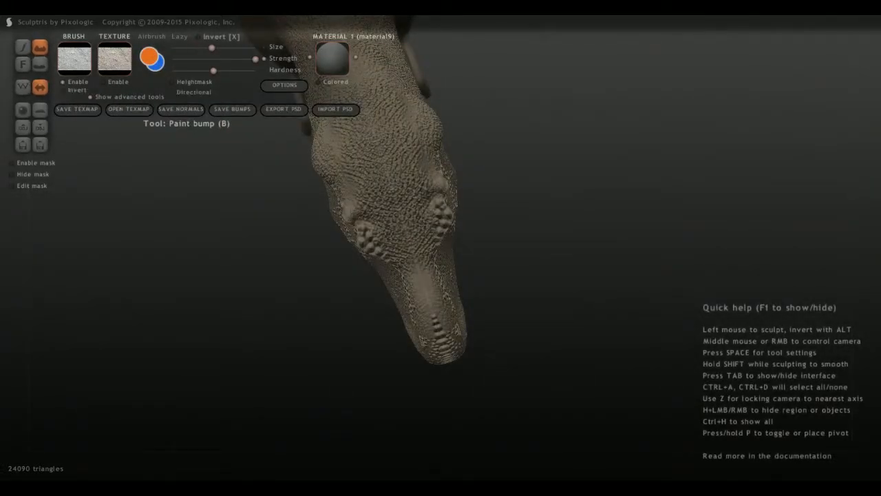
drag(211, 48, 213, 48)
drag(435, 322, 421, 270)
mouse_move(420, 270)
middle_down()
mouse_move(422, 255)
mouse_move(506, 231)
mouse_move(491, 262)
middle_up()
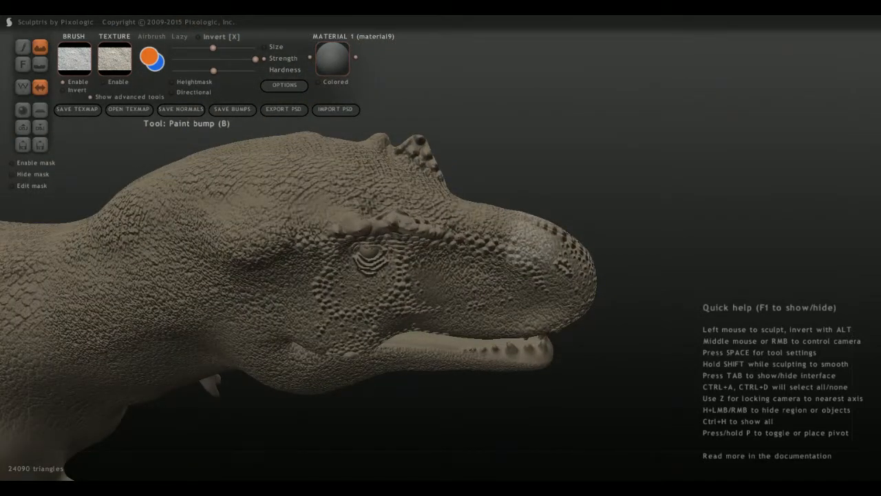
middle_drag(465, 317, 393, 365)
mouse_move(195, 208)
middle_down()
mouse_move(272, 172)
mouse_move(352, 249)
middle_up()
mouse_move(276, 260)
middle_down()
mouse_move(277, 281)
mouse_move(293, 294)
middle_up()
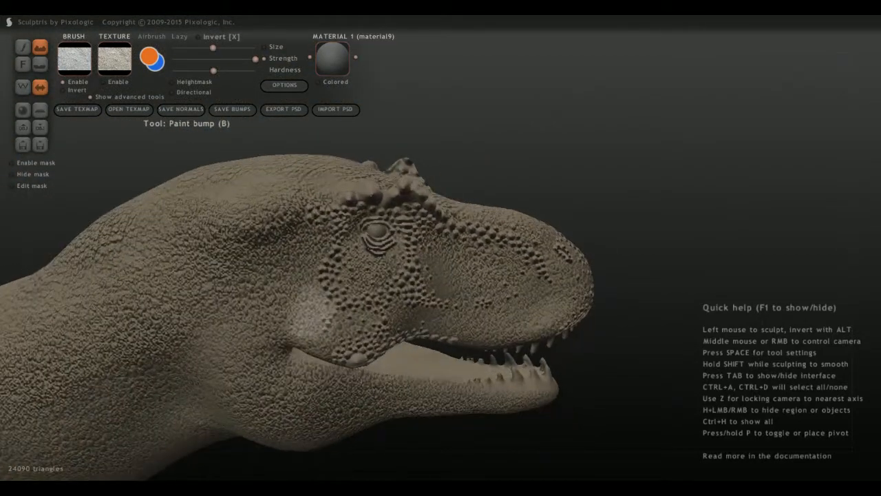
mouse_move(437, 277)
middle_down()
mouse_move(352, 289)
mouse_move(345, 265)
mouse_move(385, 371)
middle_up()
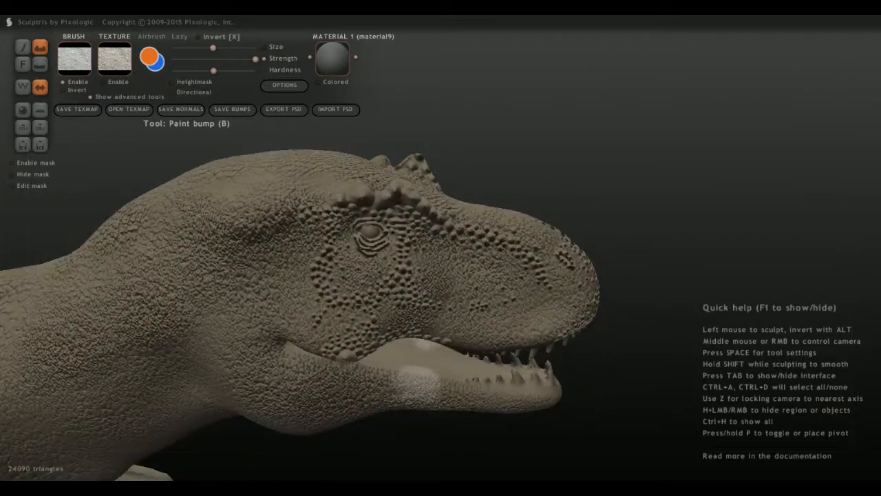
mouse_move(458, 334)
alt+middle_down()
mouse_move(317, 271)
mouse_move(328, 263)
alt+middle_up()
scroll(285, 324, up, 5)
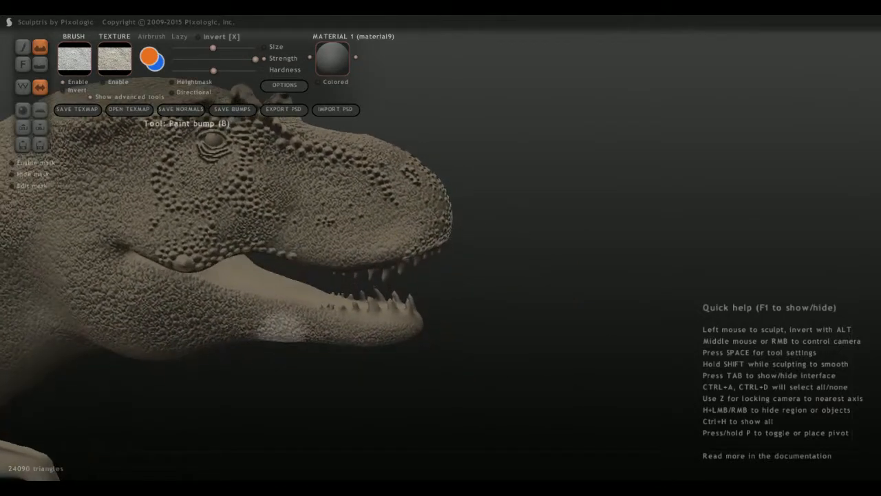
Turn off the brush image and return to the Paint bump tool at the upper lip above the front teeth.
key(d)
scroll(169, 251, up, 3)
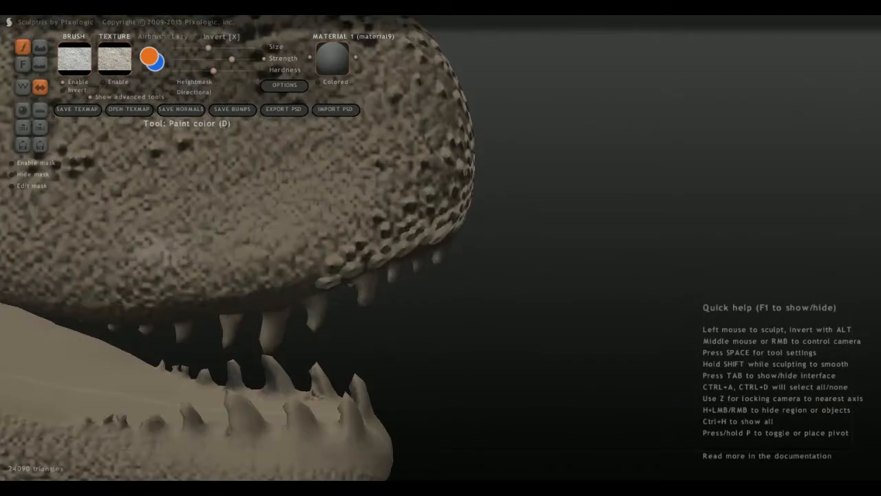
scroll(86, 272, up, 4)
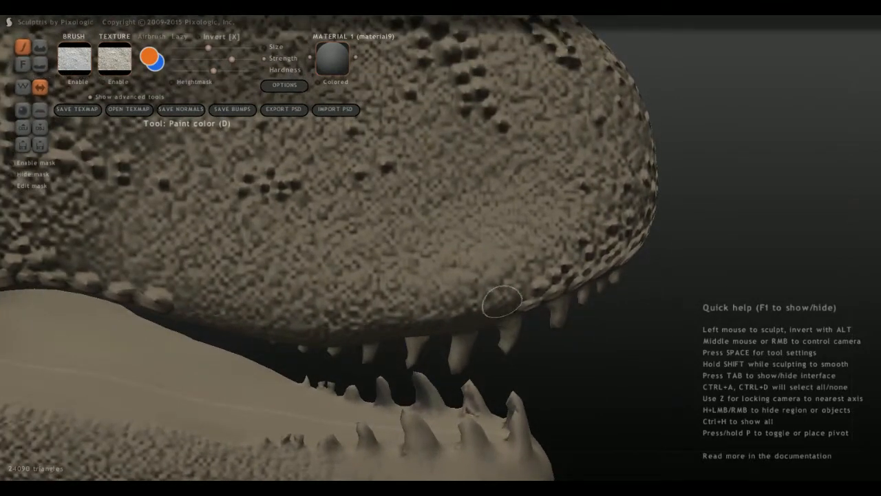
middle_drag(327, 305, 492, 247)
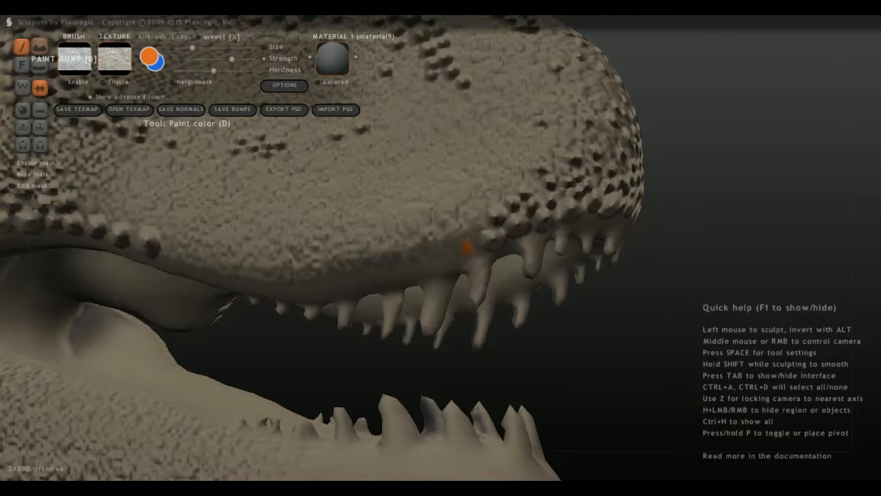
click(40, 46)
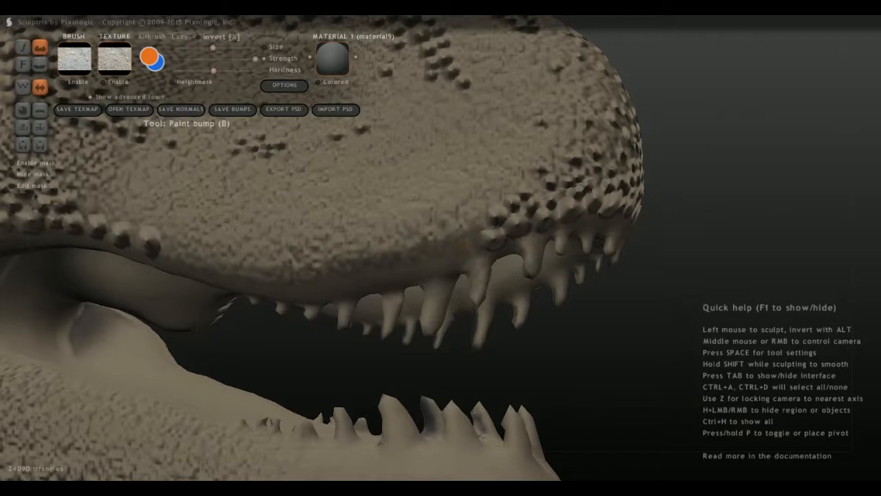
Extend the row of large scale bumps backward along the upper lip edge, above the front teeth.
middle_drag(448, 252, 230, 134)
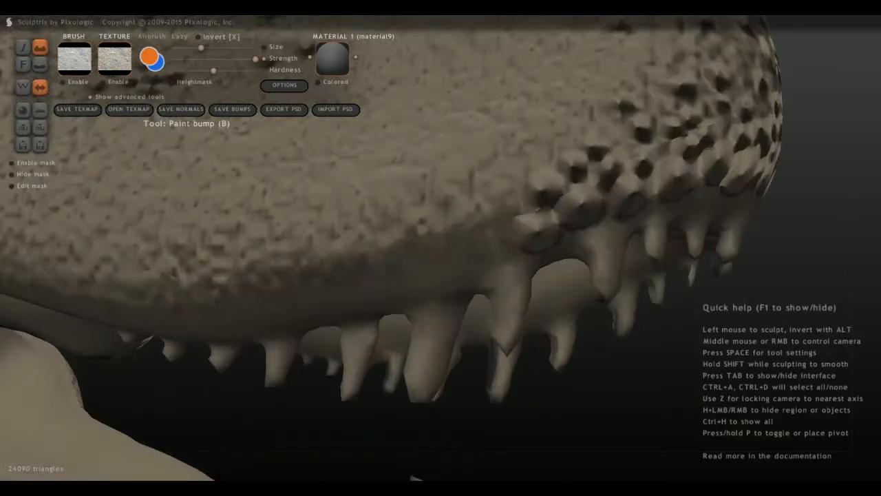
mouse_move(506, 243)
mouse_down()
mouse_move(498, 252)
mouse_move(494, 238)
mouse_move(493, 252)
mouse_up()
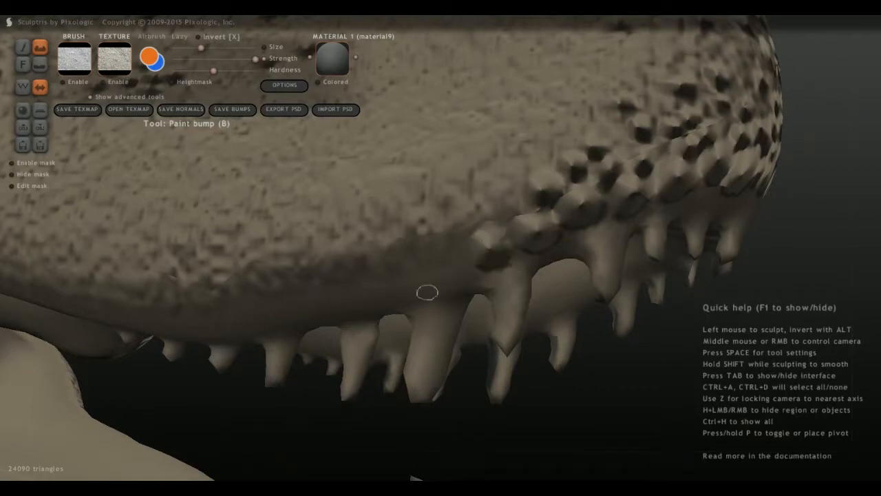
scroll(427, 293, down, 4)
mouse_move(329, 227)
middle_down()
mouse_move(338, 331)
mouse_move(352, 276)
mouse_move(327, 272)
mouse_move(344, 259)
mouse_move(319, 220)
middle_up()
scroll(383, 274, up, 4)
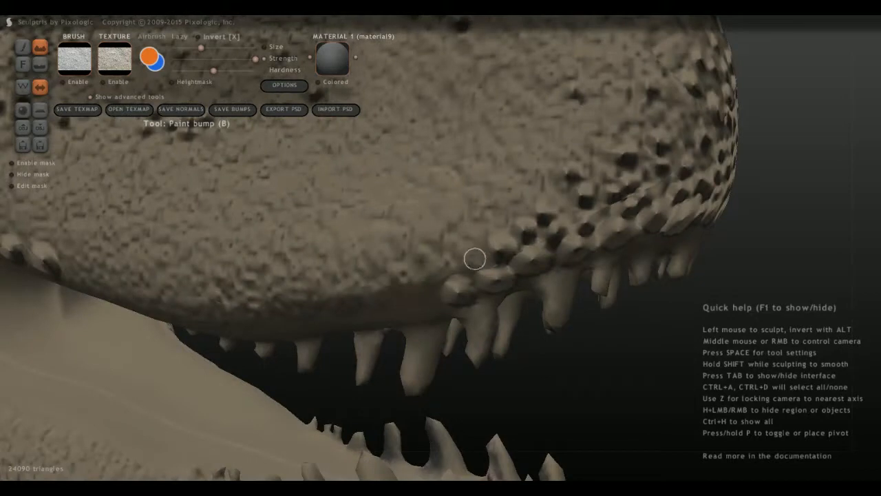
drag(474, 258, 471, 265)
middle_drag(451, 276, 390, 280)
mouse_move(432, 269)
mouse_down()
mouse_move(419, 257)
mouse_move(425, 269)
mouse_move(373, 278)
mouse_up()
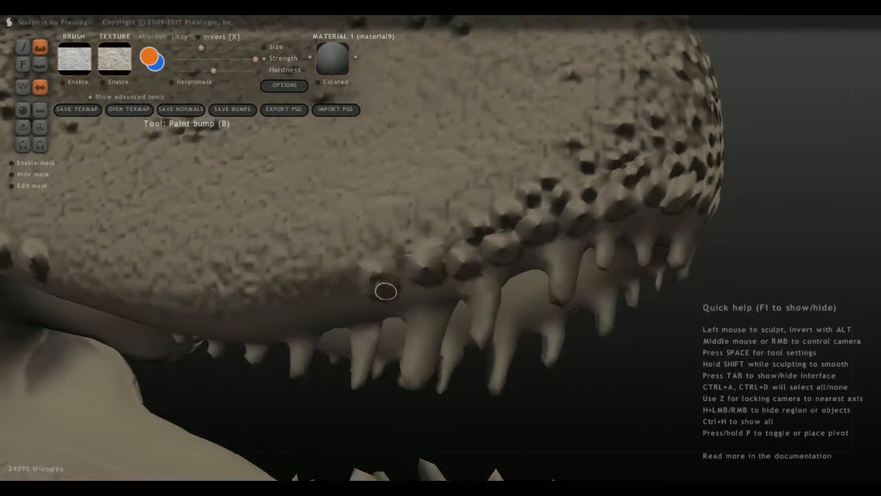
middle_drag(379, 281, 373, 305)
mouse_move(373, 305)
mouse_down()
mouse_move(396, 307)
mouse_move(285, 316)
mouse_move(321, 289)
mouse_move(415, 264)
mouse_move(417, 276)
mouse_up()
Paint staggered rows of smaller scale bumps on the snout just above the front lip scales.
middle_drag(415, 276, 362, 273)
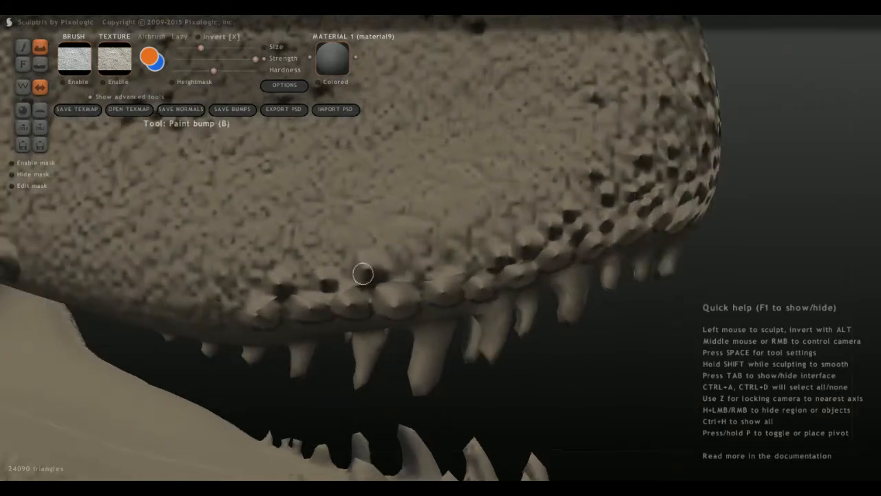
mouse_move(403, 269)
mouse_down()
mouse_move(419, 269)
mouse_move(397, 245)
mouse_up()
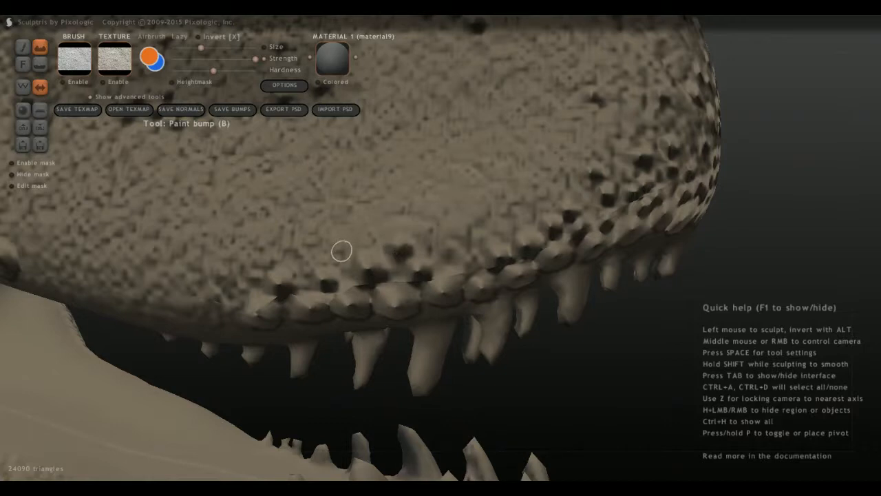
mouse_move(341, 251)
mouse_down()
mouse_move(364, 227)
mouse_move(329, 200)
mouse_move(421, 230)
mouse_move(452, 257)
mouse_move(477, 237)
mouse_up()
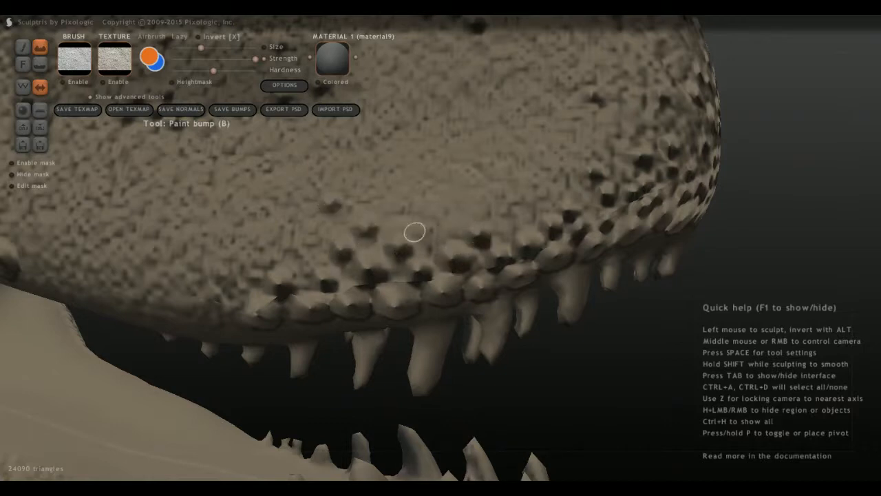
mouse_move(415, 232)
mouse_down()
mouse_move(429, 236)
mouse_move(447, 217)
mouse_up()
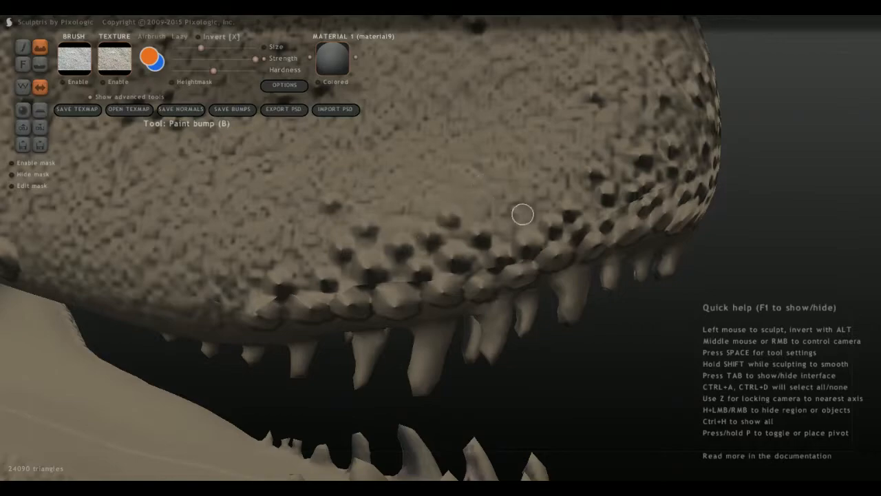
click(489, 177)
Fill the gap between the front and rear lip scale rows with large bumps along the upper lip edge.
scroll(365, 291, down, 5)
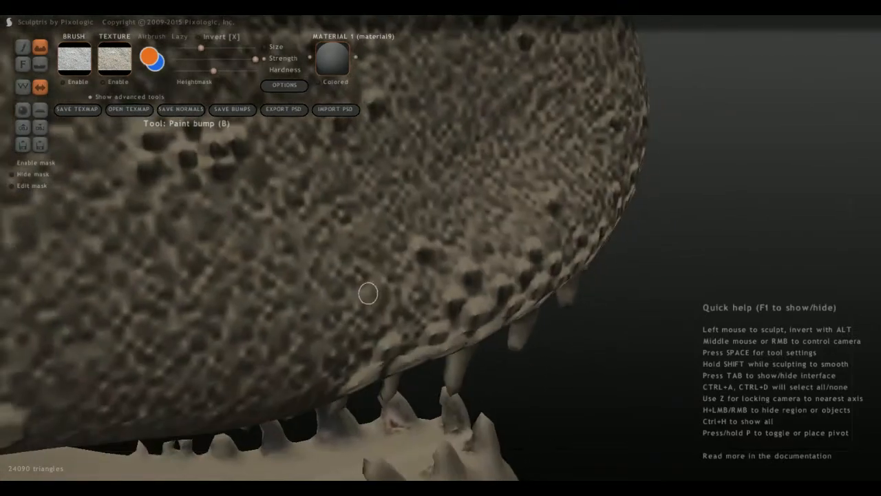
middle_drag(366, 291, 348, 266)
scroll(414, 282, down, 5)
mouse_move(227, 296)
middle_down()
mouse_move(289, 310)
mouse_move(293, 298)
mouse_move(434, 279)
mouse_move(478, 286)
mouse_move(451, 233)
middle_up()
scroll(288, 306, up, 5)
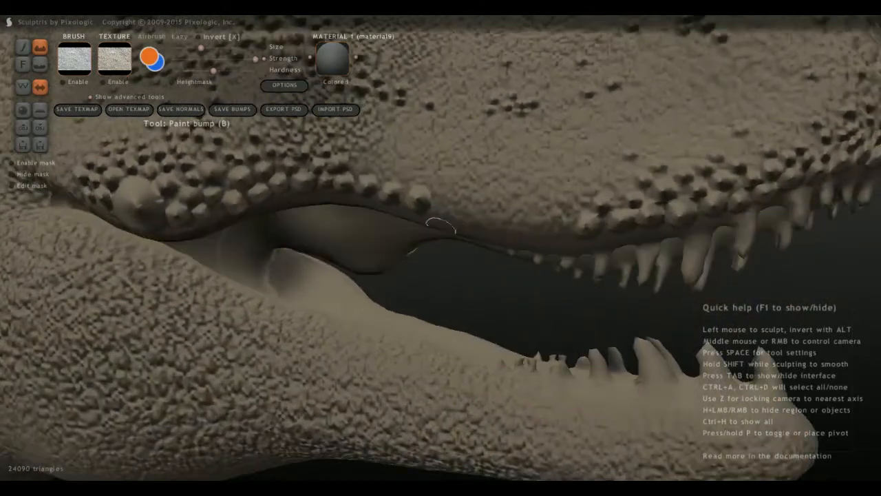
drag(444, 205, 444, 209)
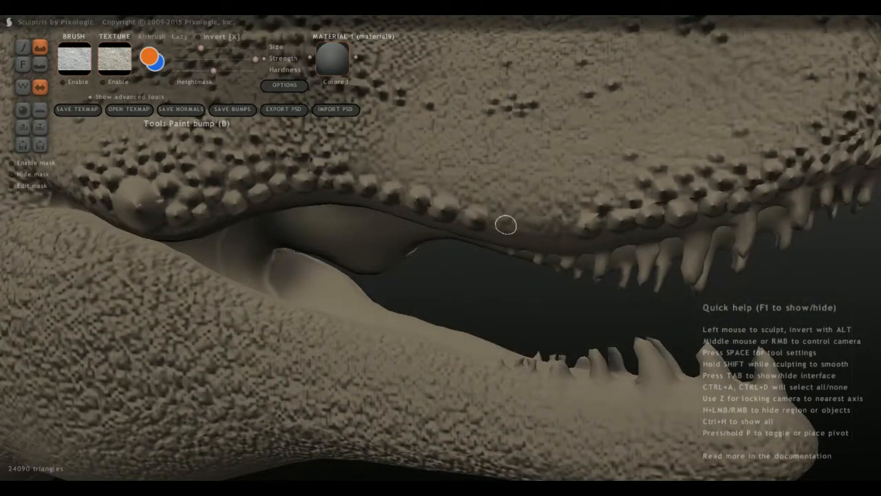
drag(505, 225, 505, 223)
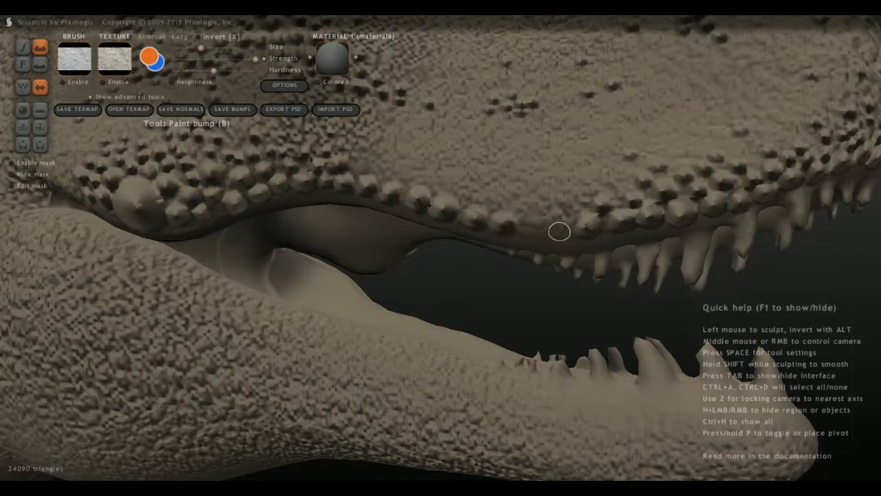
drag(564, 230, 563, 229)
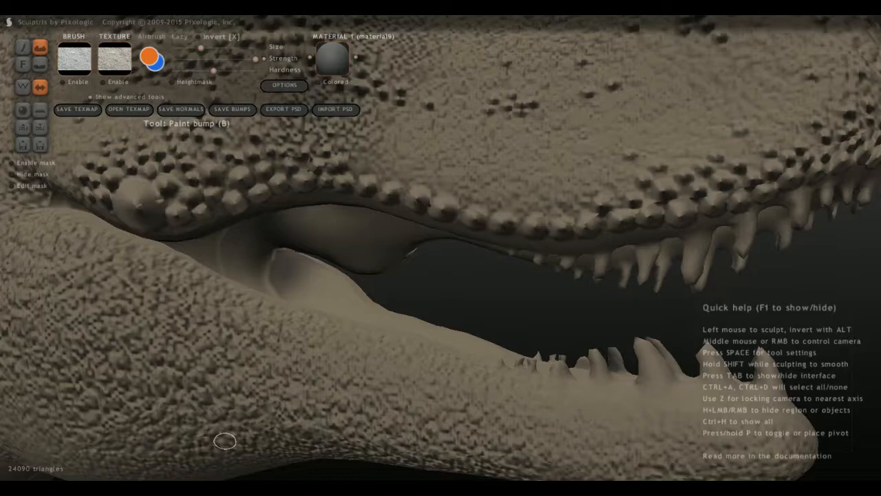
Start a second row of smaller scale bumps directly above the lip scales, midway along the upper lip.
scroll(440, 356, up, 2)
scroll(460, 342, down, 4)
scroll(462, 198, up, 5)
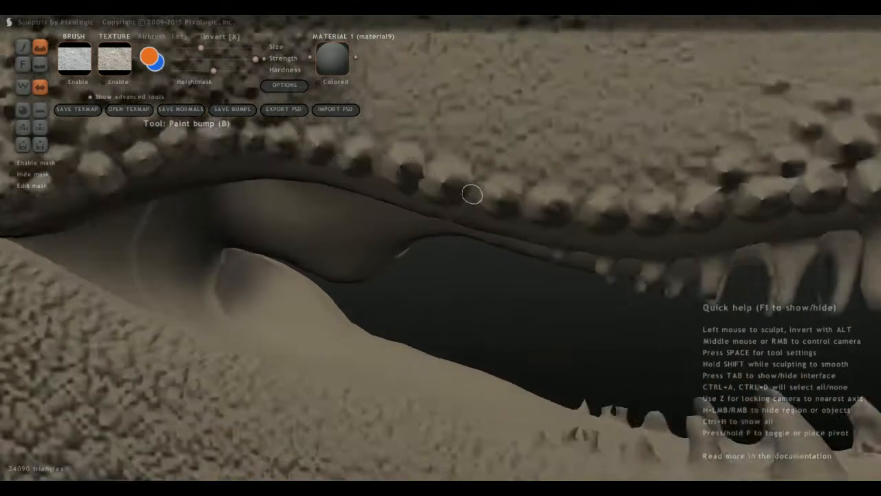
middle_drag(401, 212, 395, 410)
click(389, 398)
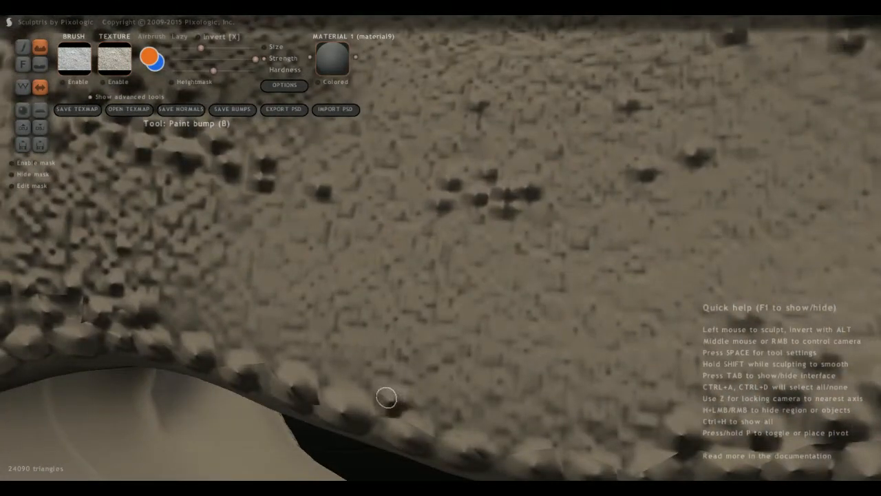
click(346, 369)
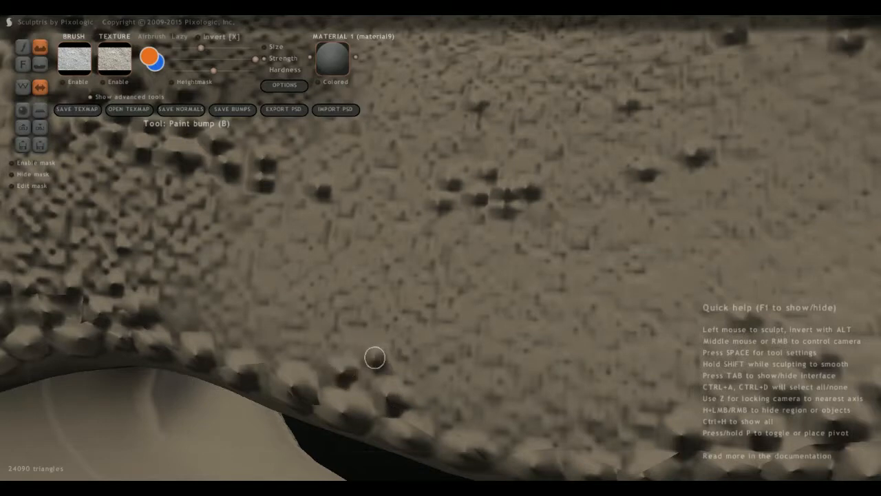
click(308, 353)
click(274, 342)
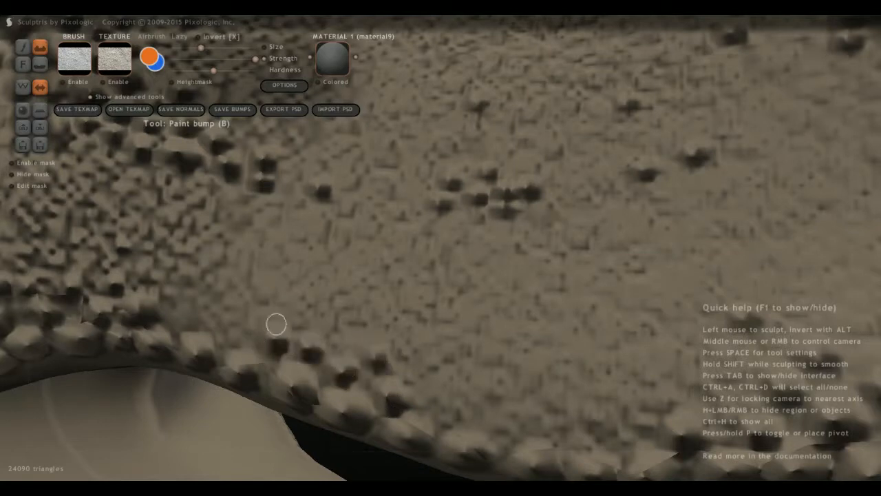
Continue the smaller scale bumps backward above the lip row toward the jaw corner, adding a few higher up.
click(301, 318)
click(238, 327)
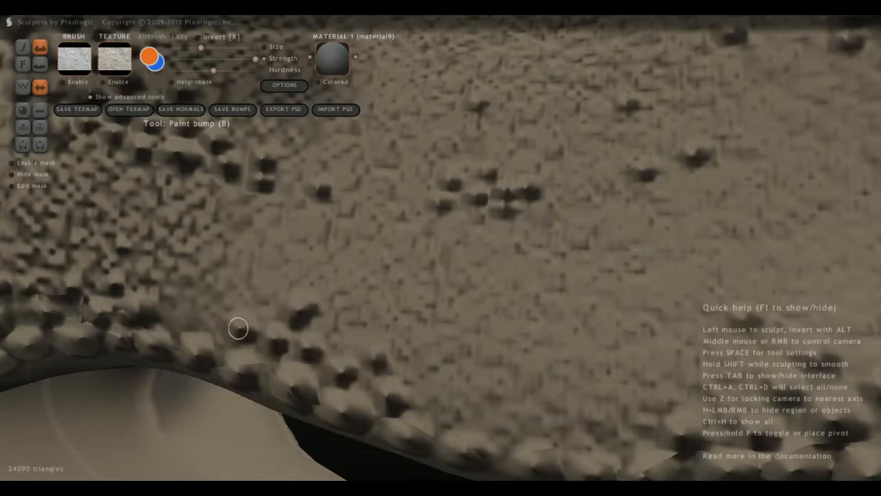
click(246, 295)
click(204, 319)
click(178, 312)
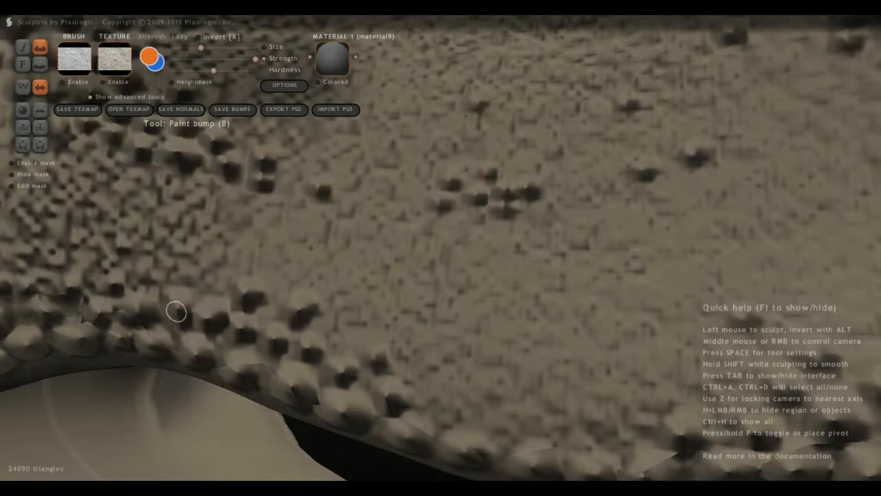
middle_drag(228, 259, 196, 303)
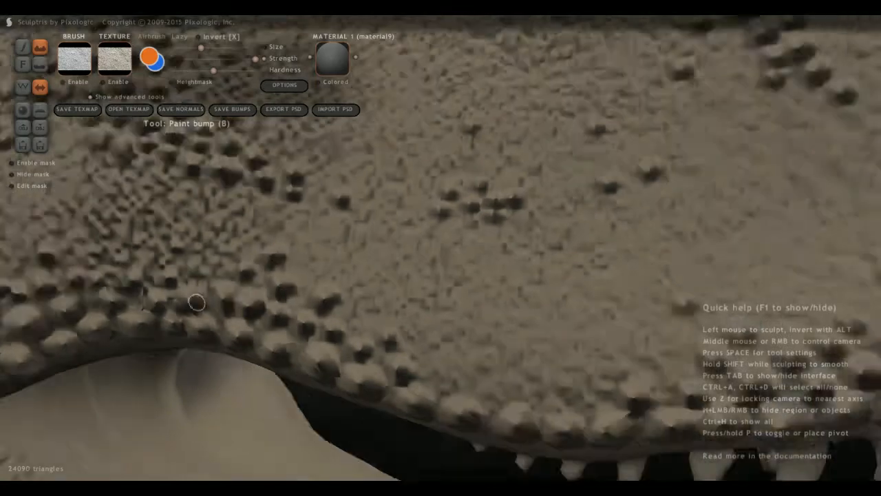
Fill the bare patch on the lower cheek, between the mid-cheek band and jaw corner scales, with bumps.
scroll(207, 292, down, 10)
middle_drag(254, 287, 293, 298)
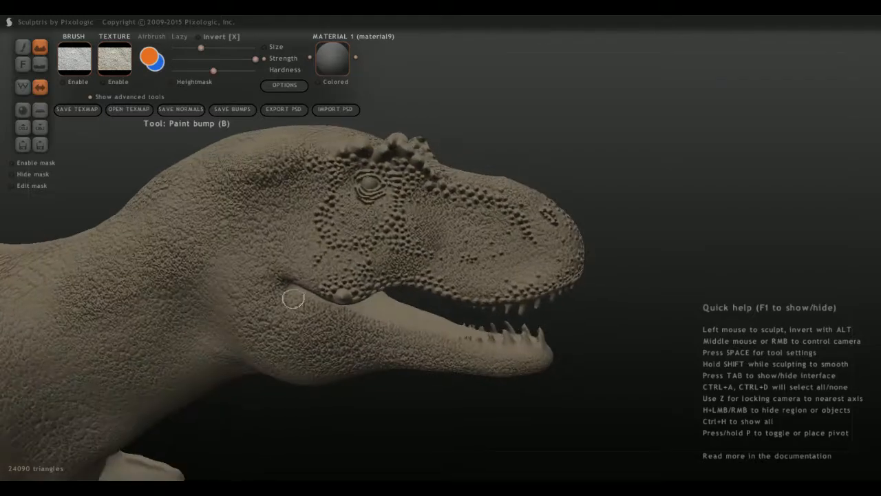
scroll(292, 297, up, 10)
scroll(227, 343, up, 5)
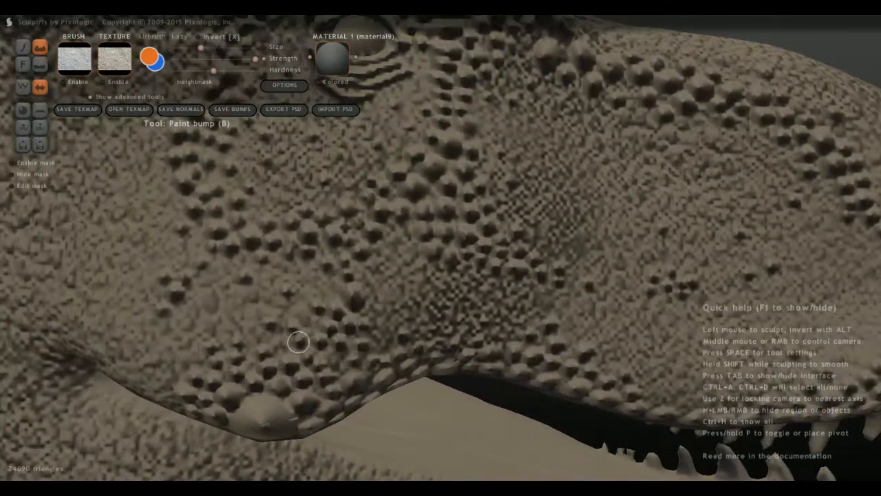
scroll(299, 341, up, 4)
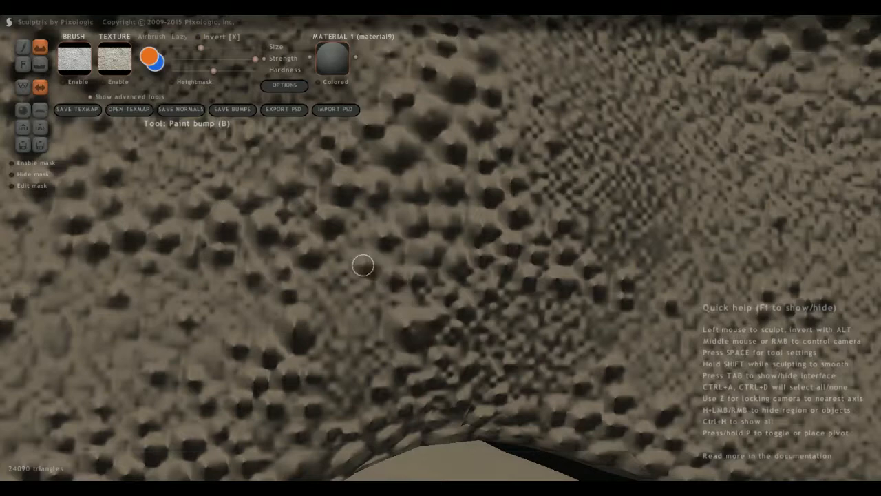
click(349, 302)
click(319, 281)
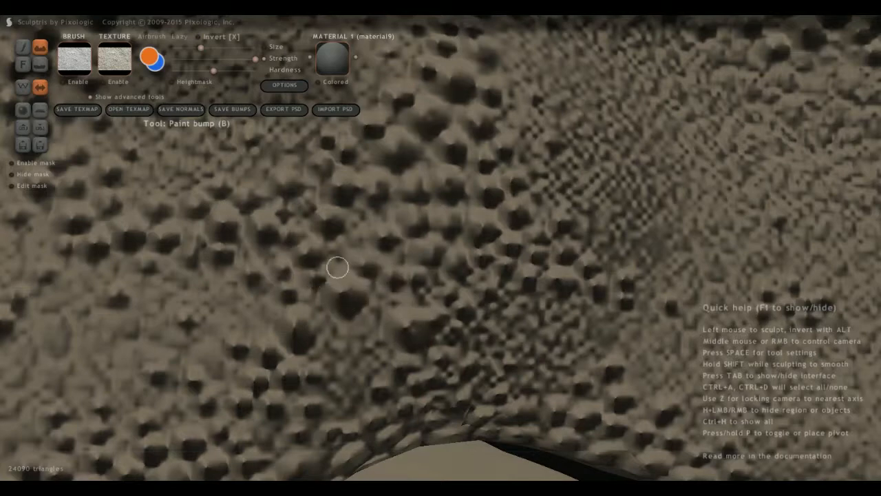
click(348, 259)
click(330, 332)
click(376, 311)
Dot additional scale bumps between the existing ones on the lower cheek, just above the jaw corner scales.
mouse_move(329, 378)
middle_down()
mouse_move(303, 262)
mouse_move(269, 221)
middle_up()
click(281, 219)
click(309, 178)
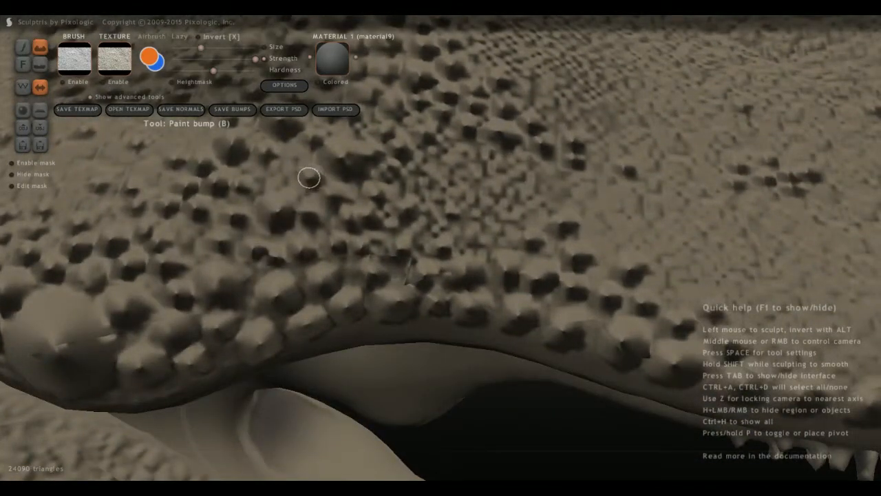
click(276, 174)
click(298, 145)
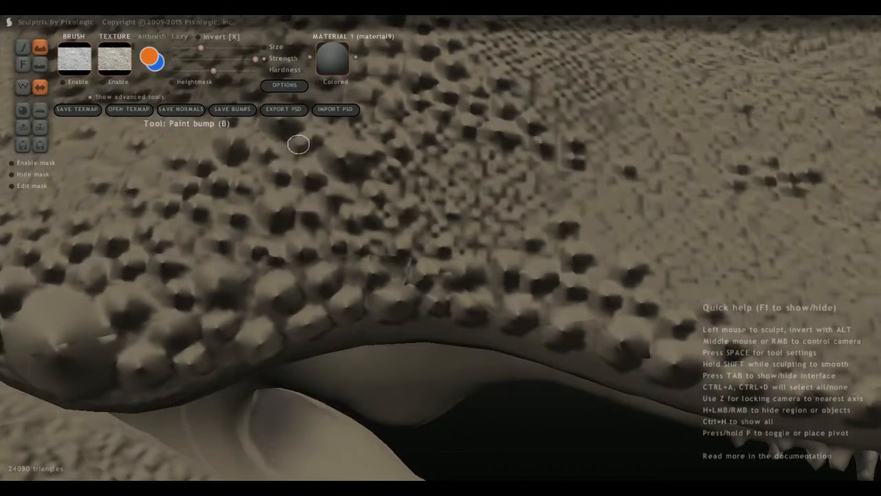
Add scattered scale bumps along the rear edge of the cheek scale band, behind and below the eye.
scroll(290, 198, down, 5)
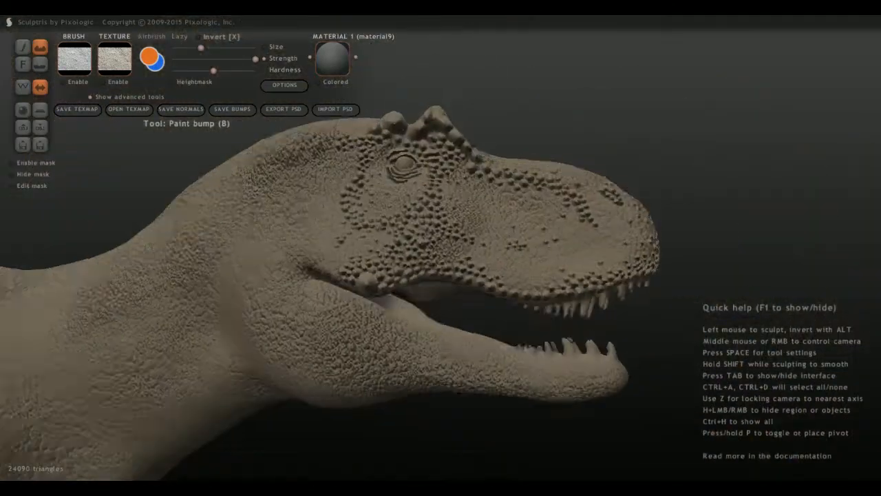
scroll(441, 262, up, 3)
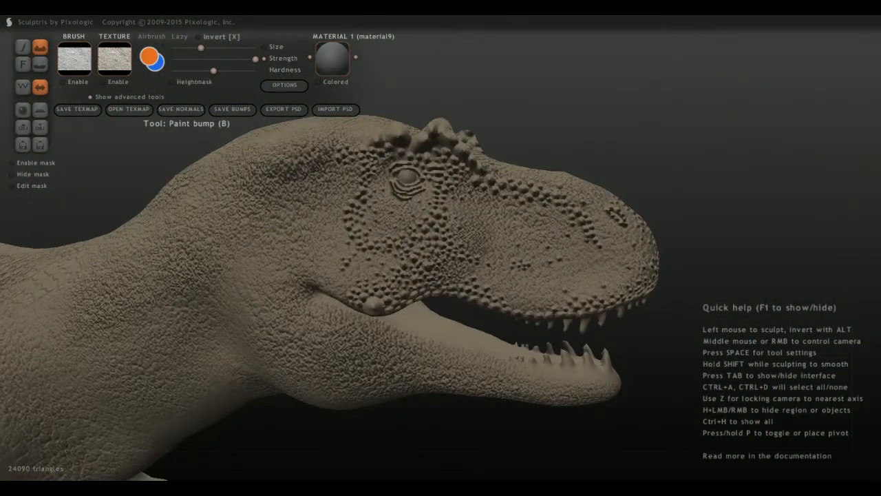
scroll(396, 300, up, 5)
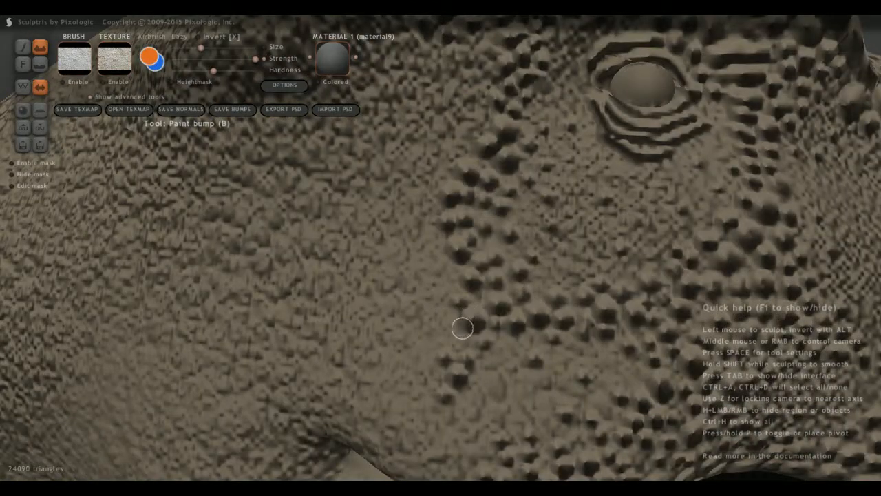
scroll(441, 345, up, 4)
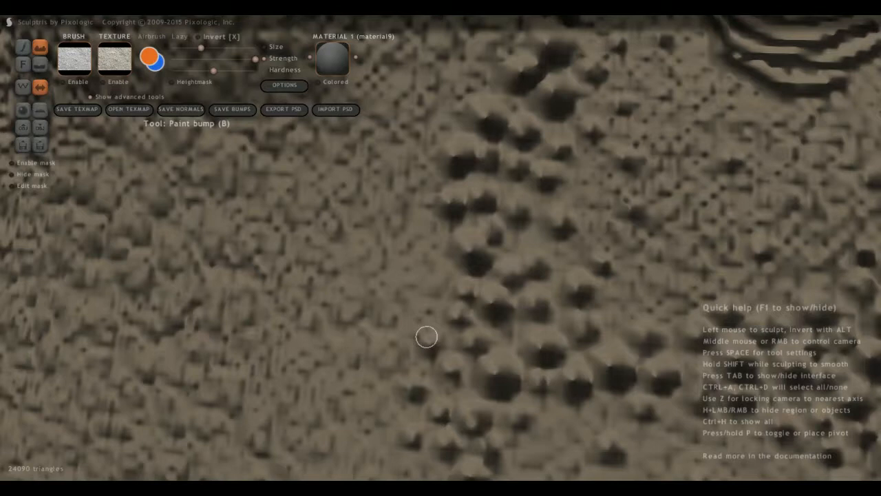
click(406, 366)
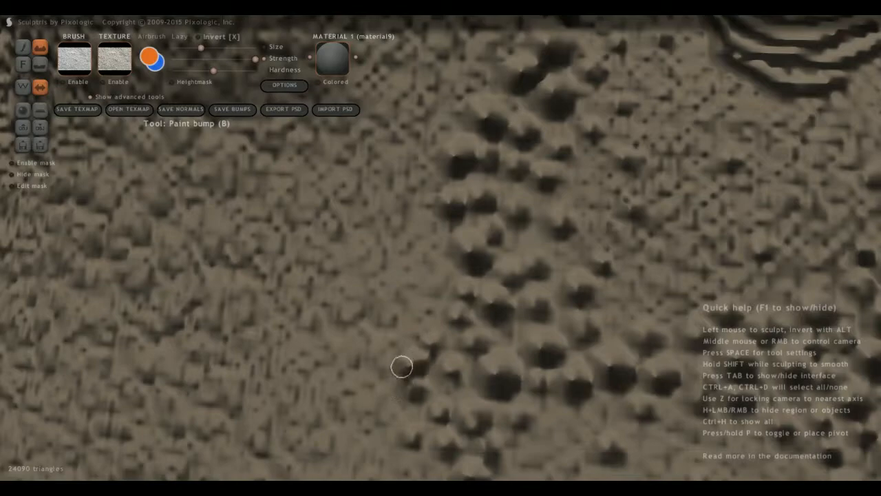
click(363, 256)
scroll(403, 200, down, 8)
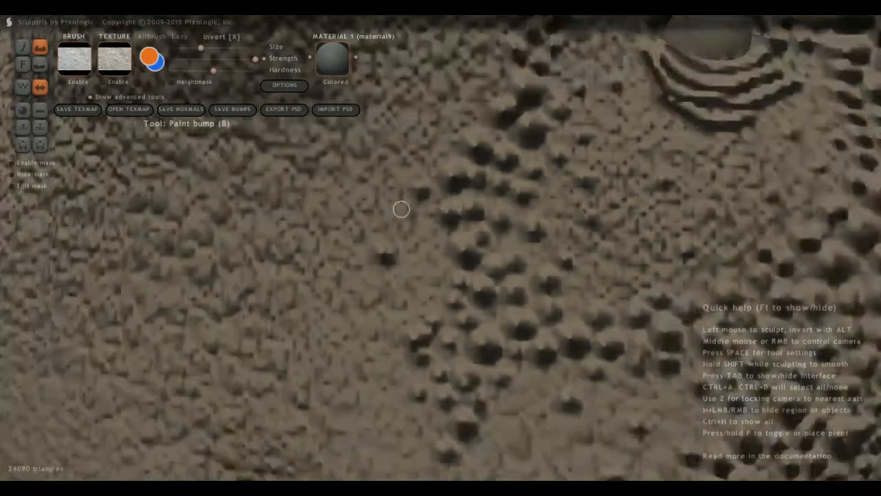
Paint a curved line of scale bumps from the rear end of the brow ridge down toward the cheek scales.
scroll(398, 203, up, 8)
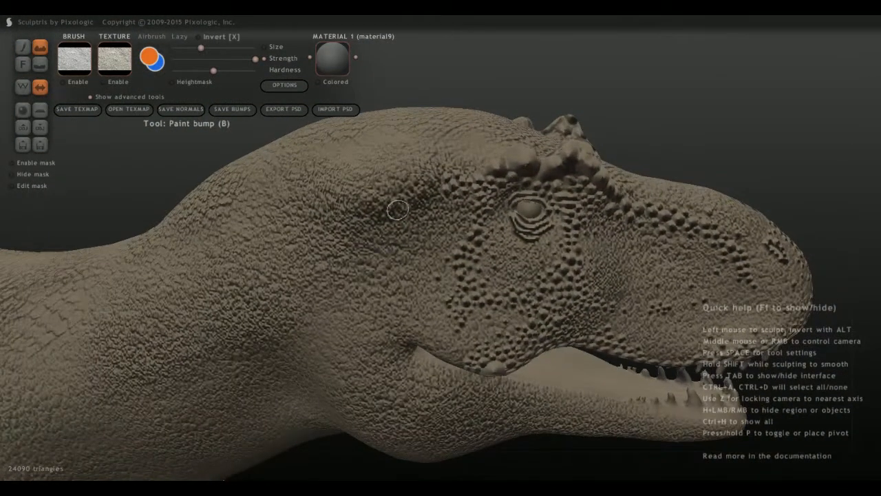
middle_drag(399, 192, 379, 125)
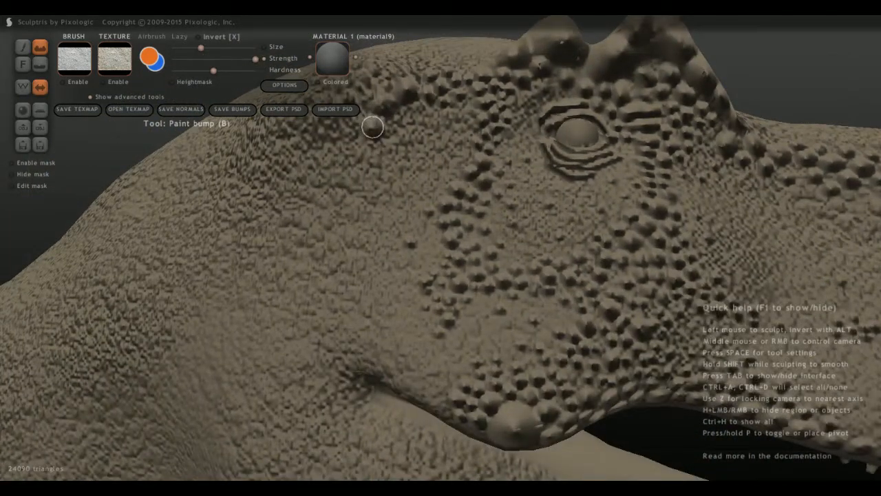
scroll(367, 158, up, 1)
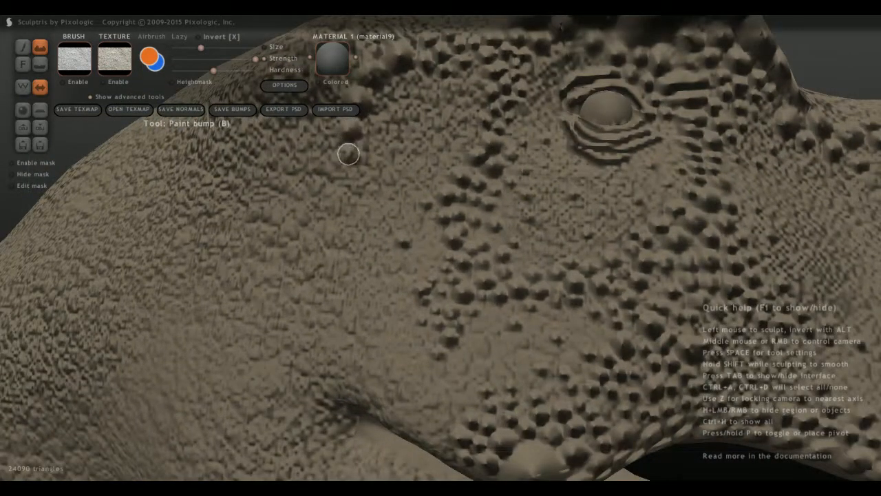
scroll(322, 198, up, 1)
mouse_move(323, 198)
mouse_down()
mouse_move(329, 187)
mouse_move(340, 211)
mouse_move(362, 225)
mouse_move(409, 207)
mouse_up()
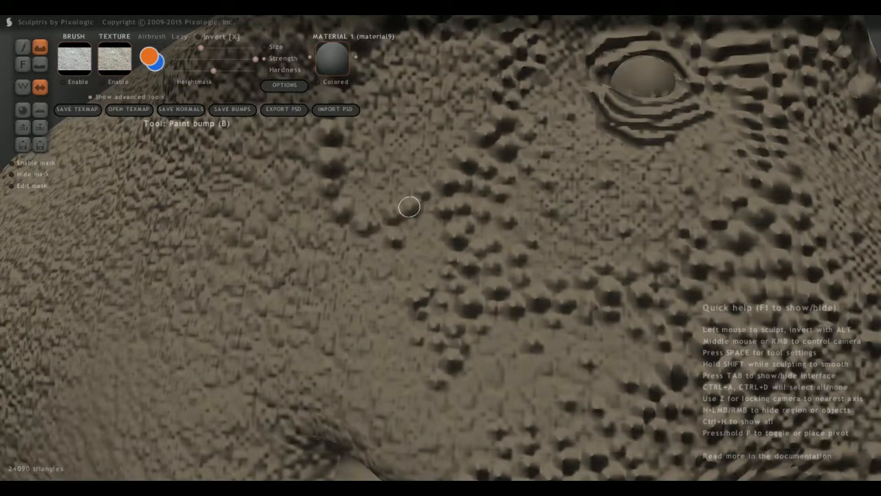
Add bumps linking the lower end of the curved scale line to the cheek scales, plus a few along its inner side behind the eye.
click(367, 203)
click(354, 151)
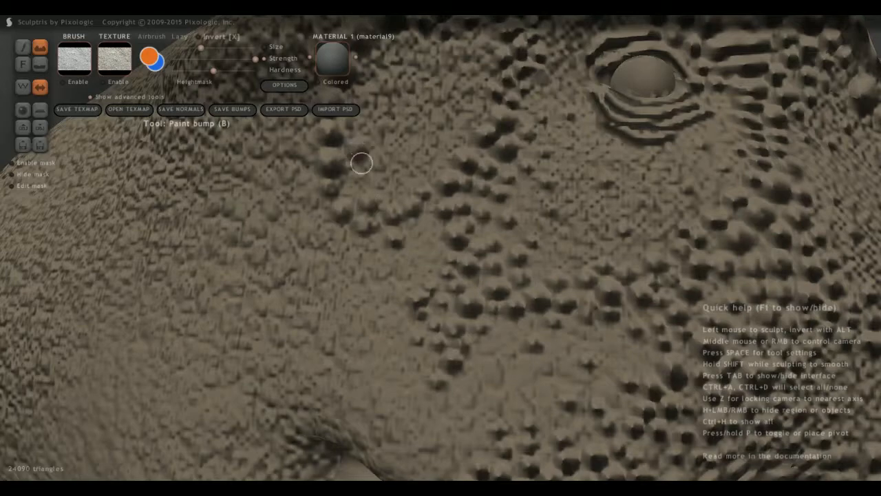
middle_drag(362, 163, 429, 218)
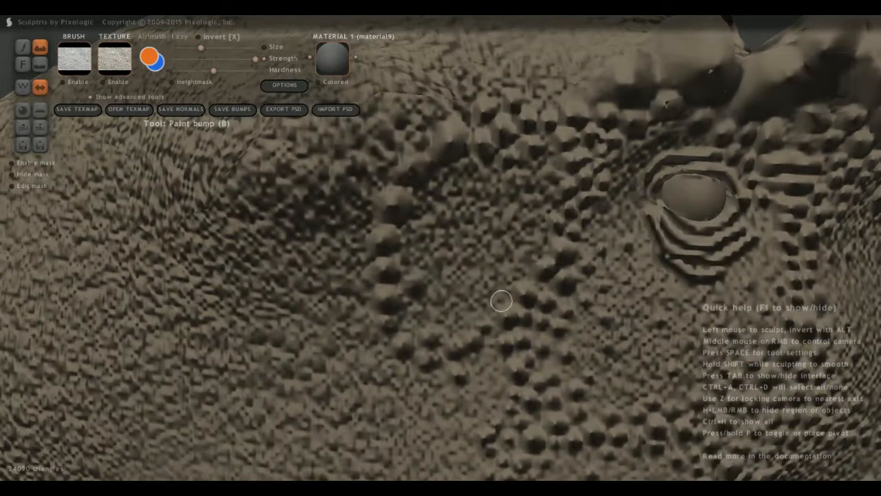
middle_drag(492, 319, 523, 233)
click(562, 208)
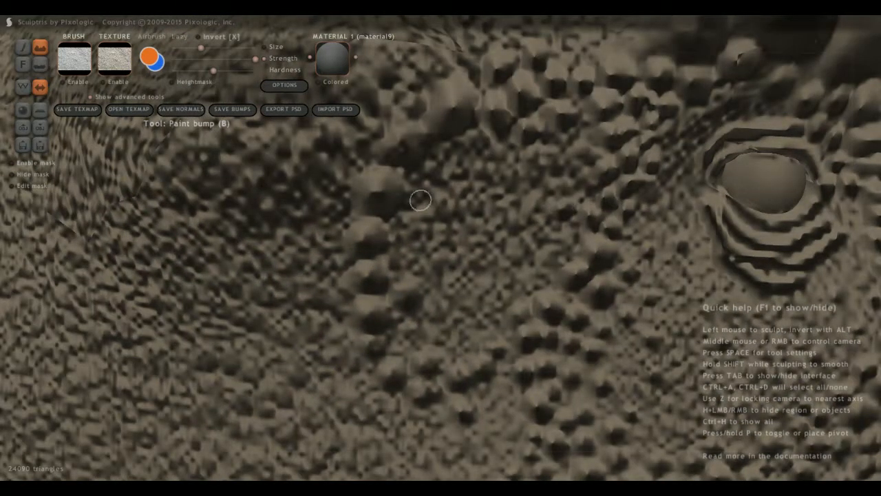
click(420, 197)
click(467, 167)
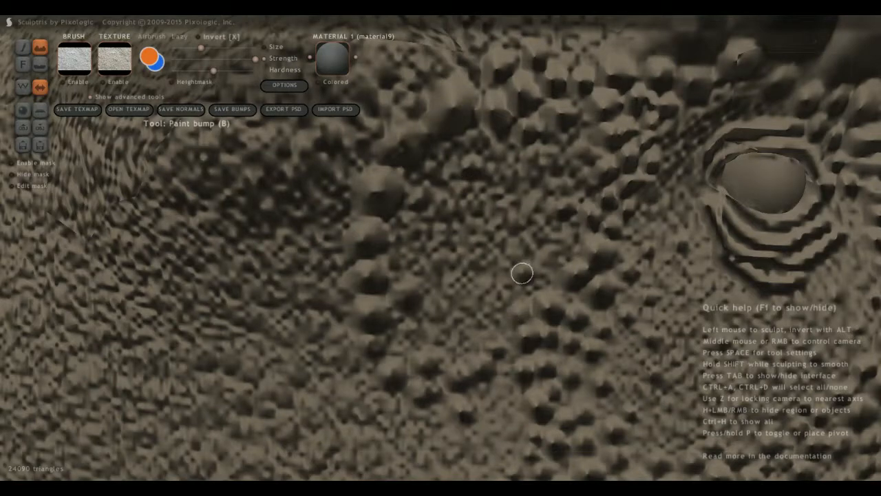
Paint an oval raised rim for the ear opening, directly behind the curved scale line at the back of the head.
scroll(521, 272, down, 10)
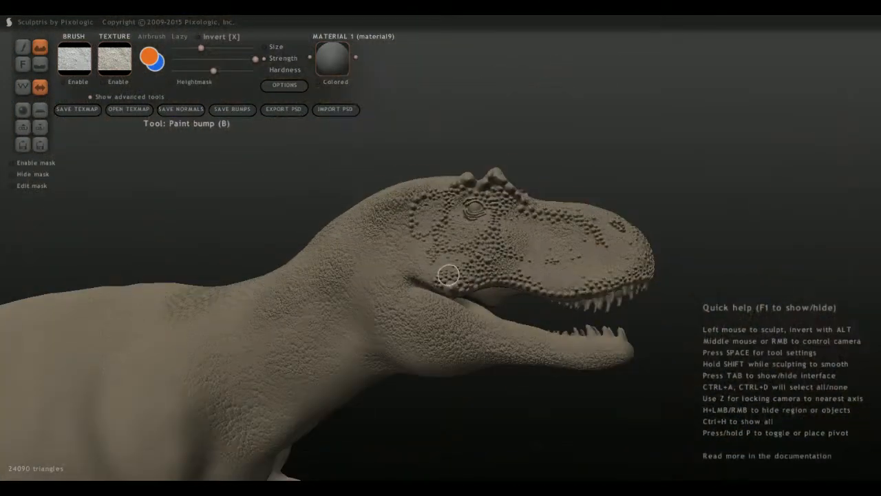
middle_drag(432, 275, 408, 312)
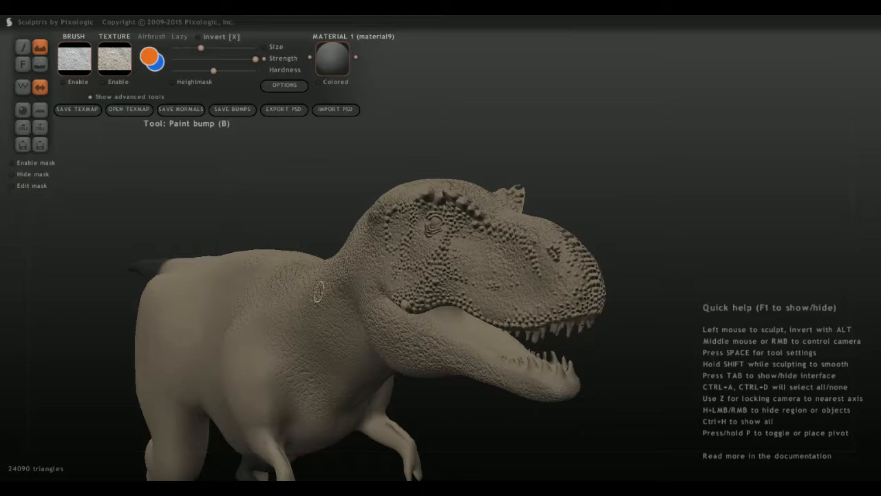
scroll(288, 292, up, 5)
middle_drag(291, 287, 365, 276)
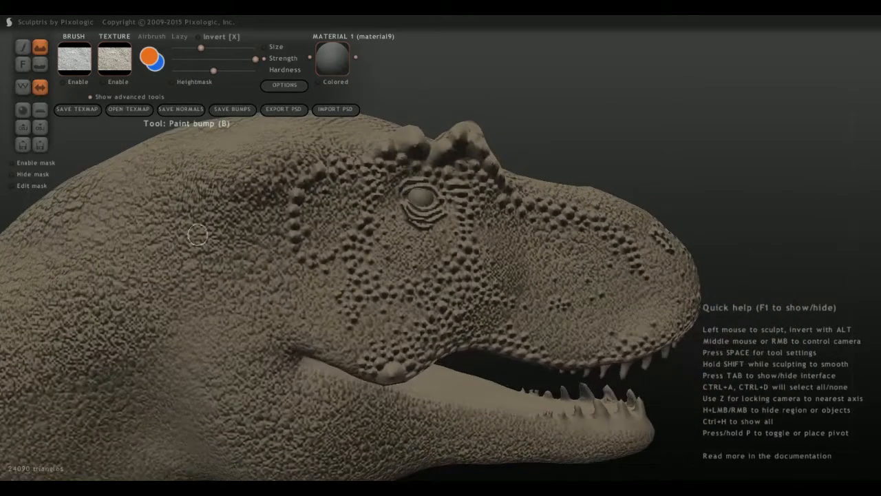
scroll(269, 232, up, 3)
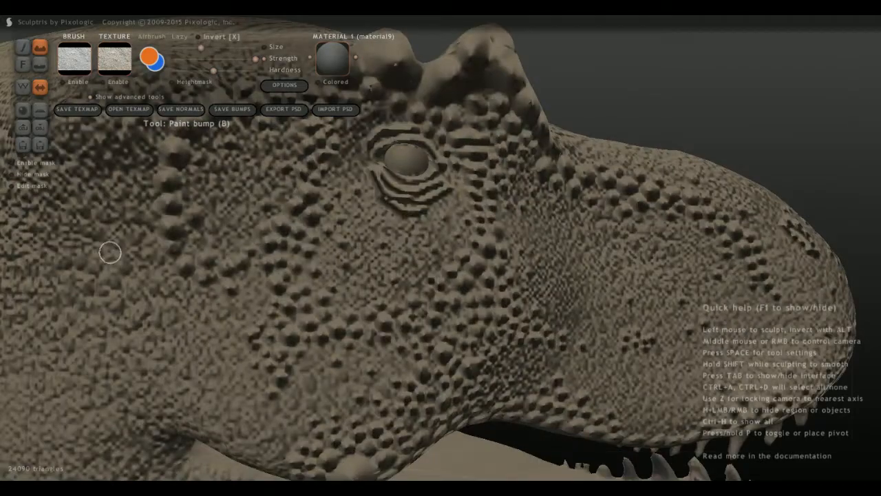
middle_drag(111, 253, 417, 338)
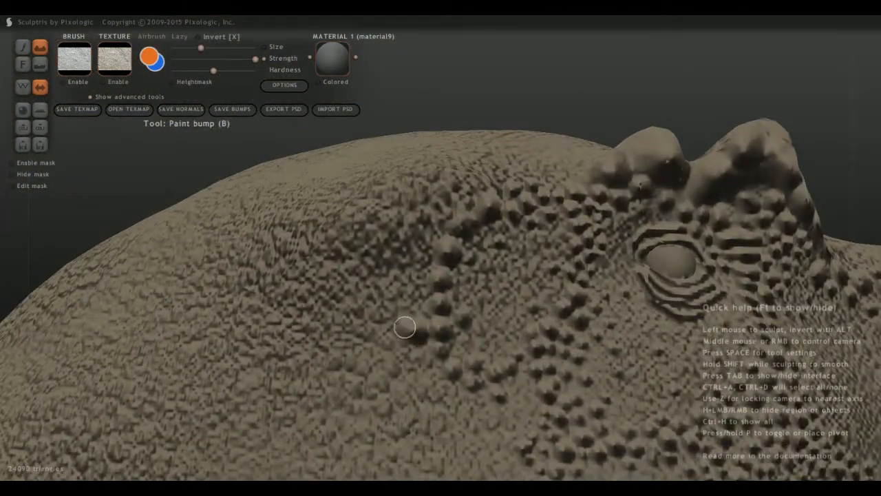
mouse_move(405, 328)
mouse_down()
mouse_move(391, 266)
mouse_move(417, 289)
mouse_move(405, 331)
mouse_up()
scroll(361, 344, up, 2)
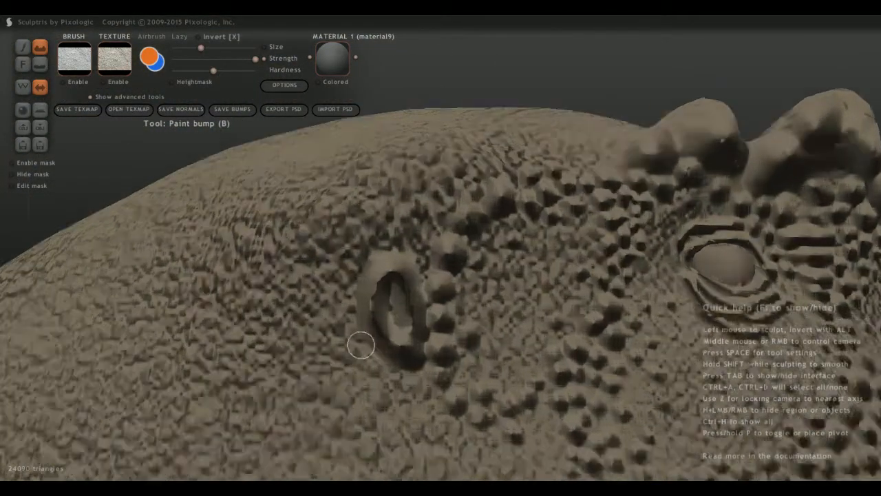
Surround the ear opening with scale bumps along its upper, rear and lower rim, extending above it toward the top of the head.
scroll(358, 343, up, 1)
mouse_move(334, 304)
mouse_down()
mouse_move(338, 264)
mouse_move(353, 274)
mouse_move(380, 263)
mouse_move(400, 281)
mouse_up()
mouse_move(400, 282)
middle_down()
mouse_move(347, 269)
mouse_move(393, 236)
middle_up()
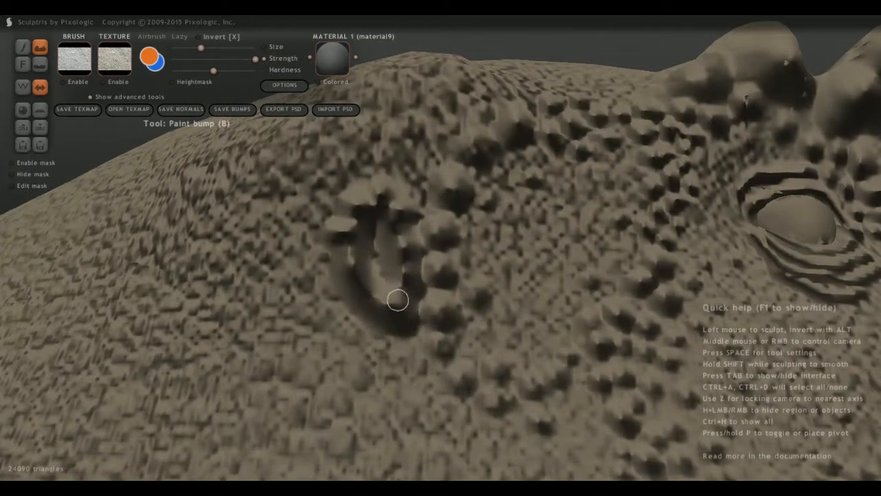
mouse_move(397, 300)
mouse_down()
mouse_move(356, 297)
mouse_move(333, 251)
mouse_up()
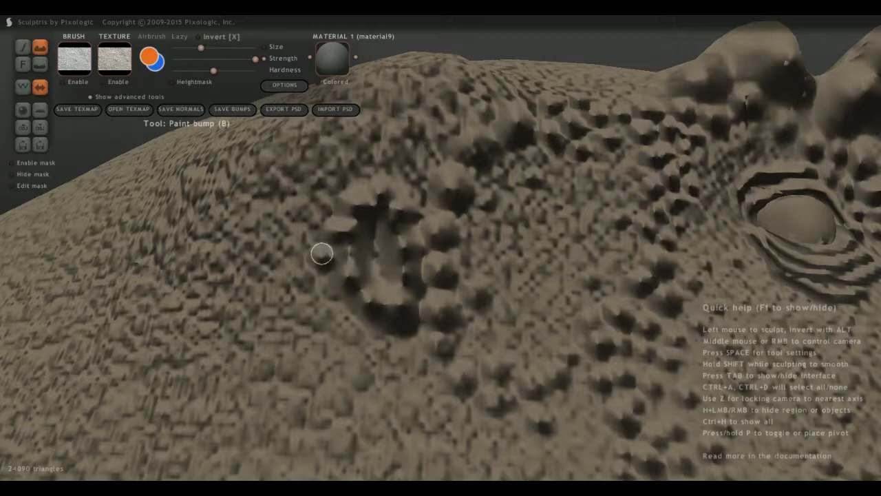
middle_drag(321, 252, 309, 230)
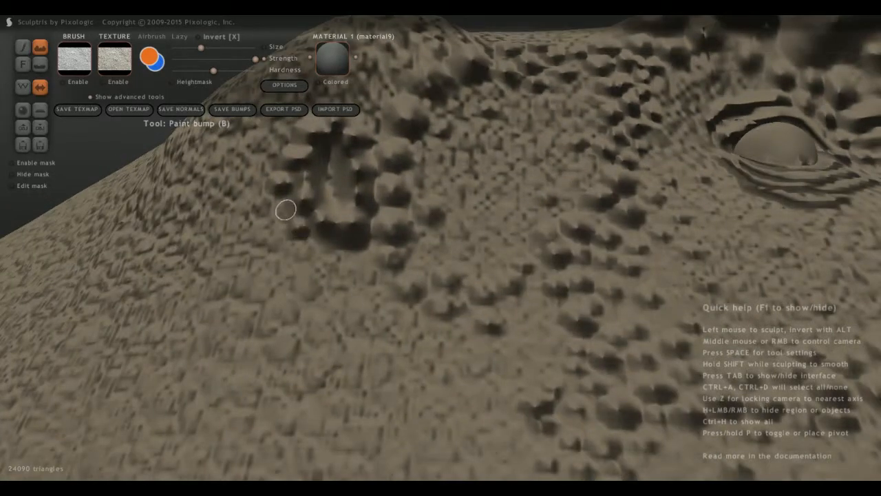
mouse_move(291, 237)
mouse_down()
mouse_move(338, 256)
mouse_move(366, 234)
mouse_up()
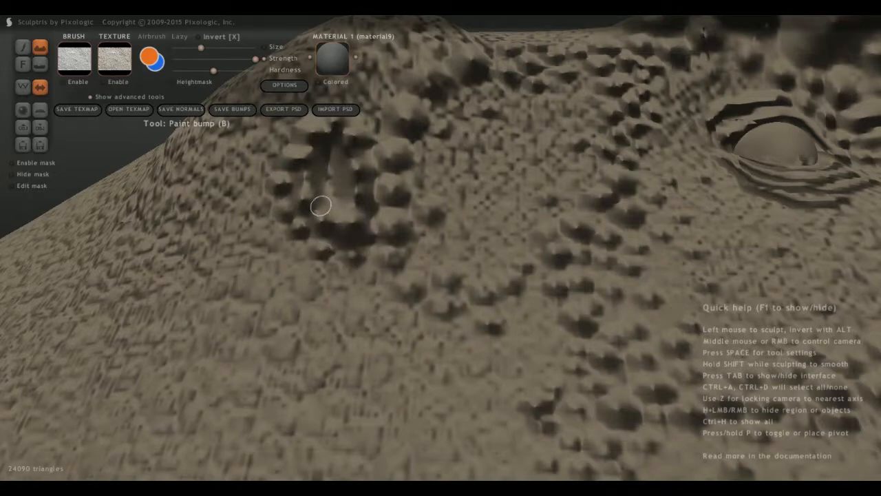
middle_drag(321, 205, 344, 248)
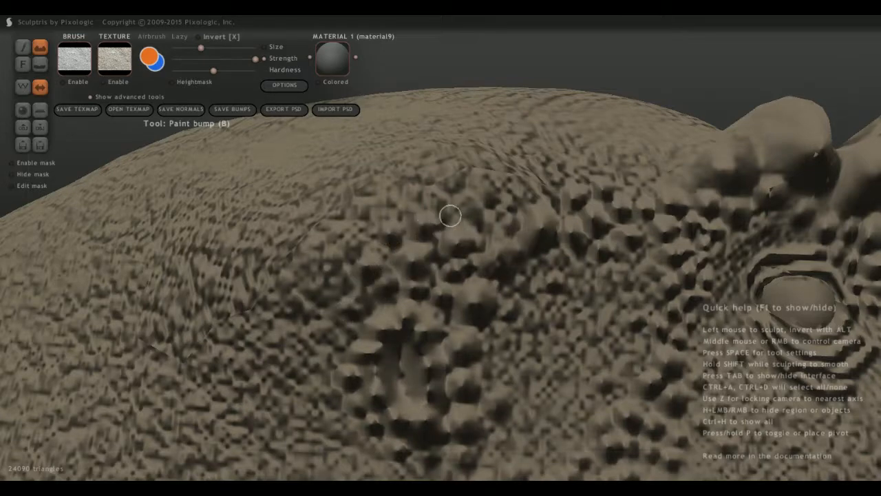
Examine the painted scales on the head and neck from several angles and distances.
scroll(360, 248, down, 5)
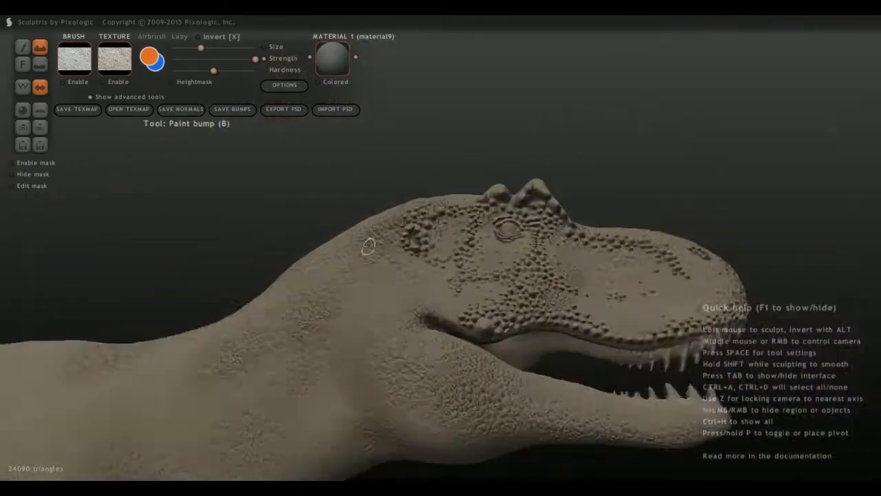
scroll(368, 247, down, 5)
middle_drag(368, 246, 365, 276)
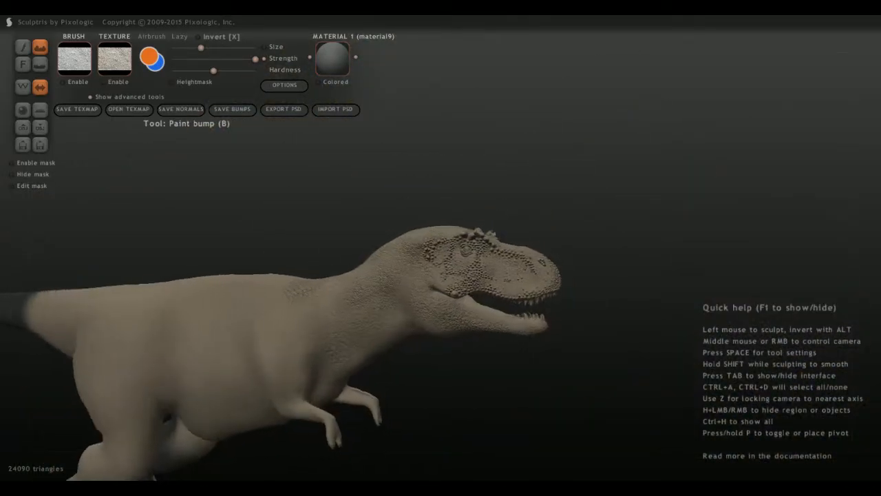
scroll(369, 267, up, 5)
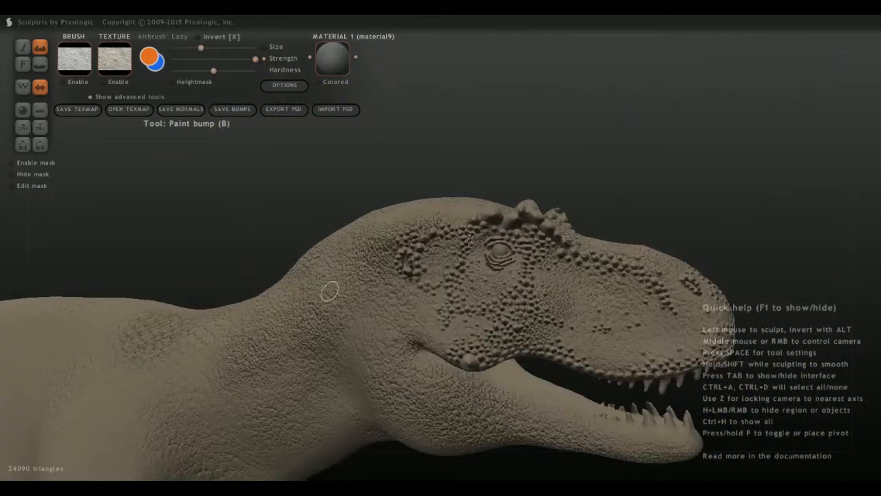
scroll(343, 316, down, 3)
scroll(346, 310, up, 2)
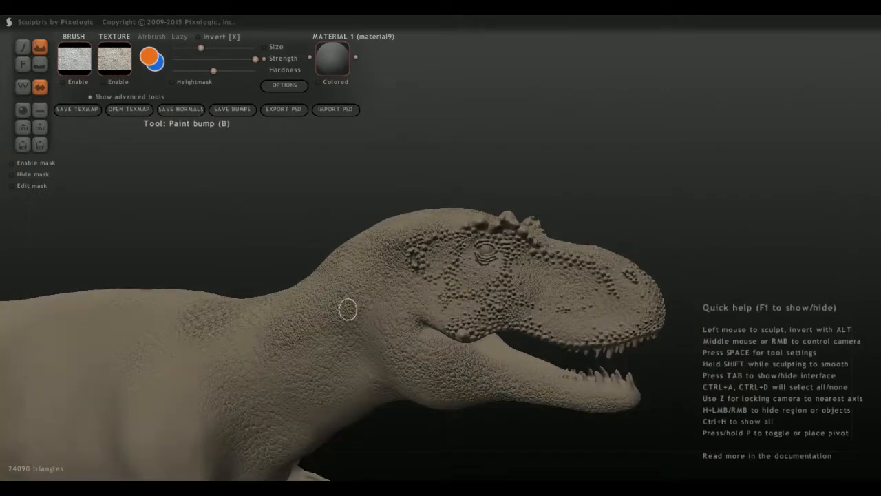
mouse_move(353, 310)
middle_down()
mouse_move(385, 344)
mouse_move(424, 347)
middle_up()
scroll(393, 348, up, 3)
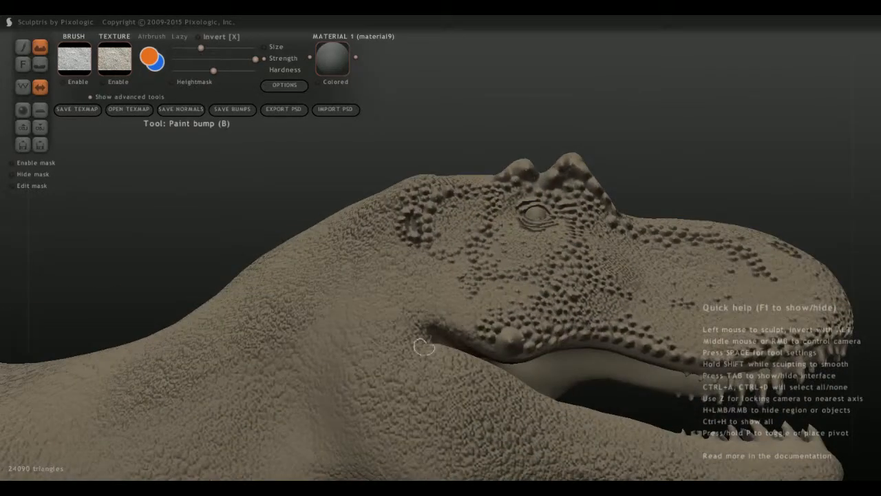
Try painting a raised ridge around the rear corner of the mouth, and undo the strokes.
mouse_move(434, 356)
mouse_down()
mouse_move(414, 331)
mouse_move(441, 319)
mouse_up()
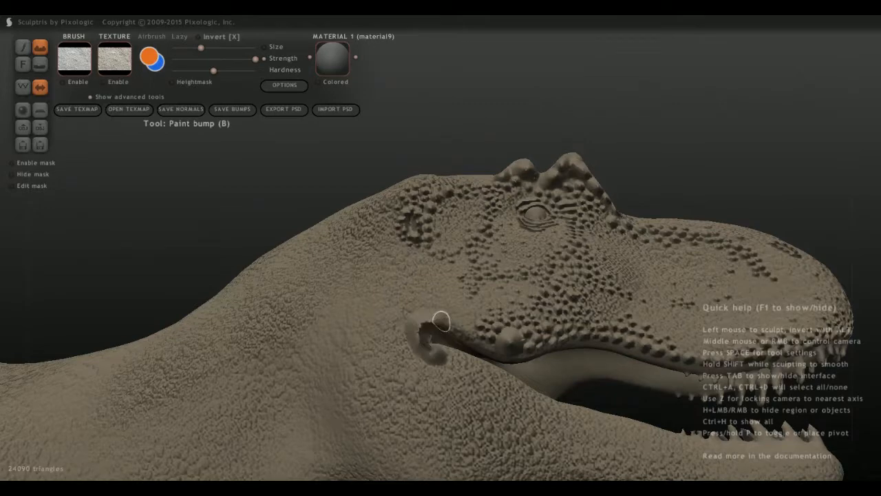
scroll(416, 347, up, 2)
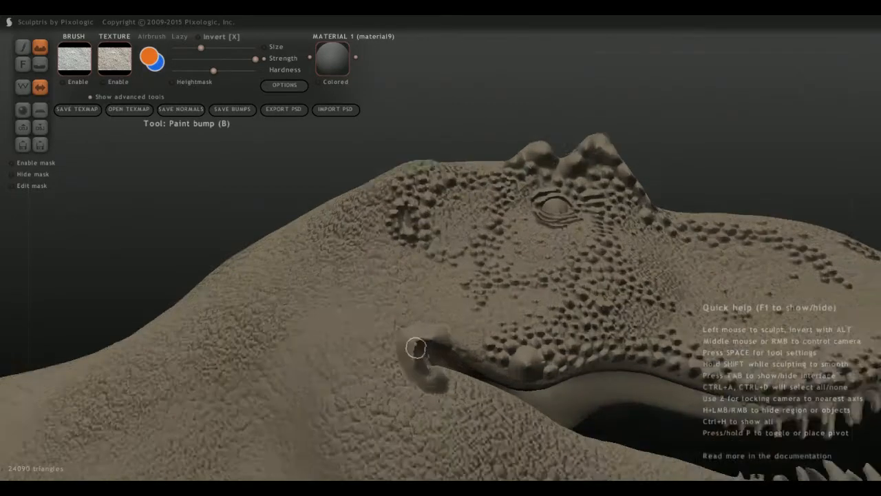
scroll(416, 348, up, 2)
key(ctrl+z)
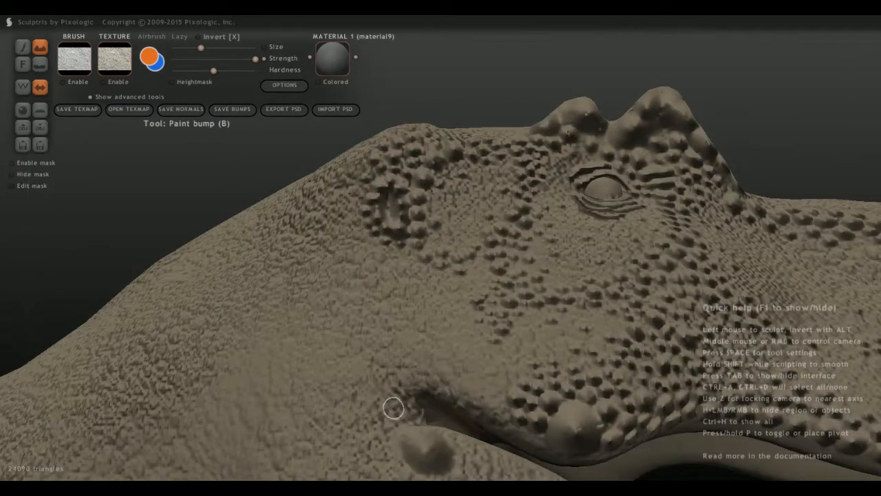
key(ctrl+z)
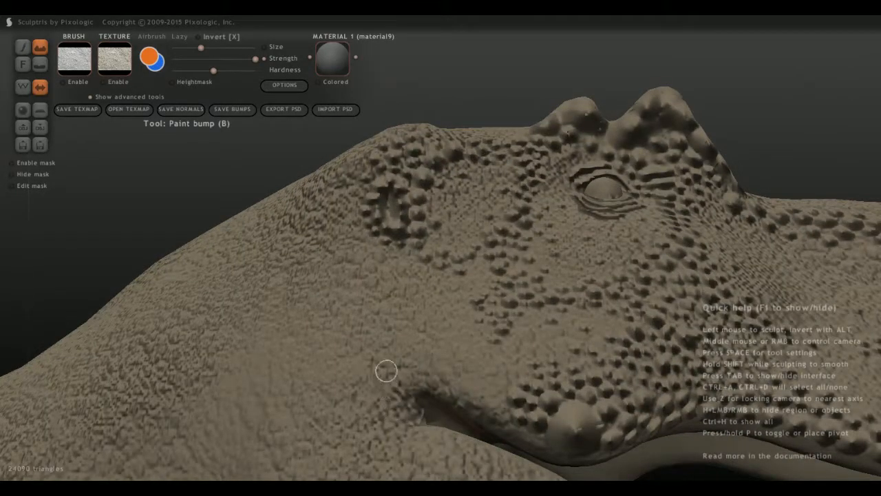
Paint a row of large bumps along the upper lip edge from the mouth corner to the big jaw corner scale.
mouse_move(386, 371)
middle_down()
mouse_move(349, 328)
mouse_move(348, 297)
middle_up()
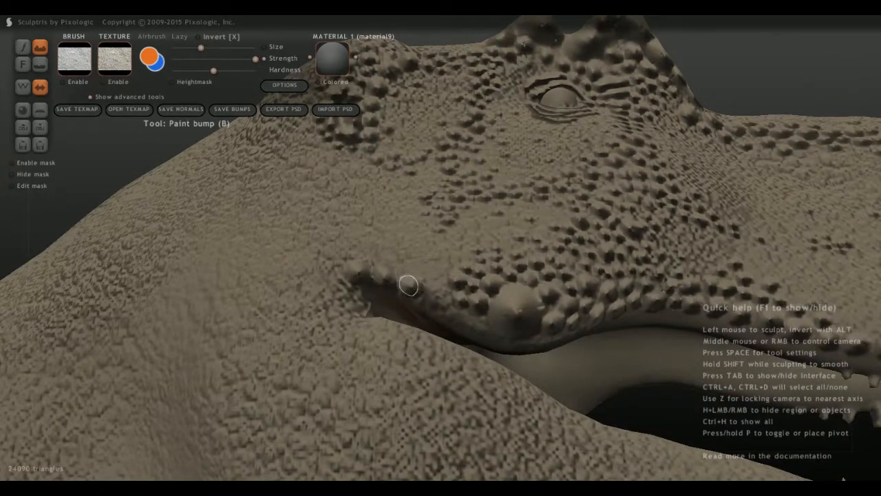
click(438, 303)
scroll(446, 336, up, 2)
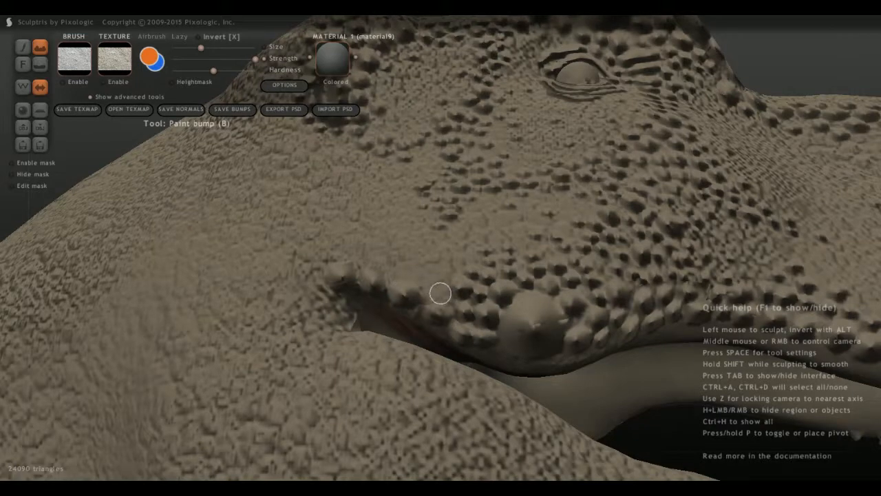
Dot small scale bumps on the lower cheek between the cheek band's rear tip and the new lip bumps.
scroll(413, 279, up, 2)
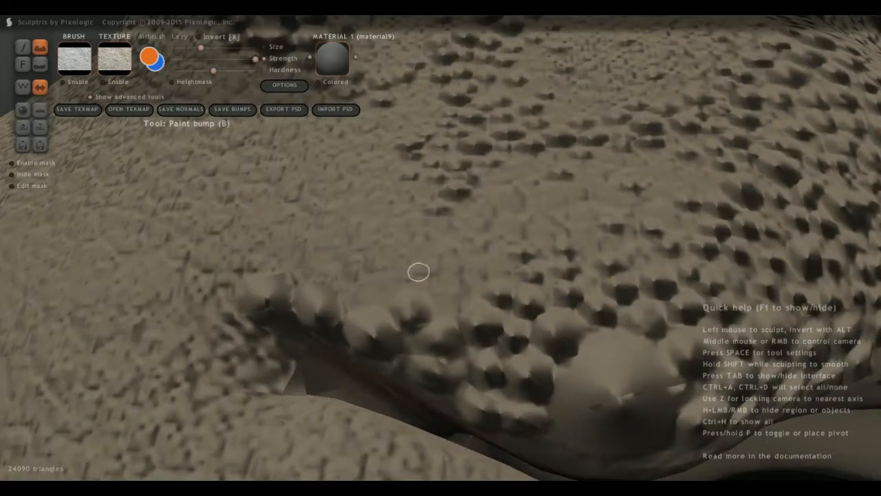
click(419, 272)
click(427, 235)
click(467, 225)
click(452, 268)
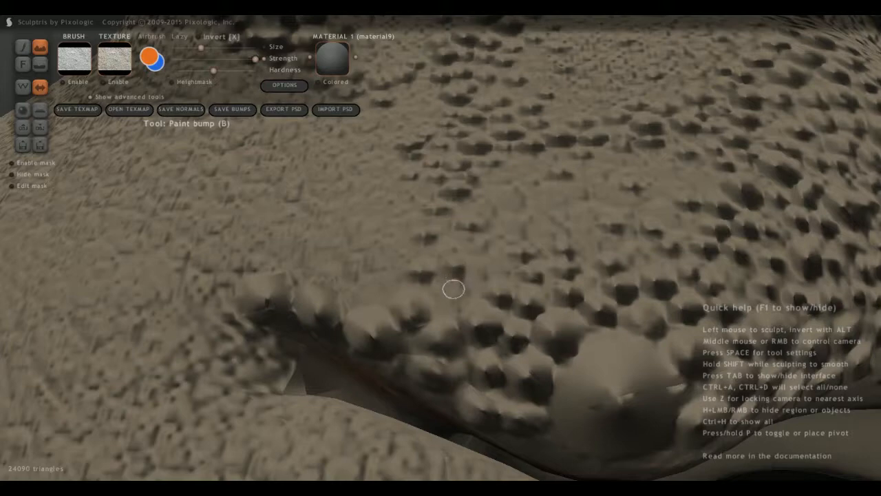
click(455, 291)
Continue the small scale bumps backward in rows above the lip bumps toward the mouth corner.
click(370, 290)
click(391, 253)
click(345, 274)
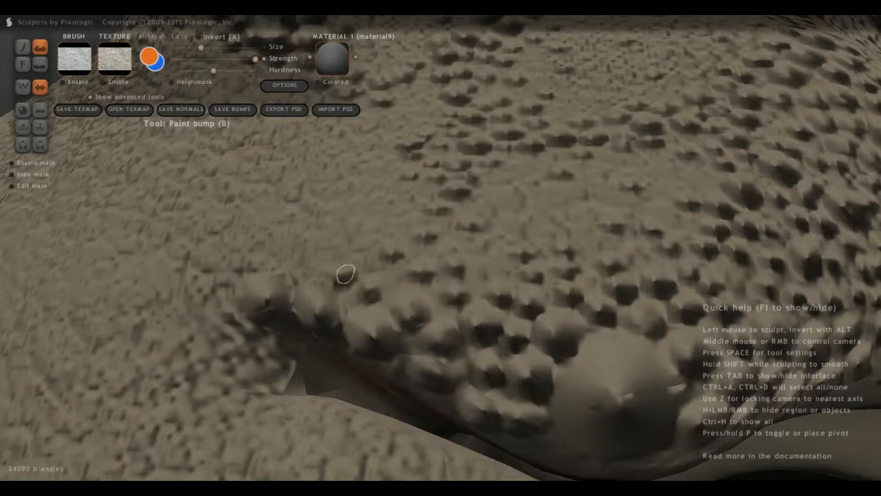
click(361, 259)
click(389, 237)
click(314, 270)
click(296, 272)
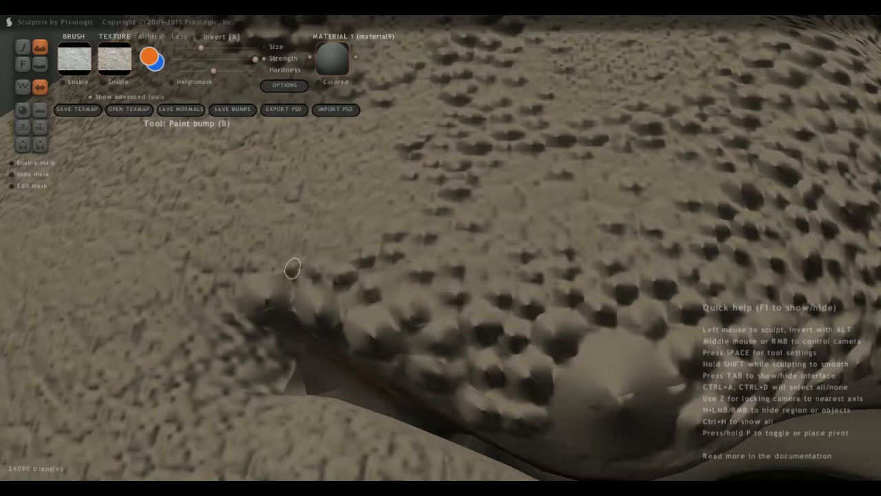
Add a few scale bumps along the rear edge of the cheek band, below the curved line's end.
middle_drag(295, 248, 296, 318)
click(447, 150)
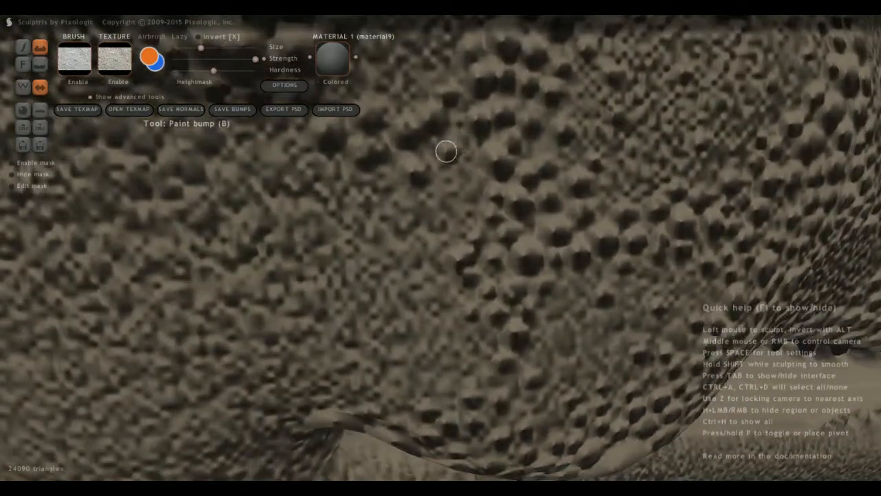
click(476, 175)
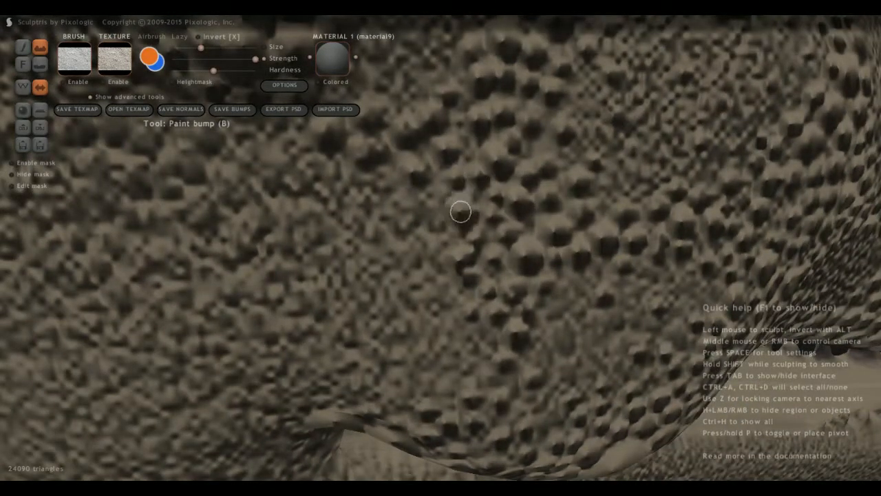
Paint a column of five mirrored bump pairs along the midline on top of the head, between the brow horns.
scroll(381, 269, down, 5)
scroll(382, 269, down, 3)
middle_drag(382, 269, 224, 344)
scroll(432, 346, up, 4)
scroll(433, 346, up, 3)
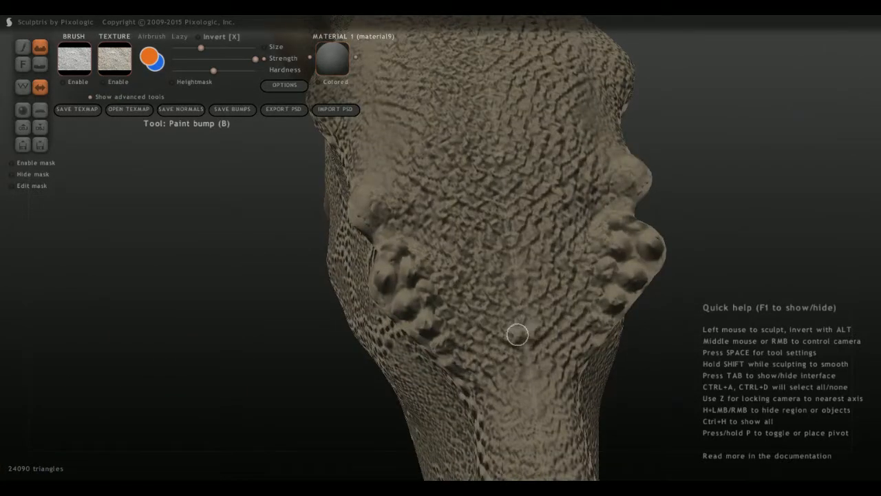
click(515, 308)
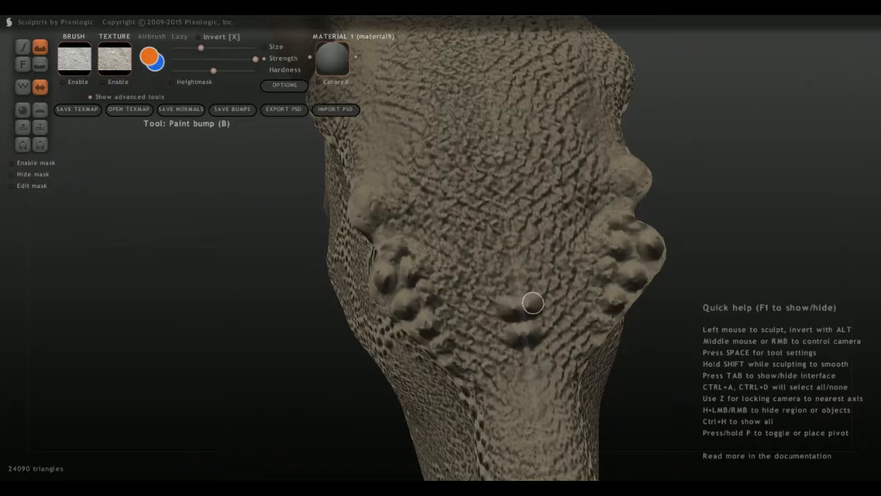
click(516, 284)
click(514, 257)
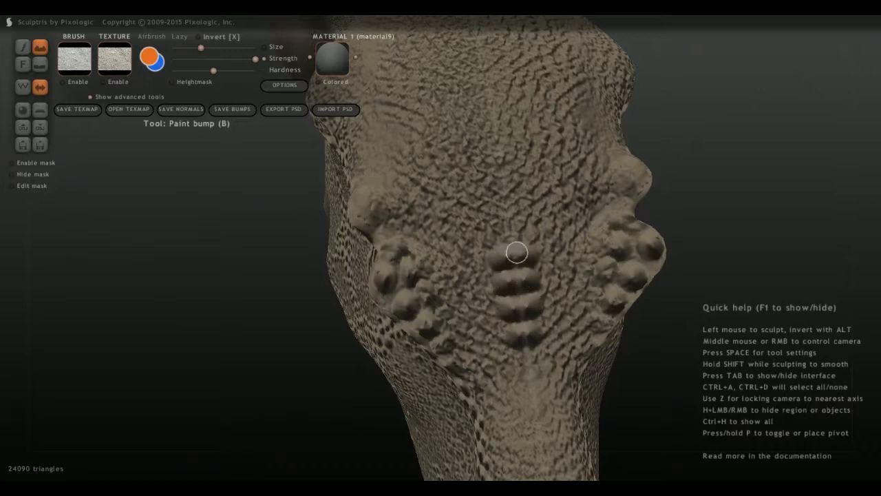
click(510, 227)
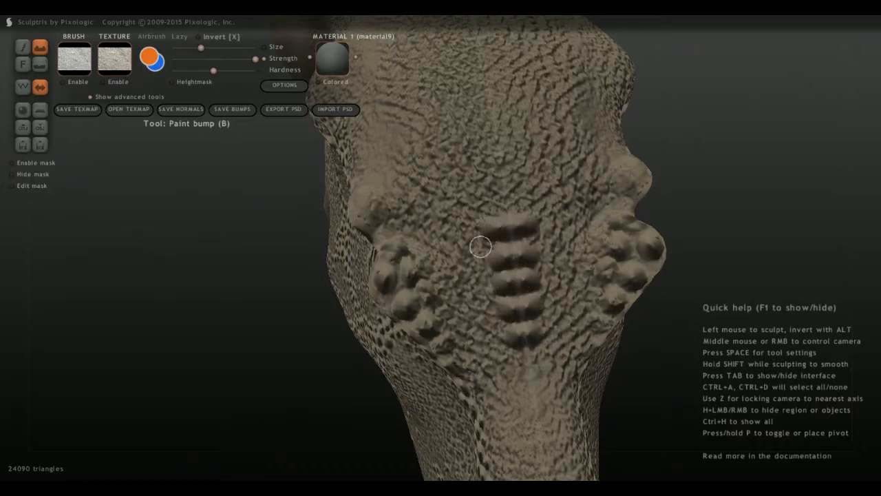
Add mirrored bumps flanking both sides of the midline scale column on top of the head.
drag(480, 248, 462, 245)
scroll(471, 326, up, 2)
middle_drag(470, 327, 446, 296)
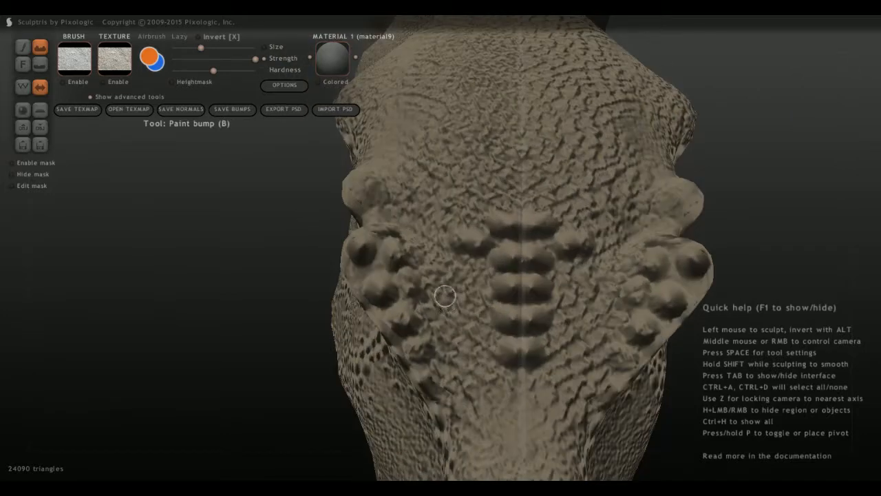
mouse_move(471, 266)
mouse_down()
mouse_move(490, 272)
mouse_move(480, 298)
mouse_up()
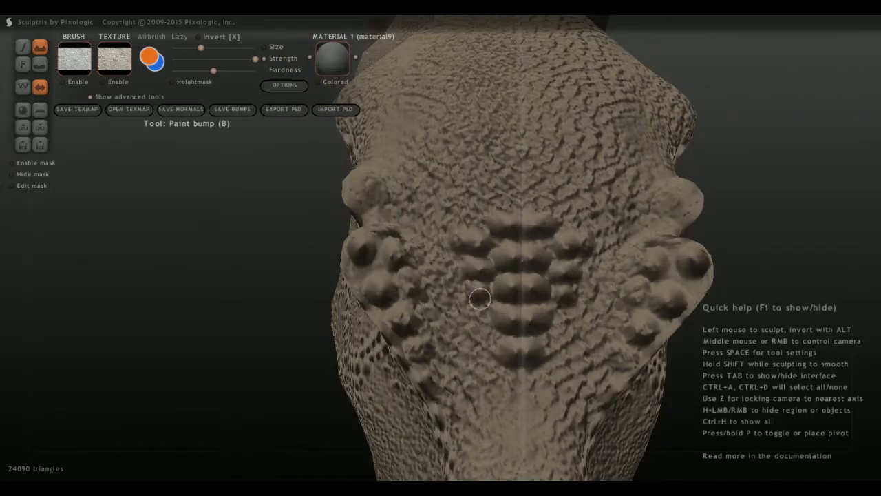
Extend the mirrored bump pattern between the brow horns with bumps beside and at both ends of the midline scale column.
drag(493, 342, 494, 349)
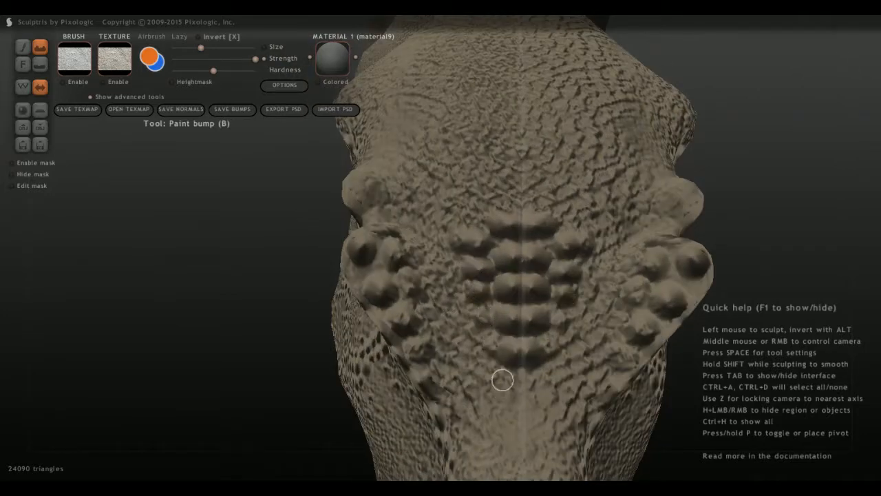
mouse_move(503, 380)
mouse_down()
mouse_move(517, 387)
mouse_move(511, 393)
mouse_up()
scroll(428, 301, up, 3)
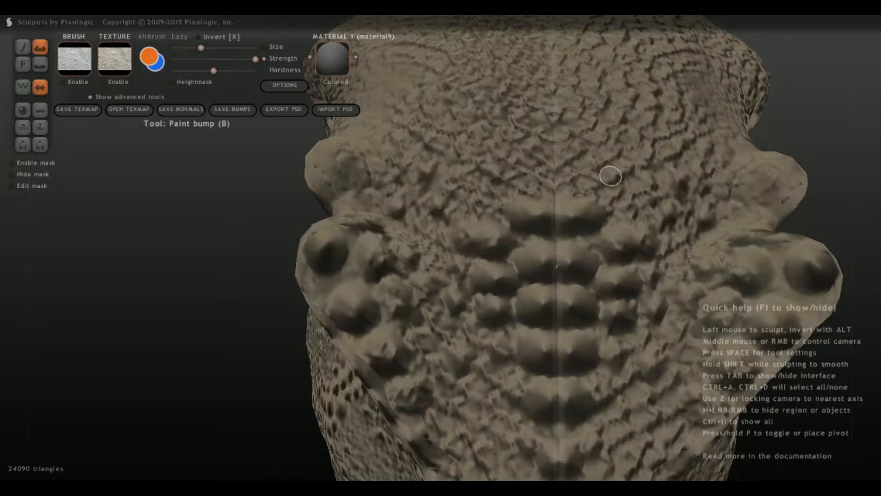
drag(572, 184, 557, 181)
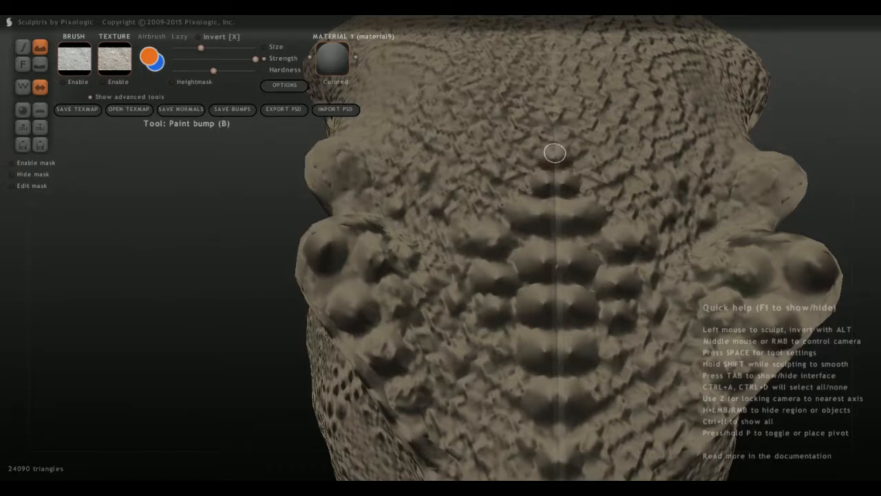
scroll(516, 262, down, 6)
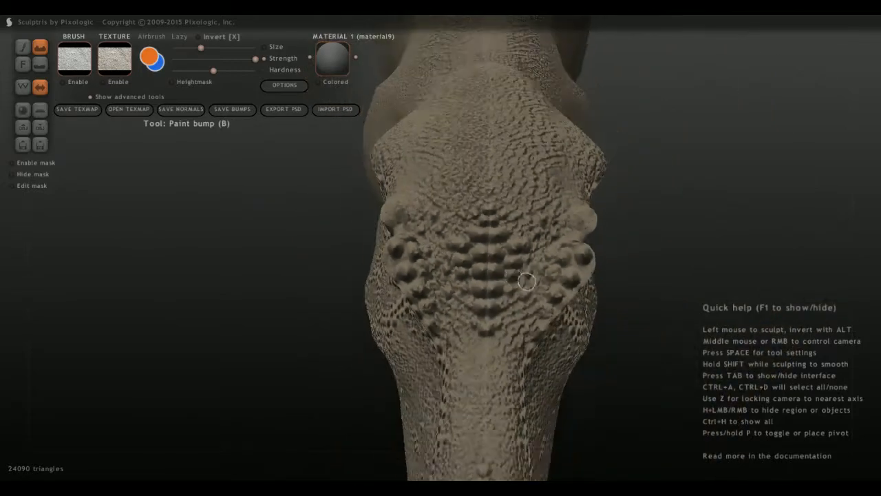
Continue the row of scale bumps along the midline of the snout bridge, forward from the column between the horns.
middle_drag(528, 281, 387, 238)
scroll(404, 279, up, 5)
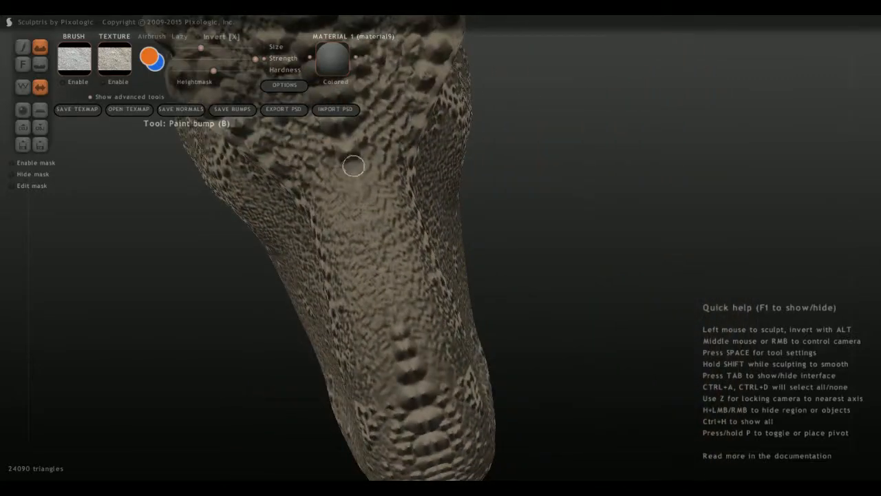
middle_drag(360, 195, 354, 238)
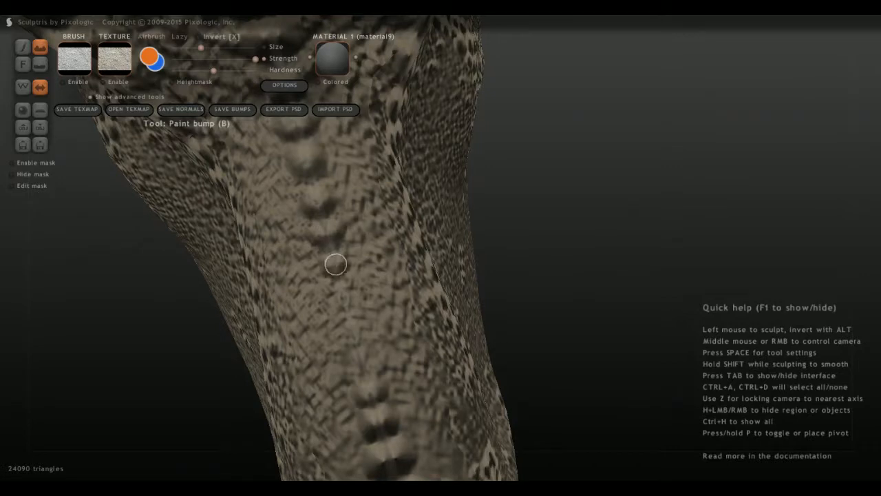
mouse_move(364, 360)
mouse_down()
mouse_move(368, 328)
mouse_move(333, 333)
mouse_move(263, 146)
mouse_move(272, 161)
mouse_up()
scroll(272, 161, down, 10)
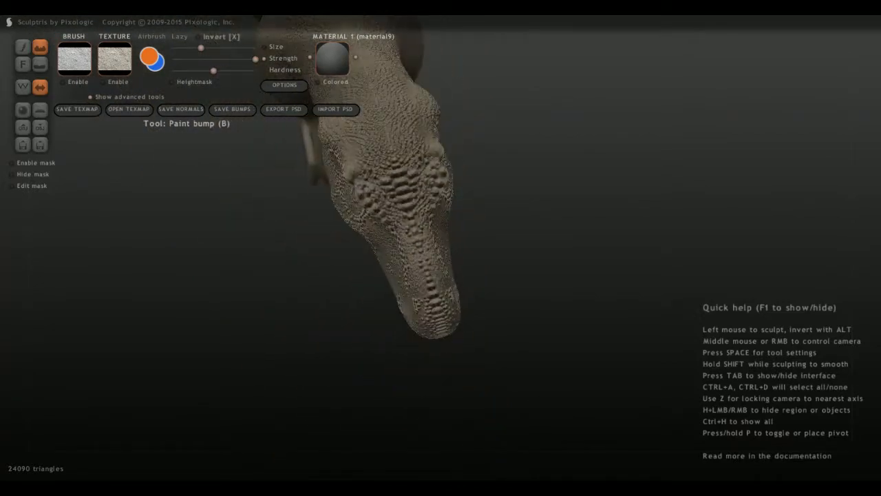
Add small scale bumps above the upper lip rows on the side of the snout.
middle_drag(272, 161, 385, 104)
middle_drag(407, 274, 426, 260)
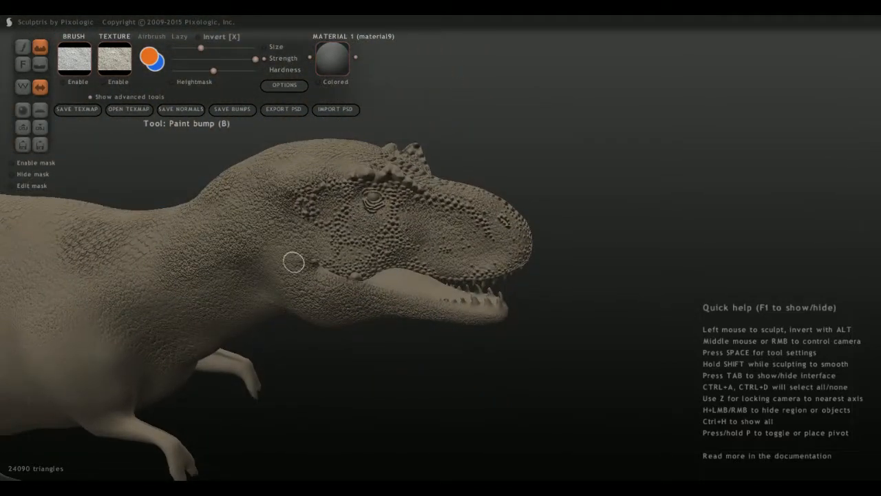
mouse_move(343, 287)
middle_down()
mouse_move(393, 256)
mouse_move(384, 246)
mouse_move(388, 228)
middle_up()
scroll(398, 260, up, 10)
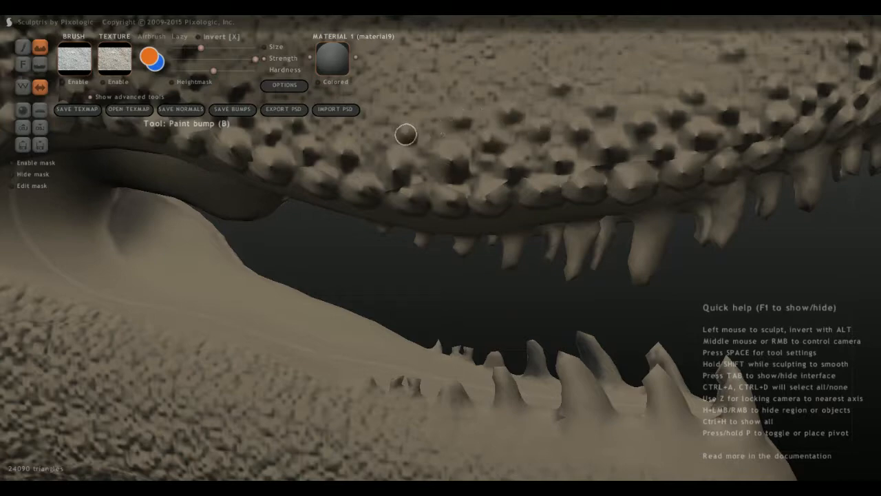
mouse_move(369, 137)
middle_down()
mouse_move(366, 155)
mouse_move(406, 214)
mouse_move(428, 274)
middle_up()
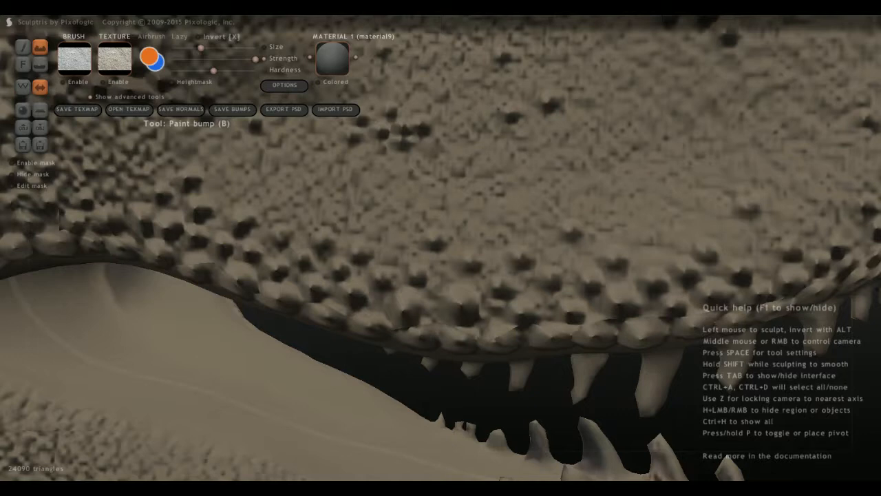
scroll(268, 260, down, 8)
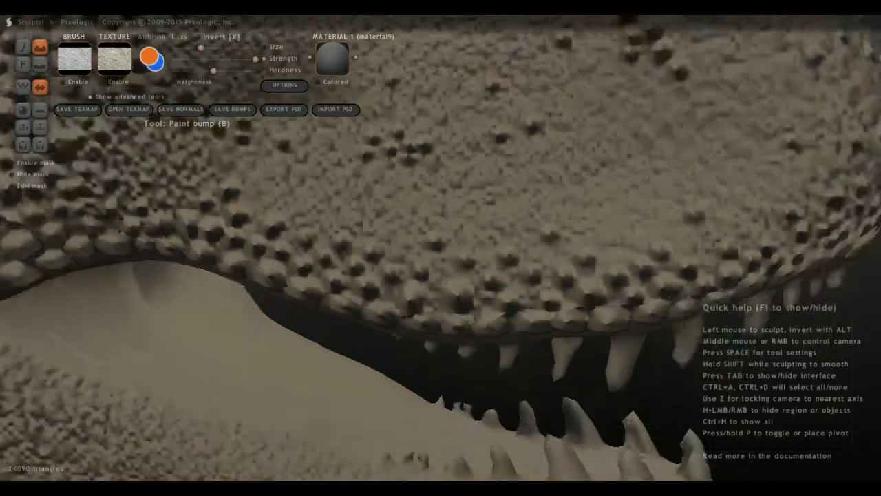
scroll(397, 343, up, 2)
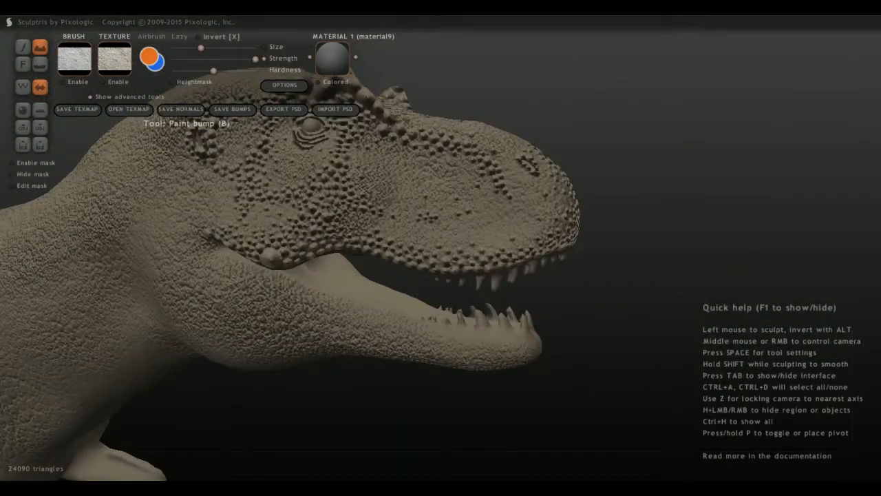
Add scale bumps behind the eye, between the brow ridge and the ear opening.
alt+middle_drag(296, 223, 283, 277)
scroll(284, 277, up, 3)
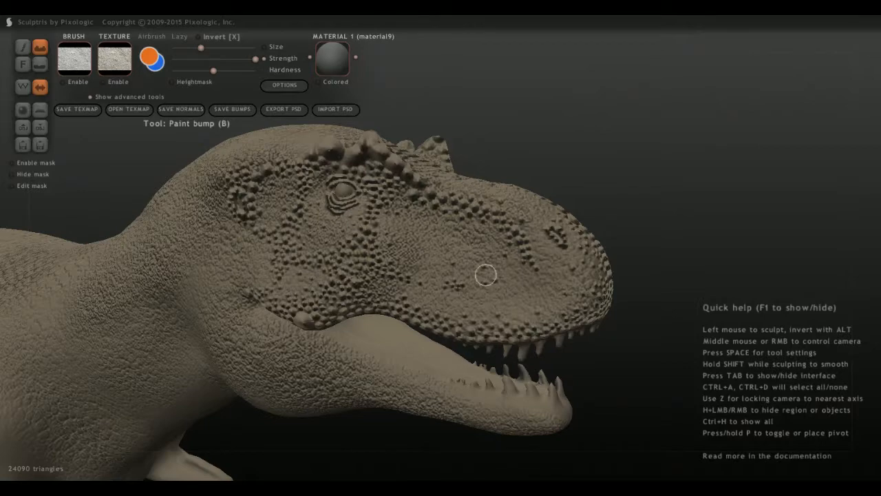
right_drag(552, 407, 334, 398)
right_drag(338, 268, 299, 263)
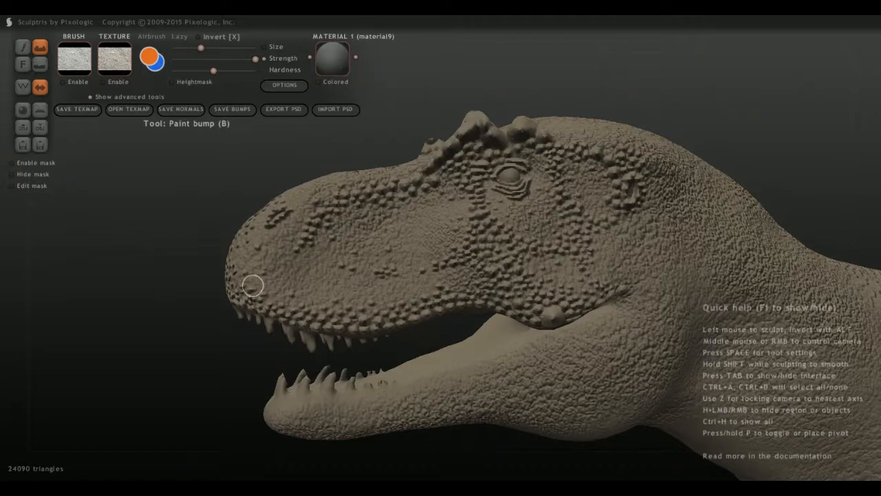
Examine the painted scales on the head from above and from both sides.
mouse_move(250, 285)
right_down()
mouse_move(331, 292)
mouse_move(396, 329)
right_up()
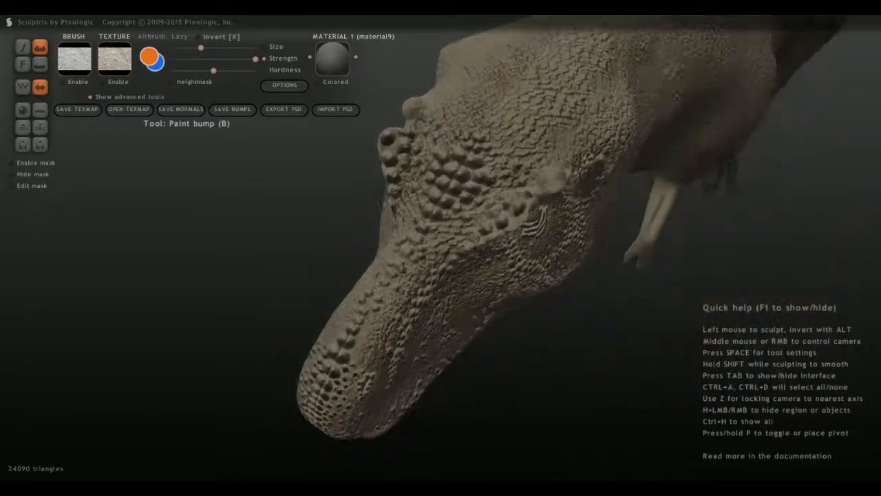
scroll(425, 291, up, 5)
right_drag(454, 285, 403, 269)
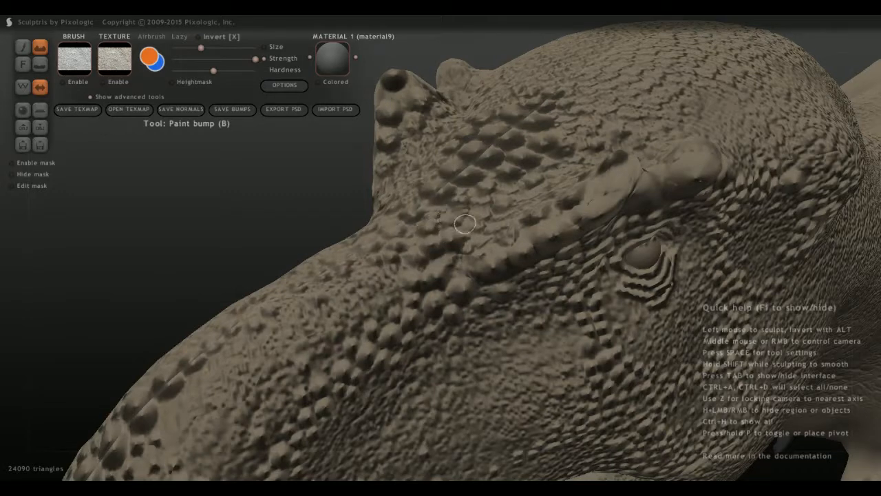
scroll(474, 234, down, 5)
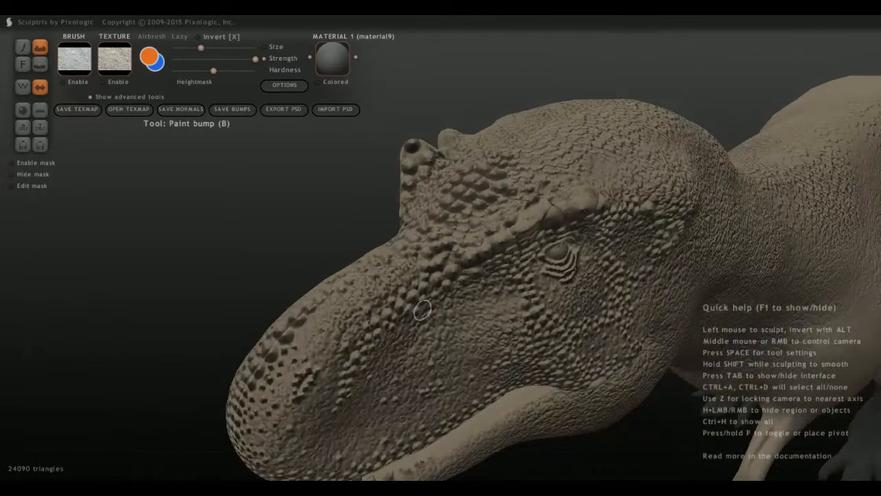
middle_drag(474, 234, 427, 217)
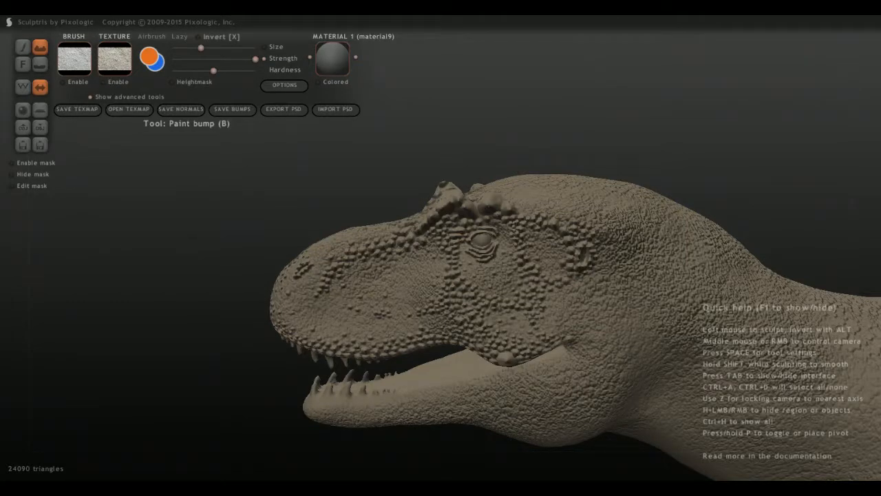
scroll(441, 248, down, 3)
middle_drag(441, 248, 581, 246)
scroll(257, 310, up, 5)
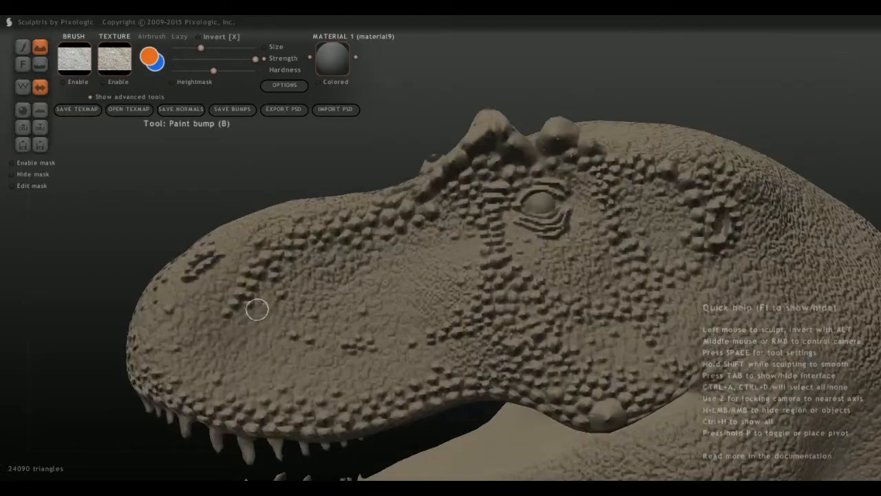
middle_drag(257, 310, 385, 189)
middle_drag(426, 292, 538, 270)
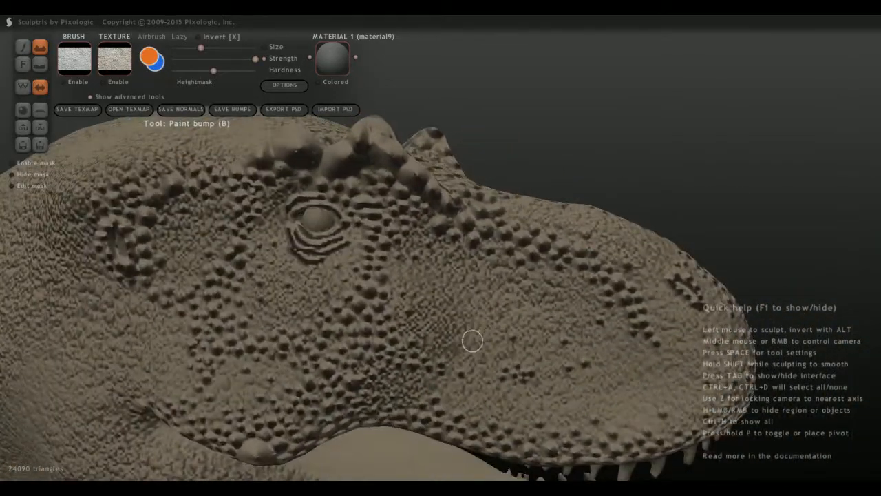
scroll(472, 338, down, 6)
mouse_move(473, 338)
middle_down()
mouse_move(399, 326)
mouse_move(416, 320)
middle_up()
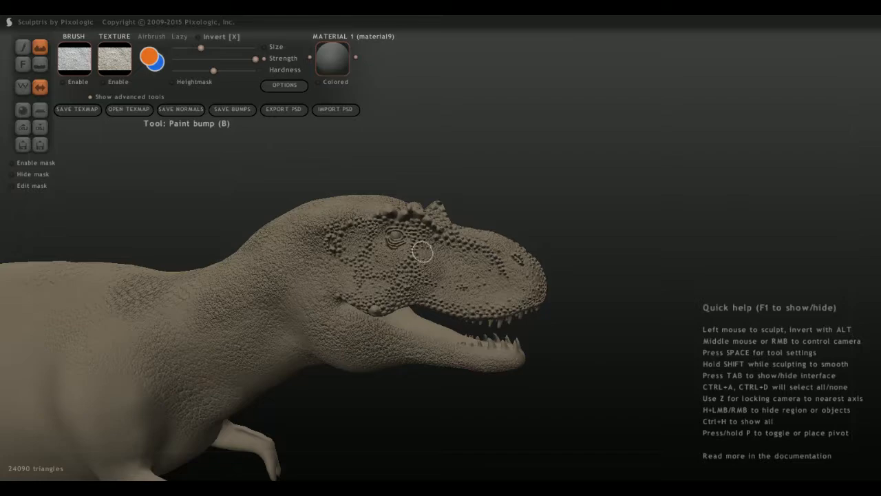
Carve two thin vertical creases above the upper lip with the Flatten bump tool at a reduced brush size.
scroll(413, 371, up, 3)
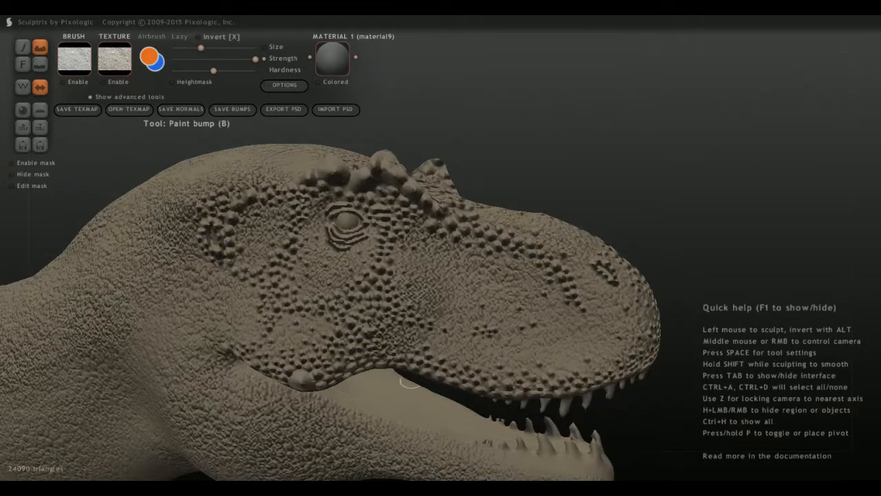
click(40, 64)
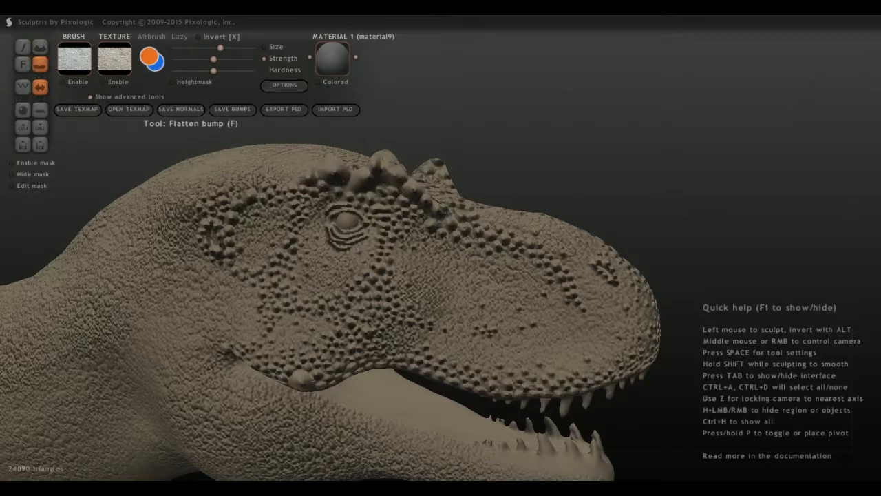
scroll(419, 374, up, 2)
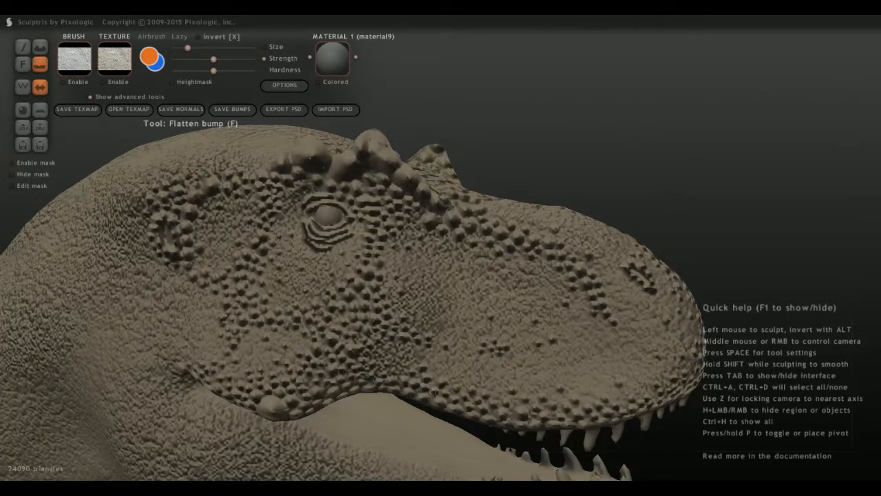
middle_drag(422, 380, 377, 336)
scroll(296, 283, up, 2)
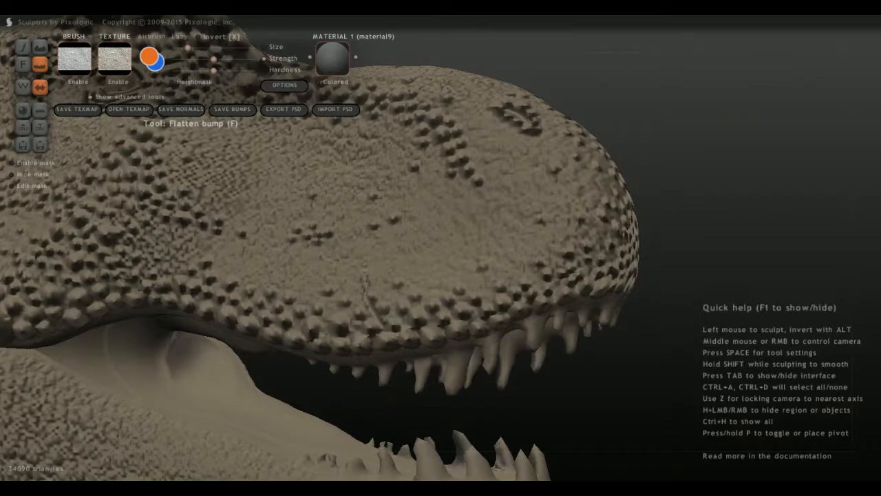
middle_drag(321, 244, 365, 270)
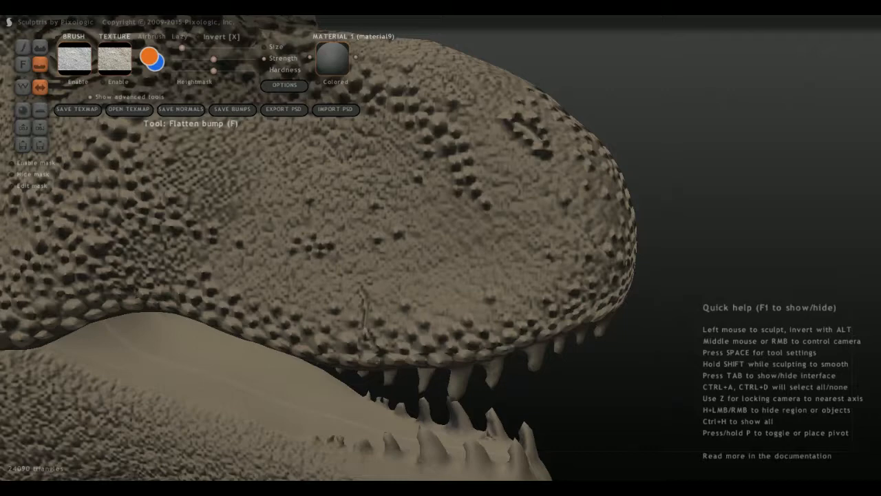
middle_drag(365, 275, 390, 292)
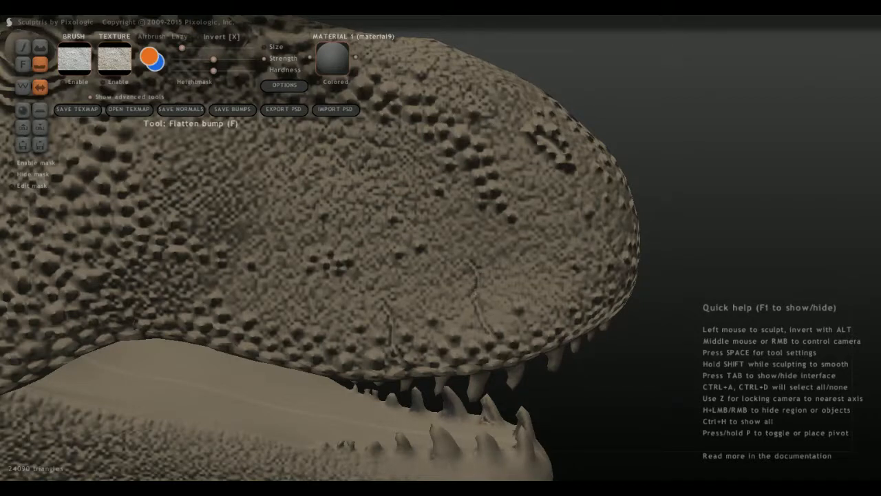
Carve a short thin crease between the two existing creases above the upper lip.
scroll(372, 261, down, 5)
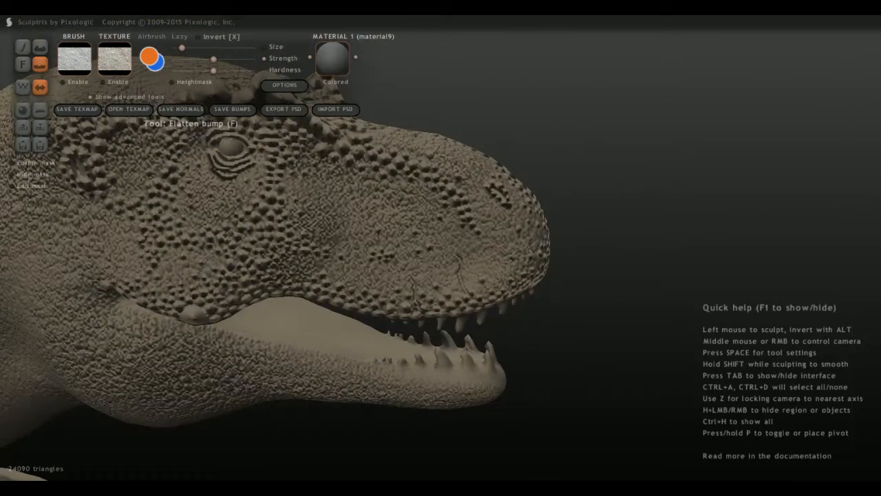
middle_drag(385, 268, 345, 282)
scroll(441, 248, up, 5)
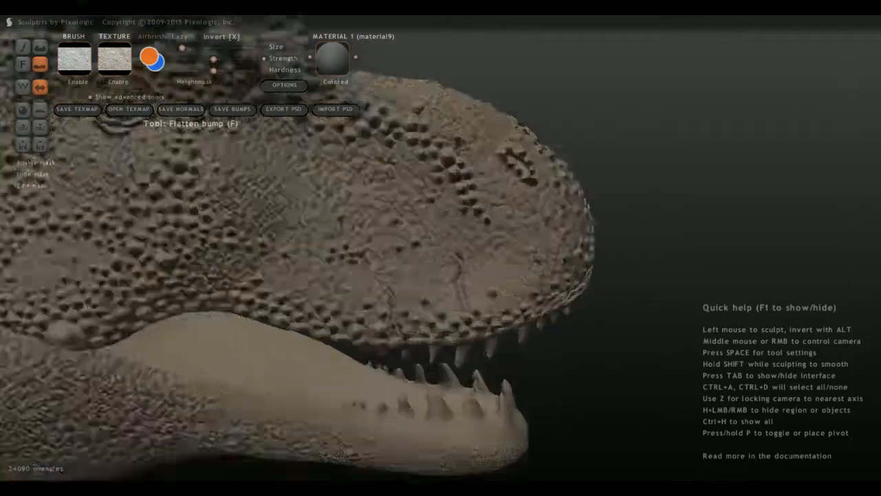
drag(434, 344, 424, 295)
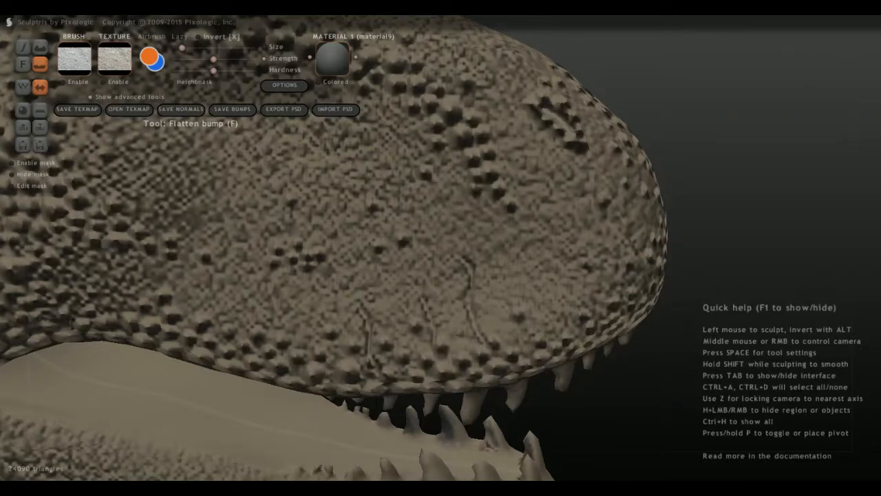
Carve two more thin creases above the upper lip, behind the existing ones toward the mouth corner.
middle_drag(312, 386, 327, 345)
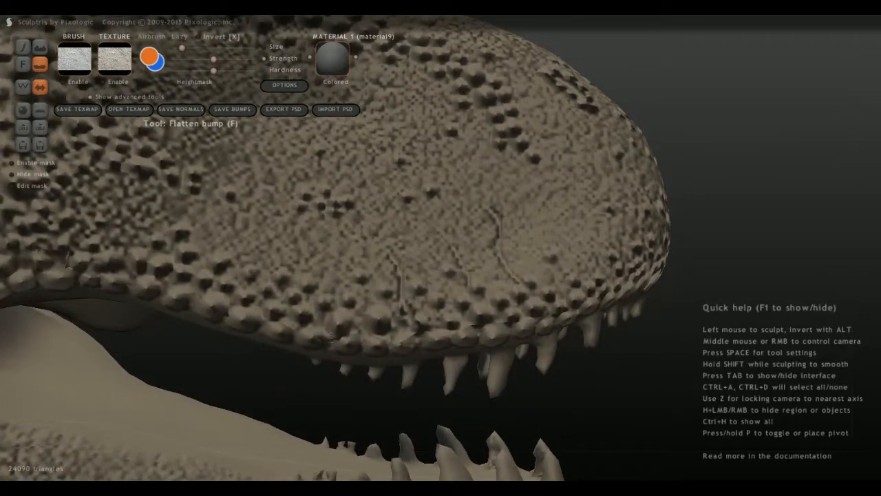
drag(336, 307, 335, 255)
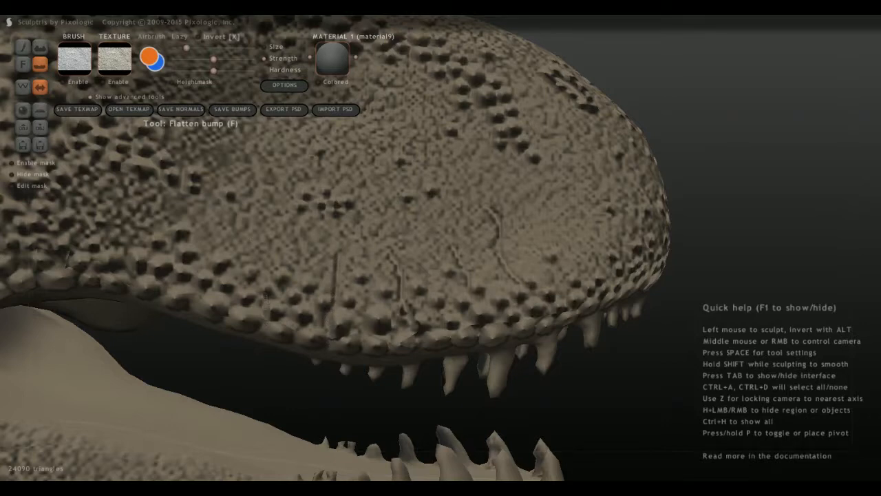
drag(265, 294, 284, 234)
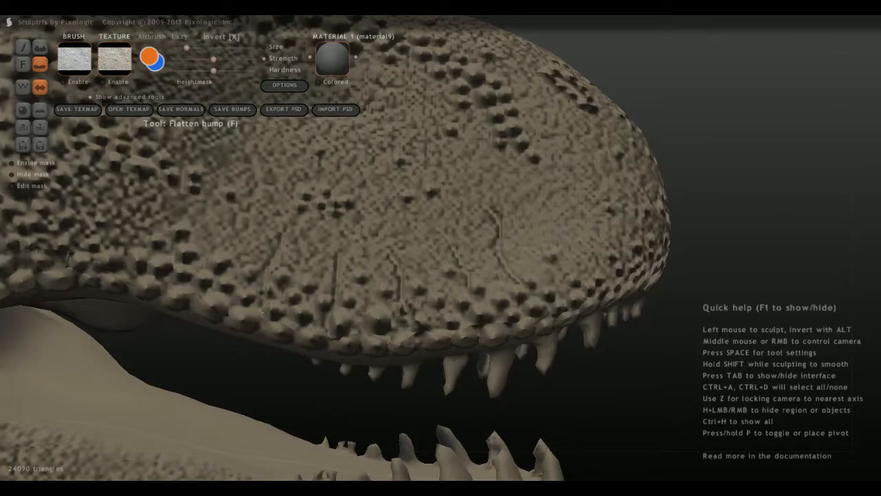
scroll(270, 270, down, 2)
Add further fine creases among the existing ones above the upper lip.
middle_drag(270, 270, 240, 311)
middle_drag(394, 374, 412, 337)
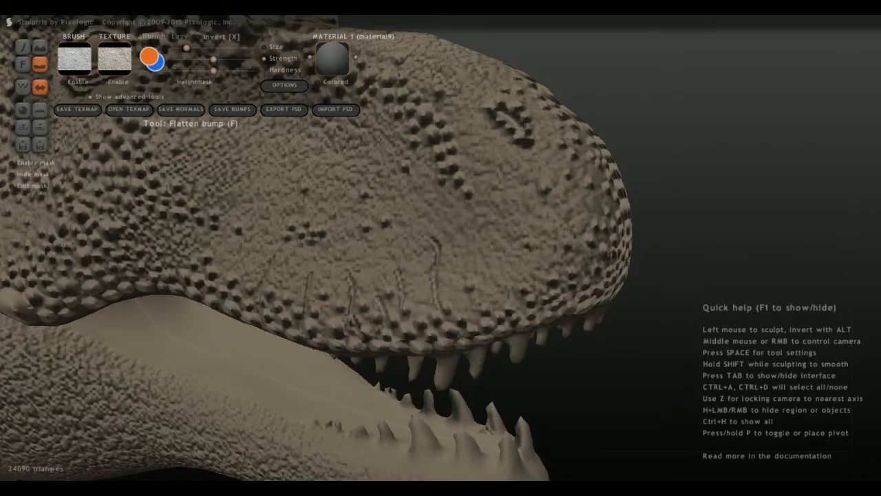
middle_drag(406, 309, 442, 299)
scroll(397, 303, down, 4)
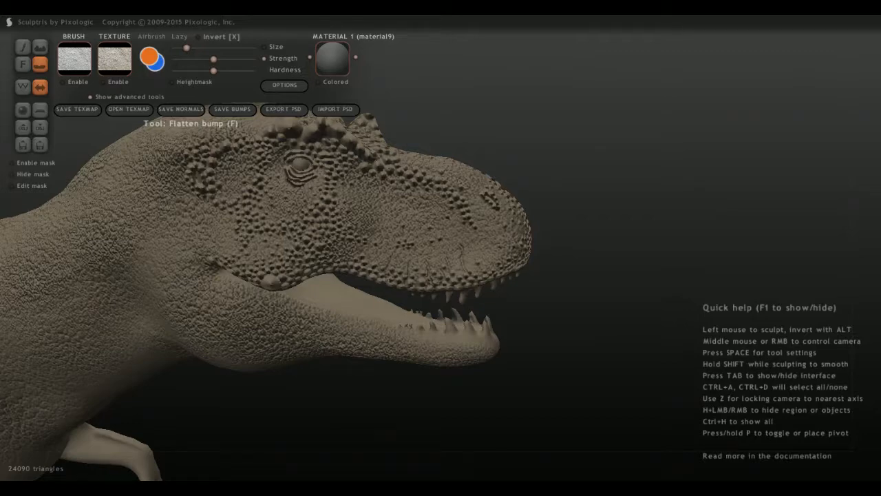
Paint a few raised bumps behind the brow ridge above the eye with the Paint bump tool at full strength.
middle_drag(440, 248, 471, 314)
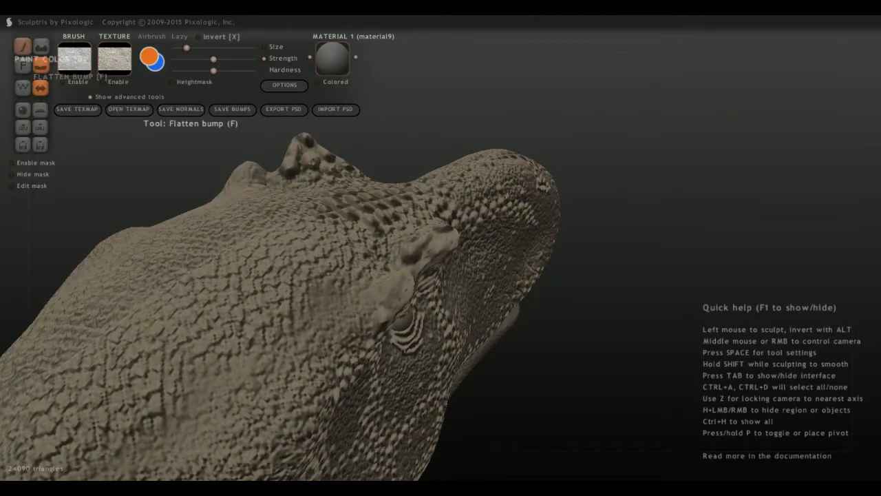
click(22, 46)
key(b)
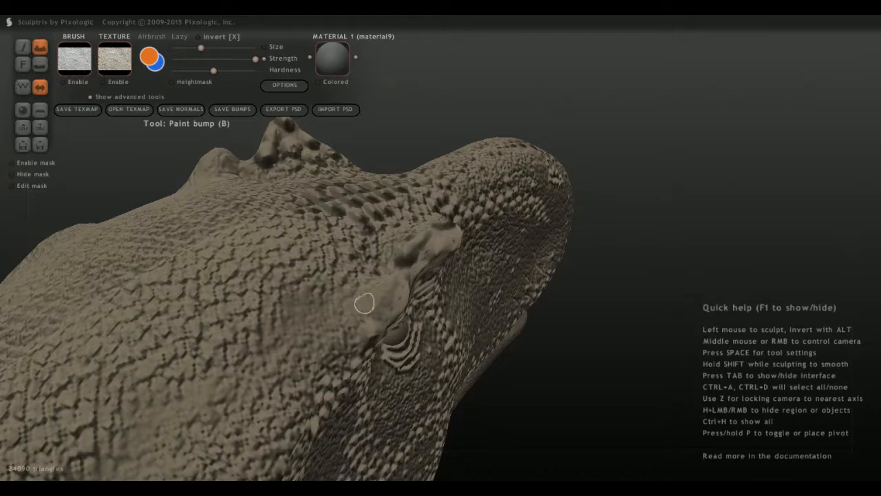
mouse_move(361, 300)
mouse_down()
mouse_move(351, 314)
mouse_move(326, 315)
mouse_up()
mouse_move(327, 314)
middle_down()
mouse_move(308, 336)
mouse_move(272, 327)
middle_up()
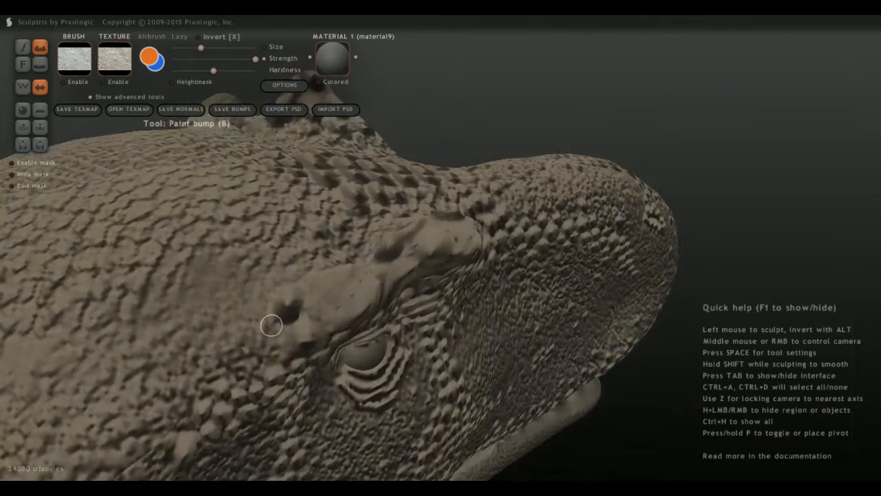
drag(274, 326, 272, 335)
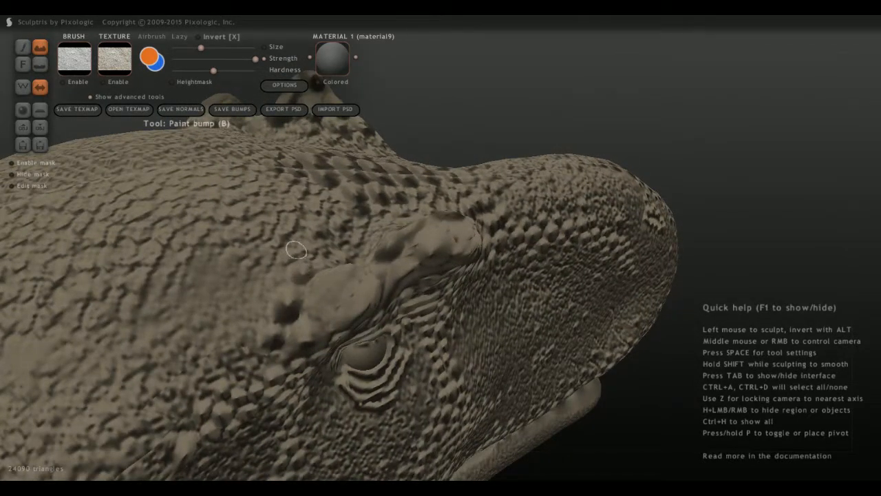
Add small bumps on top of the head, just behind the large central scales between the horns.
mouse_move(294, 250)
middle_down()
mouse_move(375, 288)
mouse_move(418, 290)
middle_up()
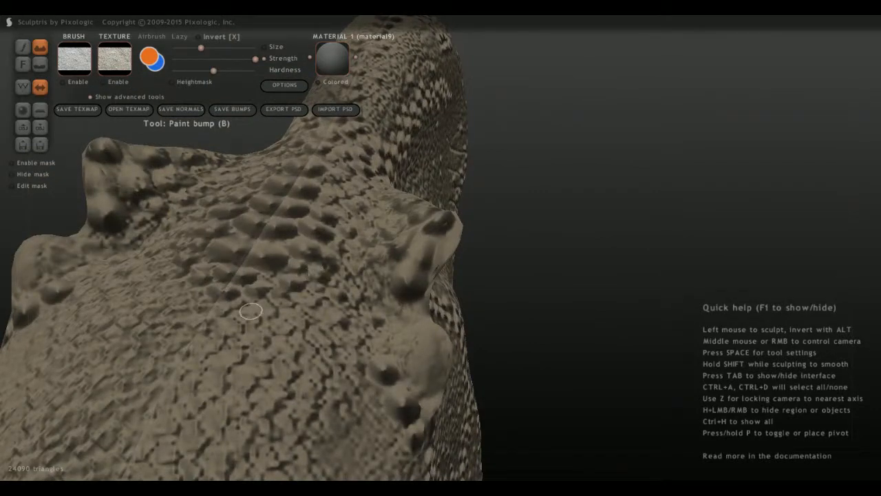
middle_drag(315, 273, 238, 319)
drag(287, 294, 274, 296)
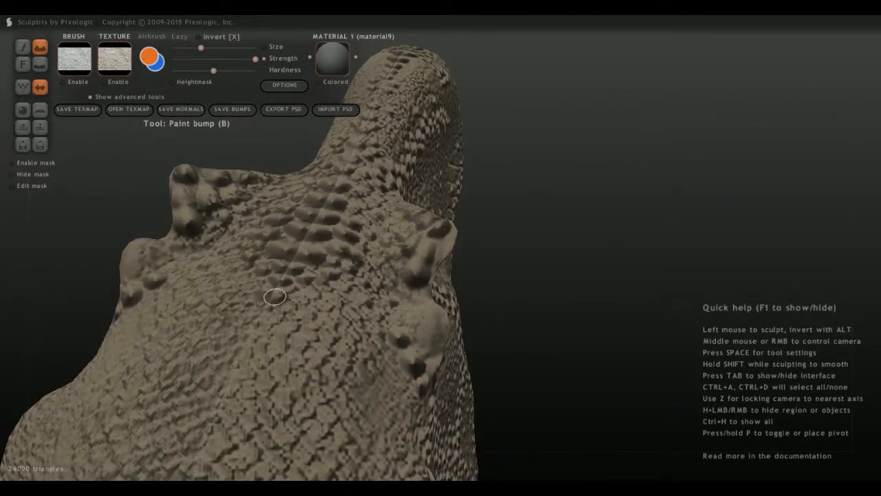
click(298, 294)
Examine the head and neck detailing from both sides and up close around the jaws.
middle_drag(372, 335, 181, 232)
scroll(191, 255, down, 10)
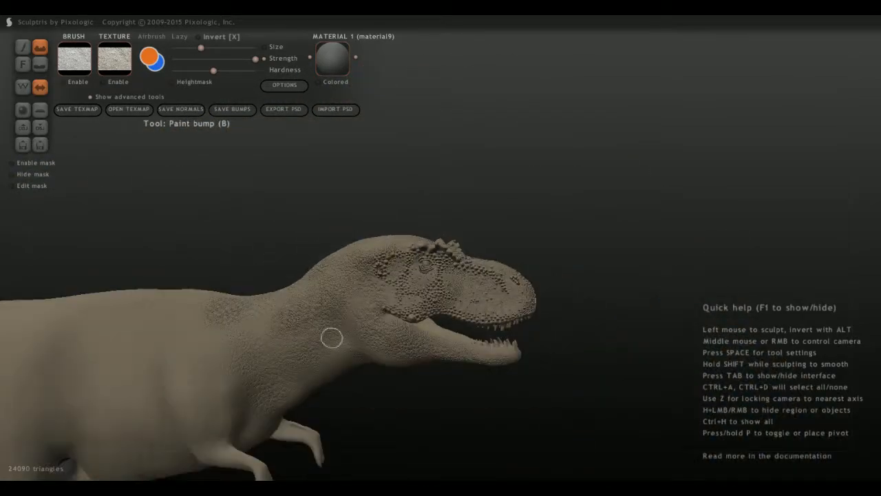
middle_drag(330, 337, 137, 323)
scroll(207, 317, up, 4)
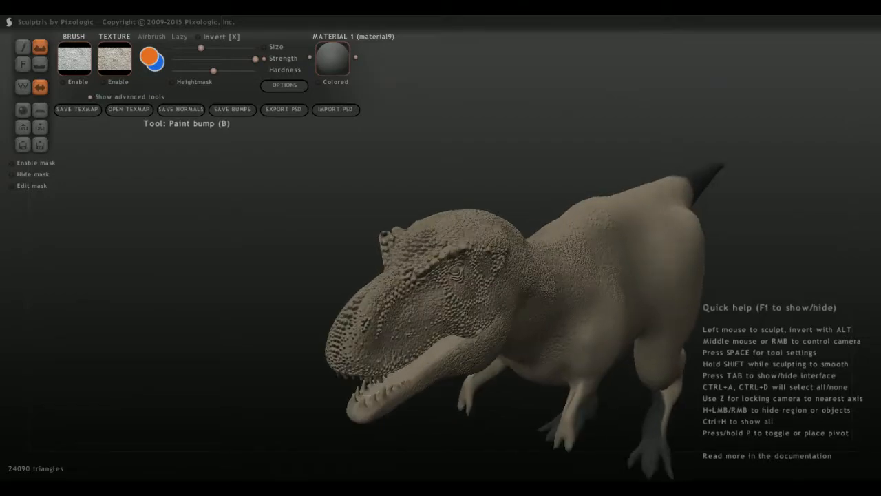
middle_drag(275, 331, 203, 303)
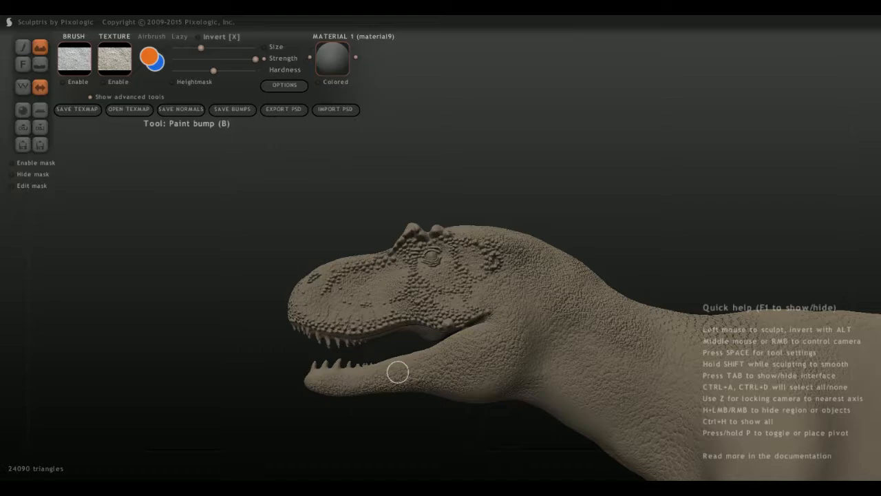
middle_drag(401, 383, 332, 339)
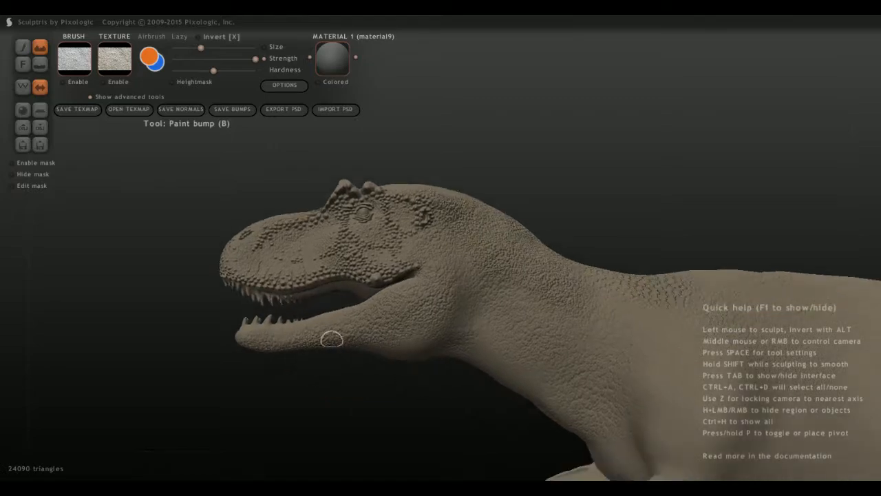
scroll(317, 376, up, 5)
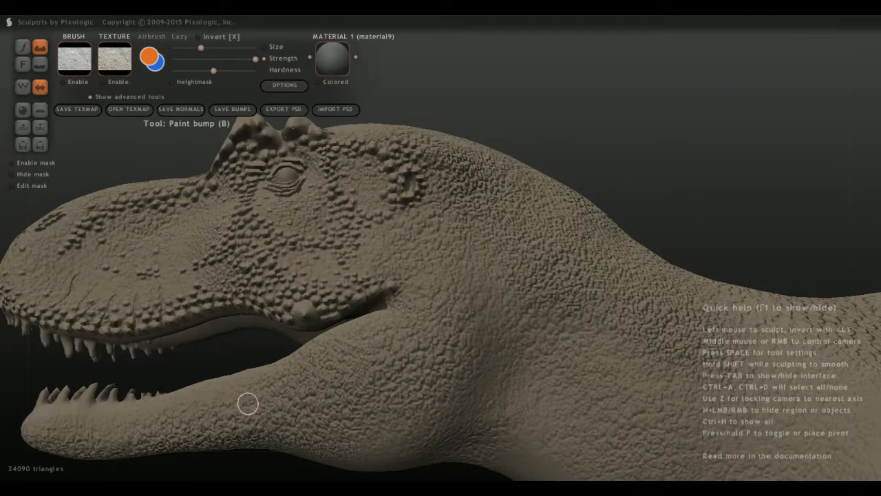
middle_drag(248, 403, 269, 406)
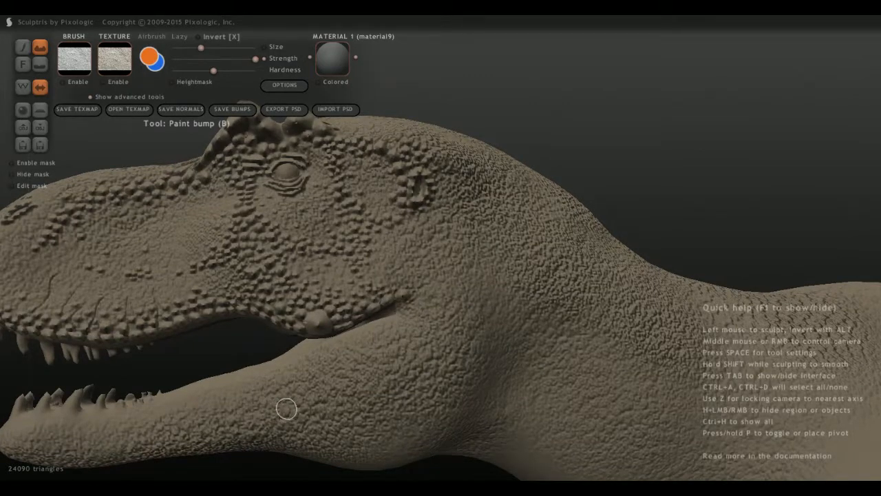
mouse_move(286, 408)
alt+middle_down()
mouse_move(333, 368)
mouse_move(477, 366)
alt+middle_up()
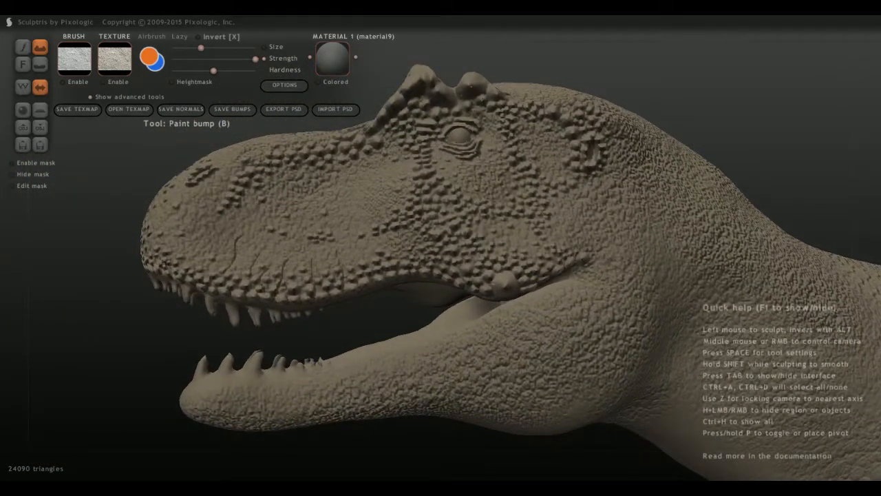
Try to paint a raised ridge along the lower jaw's lip line at a slightly reduced bump strength.
drag(255, 59, 232, 59)
drag(186, 398, 488, 335)
mouse_move(323, 382)
middle_down()
mouse_move(421, 386)
mouse_move(320, 387)
middle_up()
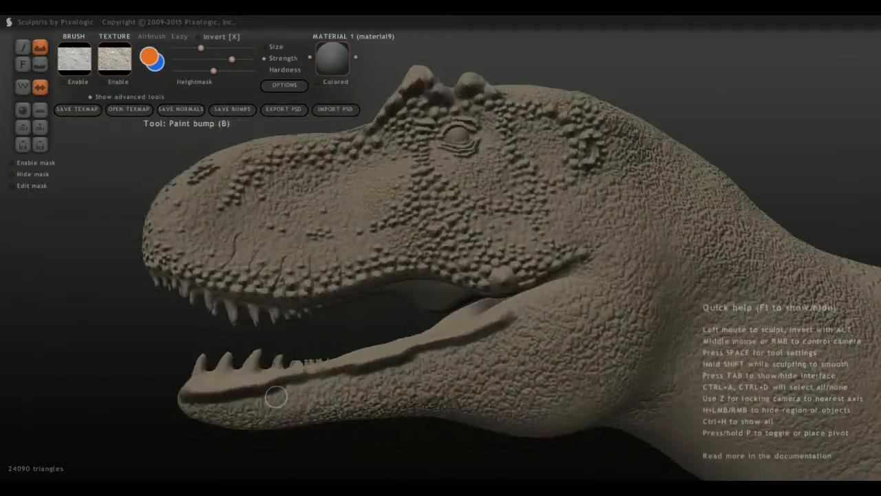
key(ctrl+z)
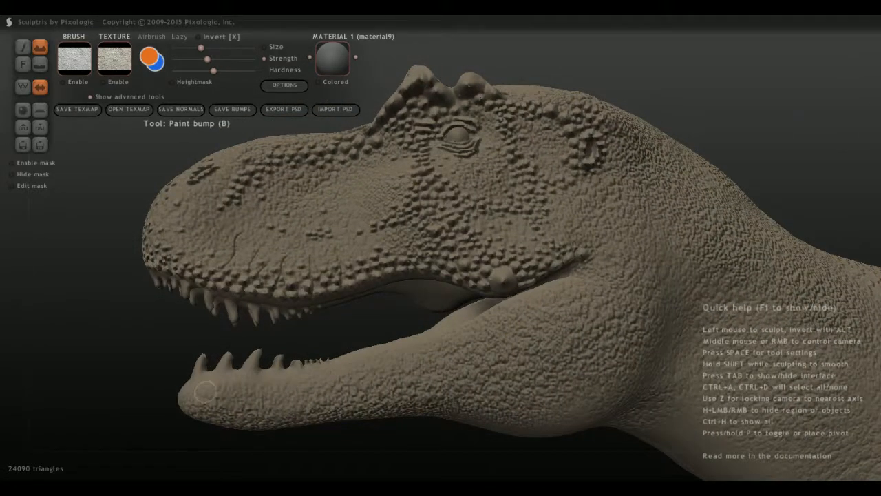
Paint a softer lip ridge along the lower jaw's edge and around its front tip at about half strength.
mouse_move(195, 391)
mouse_down()
mouse_move(441, 343)
mouse_move(510, 310)
mouse_move(389, 352)
mouse_move(196, 389)
mouse_up()
middle_drag(196, 389, 413, 379)
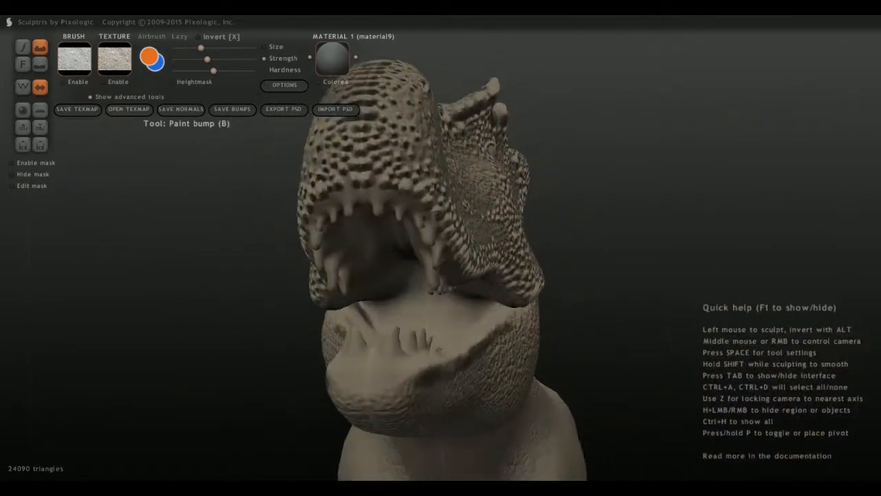
mouse_move(419, 376)
mouse_down()
mouse_move(371, 390)
mouse_move(400, 391)
mouse_move(372, 386)
mouse_up()
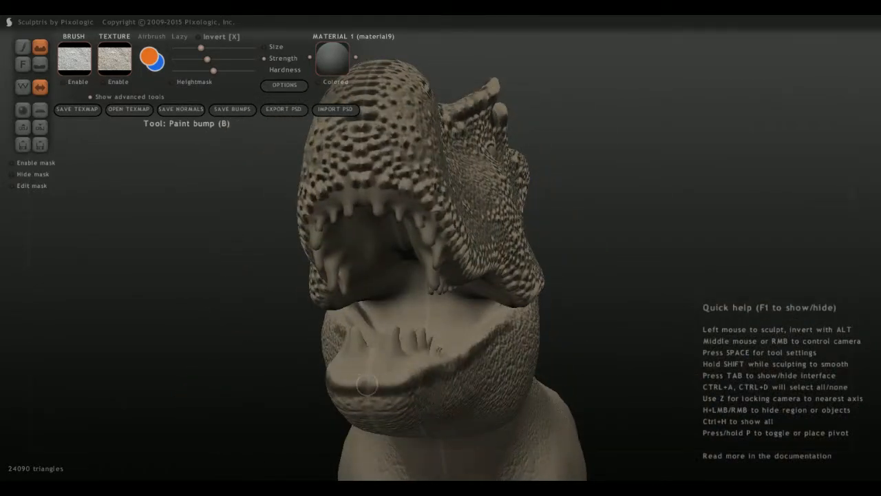
Paint a curved skin fold around the rear of the lower jaw, from below the cheek up behind the mouth corner.
mouse_move(360, 337)
middle_down()
mouse_move(332, 299)
mouse_move(193, 313)
middle_up()
scroll(261, 395, down, 5)
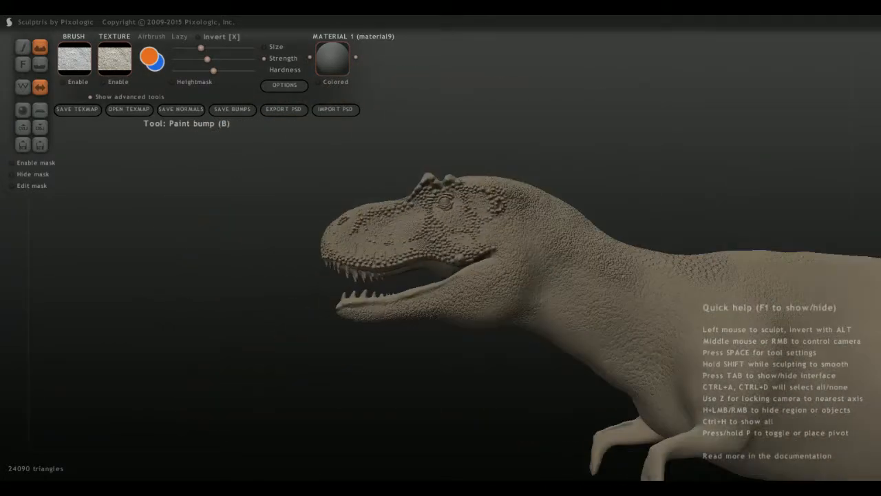
mouse_move(359, 311)
middle_down()
mouse_move(378, 310)
mouse_move(362, 306)
middle_up()
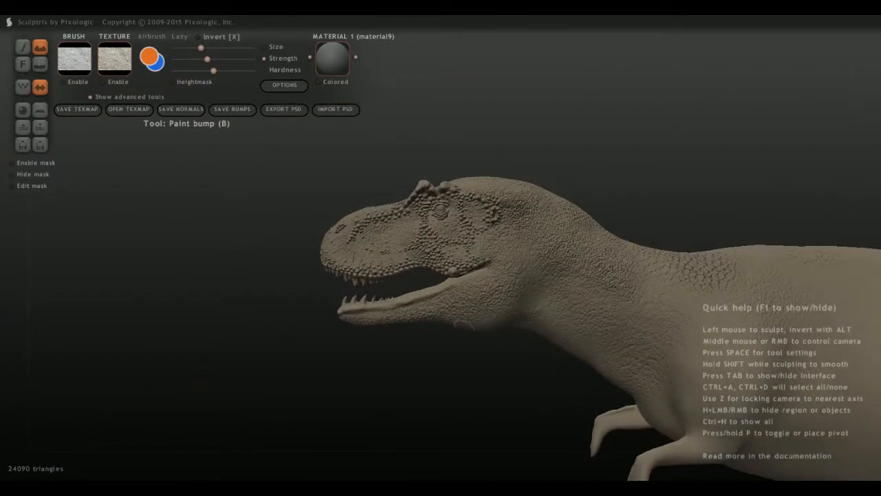
scroll(454, 289, up, 5)
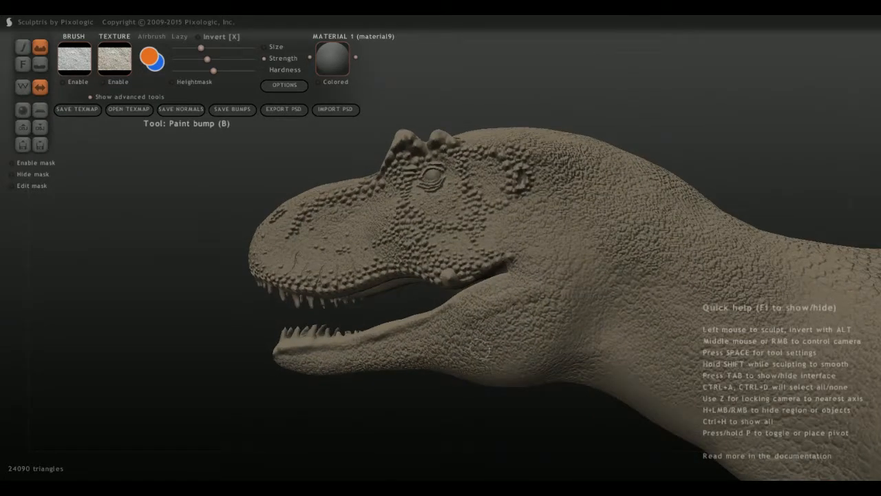
mouse_move(476, 358)
mouse_down()
mouse_move(538, 345)
mouse_move(465, 354)
mouse_move(559, 324)
mouse_move(503, 358)
mouse_move(547, 330)
mouse_move(563, 289)
mouse_up()
mouse_move(544, 320)
mouse_down()
mouse_move(561, 275)
mouse_move(555, 332)
mouse_move(491, 373)
mouse_move(557, 319)
mouse_move(566, 257)
mouse_up()
middle_drag(487, 306, 540, 300)
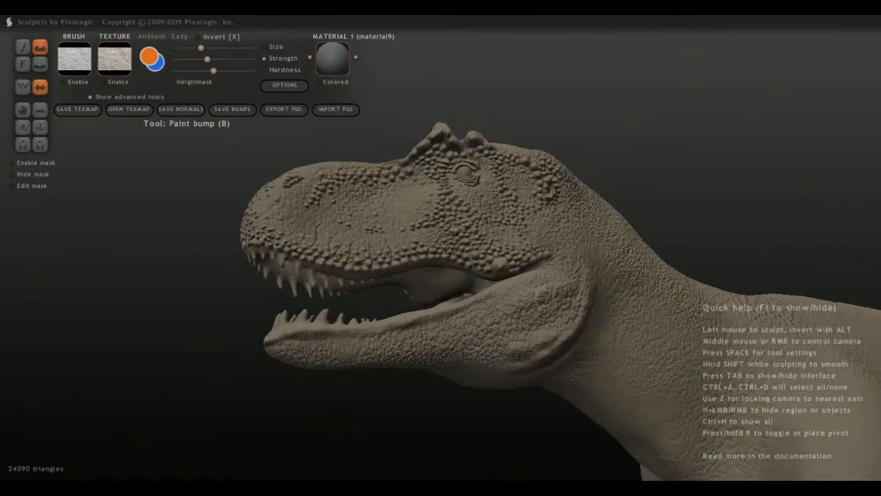
mouse_move(548, 347)
mouse_down()
mouse_move(495, 359)
mouse_move(436, 354)
mouse_move(512, 339)
mouse_move(558, 317)
mouse_move(541, 336)
mouse_move(419, 349)
mouse_up()
middle_drag(458, 344, 401, 358)
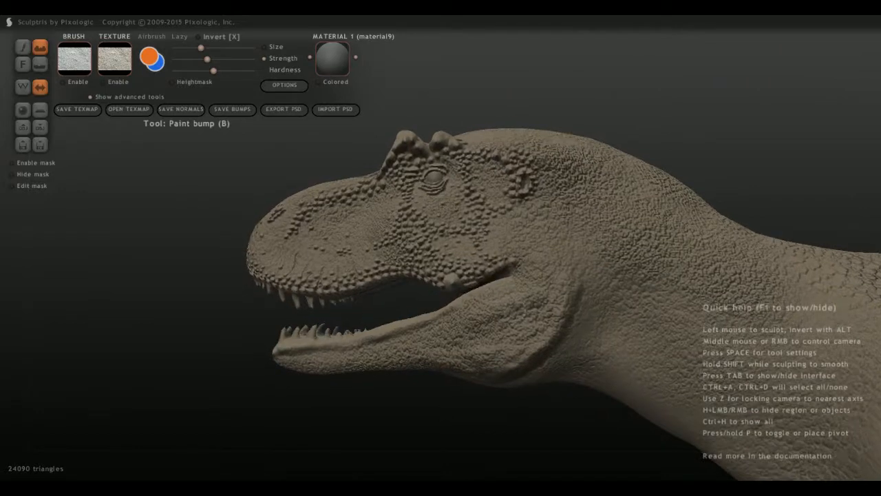
Paint raised skin folds behind the mouth corner, running up toward the ear area.
mouse_move(567, 252)
mouse_down()
mouse_move(528, 248)
mouse_move(544, 245)
mouse_move(541, 234)
mouse_move(531, 247)
mouse_move(539, 234)
mouse_move(523, 219)
mouse_move(522, 241)
mouse_move(532, 204)
mouse_up()
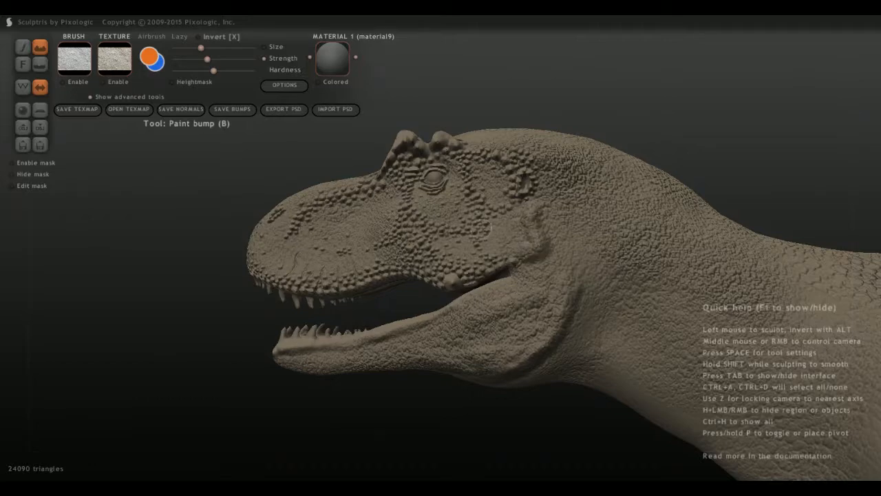
mouse_move(484, 227)
middle_down()
mouse_move(517, 238)
mouse_move(476, 241)
middle_up()
drag(532, 269, 521, 239)
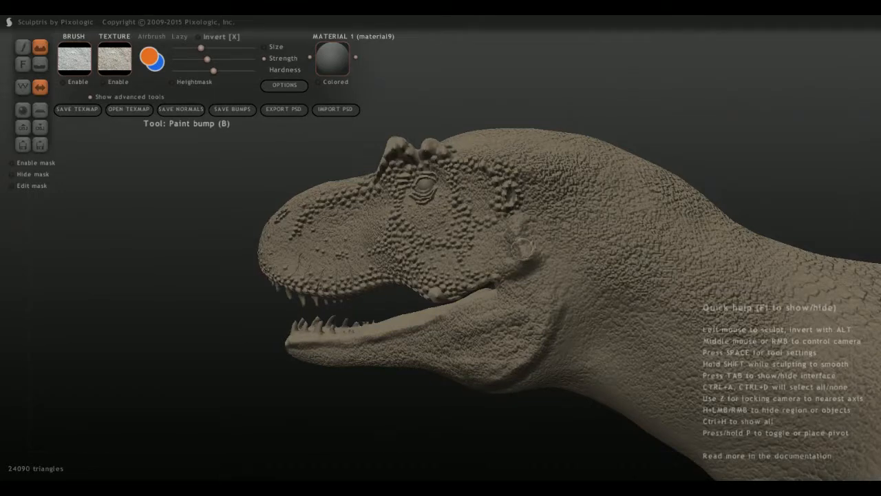
middle_drag(486, 262, 522, 280)
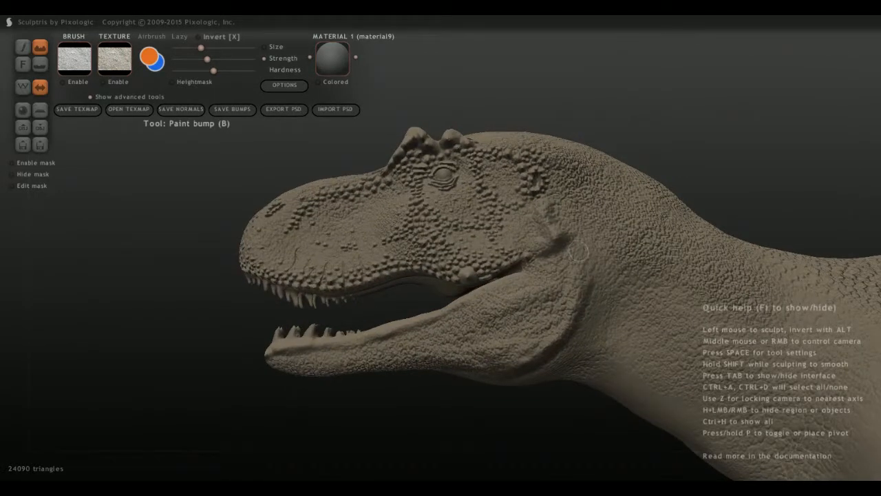
mouse_move(578, 250)
mouse_down()
mouse_move(579, 267)
mouse_move(564, 259)
mouse_move(514, 289)
mouse_move(538, 274)
mouse_move(535, 281)
mouse_up()
middle_drag(507, 292, 577, 307)
Try to paint tongue contours on the mouth floor between the lower teeth, raising the bump strength for another attempt.
scroll(586, 323, down, 5)
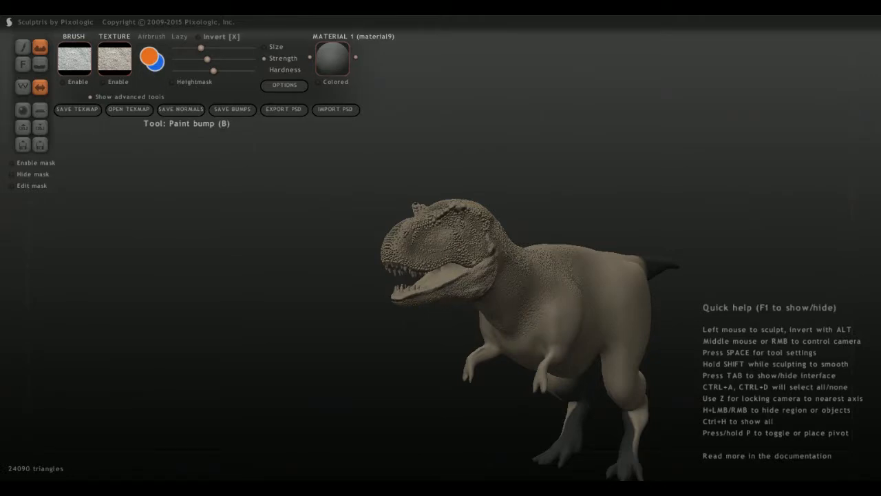
middle_drag(337, 361, 426, 372)
scroll(463, 426, up, 5)
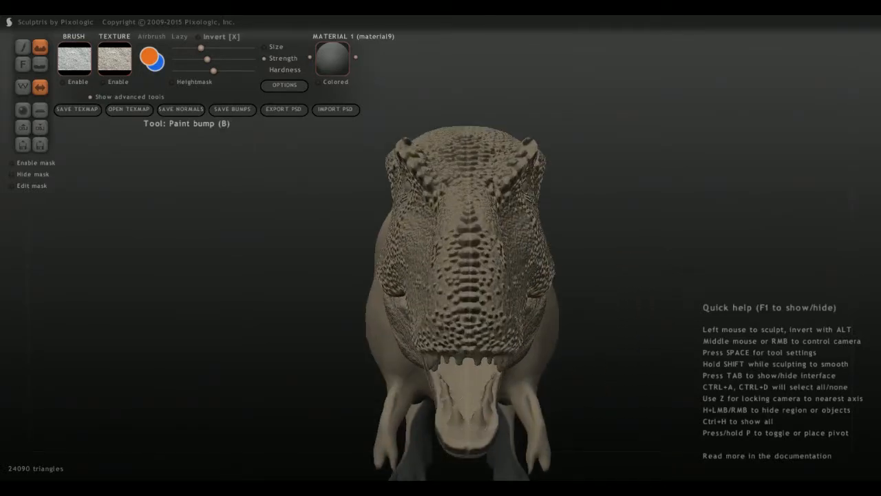
middle_drag(462, 414, 451, 368)
scroll(440, 358, up, 5)
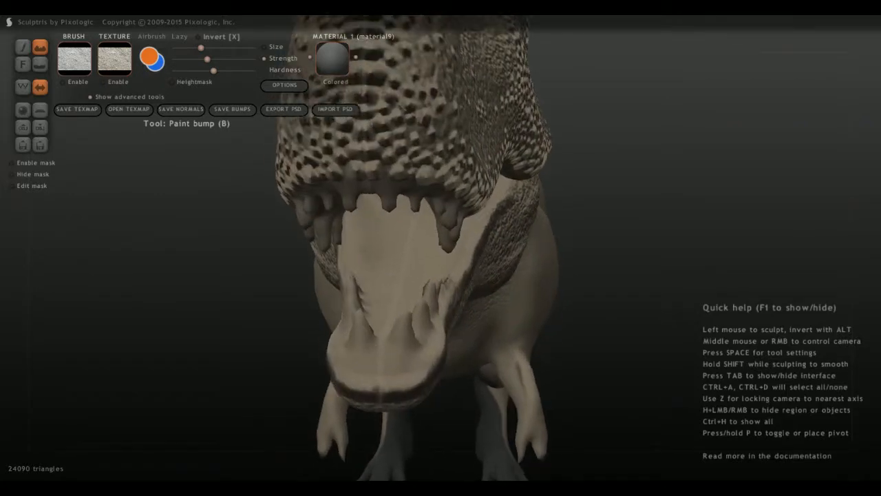
middle_drag(402, 222, 416, 245)
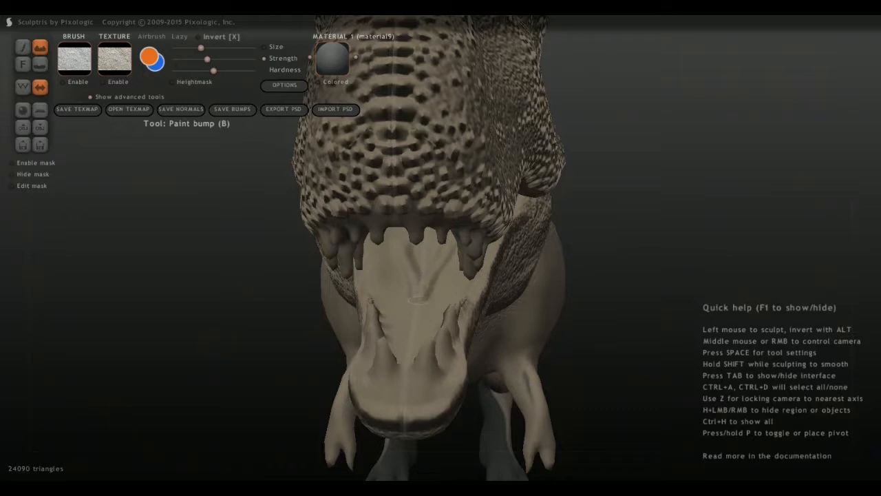
drag(415, 297, 409, 266)
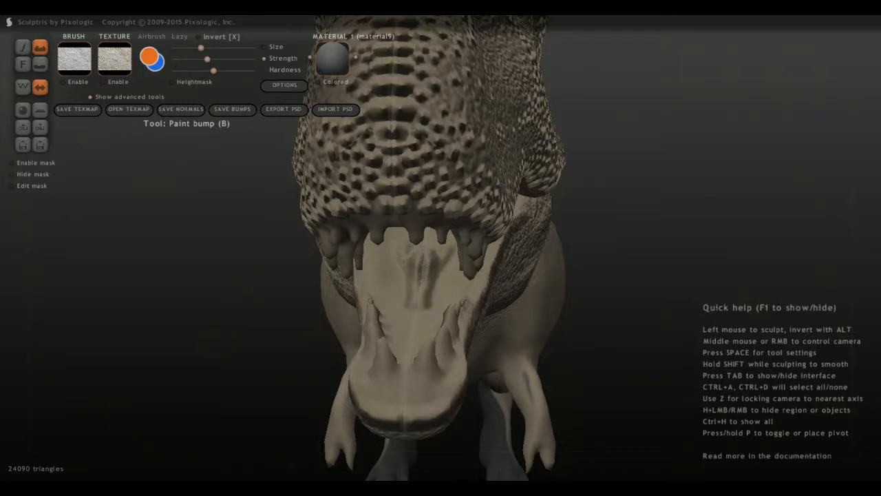
key(ctrl+z)
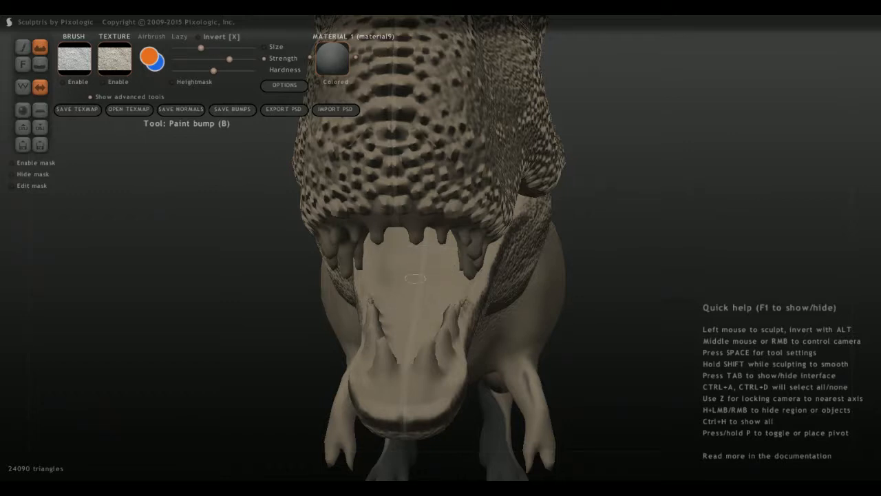
drag(407, 258, 414, 325)
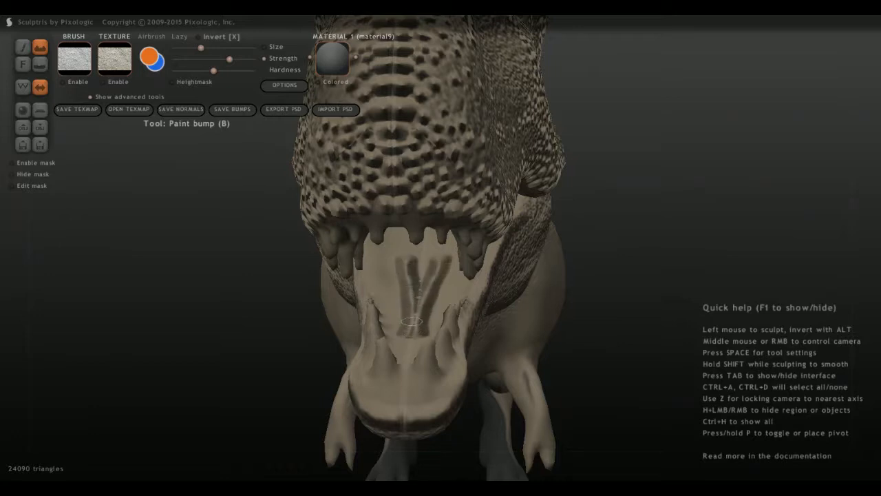
key(ctrl+z)
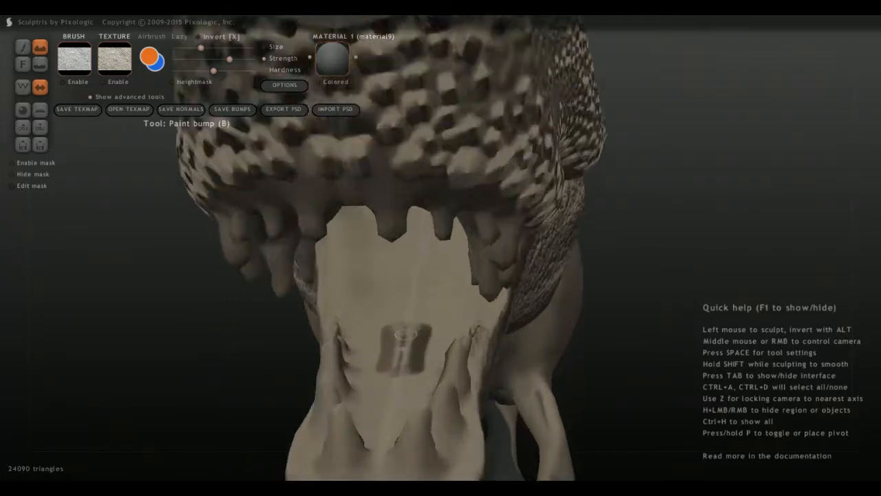
Paint a raised tongue with a central groove along the mouth floor, using a larger brush size.
scroll(421, 302, up, 5)
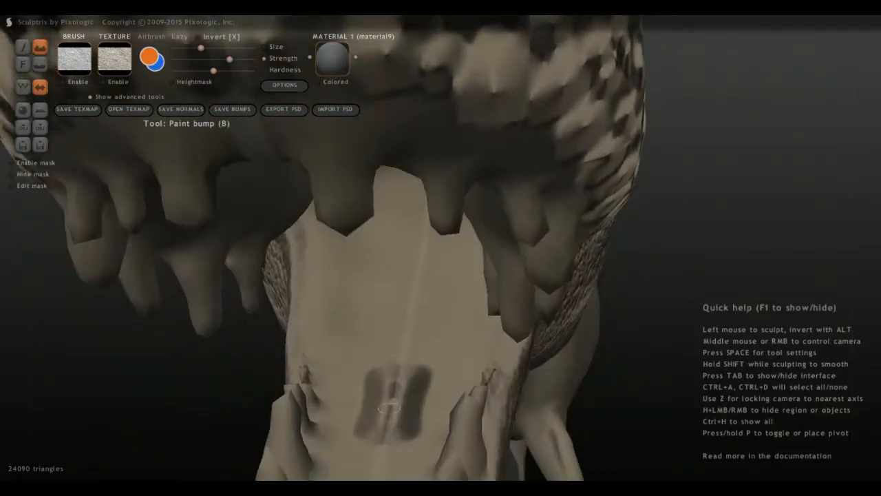
mouse_move(385, 435)
mouse_down()
mouse_move(377, 287)
mouse_move(389, 336)
mouse_move(382, 296)
mouse_move(396, 328)
mouse_move(383, 298)
mouse_move(390, 327)
mouse_move(378, 380)
mouse_move(390, 408)
mouse_up()
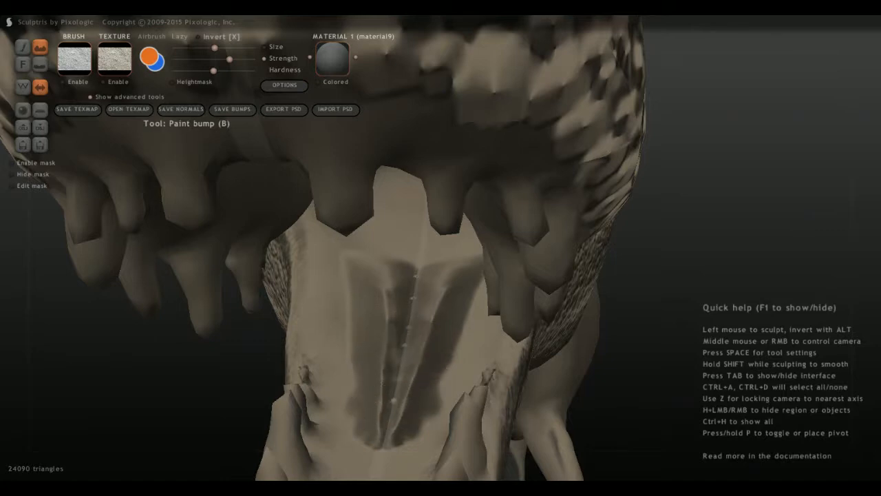
Undo the last tongue painting and repaint the raised tongue sides and central groove with a smaller brush.
key(ctrl+z)
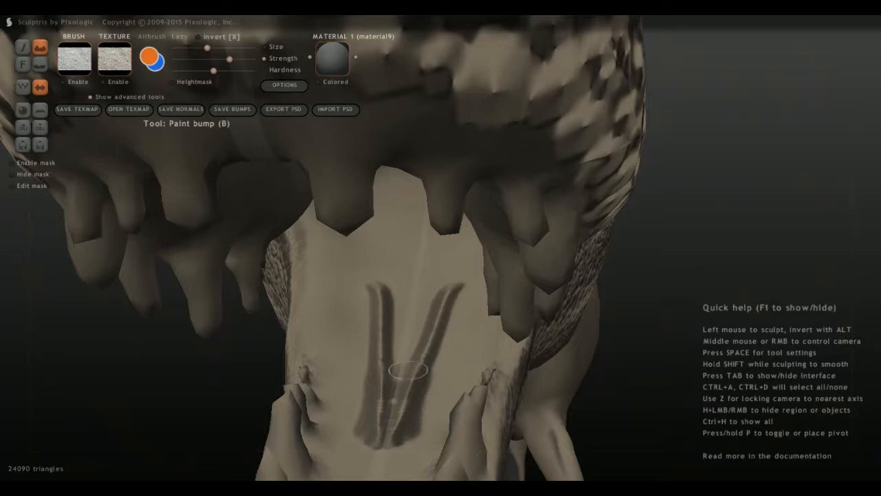
mouse_move(408, 371)
mouse_down()
mouse_move(430, 344)
mouse_move(460, 257)
mouse_up()
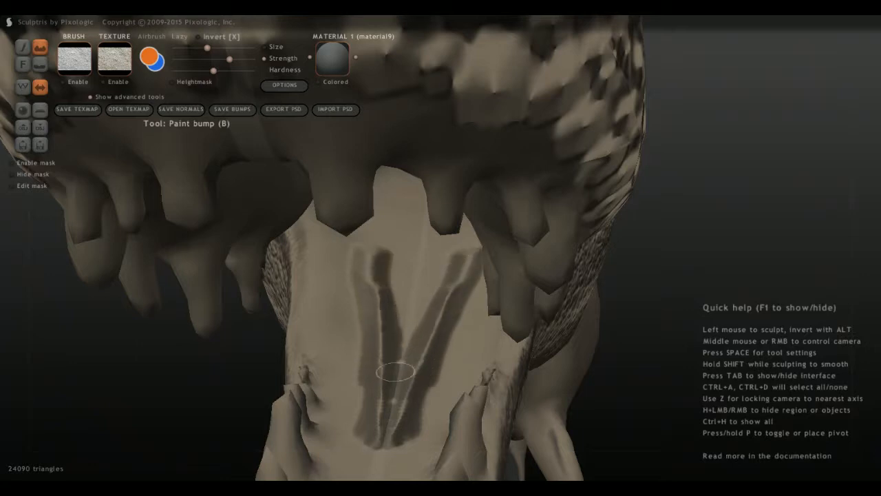
mouse_move(395, 372)
mouse_down()
mouse_move(428, 253)
mouse_move(416, 305)
mouse_move(379, 265)
mouse_move(389, 296)
mouse_move(392, 257)
mouse_move(390, 302)
mouse_move(394, 244)
mouse_up()
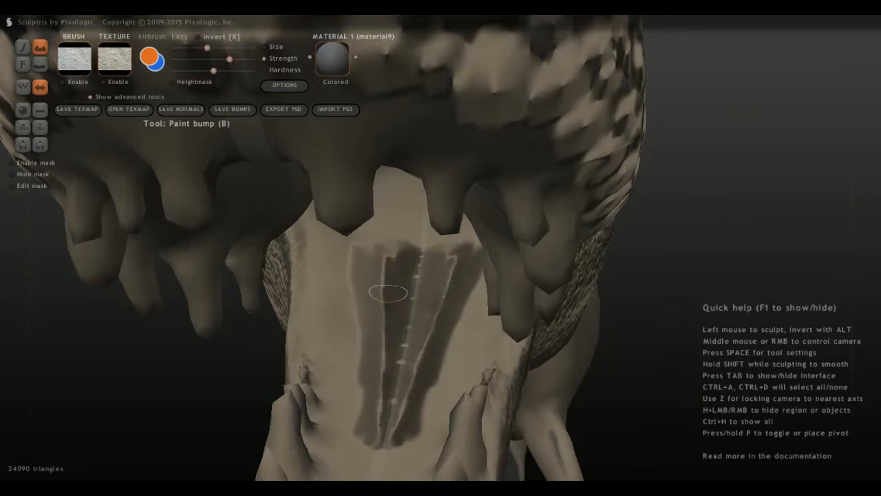
mouse_move(389, 292)
mouse_down()
mouse_move(384, 265)
mouse_move(383, 298)
mouse_up()
Paint arched bump ridges around the back of the throat, behind the base of the tongue.
mouse_move(385, 259)
middle_down()
mouse_move(368, 327)
mouse_move(343, 364)
middle_up()
mouse_move(343, 366)
mouse_down()
mouse_move(351, 398)
mouse_move(354, 355)
mouse_move(409, 338)
mouse_move(343, 396)
mouse_move(380, 309)
mouse_move(348, 355)
mouse_up()
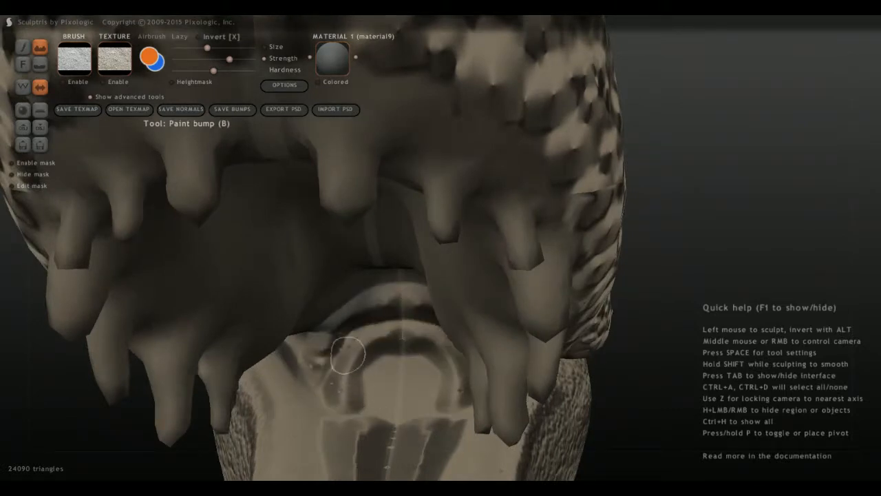
mouse_move(329, 385)
mouse_down()
mouse_move(308, 344)
mouse_move(388, 293)
mouse_move(415, 289)
mouse_up()
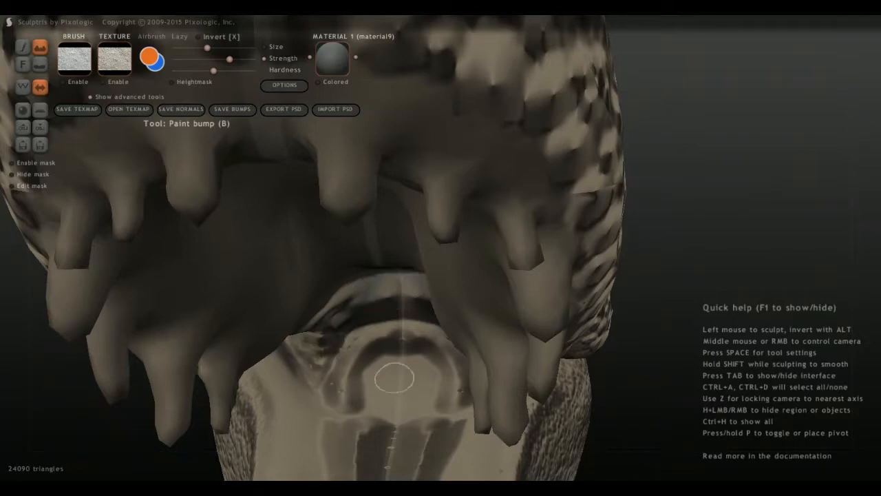
Paint raised skin folds on the inner cheek, running from the throat down alongside the tongue.
mouse_move(313, 370)
mouse_down()
mouse_move(321, 416)
mouse_move(291, 324)
mouse_up()
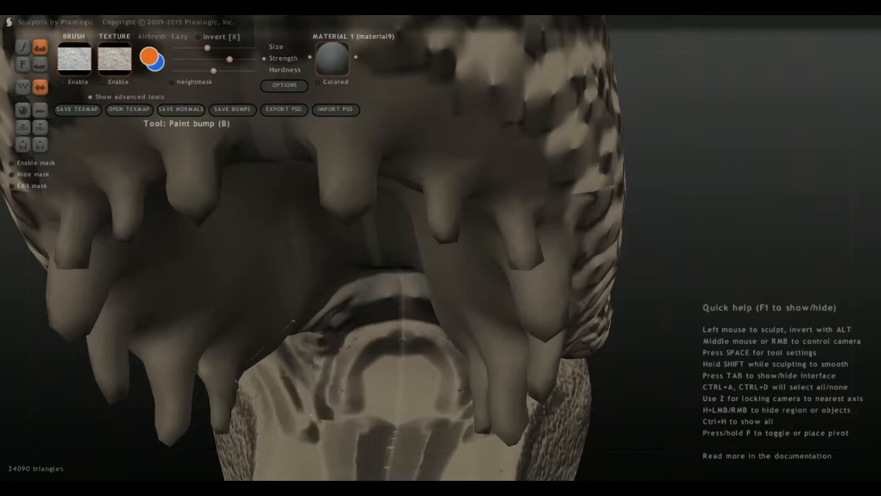
drag(294, 394, 295, 351)
scroll(302, 418, down, 2)
middle_drag(302, 417, 454, 429)
mouse_move(455, 428)
mouse_down()
mouse_move(490, 398)
mouse_move(468, 329)
mouse_up()
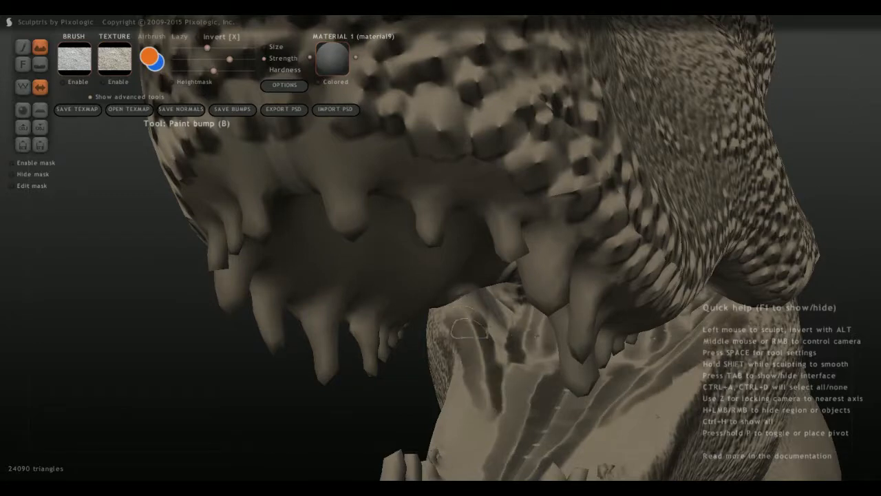
middle_drag(484, 380, 474, 399)
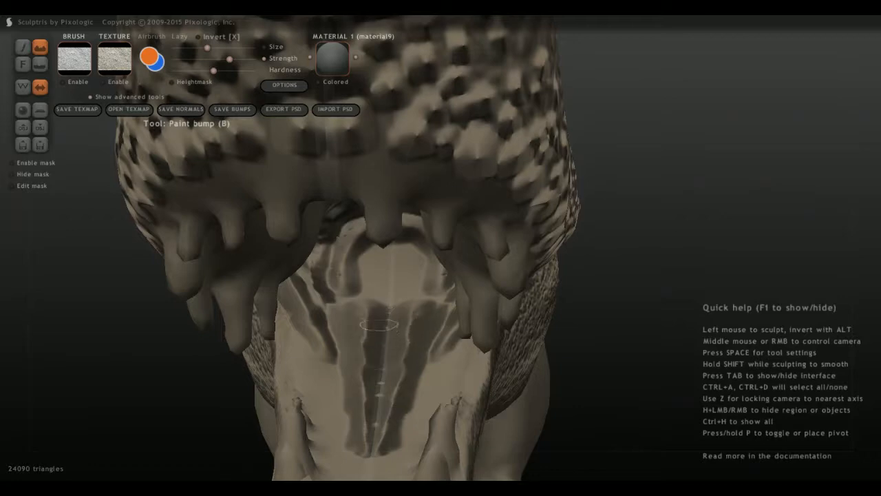
drag(382, 317, 373, 369)
middle_drag(382, 312, 409, 340)
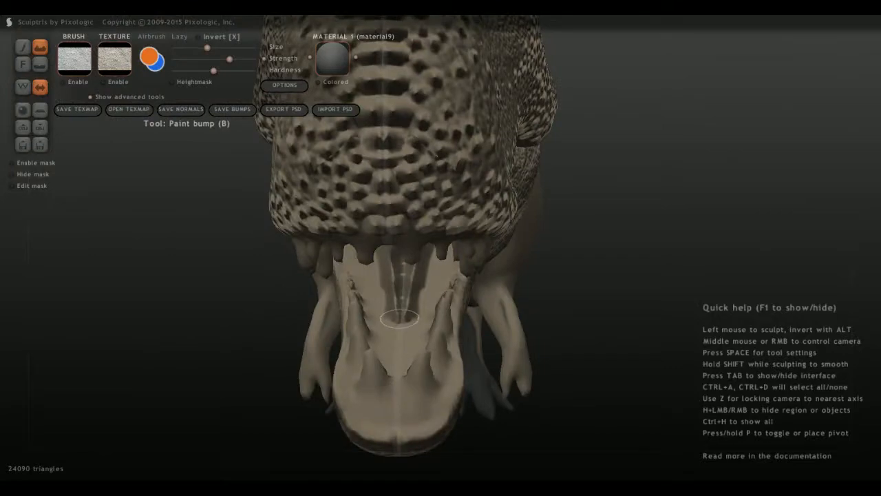
Paint a row of large bumps along the side of the lower lip, below the front teeth.
scroll(382, 347, down, 5)
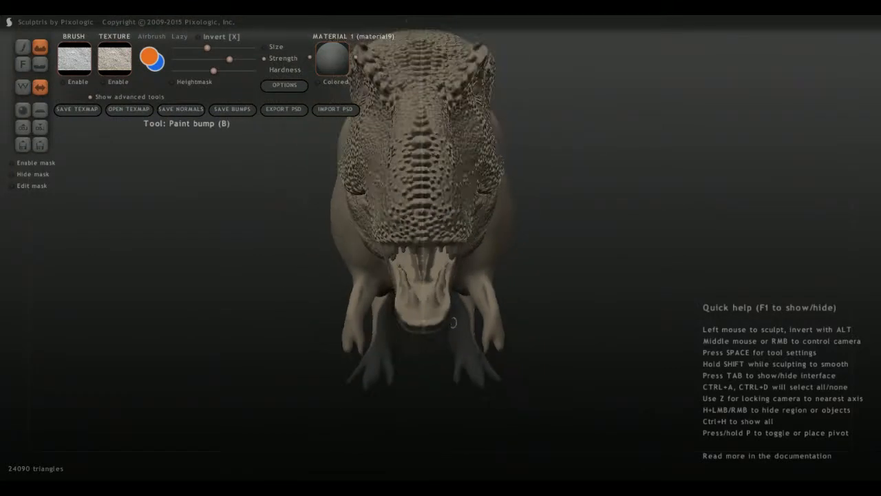
middle_drag(378, 346, 402, 324)
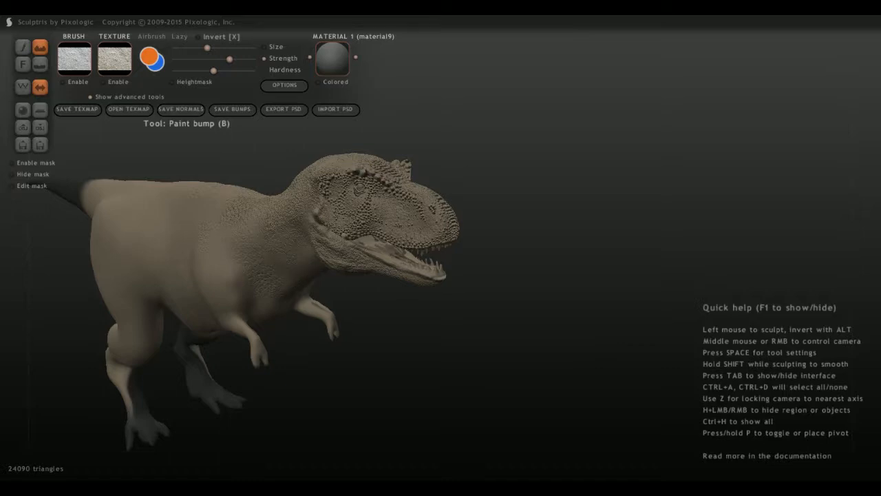
middle_drag(271, 274, 319, 245)
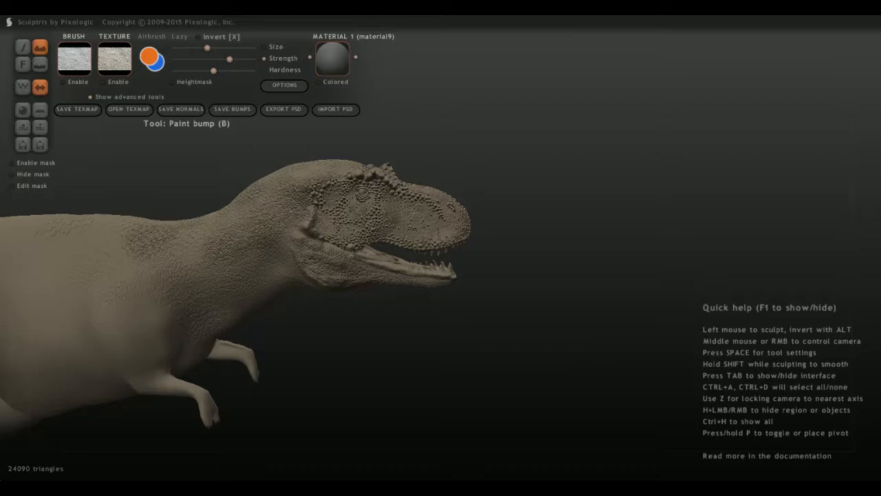
scroll(327, 283, up, 10)
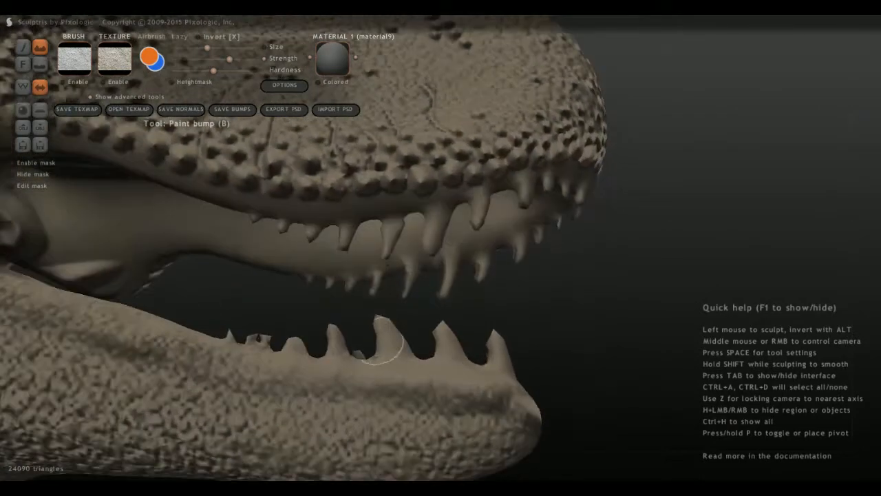
mouse_move(392, 380)
mouse_down()
mouse_move(399, 380)
mouse_move(350, 378)
mouse_up()
scroll(358, 405, up, 3)
alt+middle_drag(362, 403, 359, 322)
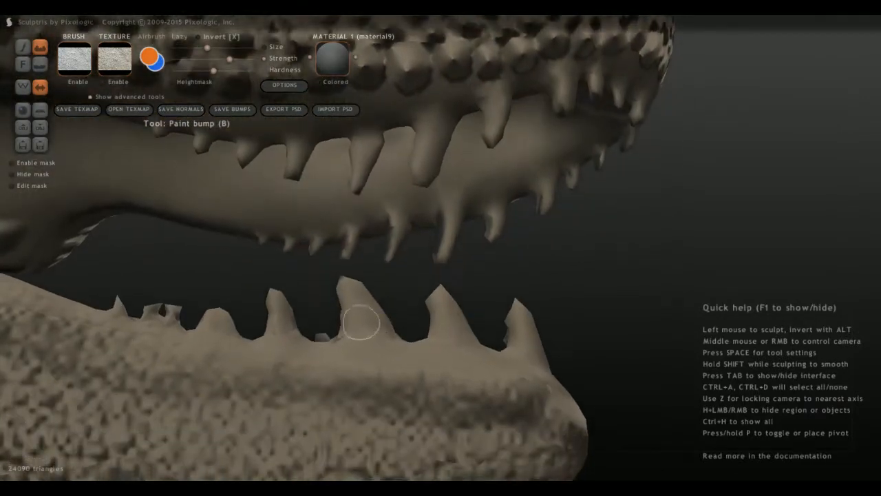
drag(365, 380, 366, 371)
drag(443, 385, 404, 370)
drag(485, 387, 489, 378)
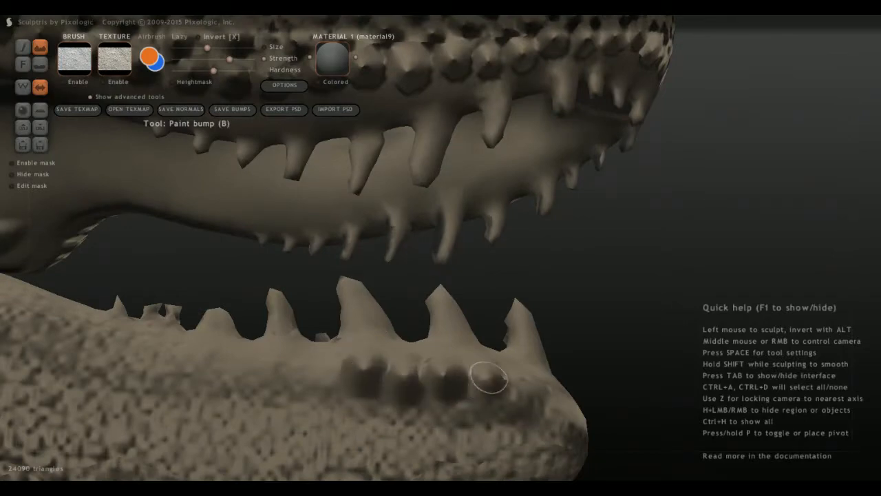
Continue the large lip bumps around the front tip of the lower jaw, adding bumps above the row.
middle_drag(499, 393, 418, 395)
mouse_move(433, 383)
mouse_down()
mouse_move(433, 397)
mouse_move(517, 414)
mouse_up()
middle_drag(516, 415, 478, 400)
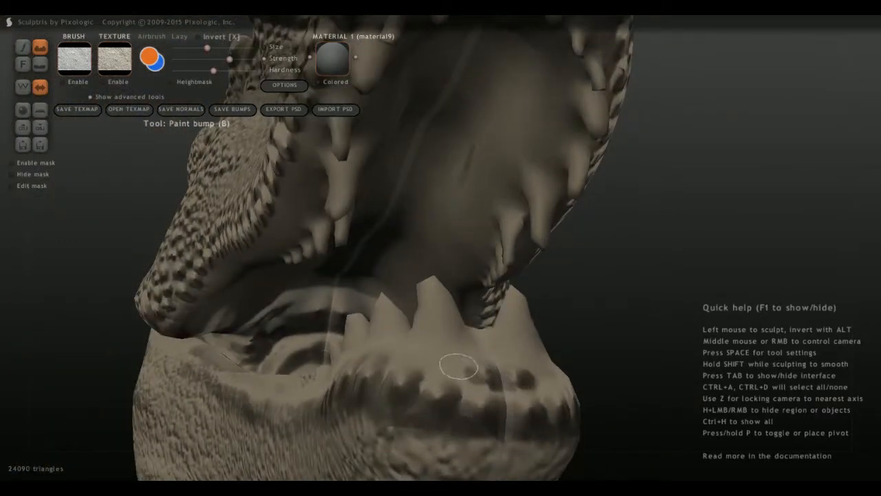
mouse_move(440, 366)
middle_down()
mouse_move(585, 355)
mouse_move(403, 387)
middle_up()
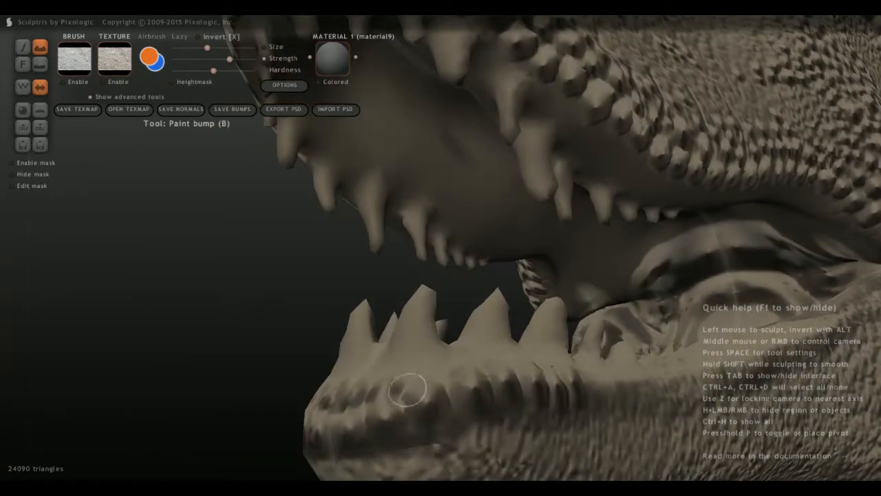
mouse_move(393, 423)
middle_down()
mouse_move(334, 383)
mouse_move(419, 413)
middle_up()
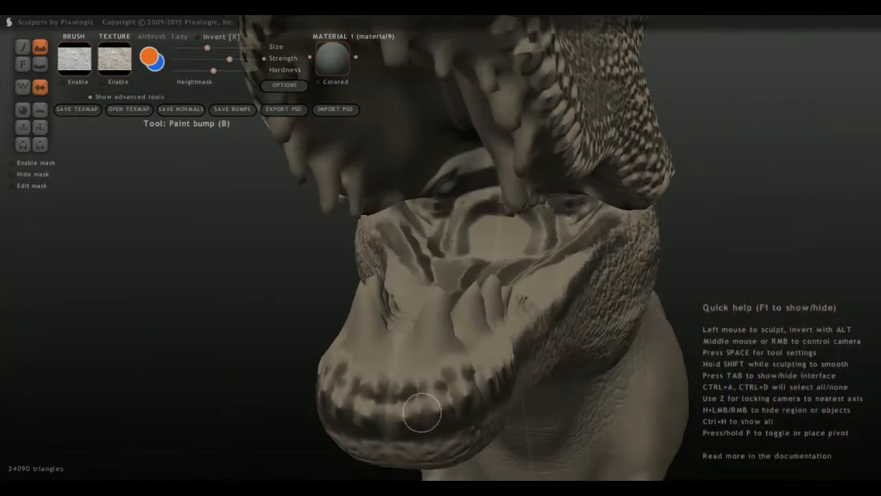
mouse_move(406, 371)
middle_down()
mouse_move(411, 321)
mouse_move(372, 406)
middle_up()
Extend the row of lower lip bumps backward beneath the small rear teeth.
mouse_move(237, 360)
mouse_down()
mouse_move(239, 350)
mouse_move(188, 360)
mouse_move(204, 354)
mouse_move(196, 381)
mouse_up()
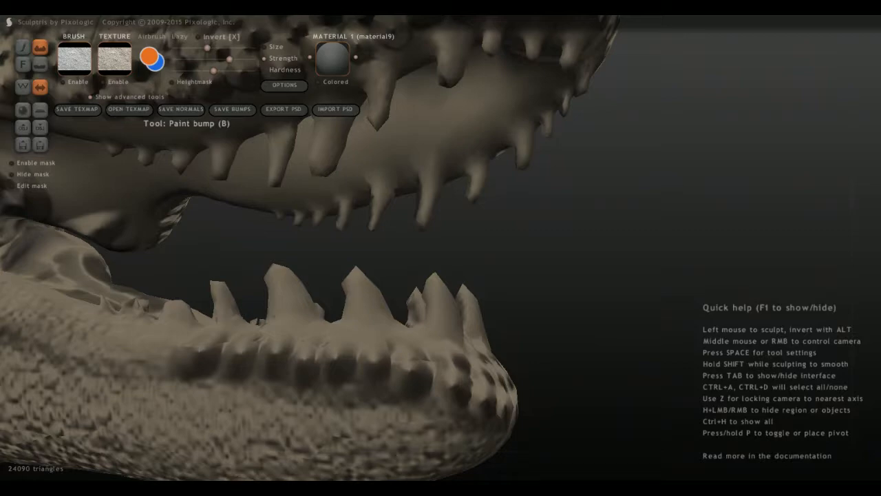
mouse_move(179, 353)
middle_down()
mouse_move(568, 330)
mouse_move(559, 328)
middle_up()
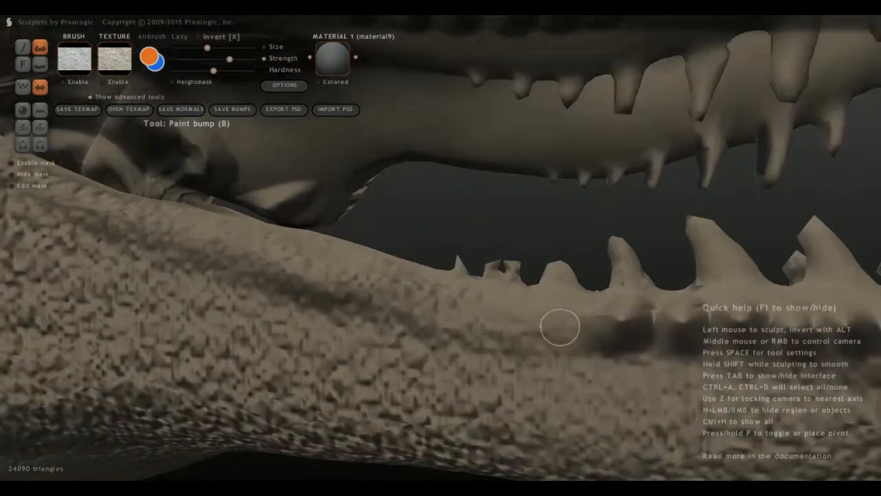
mouse_move(565, 323)
mouse_down()
mouse_move(561, 310)
mouse_move(482, 305)
mouse_up()
mouse_move(482, 305)
middle_down()
mouse_move(491, 355)
mouse_move(479, 322)
middle_up()
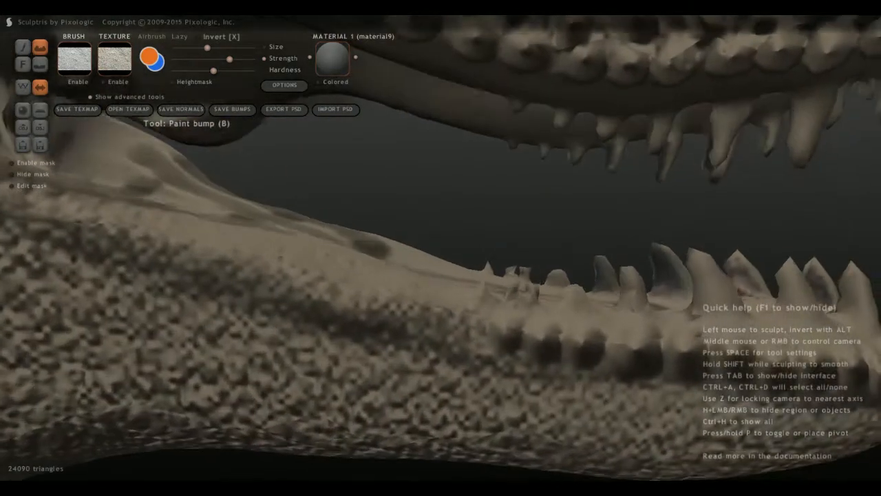
mouse_move(478, 321)
mouse_down()
mouse_move(434, 321)
mouse_move(366, 298)
mouse_move(406, 304)
mouse_up()
Continue the lip bumps behind the rear teeth, slightly raising the strength and reducing the brush size.
scroll(358, 318, down, 5)
middle_drag(358, 318, 458, 311)
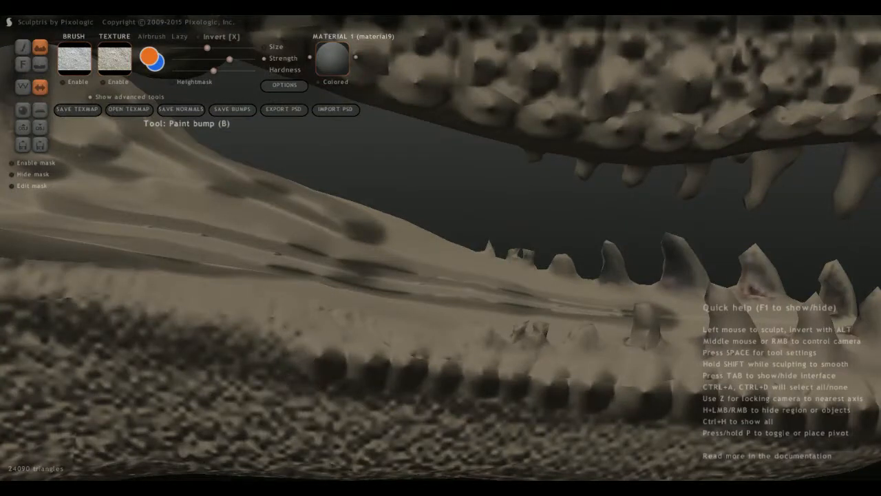
drag(270, 353, 266, 345)
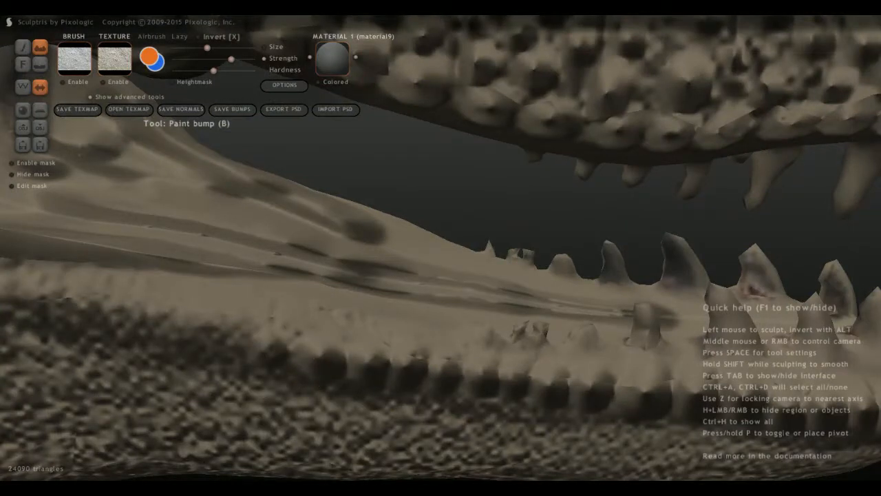
mouse_move(225, 325)
mouse_down()
mouse_move(236, 343)
mouse_move(276, 347)
mouse_up()
right_drag(276, 348, 260, 328)
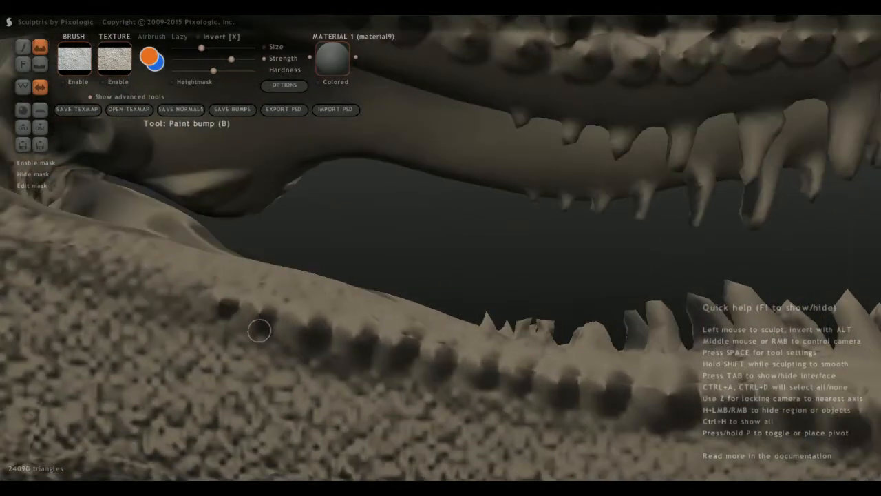
Paint a cluster of smaller bumps just beneath the lip row, below and behind the rear teeth.
mouse_move(305, 368)
mouse_down()
mouse_move(323, 356)
mouse_move(297, 363)
mouse_move(315, 382)
mouse_move(396, 368)
mouse_move(404, 382)
mouse_move(377, 392)
mouse_up()
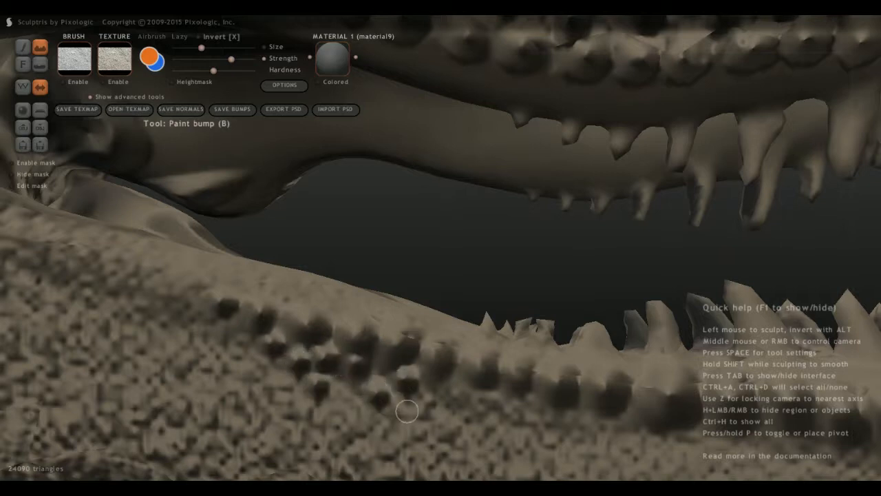
drag(442, 390, 449, 389)
right_drag(449, 389, 391, 367)
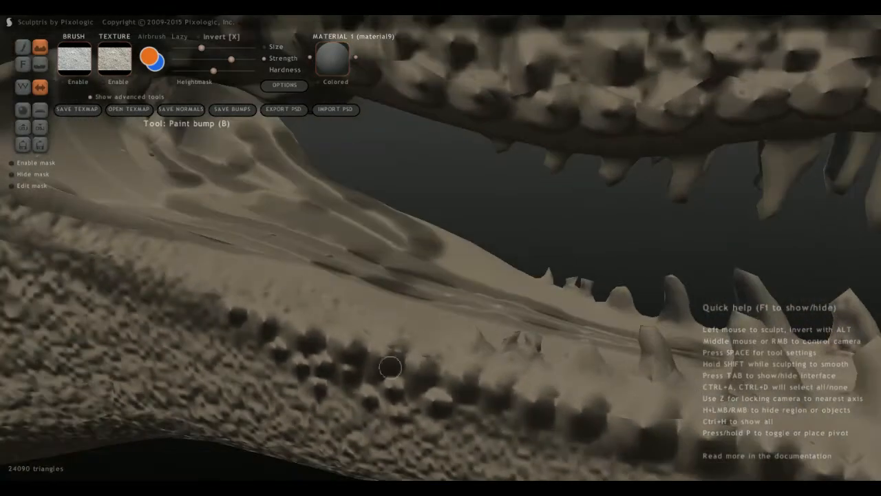
Extend the row of small lip bumps up the rear of the lower jaw toward the mouth corner.
right_drag(246, 335, 240, 301)
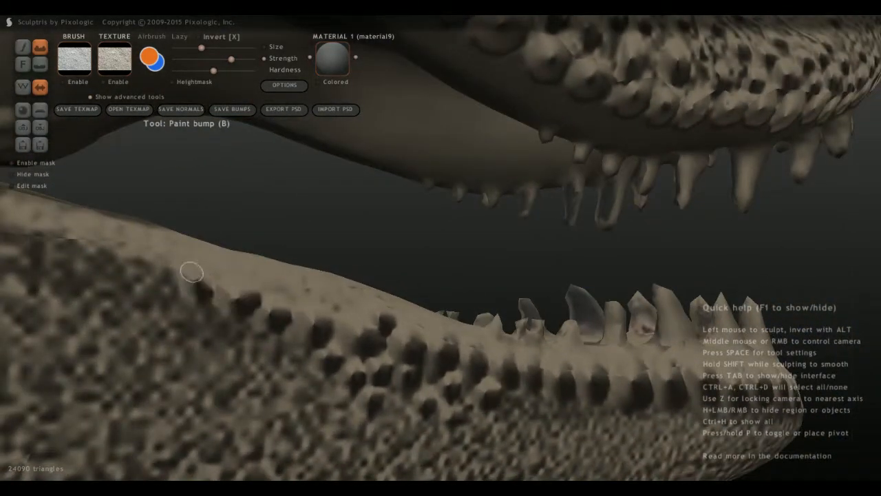
drag(191, 273, 154, 261)
click(298, 292)
scroll(155, 265, down, 4)
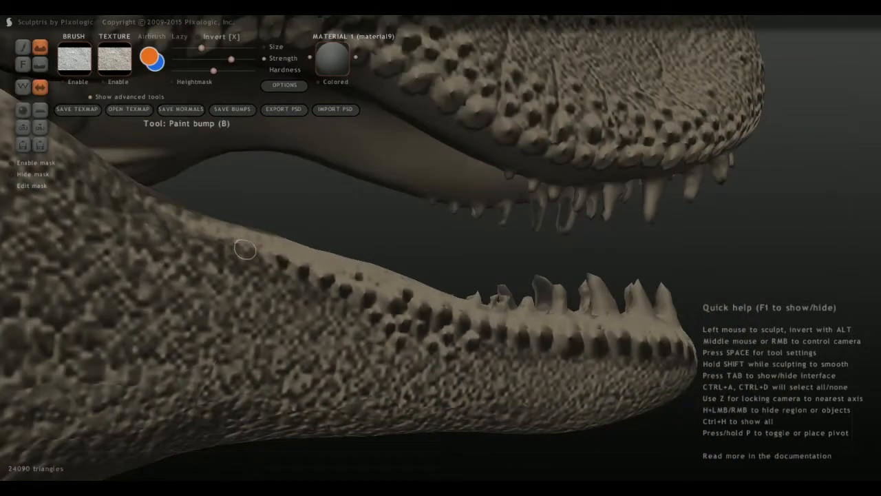
scroll(245, 249, up, 2)
click(217, 258)
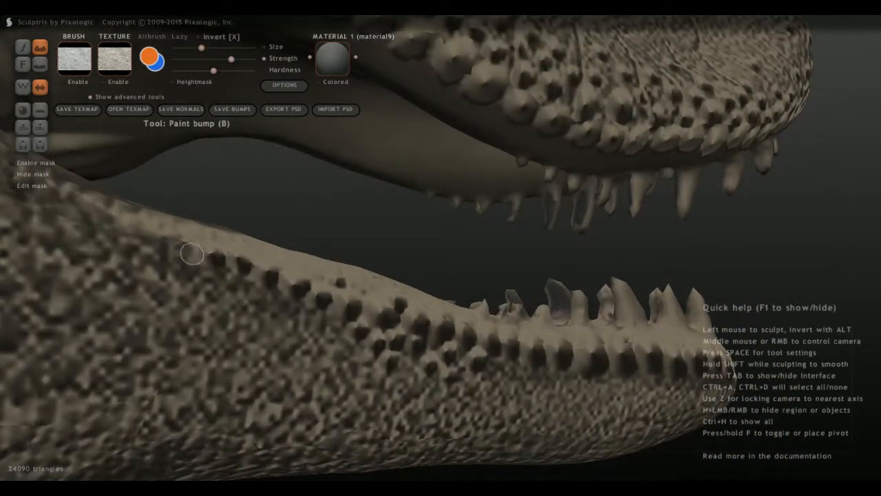
click(177, 247)
click(143, 236)
Add scattered small bumps along the inner edge of the rear lower lip, above the existing row.
middle_drag(141, 234, 162, 310)
click(174, 331)
click(231, 329)
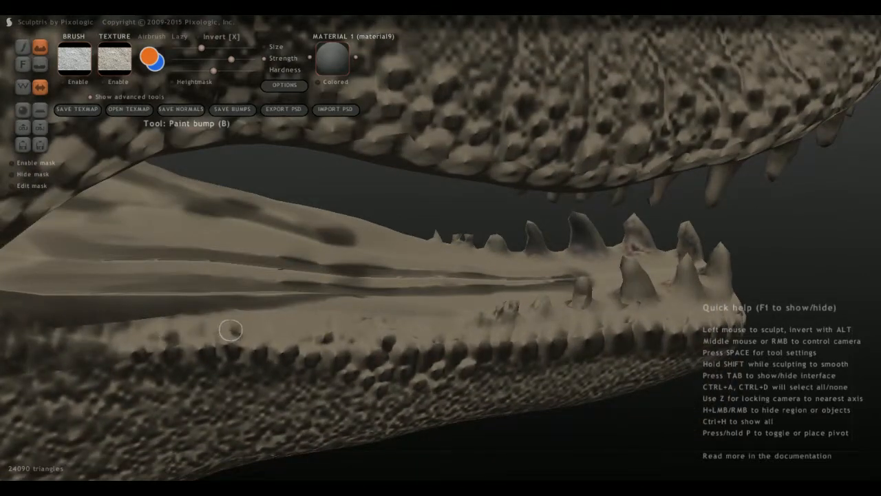
mouse_move(281, 330)
middle_down()
mouse_move(296, 354)
mouse_move(288, 306)
middle_up()
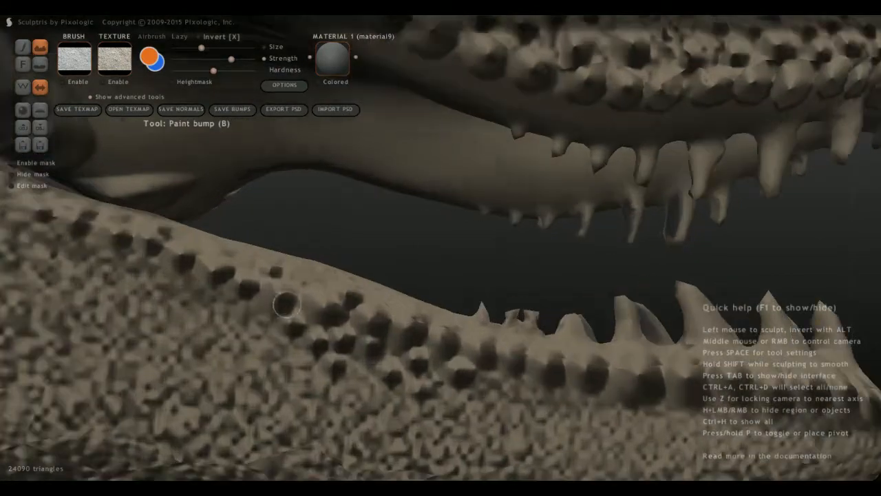
Add small bumps beneath the lip row, below the rearmost lower teeth.
click(510, 386)
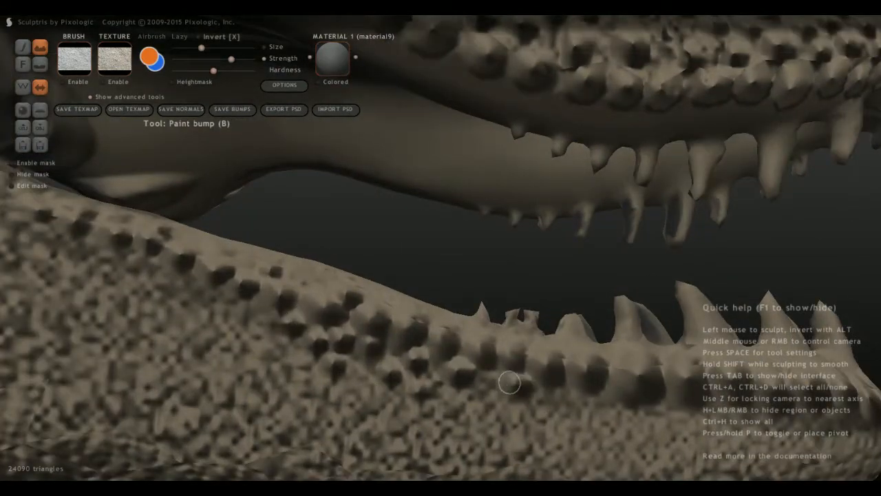
click(488, 395)
middle_drag(506, 434, 441, 399)
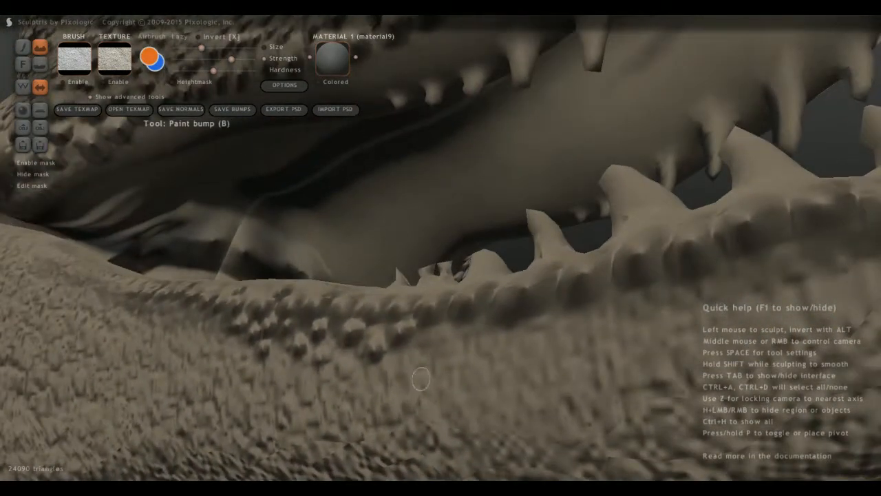
Paint rows of small bumps across the front of the chin, just below the large lip bumps.
middle_drag(541, 365, 74, 341)
middle_drag(296, 322, 362, 344)
middle_drag(186, 296, 228, 338)
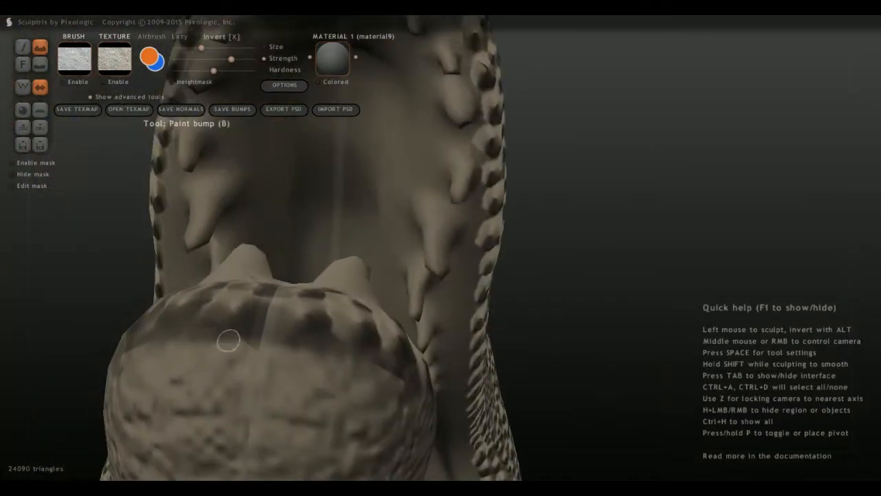
mouse_move(226, 344)
mouse_down()
mouse_move(211, 344)
mouse_move(242, 356)
mouse_move(250, 385)
mouse_up()
mouse_move(189, 369)
mouse_down()
mouse_move(176, 344)
mouse_move(201, 384)
mouse_move(159, 381)
mouse_move(131, 361)
mouse_up()
click(151, 350)
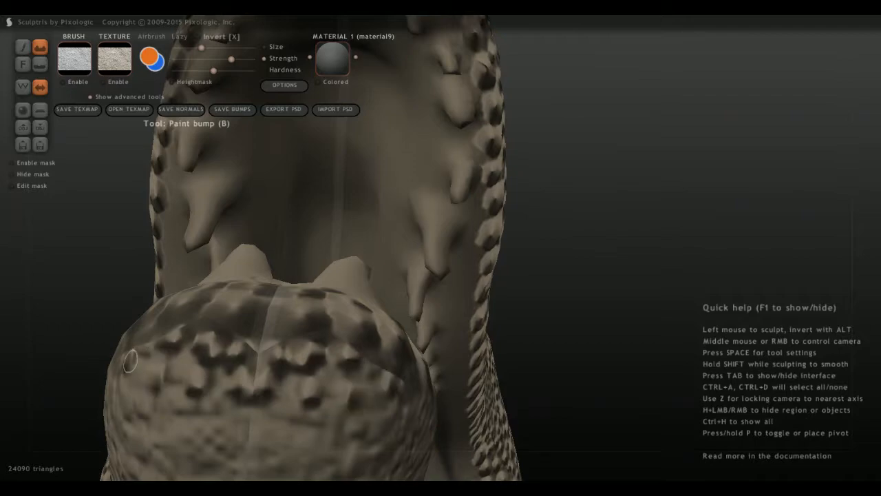
Continue the rows of small bumps from the chin back along the side of the front lower jaw.
mouse_move(129, 361)
middle_down()
mouse_move(162, 344)
mouse_move(190, 265)
middle_up()
middle_drag(211, 314, 225, 377)
mouse_move(411, 337)
middle_down()
mouse_move(405, 353)
mouse_move(393, 343)
middle_up()
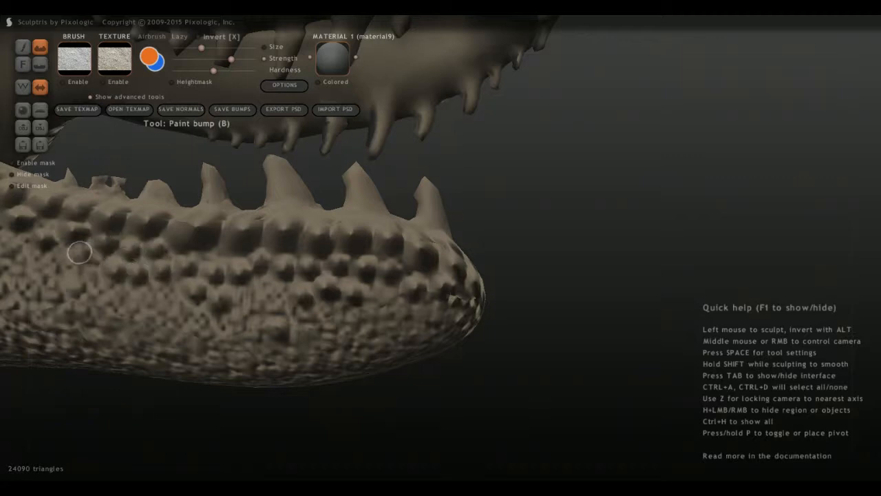
Paint a row of large bumps from the mouth corner back along the cheek's lower rear edge.
mouse_move(78, 246)
right_down()
mouse_move(97, 313)
mouse_move(131, 352)
mouse_move(122, 334)
right_up()
scroll(97, 313, down, 8)
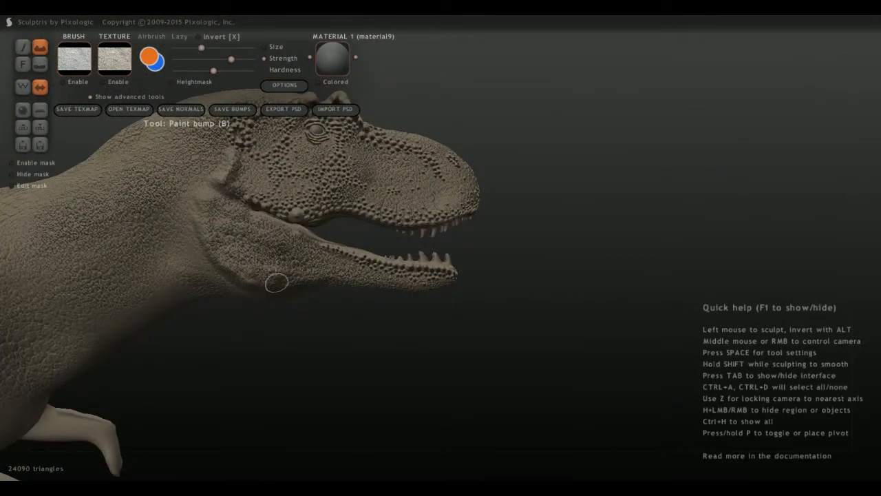
alt+right_drag(122, 333, 199, 367)
scroll(261, 314, up, 2)
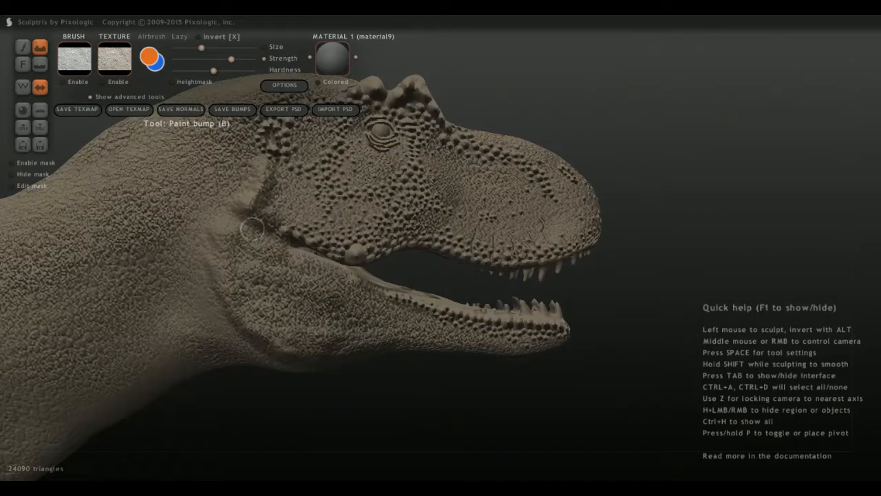
scroll(252, 230, up, 2)
scroll(175, 242, up, 5)
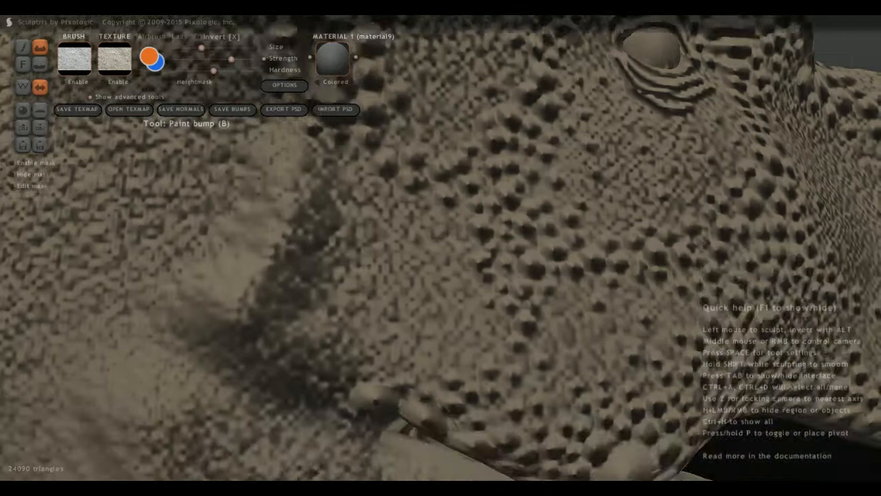
middle_drag(307, 344, 318, 277)
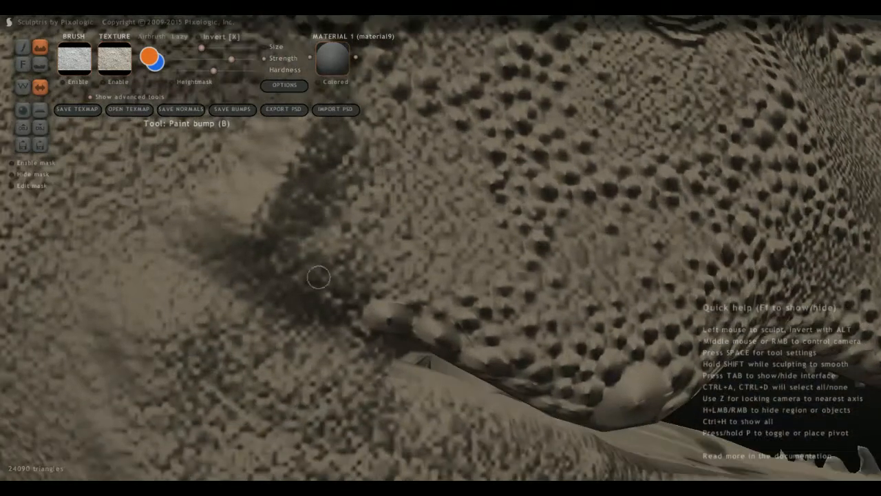
mouse_move(356, 296)
mouse_down()
mouse_move(320, 287)
mouse_move(257, 241)
mouse_move(238, 187)
mouse_move(255, 177)
mouse_move(260, 201)
mouse_move(264, 181)
mouse_up()
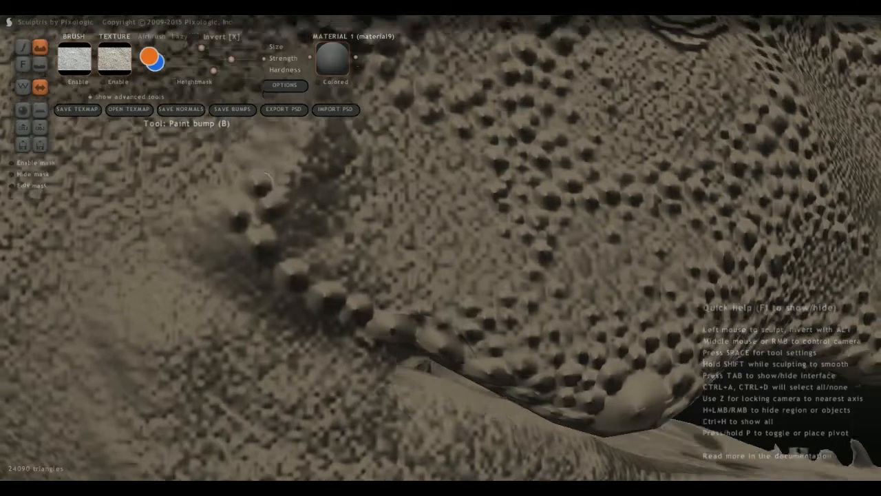
Extend the row of bumps up the skin ridge behind the cheek.
middle_drag(265, 180, 282, 250)
click(296, 228)
click(310, 203)
click(316, 183)
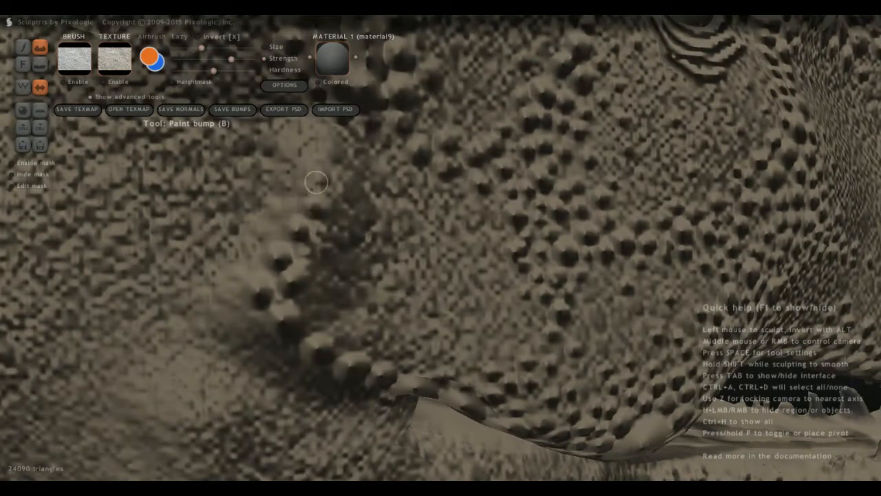
click(323, 161)
Add a second row of smaller bumps in the crease between the rear ridge row and the cheek.
middle_drag(326, 174, 252, 199)
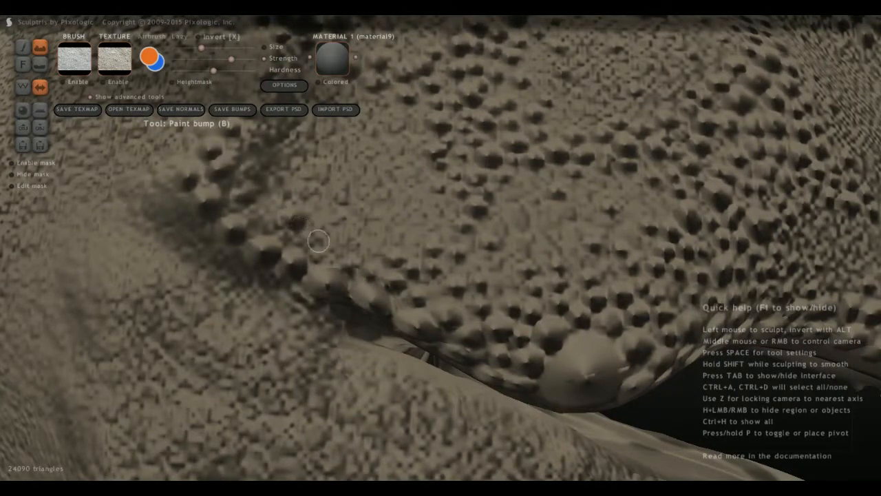
click(269, 177)
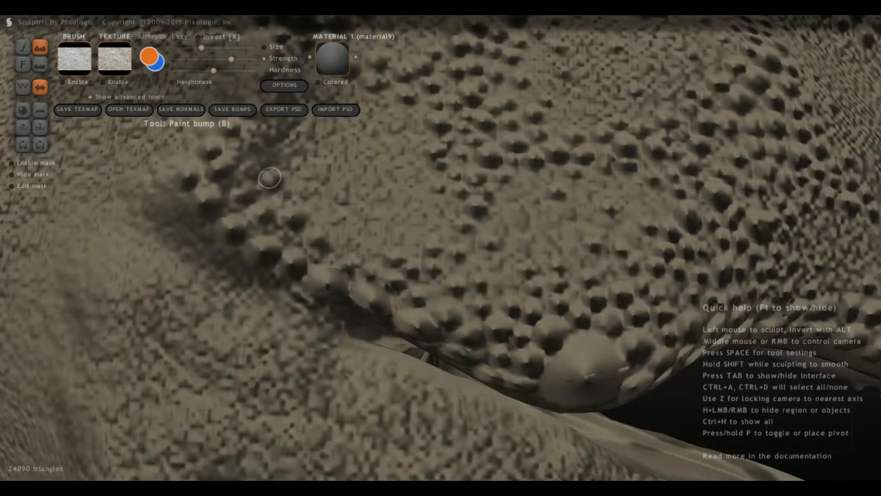
middle_drag(264, 156, 266, 219)
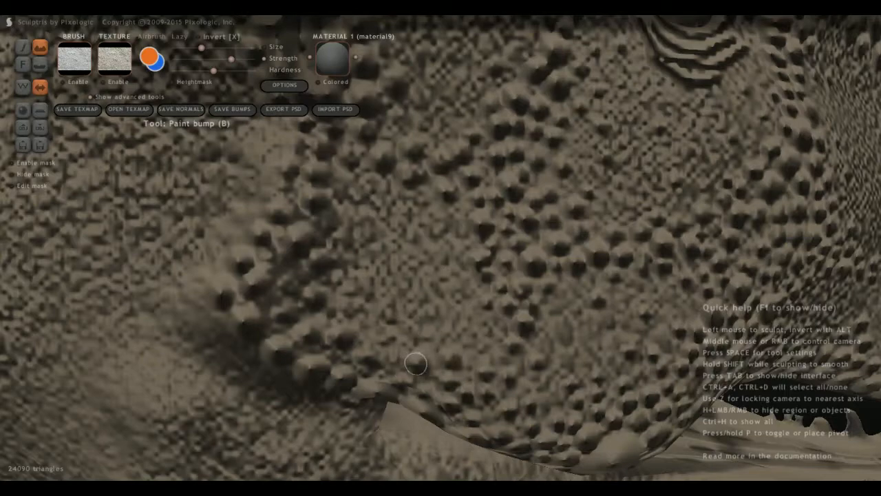
Paint bumps around the large knob on the upper rear edge of the head, behind the eye.
scroll(407, 294, down, 10)
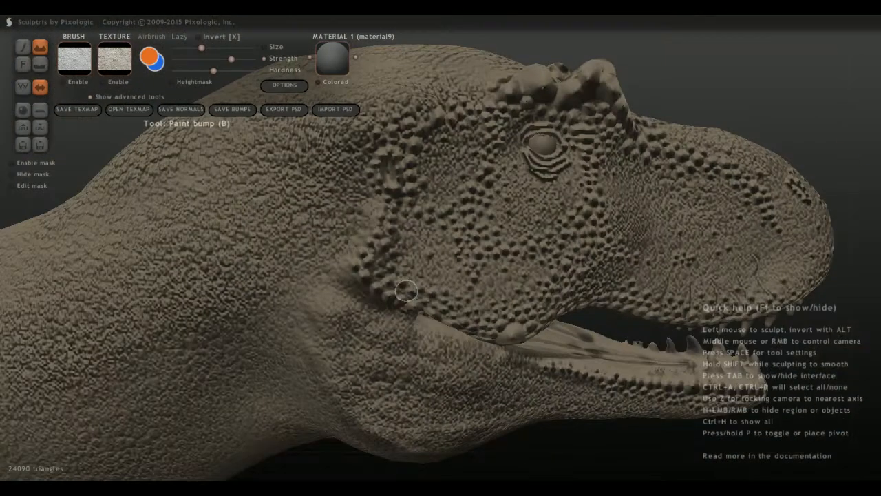
mouse_move(407, 294)
middle_down()
mouse_move(296, 303)
mouse_move(345, 300)
mouse_move(426, 250)
middle_up()
scroll(427, 249, up, 5)
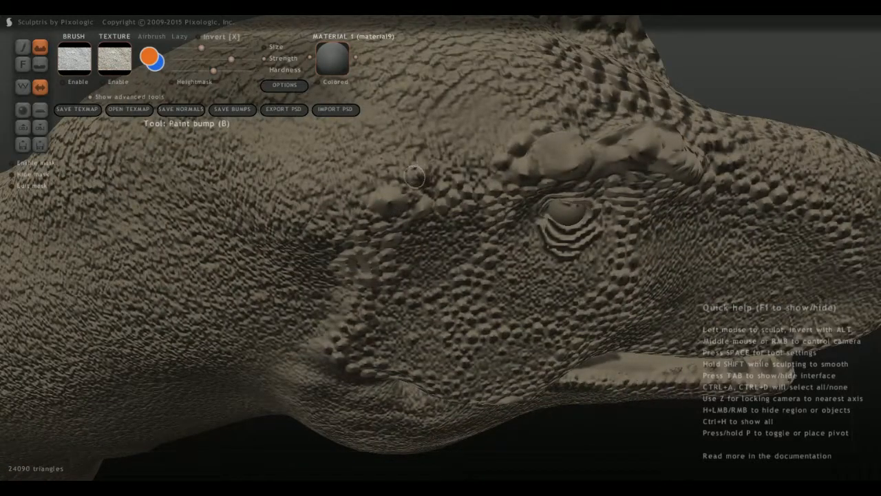
middle_drag(417, 177, 385, 221)
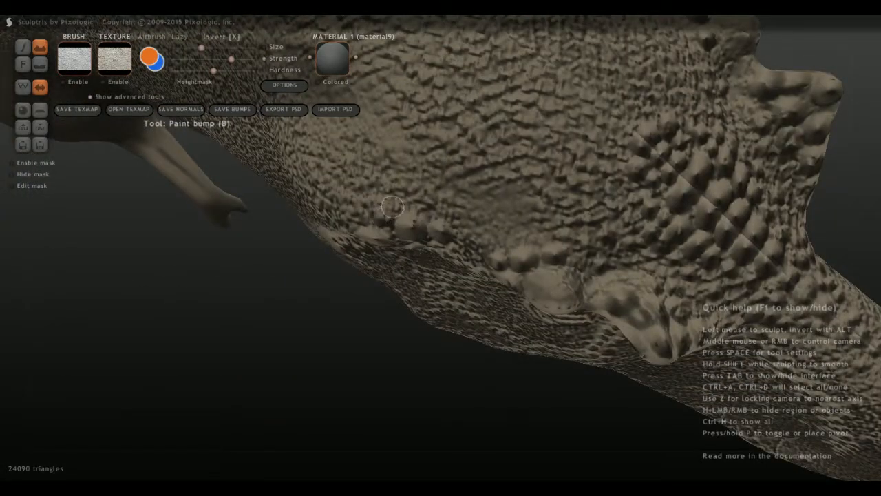
middle_drag(398, 204, 411, 201)
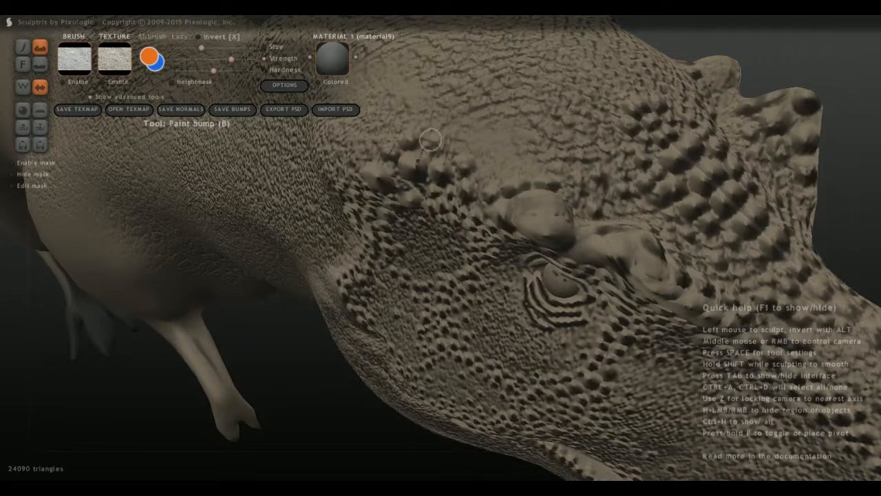
Extend the cluster of crown bumps backward along the midline behind the horns.
scroll(342, 226, down, 6)
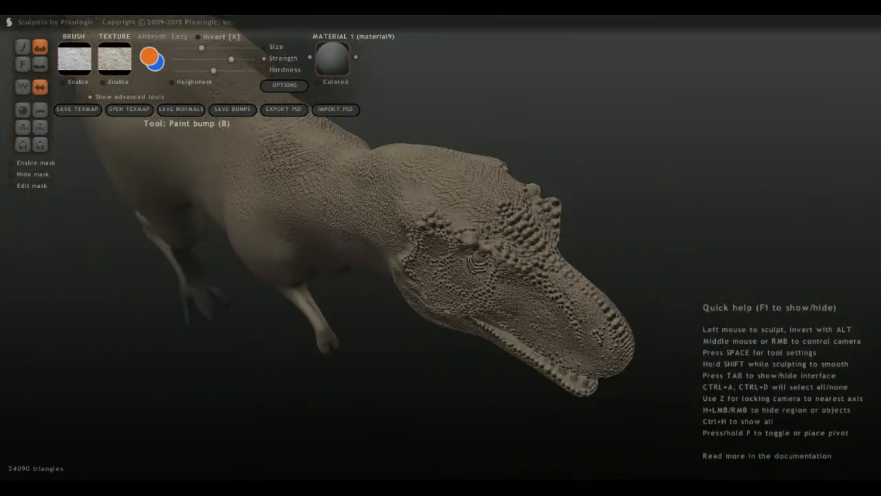
middle_drag(347, 238, 269, 199)
middle_drag(506, 275, 476, 365)
scroll(476, 370, up, 6)
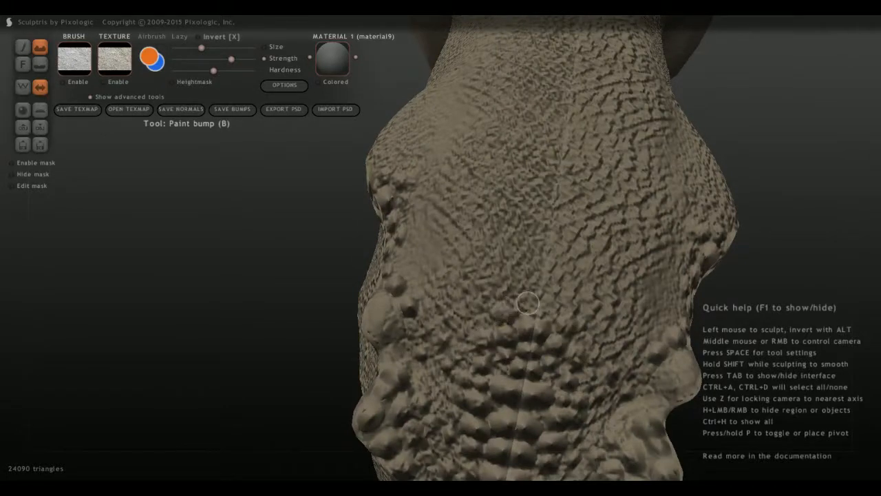
drag(528, 303, 532, 282)
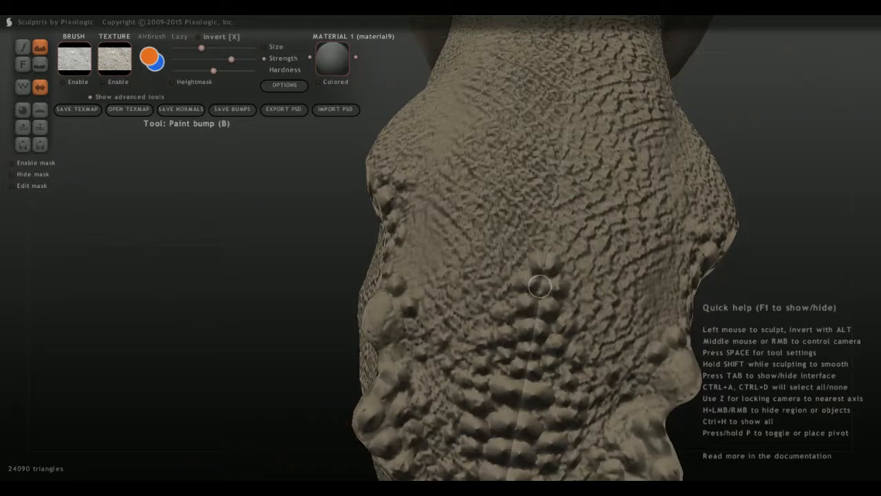
drag(524, 259, 503, 285)
Paint a small cluster of bumps in the middle of the rear lower jaw, below the mouth corner.
scroll(413, 240, down, 10)
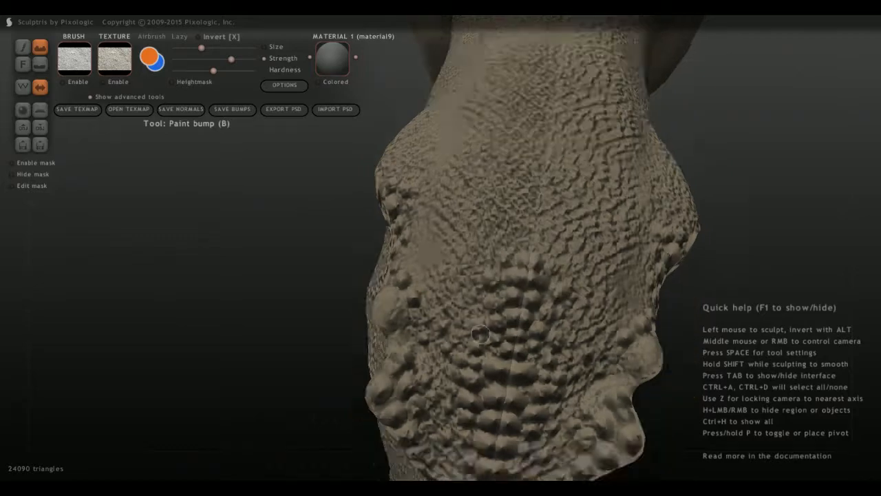
middle_drag(414, 240, 434, 145)
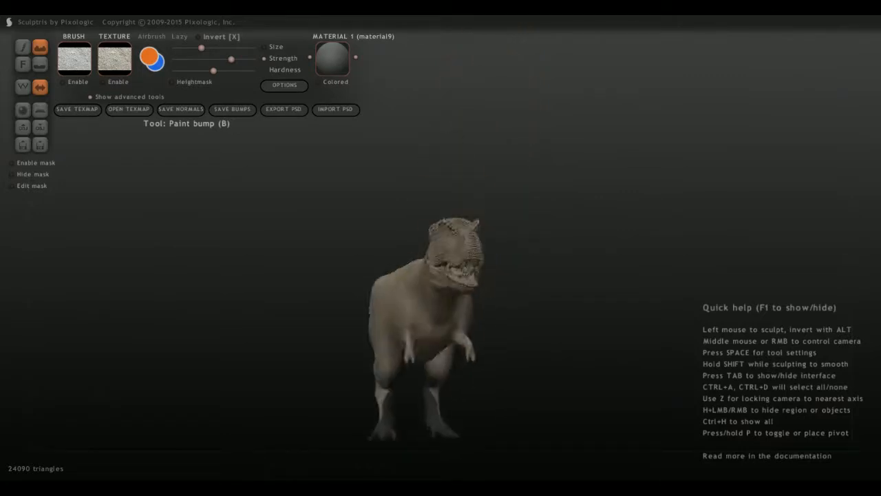
middle_drag(434, 276, 514, 337)
scroll(515, 352, up, 8)
middle_drag(510, 378, 425, 326)
scroll(384, 276, up, 3)
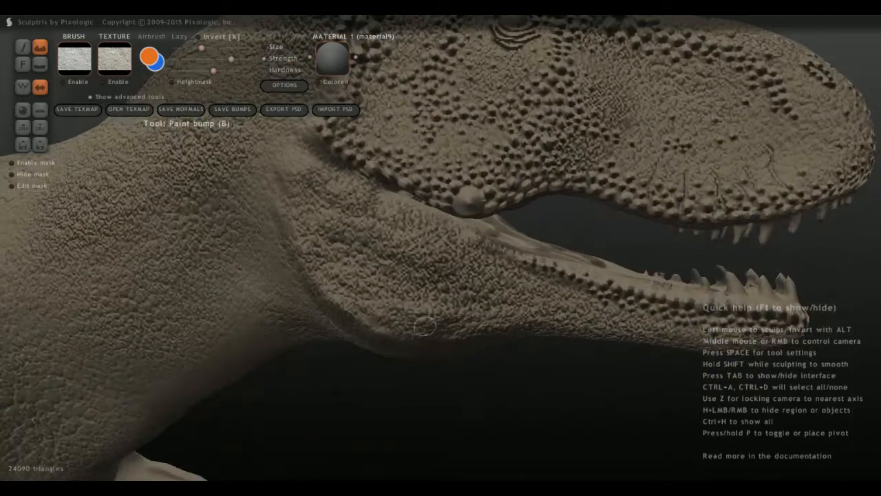
scroll(425, 326, up, 5)
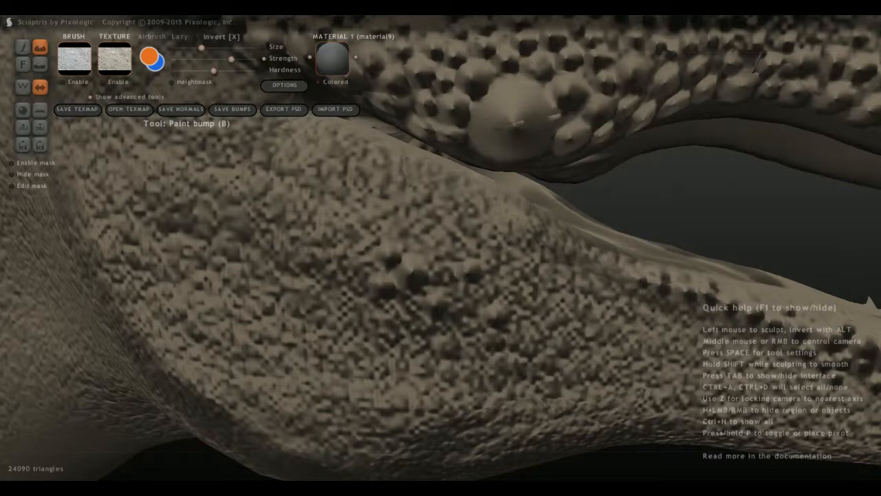
scroll(340, 320, up, 3)
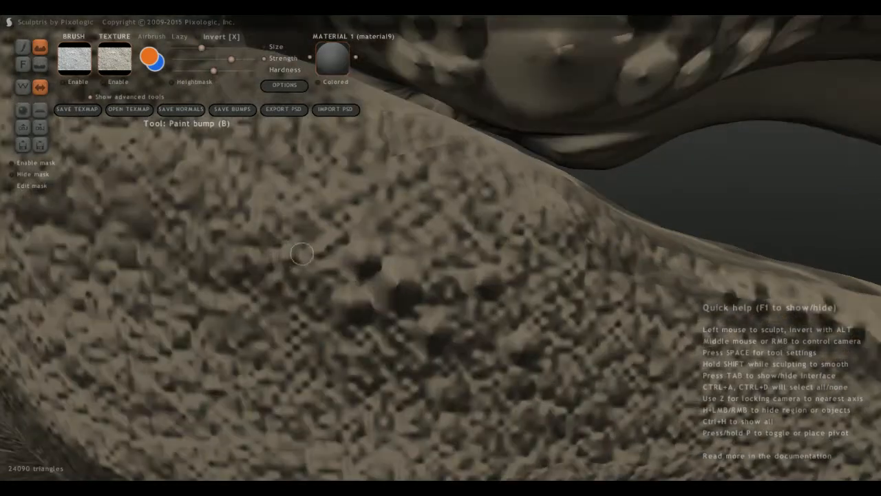
Scatter more bumps over the rear lower jaw and extend the lip row toward the mouth corner.
mouse_move(341, 192)
mouse_down()
mouse_move(340, 203)
mouse_move(343, 189)
mouse_up()
mouse_move(603, 271)
middle_down()
mouse_move(572, 289)
mouse_move(572, 235)
middle_up()
mouse_move(608, 239)
mouse_down()
mouse_move(633, 255)
mouse_move(617, 241)
mouse_up()
mouse_move(577, 222)
mouse_down()
mouse_move(573, 231)
mouse_move(413, 158)
mouse_move(440, 161)
mouse_move(429, 161)
mouse_move(441, 197)
mouse_move(485, 228)
mouse_up()
drag(544, 247, 539, 252)
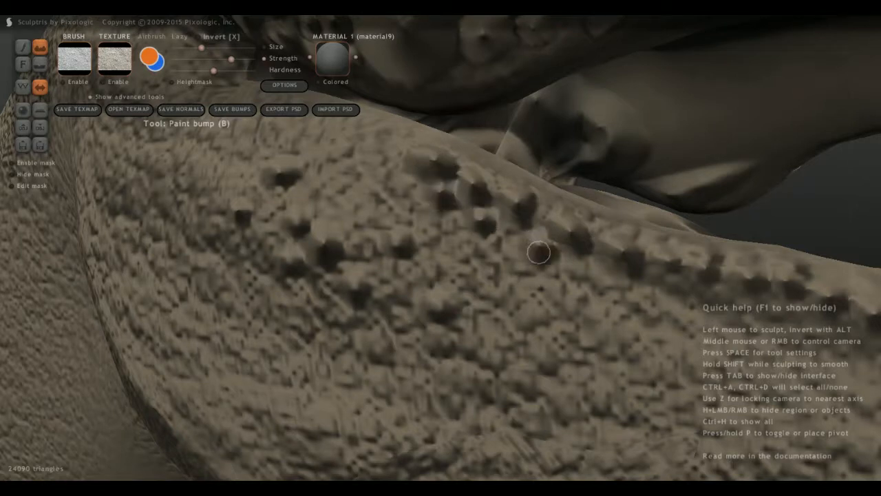
mouse_move(578, 274)
mouse_down()
mouse_move(586, 276)
mouse_move(551, 282)
mouse_move(504, 249)
mouse_move(518, 295)
mouse_move(472, 258)
mouse_move(499, 333)
mouse_up()
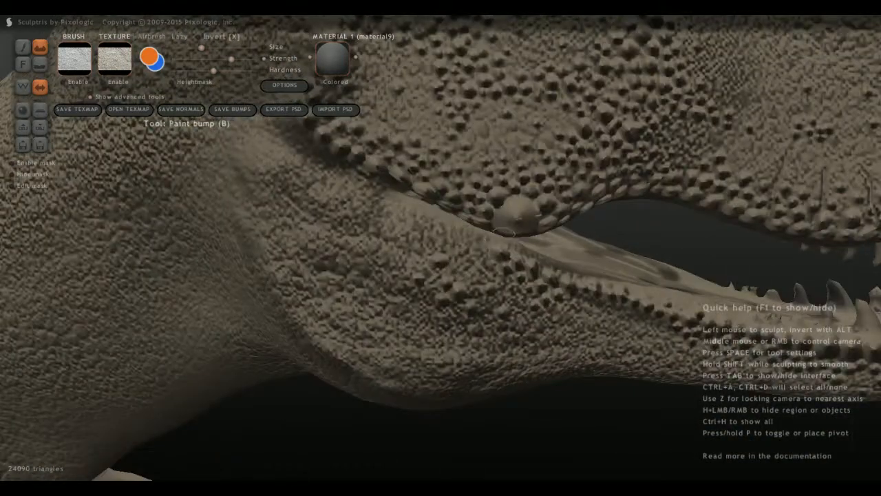
Paint a row of large bumps along the rear lower jaw's upper edge, ending in a cluster behind the jaw joint.
drag(481, 247, 451, 233)
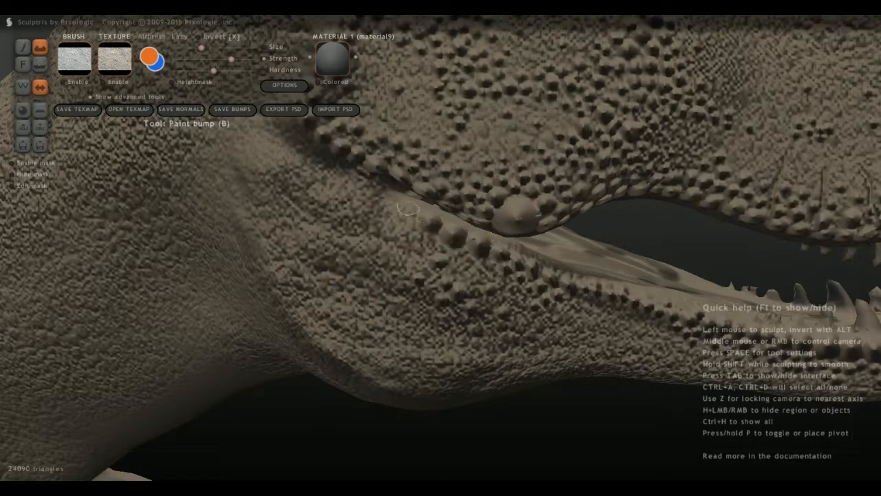
drag(382, 199, 297, 153)
click(277, 138)
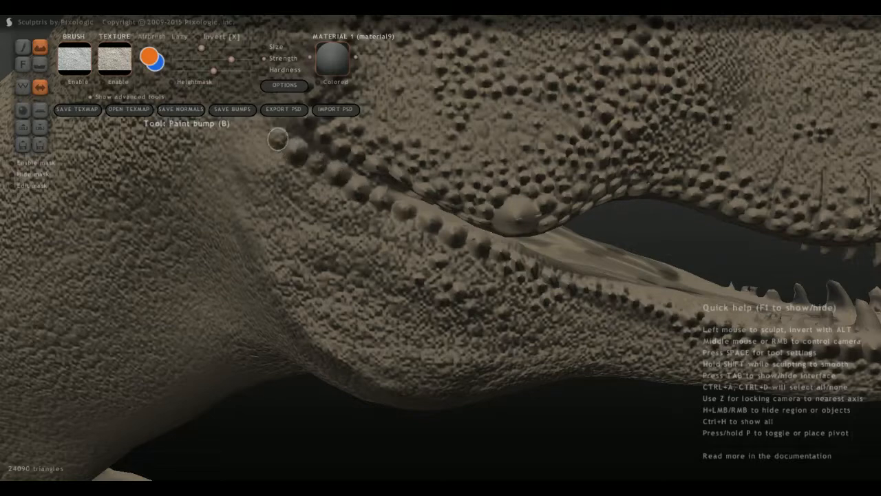
mouse_move(252, 143)
middle_down()
mouse_move(292, 162)
mouse_move(285, 172)
middle_up()
click(288, 205)
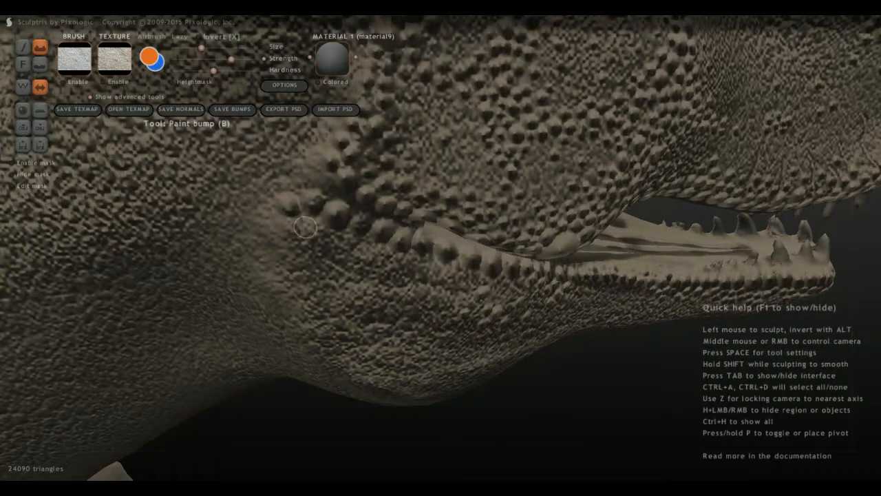
middle_drag(309, 227, 268, 250)
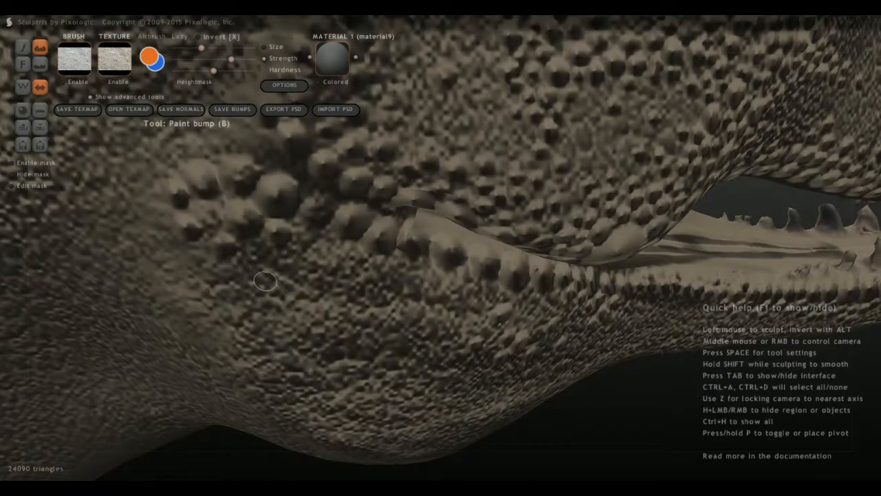
Add scattered bumps beneath the lip row on the middle of the lower jaw, behind the rearmost teeth.
scroll(231, 211, down, 10)
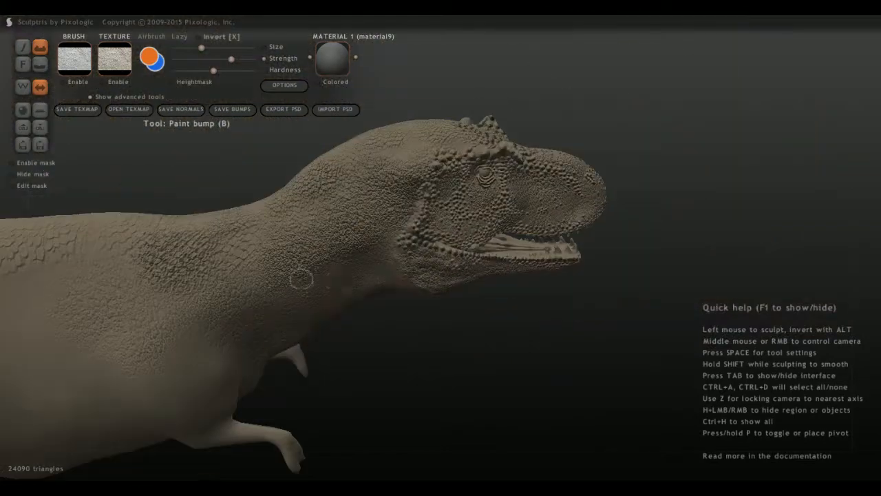
middle_drag(301, 279, 393, 250)
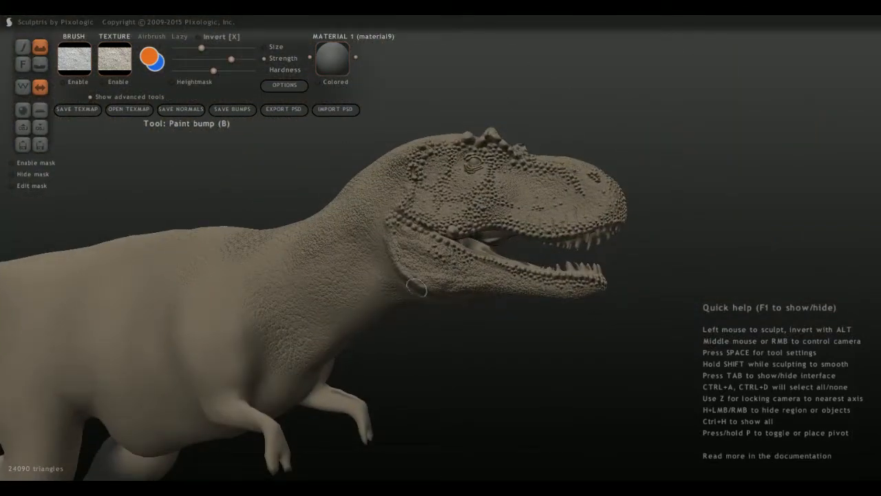
scroll(520, 179, up, 10)
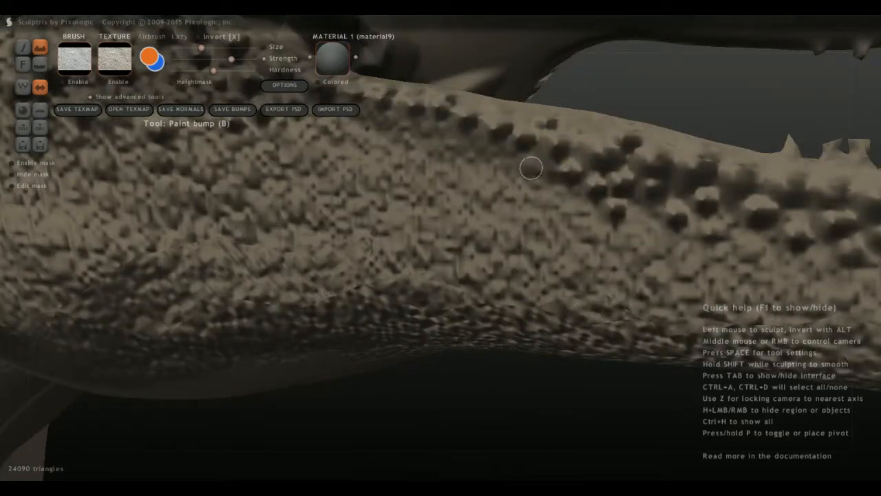
click(501, 219)
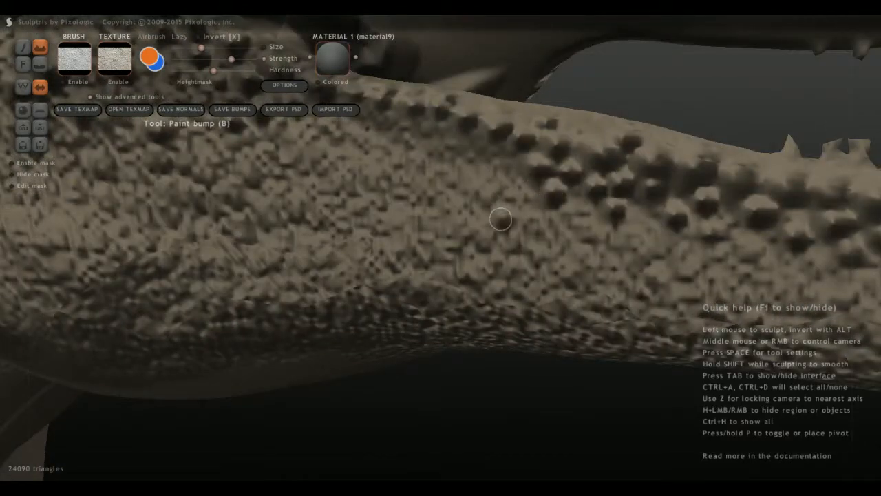
click(489, 164)
click(448, 144)
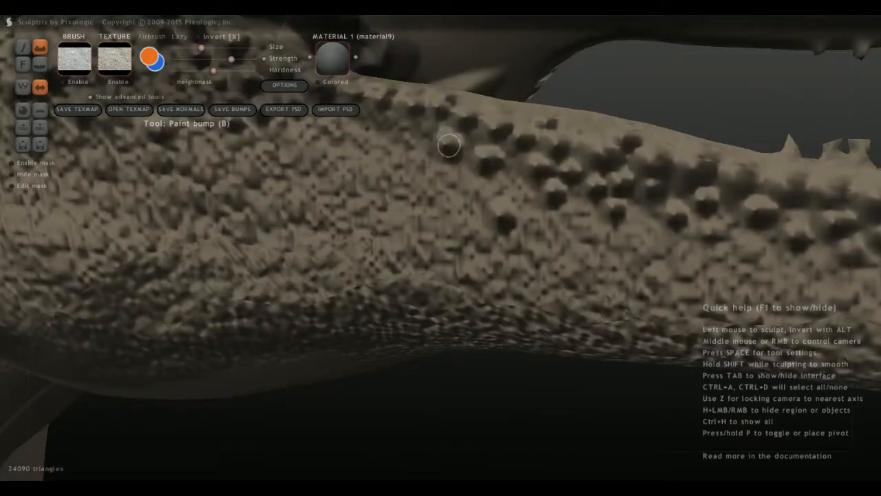
middle_drag(401, 141, 468, 194)
click(468, 194)
click(477, 234)
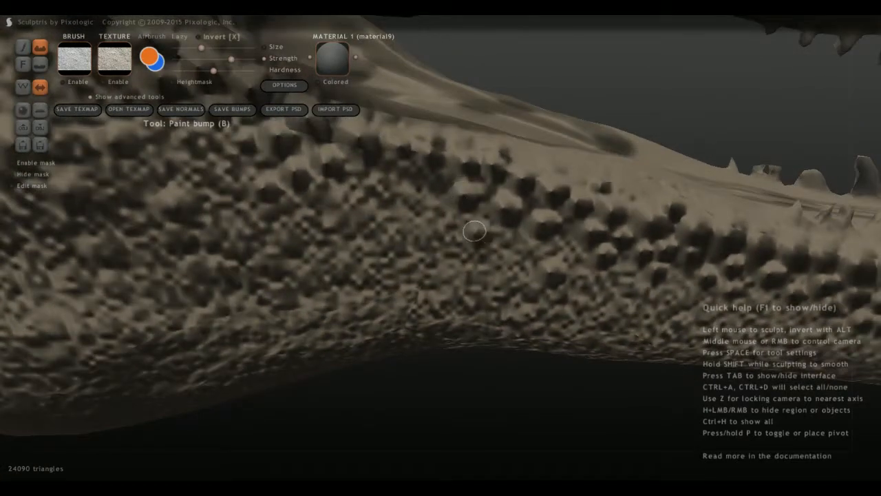
Paint scattered bumps below the rear part of the lip row, extending down the side of the lower jaw.
click(423, 181)
click(398, 201)
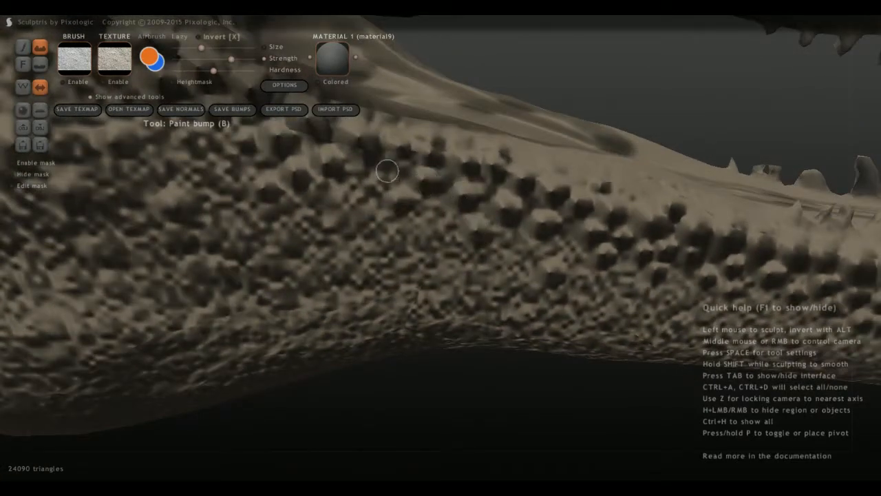
click(381, 172)
click(356, 193)
click(372, 259)
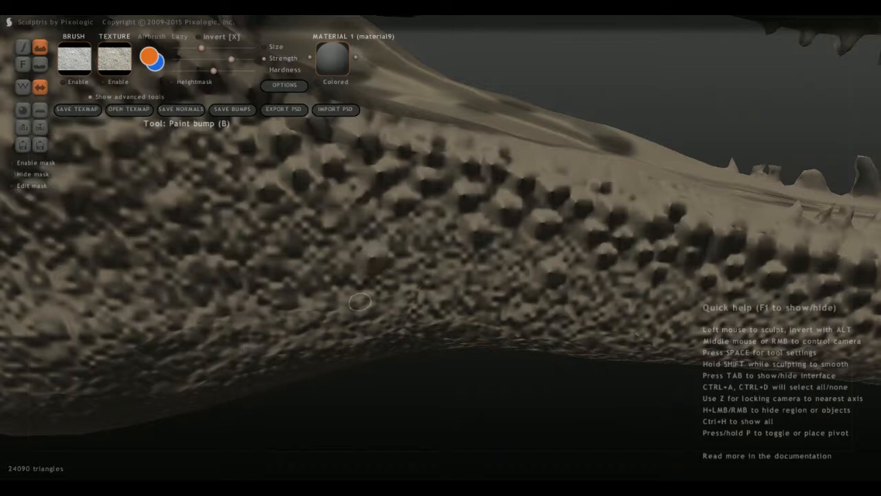
Paint a cluster of mixed-size bumps along the lower edge of the jaw, beneath the rear half of the mouth.
middle_drag(360, 301, 336, 248)
click(331, 256)
click(303, 236)
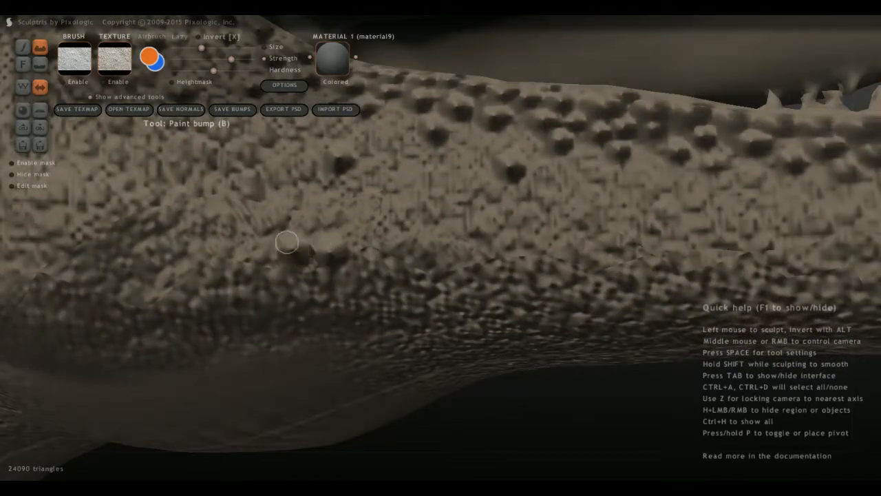
click(402, 241)
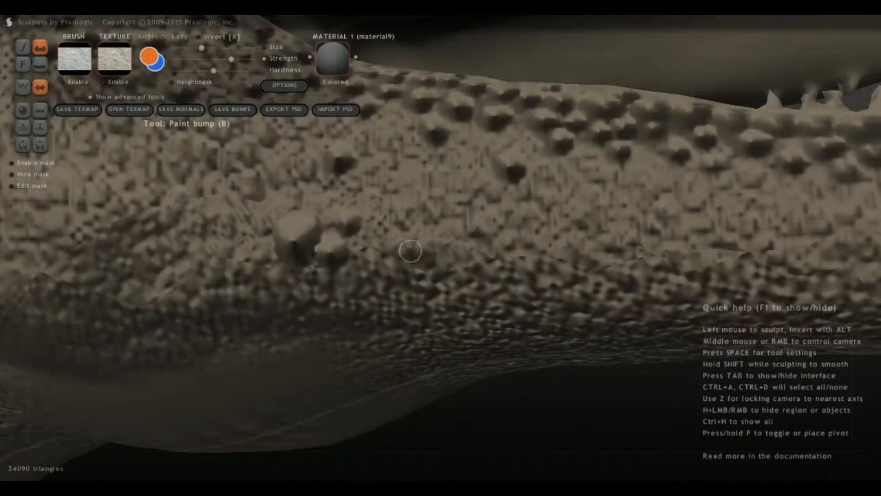
click(369, 268)
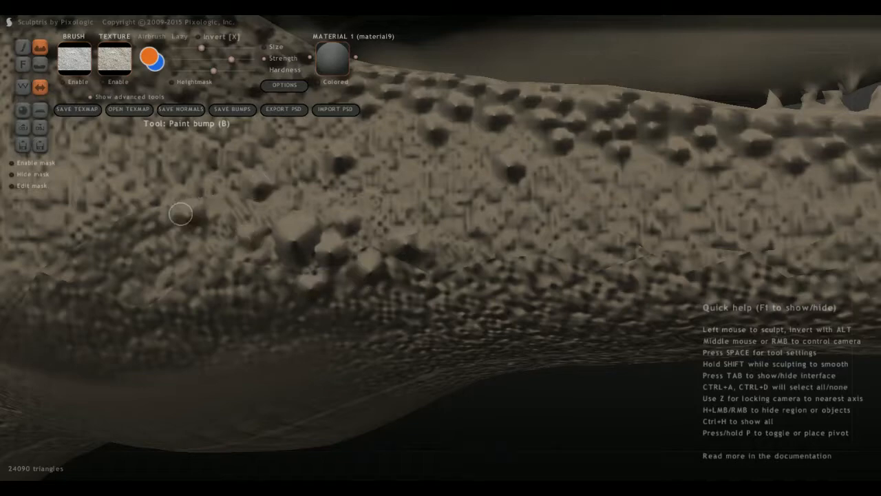
Paint several large bumps across the rear lower jaw, with smaller ones clustered near its lower rear corner.
scroll(483, 268, down, 6)
middle_drag(404, 258, 440, 299)
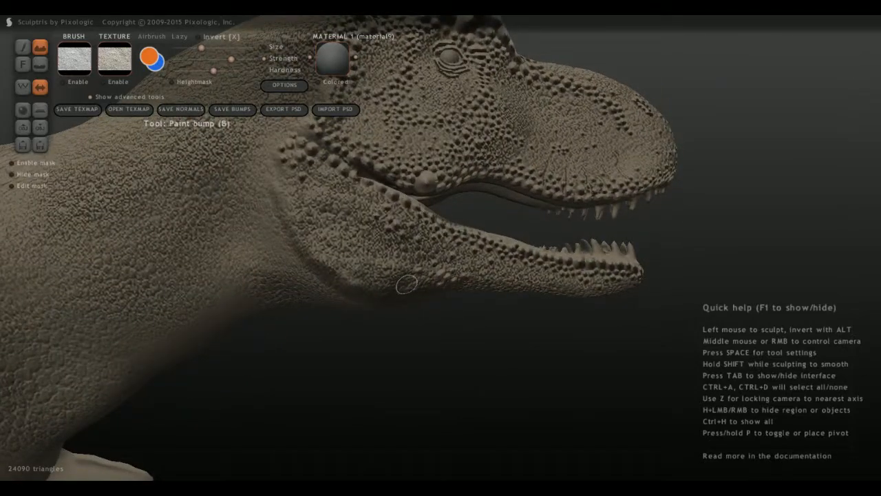
scroll(336, 224, up, 3)
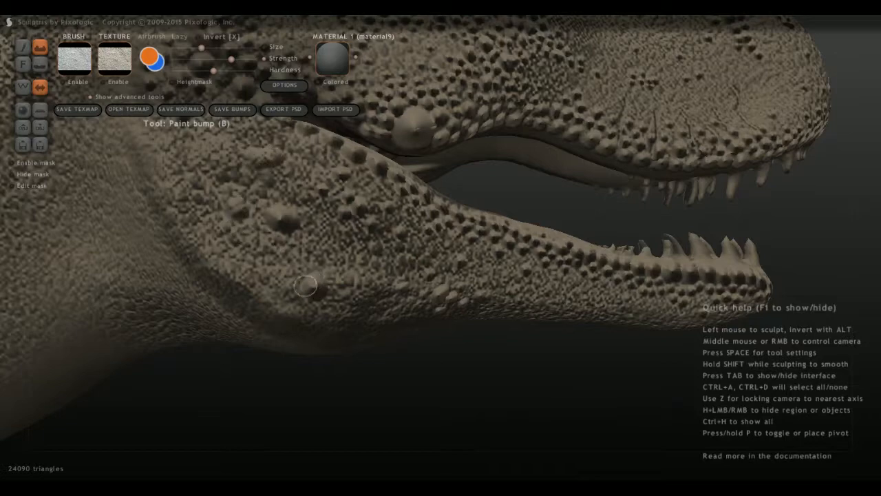
scroll(305, 285, up, 3)
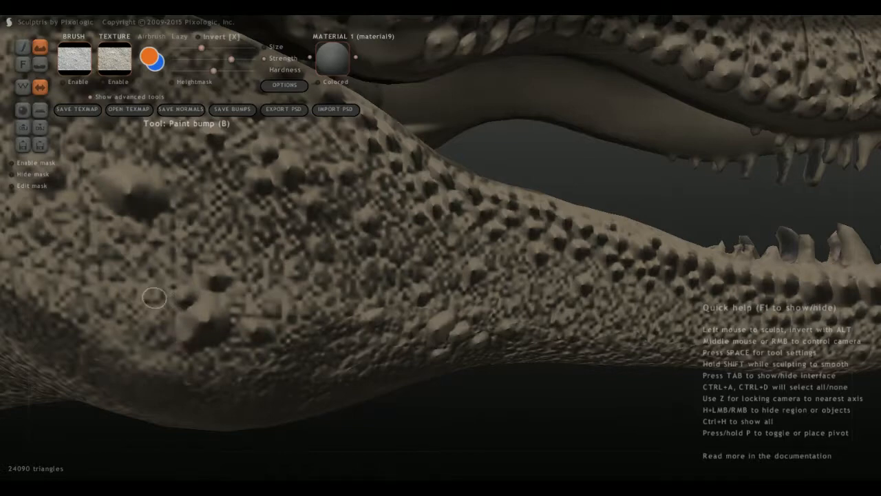
scroll(154, 297, up, 2)
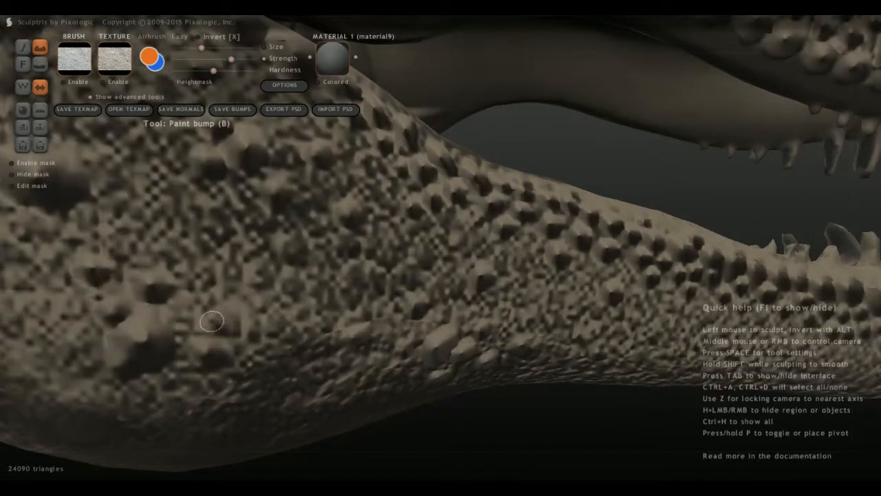
Surround the large bump in the middle of the rear lower jaw with smaller bumps, especially on its neck side.
mouse_move(137, 249)
middle_down()
mouse_move(223, 258)
mouse_move(452, 356)
middle_up()
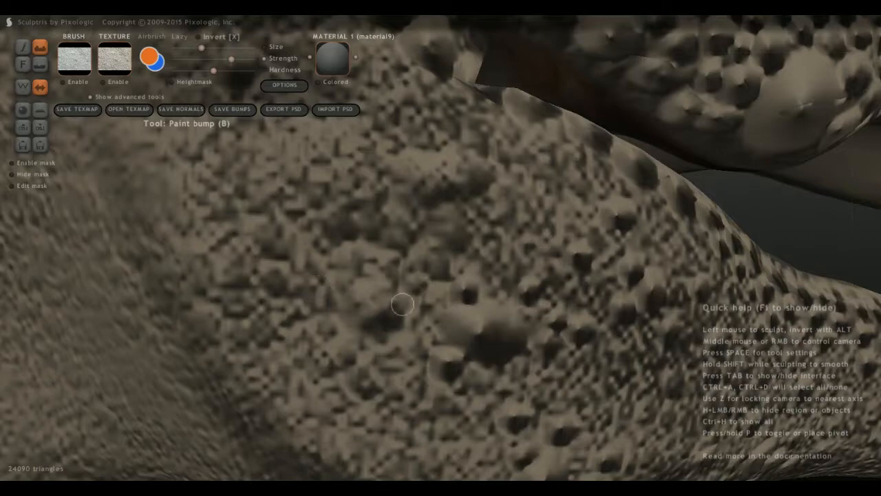
mouse_move(390, 331)
mouse_down()
mouse_move(387, 343)
mouse_move(351, 330)
mouse_move(378, 264)
mouse_up()
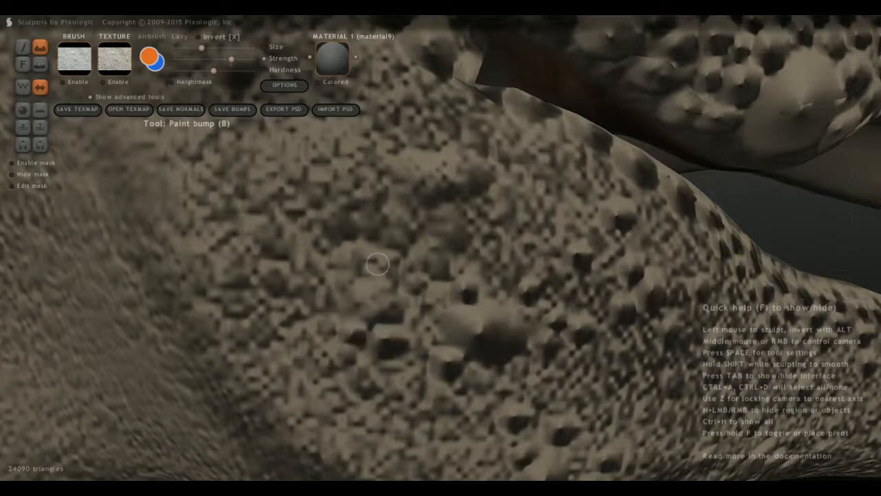
scroll(410, 187, down, 10)
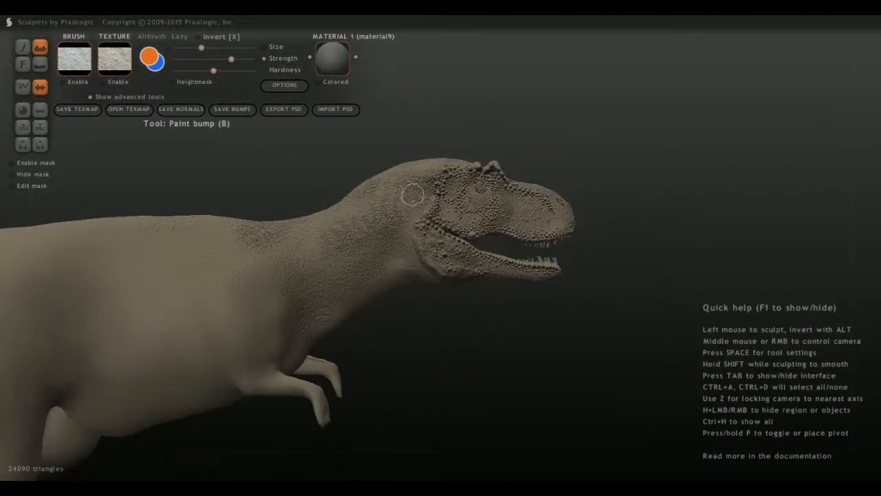
Paint a curved raised skin fold behind the rear edge of the lower jaw, where the head meets the neck.
middle_drag(413, 195, 138, 197)
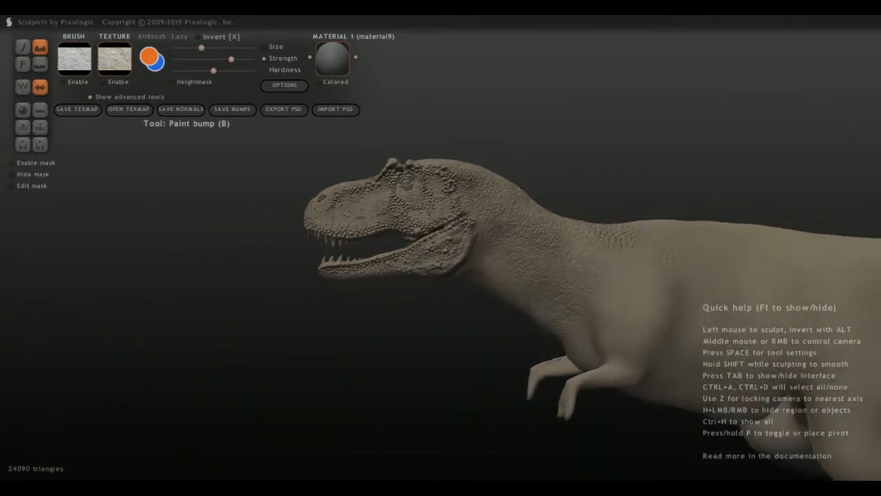
scroll(441, 248, up, 3)
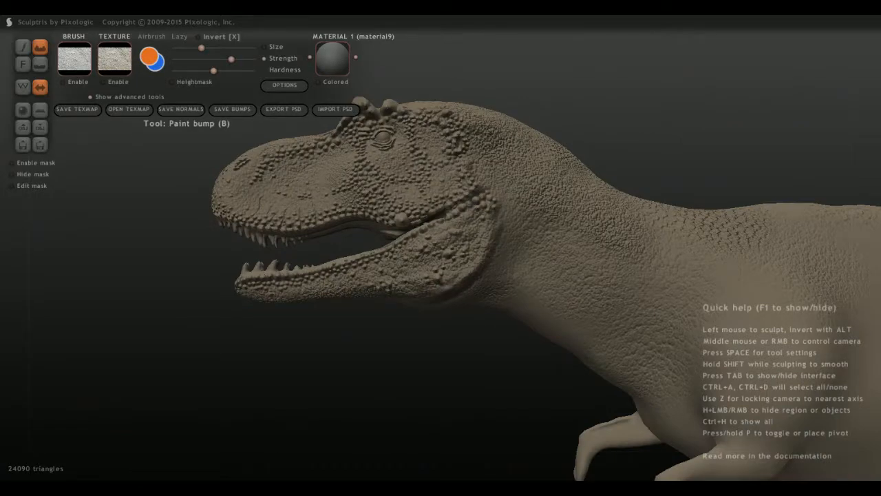
middle_drag(403, 306, 434, 278)
scroll(435, 278, up, 3)
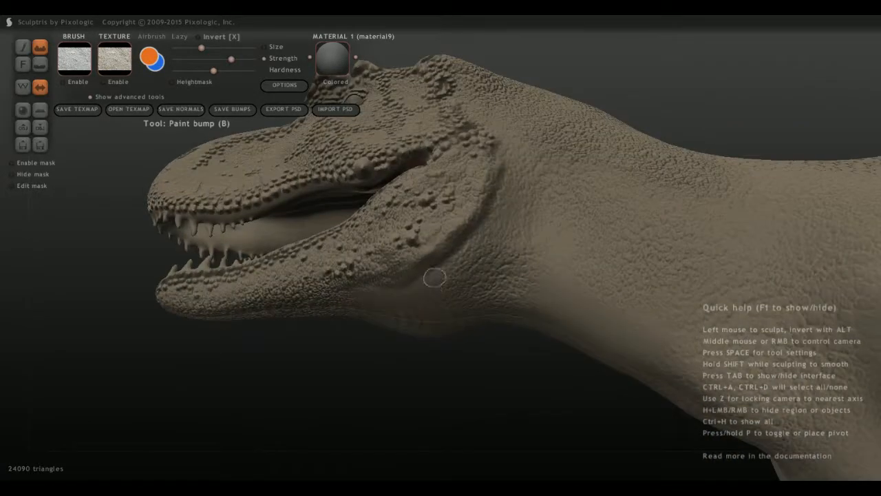
drag(445, 276, 478, 245)
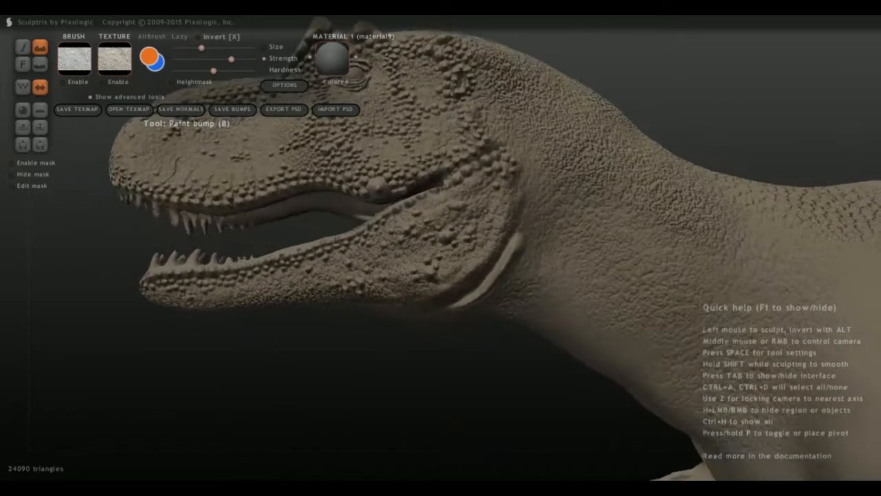
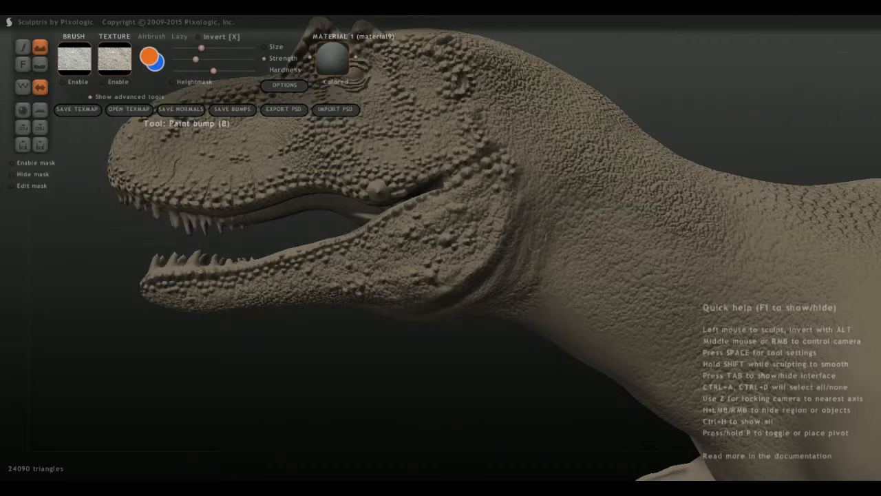
Paint raised skin folds beneath the rear corner of the lower jaw, curving down toward the throat.
mouse_move(445, 291)
middle_down()
mouse_move(423, 282)
mouse_move(449, 277)
middle_up()
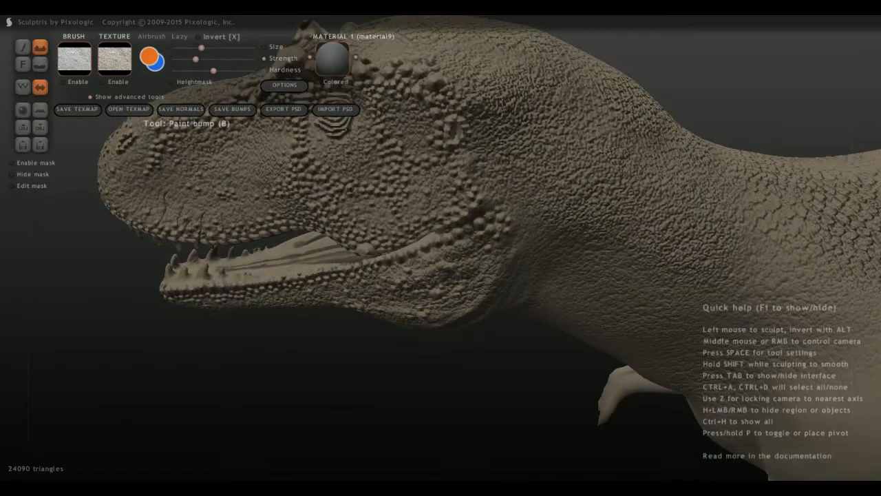
scroll(449, 278, down, 3)
middle_drag(517, 277, 540, 282)
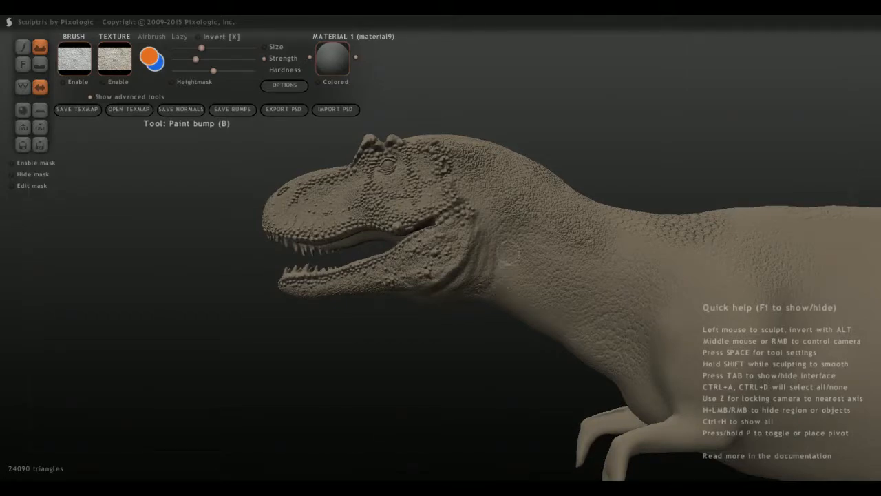
scroll(499, 293, up, 4)
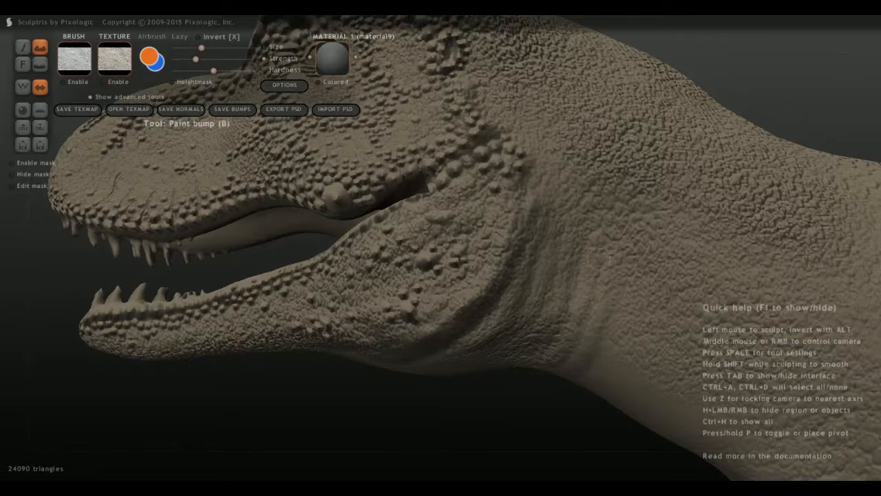
middle_drag(486, 324, 459, 281)
drag(455, 289, 399, 330)
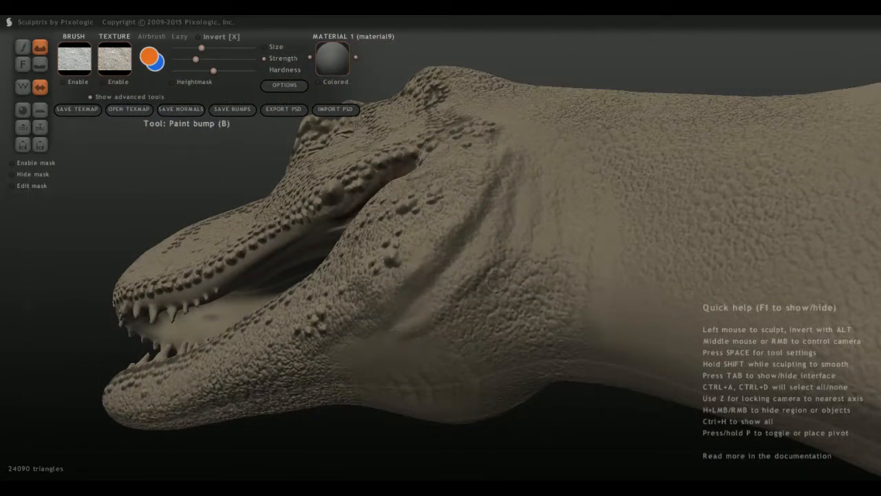
drag(496, 283, 434, 341)
drag(501, 312, 433, 353)
middle_drag(416, 309, 442, 321)
Add several parallel upright skin folds on the side of the neck just behind the jaw.
drag(468, 317, 509, 245)
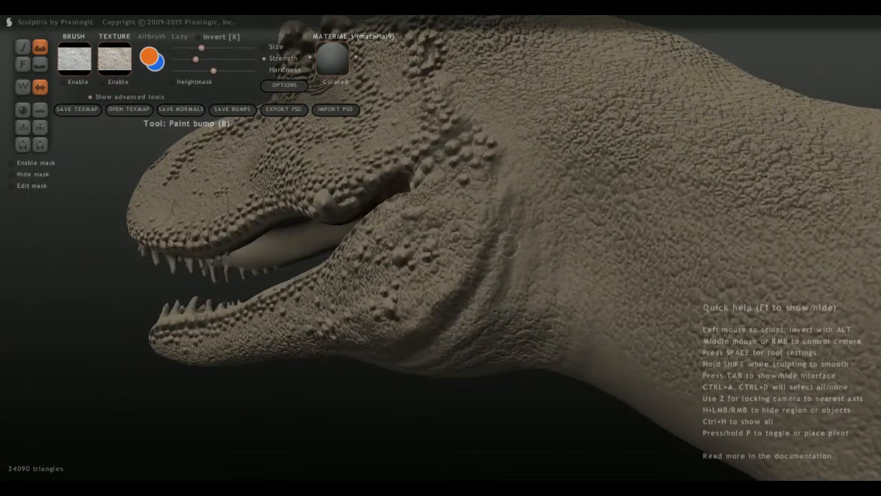
drag(508, 324, 531, 225)
mouse_move(522, 327)
mouse_down()
mouse_move(551, 278)
mouse_move(555, 219)
mouse_up()
scroll(557, 238, down, 1)
mouse_move(557, 238)
middle_down()
mouse_move(484, 257)
mouse_move(516, 258)
middle_up()
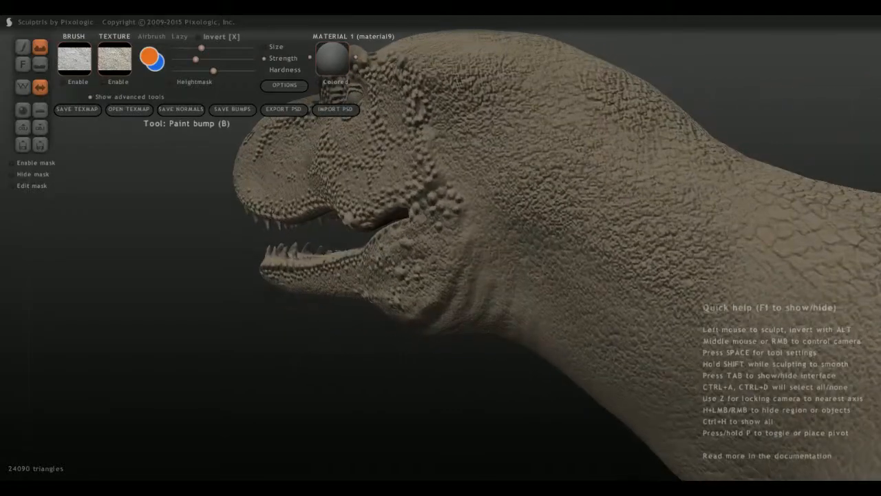
Paint a long raised tendon-like ridge down the side of the neck from behind the jaw to the chest, with a short upper branch.
mouse_move(483, 217)
mouse_down()
mouse_move(561, 279)
mouse_move(594, 325)
mouse_move(669, 394)
mouse_move(696, 444)
mouse_up()
scroll(697, 445, down, 5)
middle_drag(697, 445, 568, 342)
scroll(552, 345, up, 5)
scroll(570, 359, down, 5)
key(ctrl+z)
scroll(564, 348, up, 5)
mouse_move(665, 399)
mouse_down()
mouse_move(591, 337)
mouse_move(456, 250)
mouse_move(416, 209)
mouse_move(594, 343)
mouse_up()
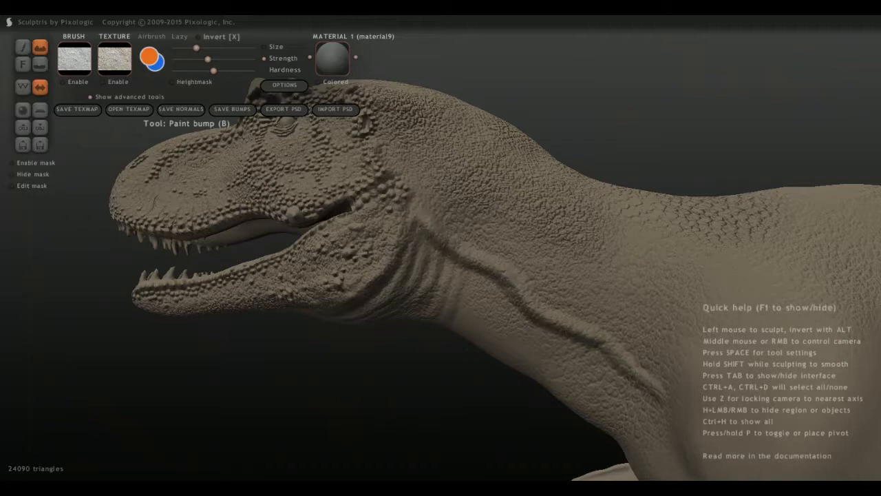
drag(505, 276, 598, 320)
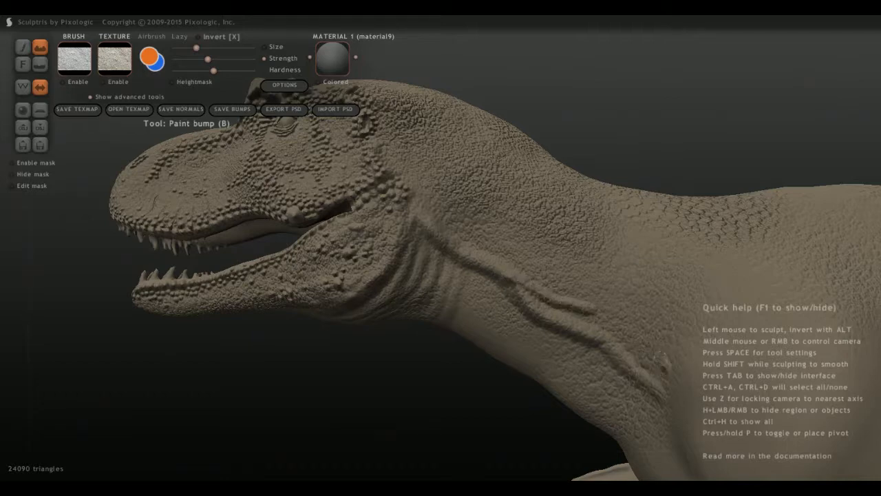
Soften the raised neck ridges using the Flatten bump tool at reduced strength.
click(40, 64)
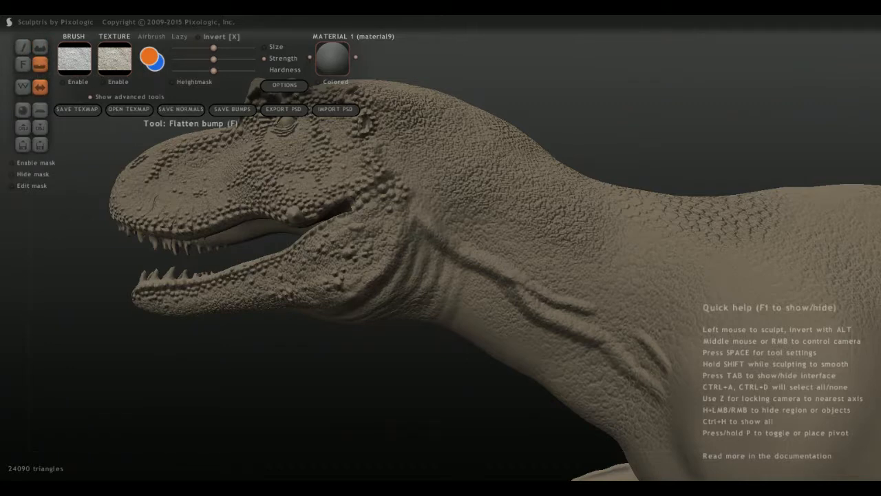
click(200, 60)
mouse_move(582, 297)
mouse_down()
mouse_move(630, 337)
mouse_move(652, 340)
mouse_move(647, 346)
mouse_up()
mouse_move(510, 322)
middle_down()
mouse_move(563, 304)
mouse_move(523, 329)
middle_up()
Paint scale texture over the bare underside of the neck using Paint bump with an enlarged textured brush.
scroll(563, 304, down, 2)
scroll(482, 296, down, 4)
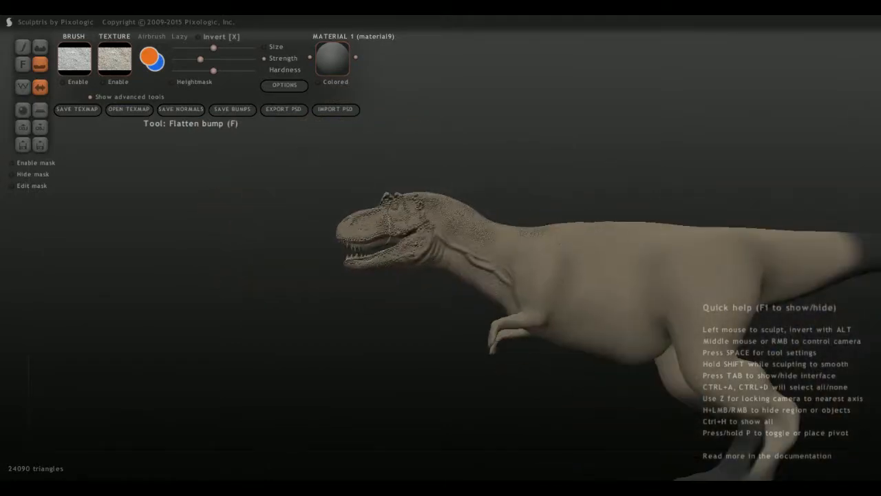
middle_drag(482, 296, 620, 294)
scroll(468, 296, up, 4)
middle_drag(468, 297, 476, 179)
scroll(477, 179, up, 1)
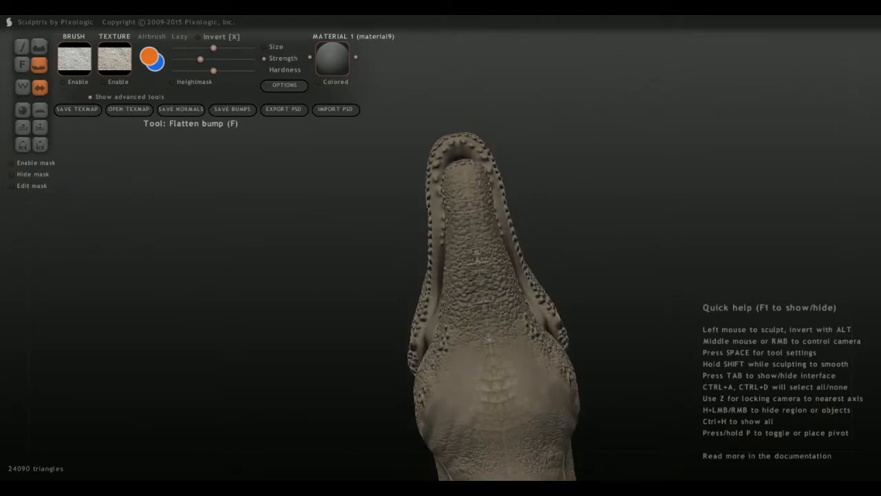
click(75, 82)
scroll(475, 303, down, 4)
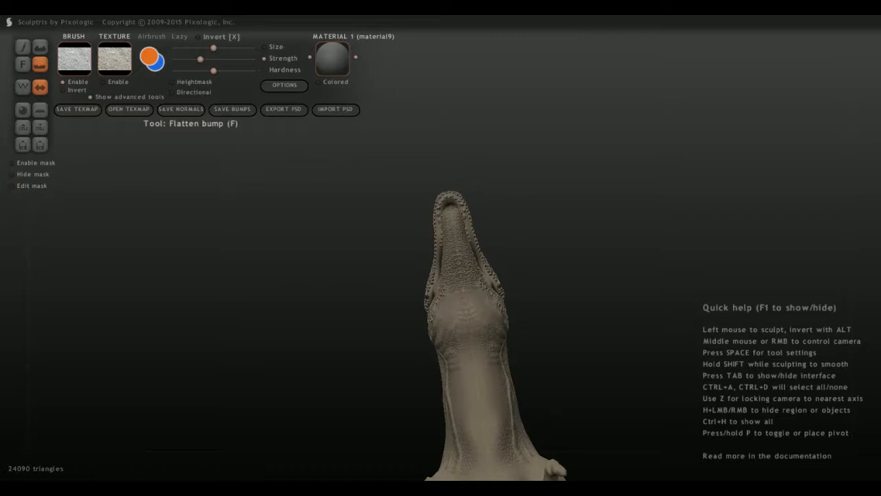
scroll(482, 303, up, 3)
key(b)
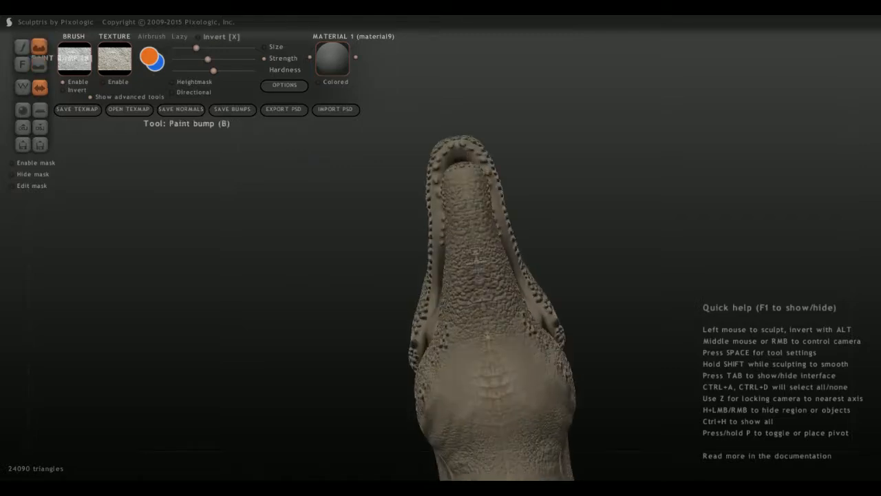
scroll(482, 303, down, 3)
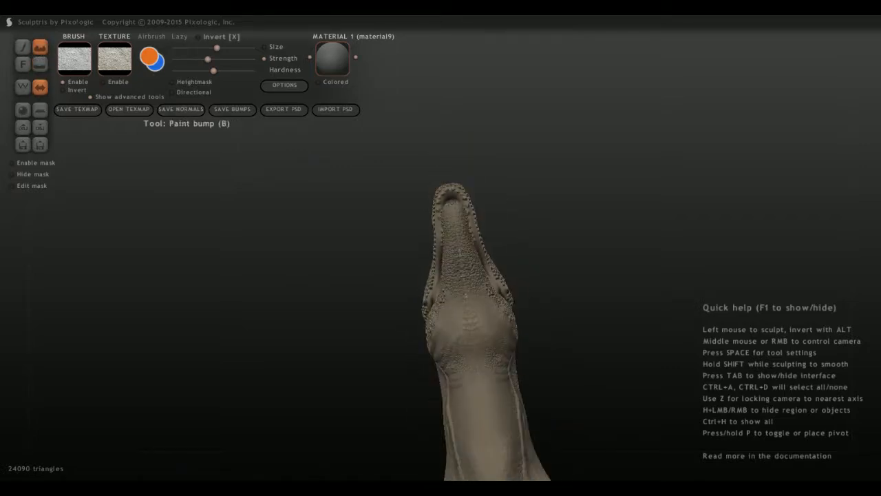
mouse_move(475, 327)
mouse_down()
mouse_move(486, 300)
mouse_move(499, 336)
mouse_up()
drag(497, 300, 526, 441)
right_drag(526, 386, 585, 344)
mouse_move(489, 337)
mouse_down()
mouse_move(534, 310)
mouse_move(540, 363)
mouse_move(559, 398)
mouse_move(513, 318)
mouse_move(571, 412)
mouse_up()
mouse_move(441, 324)
middle_down()
mouse_move(423, 331)
mouse_move(517, 386)
middle_up()
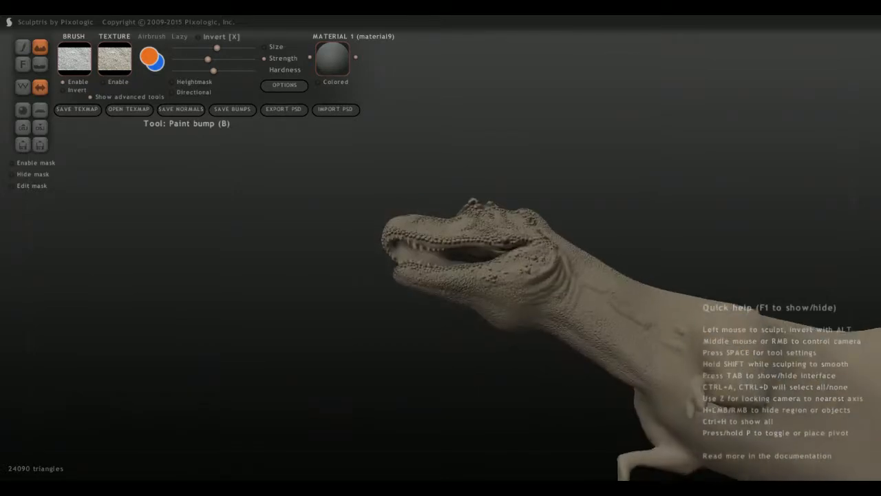
Extend the scale texture from the side of the neck over its base toward the shoulder.
middle_drag(575, 237, 605, 310)
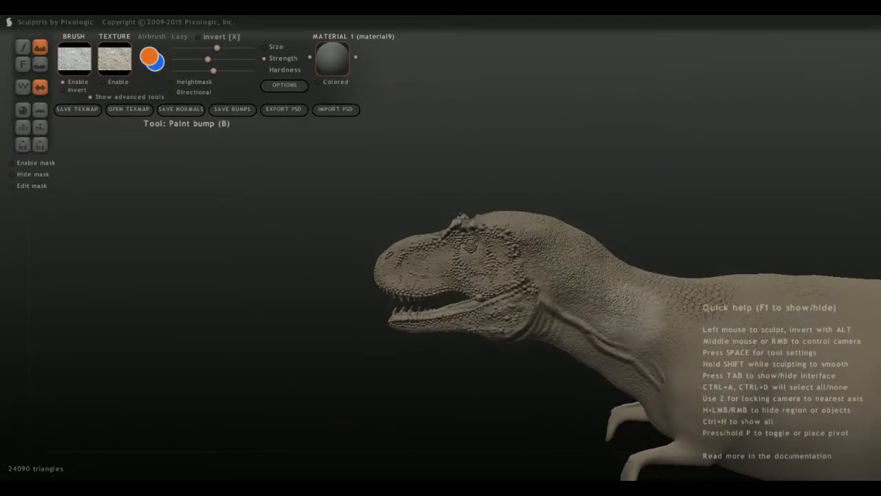
mouse_move(636, 310)
mouse_down()
mouse_move(639, 293)
mouse_move(667, 297)
mouse_move(660, 323)
mouse_up()
scroll(654, 317, down, 2)
mouse_move(640, 310)
middle_down()
mouse_move(675, 320)
mouse_move(702, 385)
mouse_move(713, 383)
mouse_move(696, 314)
mouse_move(679, 307)
mouse_move(598, 361)
mouse_move(589, 335)
mouse_move(554, 330)
mouse_move(541, 316)
middle_up()
scroll(599, 361, up, 3)
scroll(588, 336, up, 3)
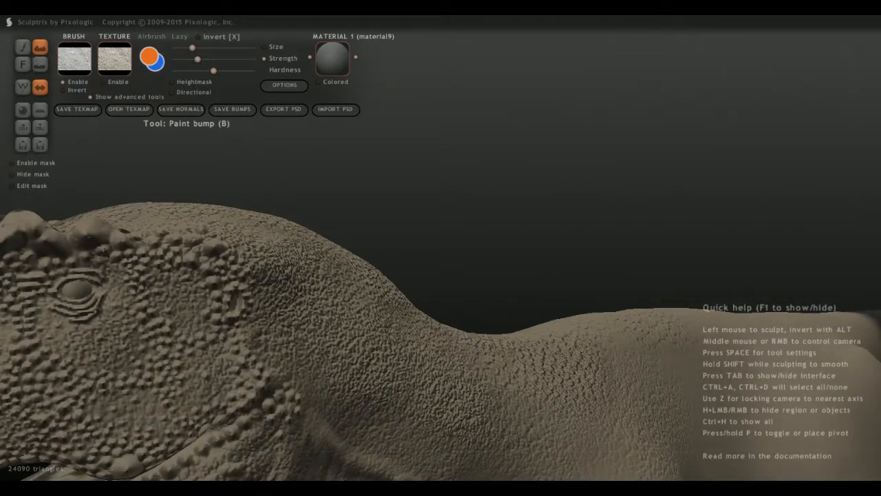
Disable the brush texture, raise the brush strength, and extend the head's midline row with paired bumps toward the back of the skull.
click(63, 81)
click(63, 82)
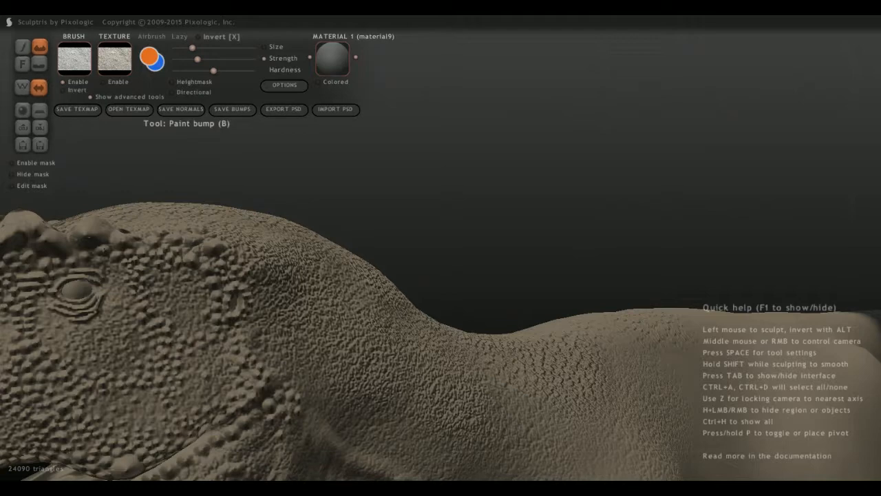
click(63, 82)
middle_drag(247, 277, 275, 279)
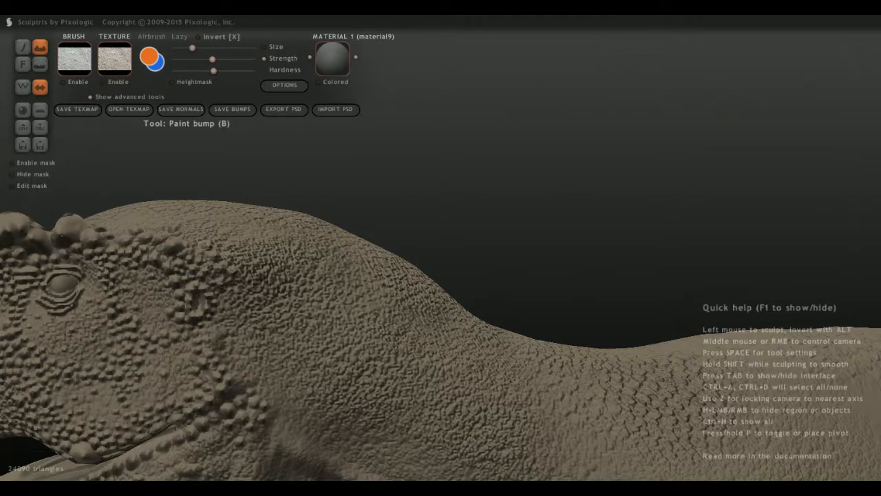
scroll(440, 275, down, 5)
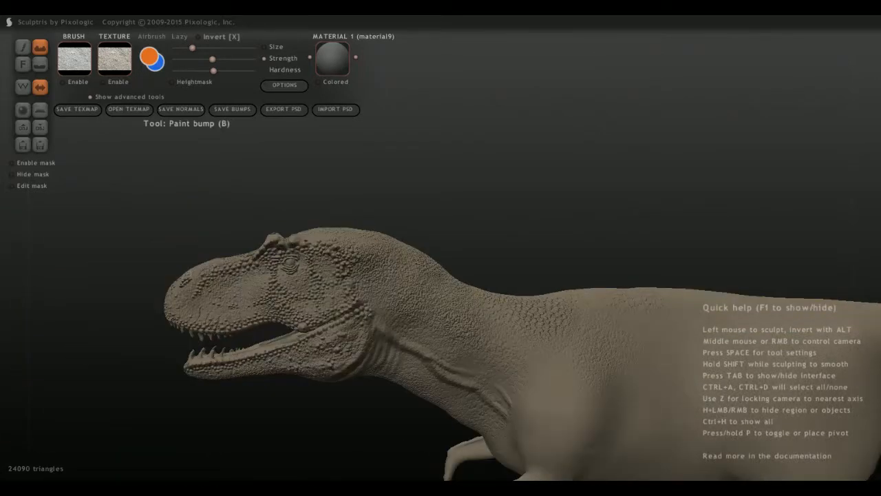
middle_drag(344, 289, 496, 372)
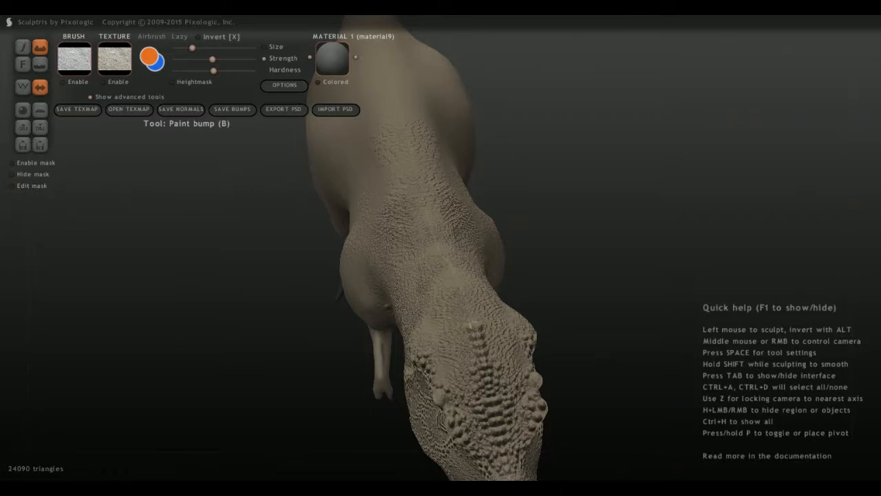
middle_drag(441, 275, 550, 251)
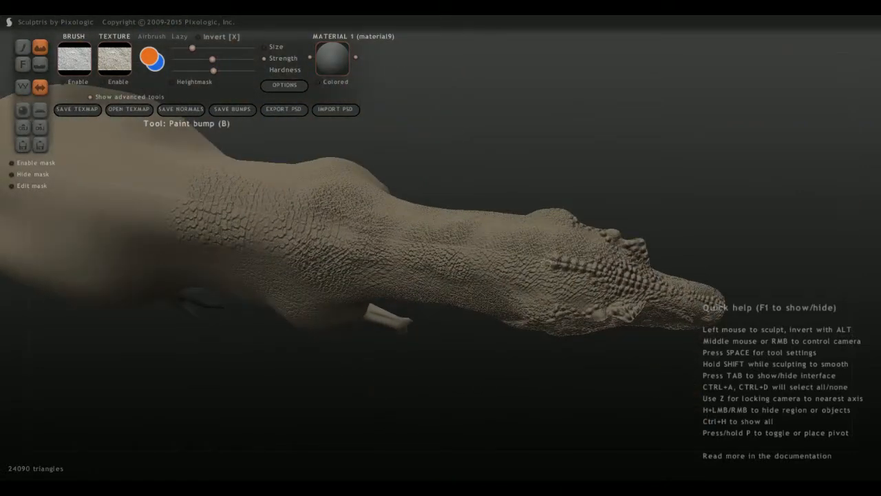
click(548, 255)
click(543, 265)
click(535, 253)
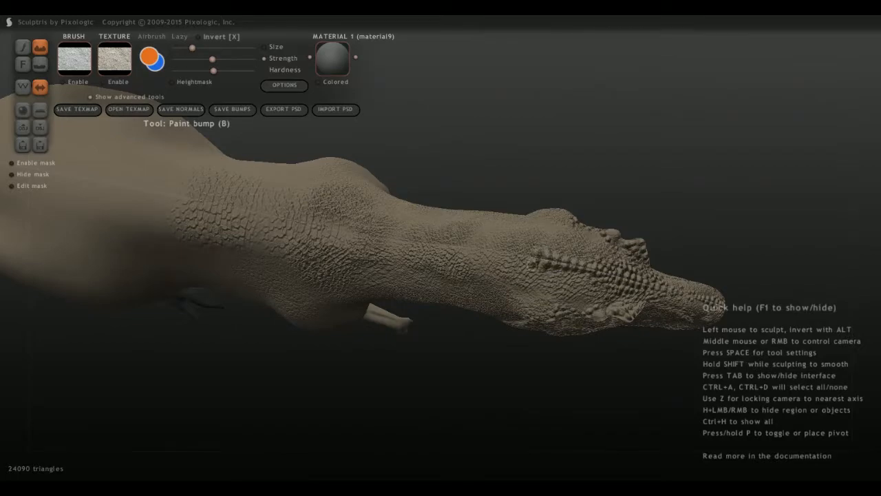
click(535, 262)
click(525, 249)
click(526, 261)
Continue the midline row of paired bumps onto the top of the neck, tapering them in size.
scroll(518, 283, up, 4)
mouse_move(594, 258)
mouse_down()
mouse_move(593, 231)
mouse_move(591, 256)
mouse_move(596, 236)
mouse_move(599, 254)
mouse_up()
scroll(581, 272, down, 4)
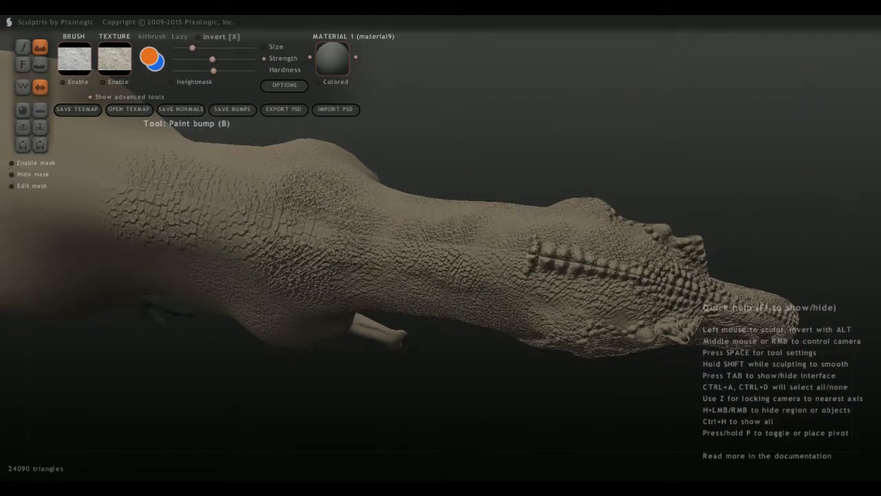
mouse_move(531, 254)
mouse_down()
mouse_move(533, 245)
mouse_move(520, 242)
mouse_move(518, 256)
mouse_move(508, 244)
mouse_move(503, 254)
mouse_move(489, 246)
mouse_up()
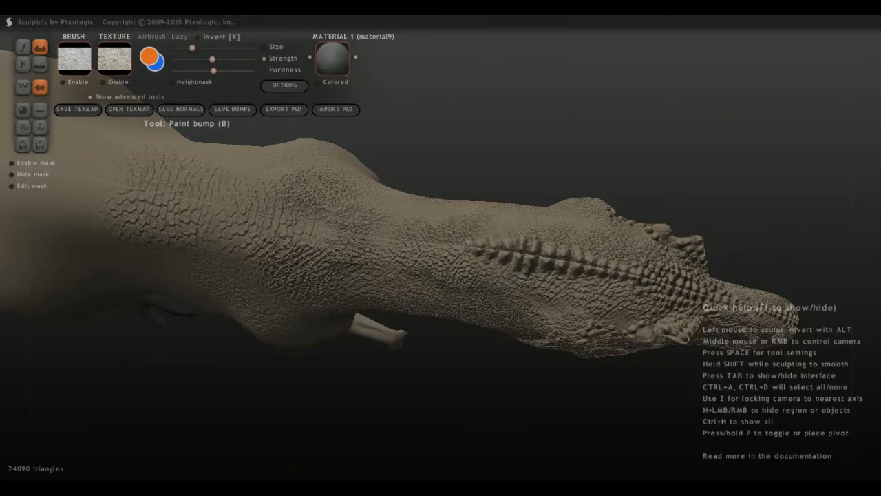
middle_drag(448, 293, 634, 279)
middle_drag(402, 318, 325, 291)
mouse_move(301, 274)
mouse_down()
mouse_move(295, 251)
mouse_move(330, 227)
mouse_move(327, 196)
mouse_up()
scroll(297, 247, down, 2)
middle_drag(396, 322, 255, 206)
scroll(310, 248, down, 3)
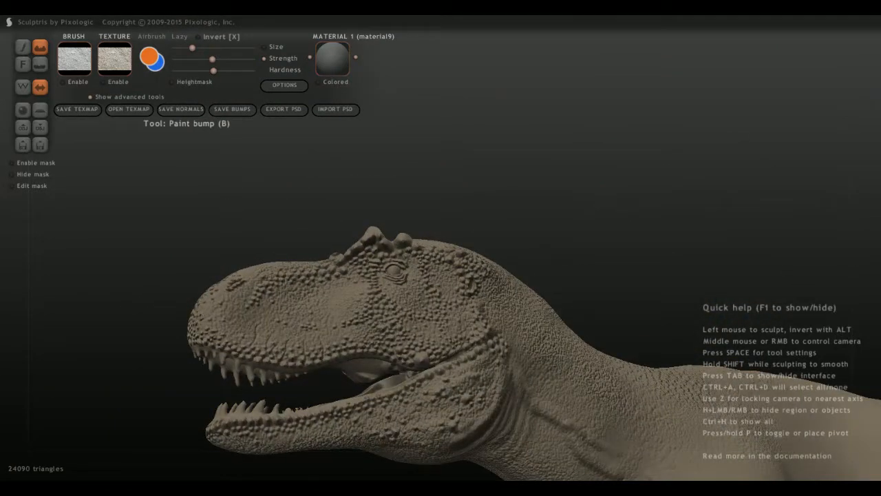
middle_drag(338, 322, 355, 334)
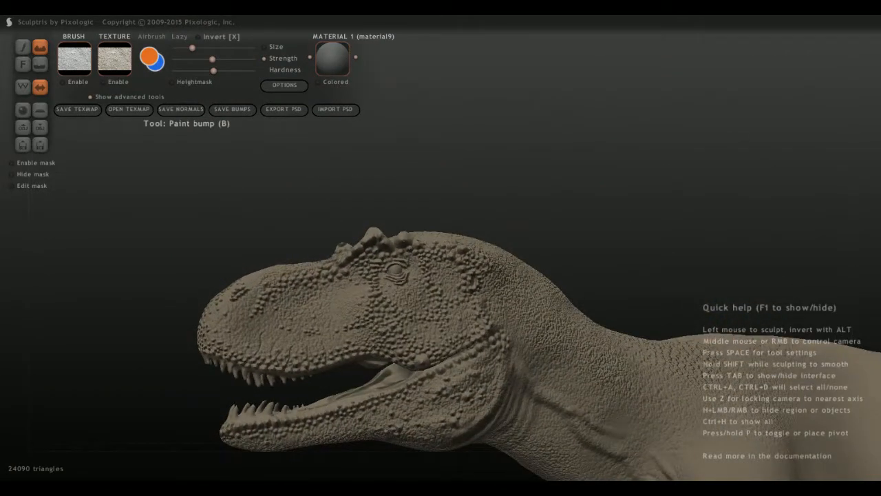
Cut thin creases across the scales of the lower jaw with a small Flatten bump brush.
click(40, 63)
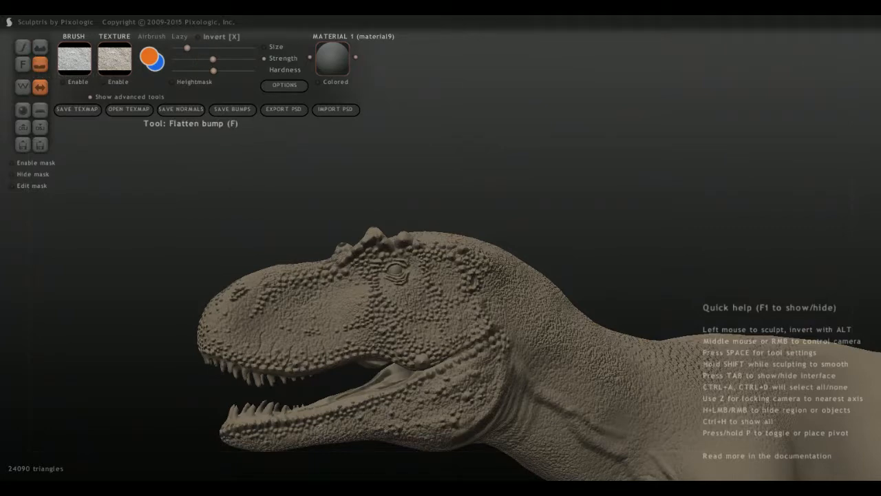
alt+middle_drag(475, 248, 413, 148)
scroll(413, 207, up, 5)
middle_drag(392, 228, 406, 148)
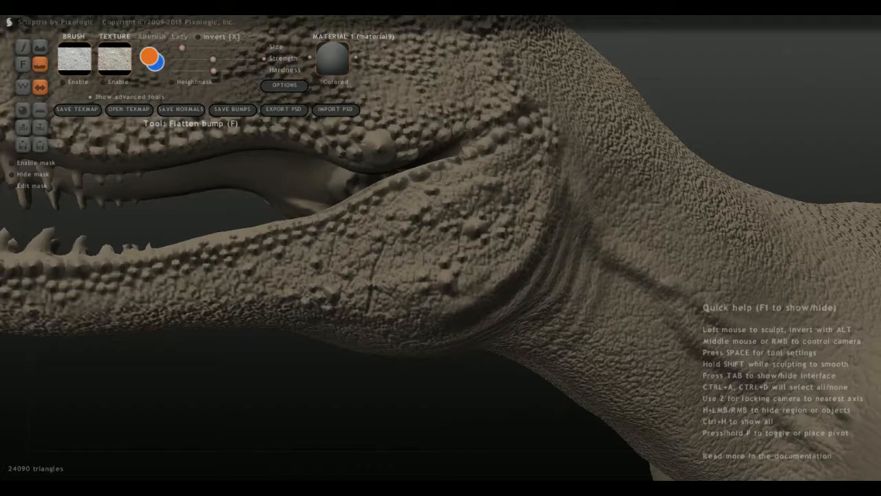
middle_drag(331, 268, 365, 265)
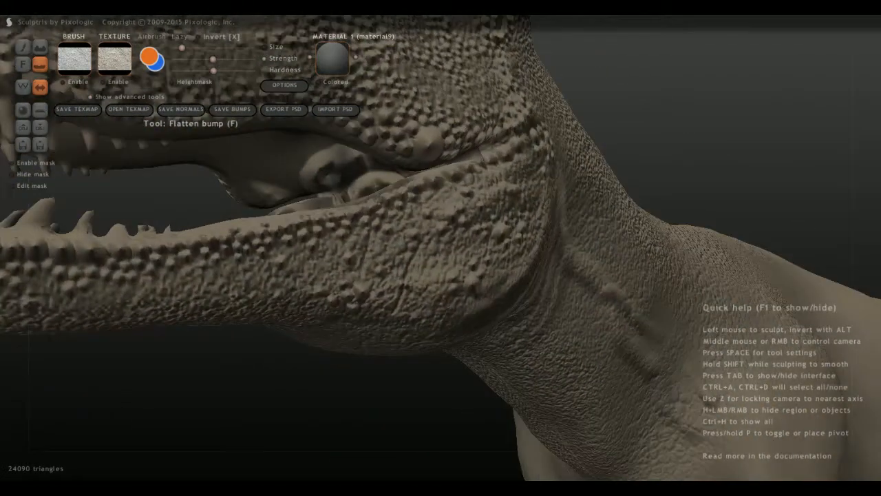
drag(199, 247, 194, 294)
drag(149, 247, 156, 289)
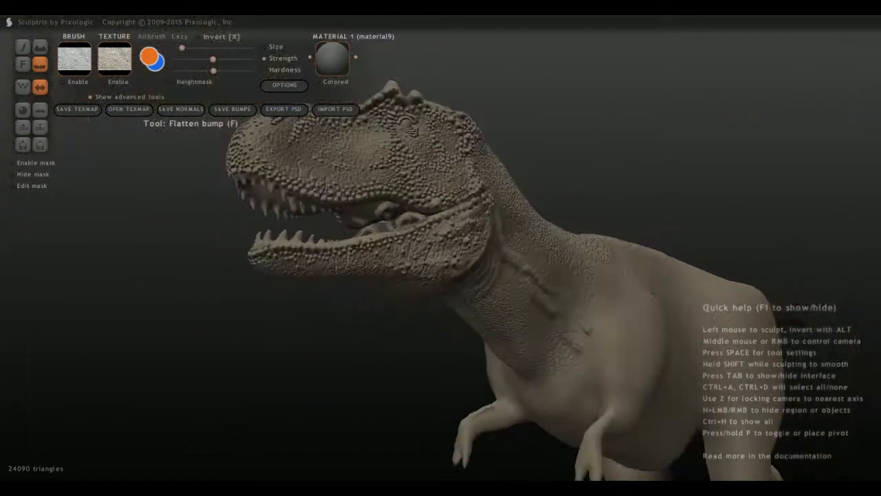
middle_drag(468, 254, 492, 238)
scroll(440, 248, down, 2)
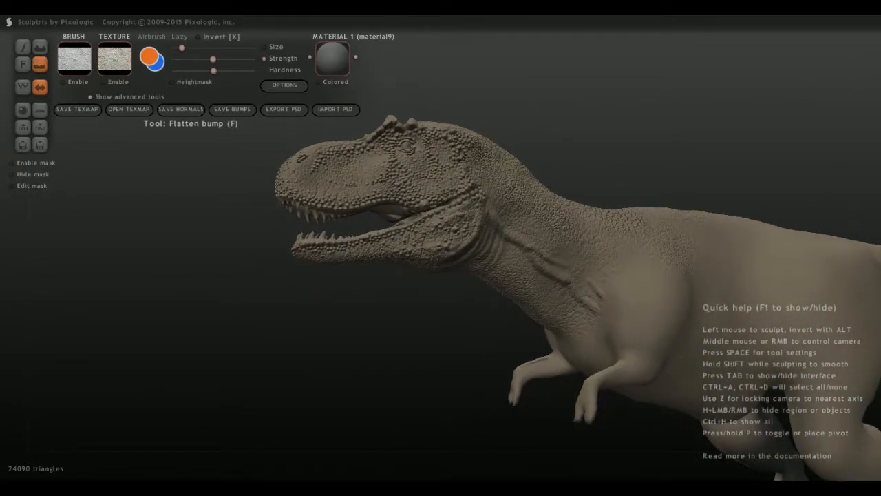
scroll(541, 269, up, 2)
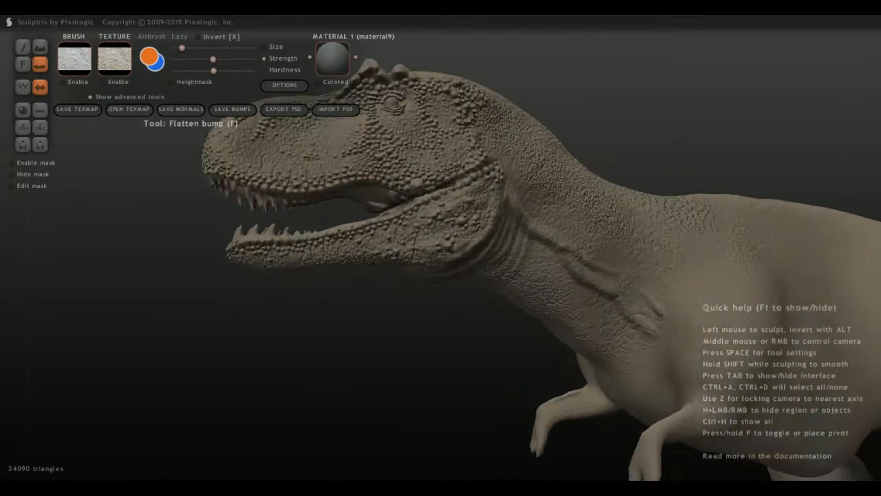
alt+middle_drag(482, 206, 546, 386)
scroll(545, 386, up, 3)
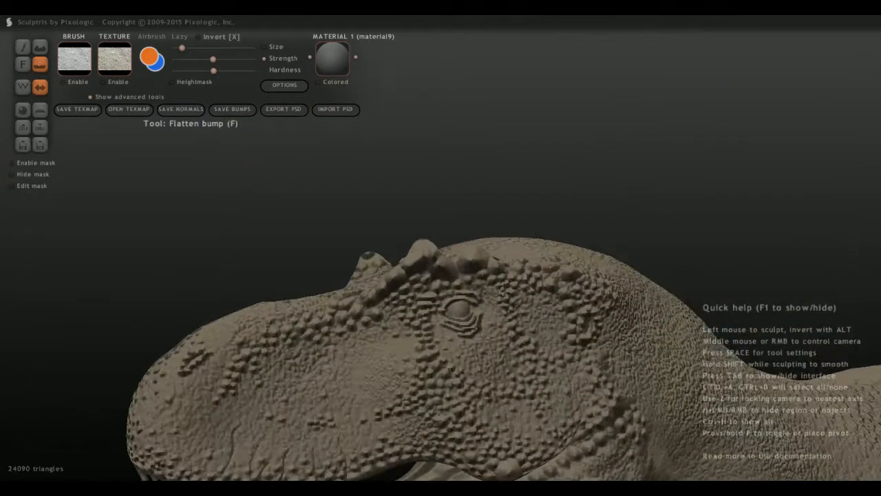
drag(478, 359, 497, 328)
key(ctrl+z)
drag(468, 363, 495, 330)
key(ctrl+z)
Lower the Flatten bump strength and flatten a thin line through the scales below and behind the eye.
drag(212, 59, 197, 60)
drag(475, 359, 490, 324)
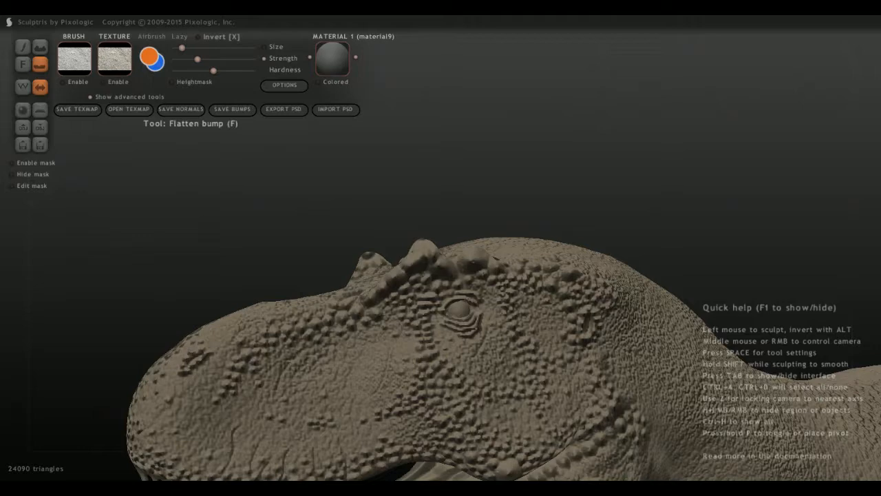
Examine the scales, brow bumps and eye folds on the side of the head from several angles.
middle_drag(474, 261, 503, 276)
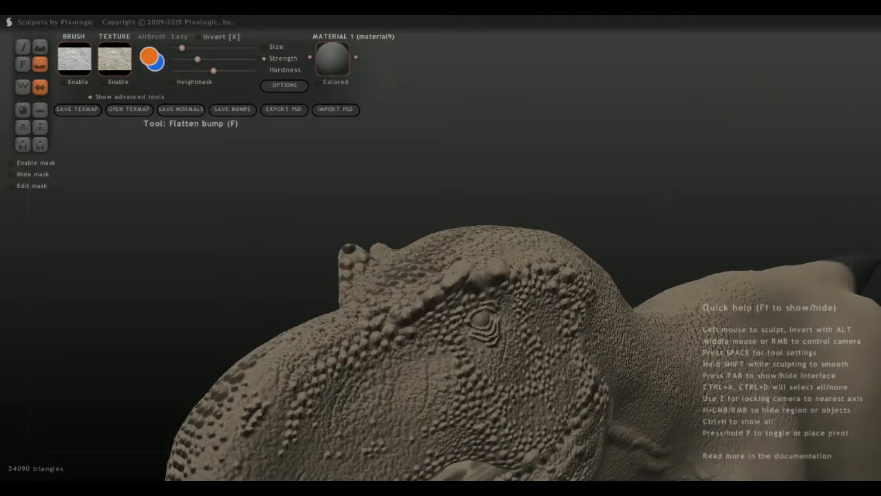
scroll(441, 310, down, 4)
middle_drag(475, 323, 413, 303)
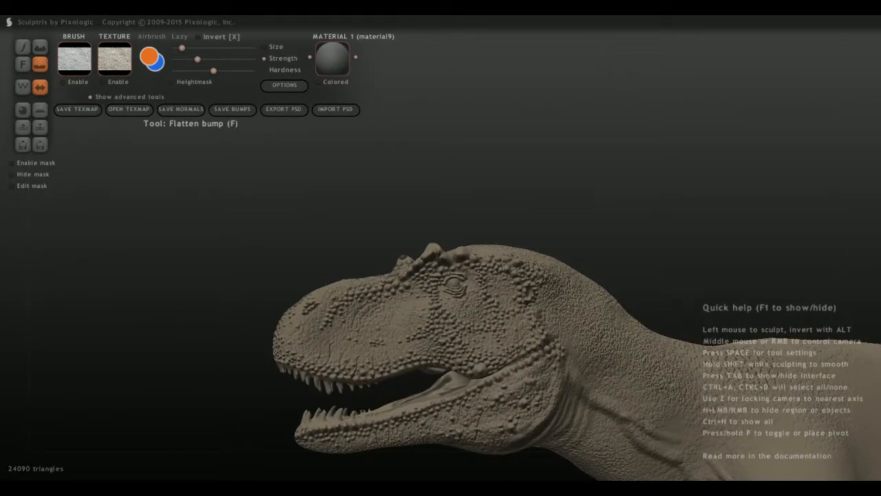
middle_drag(481, 275, 534, 265)
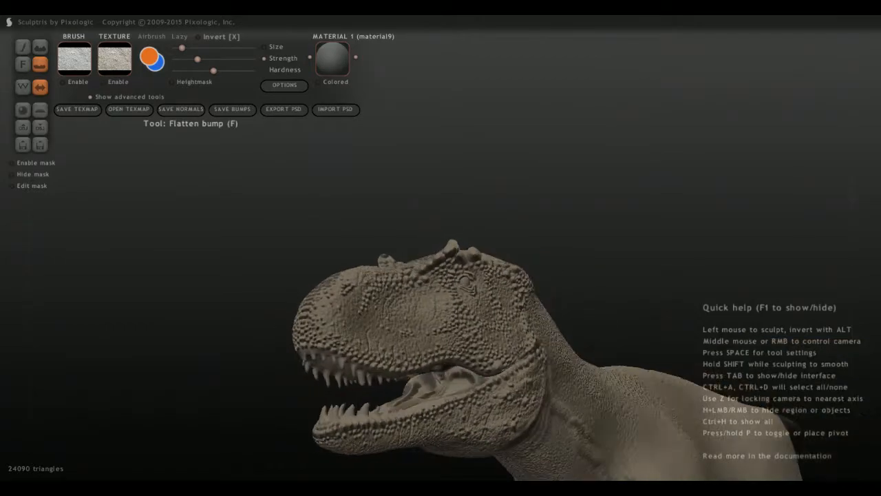
scroll(534, 265, up, 4)
middle_drag(593, 255, 559, 243)
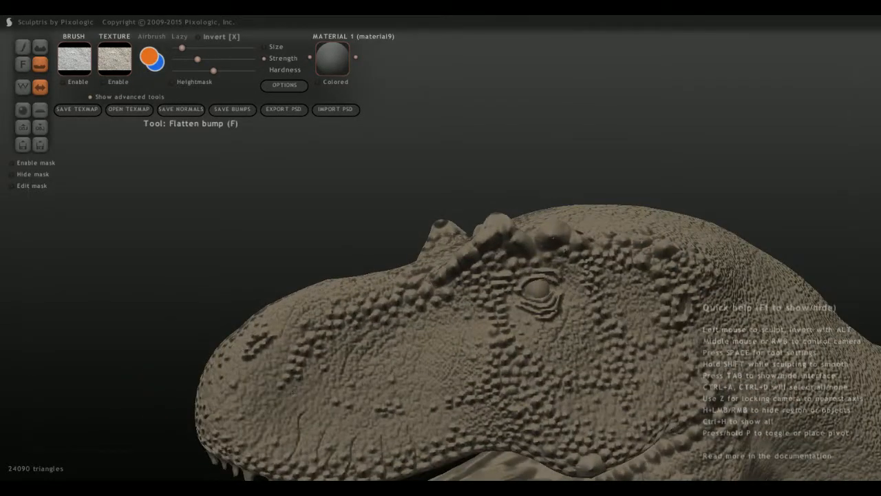
scroll(293, 392, down, 3)
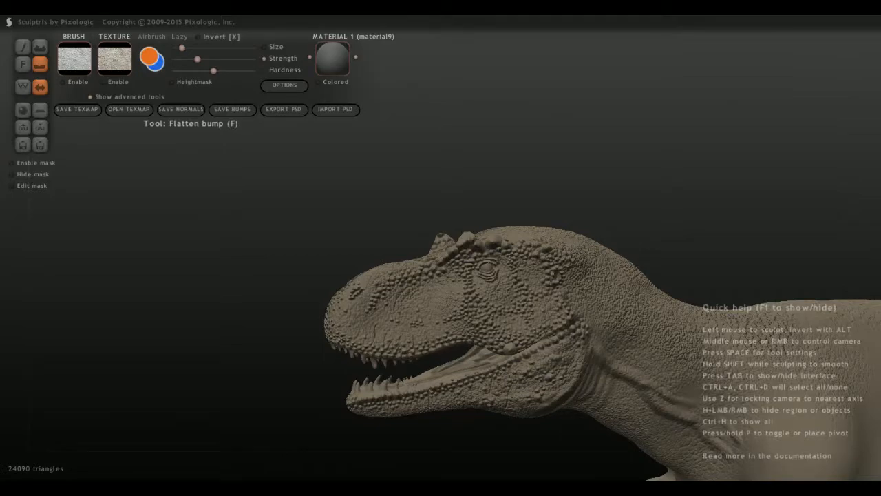
scroll(639, 231, up, 3)
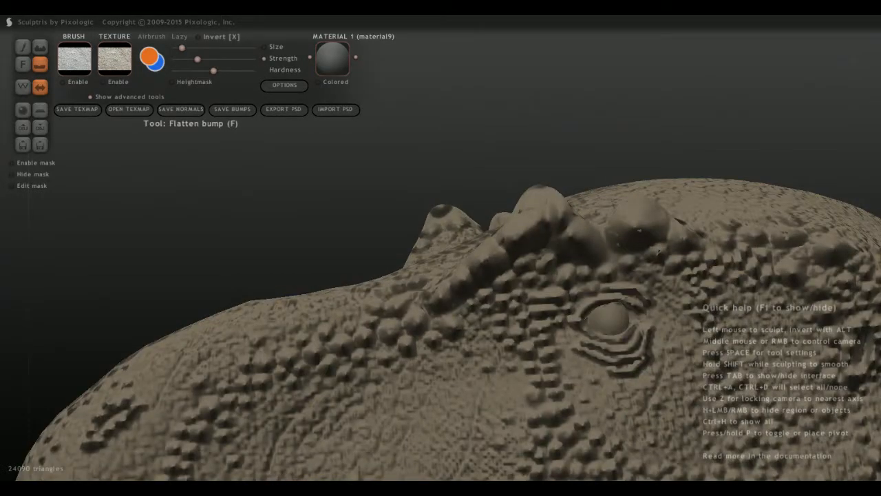
scroll(659, 253, down, 3)
middle_drag(659, 253, 553, 305)
scroll(553, 305, up, 2)
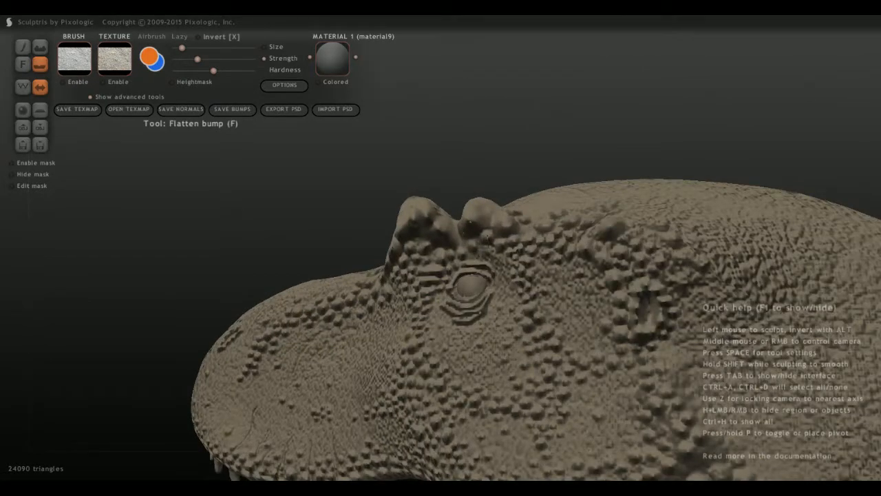
scroll(535, 330, down, 2)
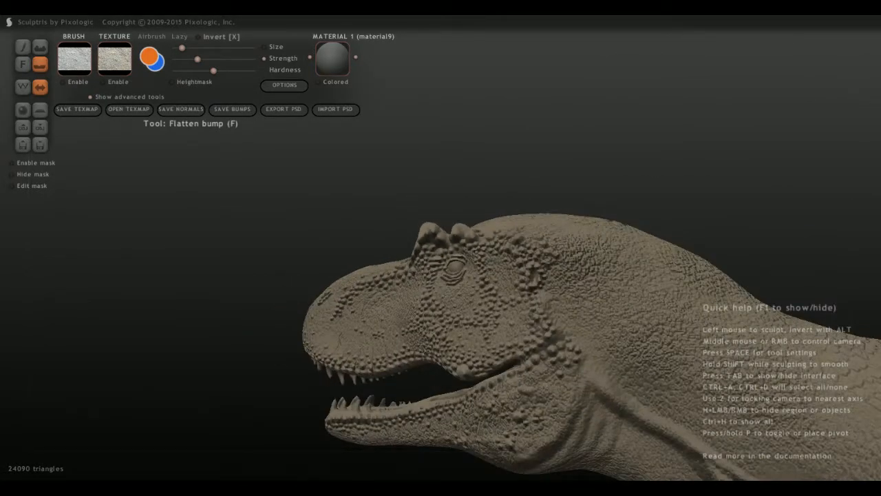
Raise the Flatten bump brush strength slightly.
drag(197, 59, 210, 59)
middle_drag(475, 302, 544, 303)
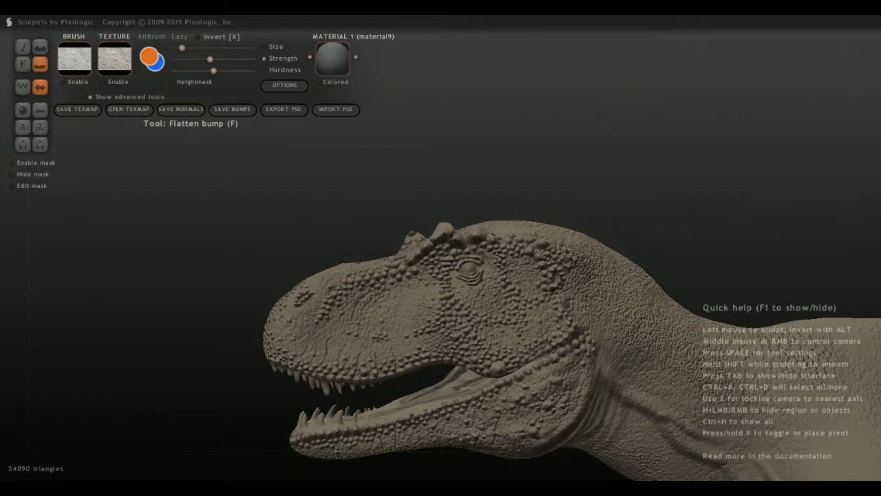
scroll(470, 296, down, 3)
middle_drag(469, 296, 704, 378)
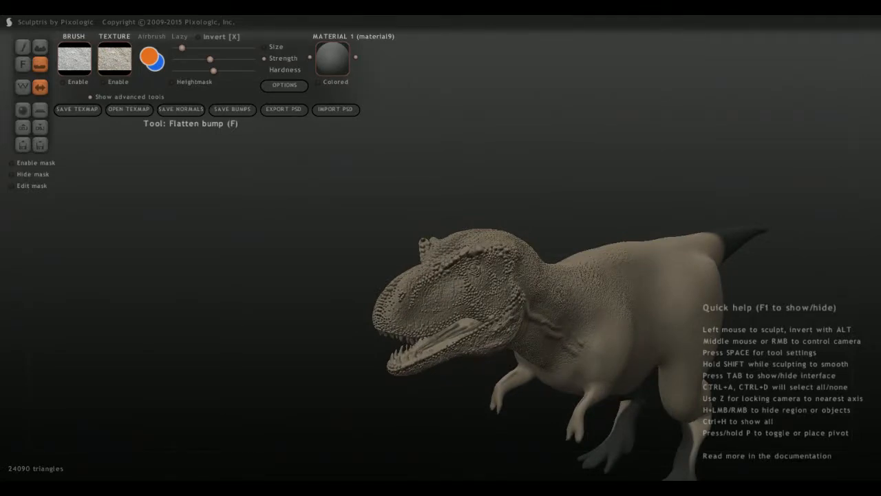
scroll(475, 303, up, 5)
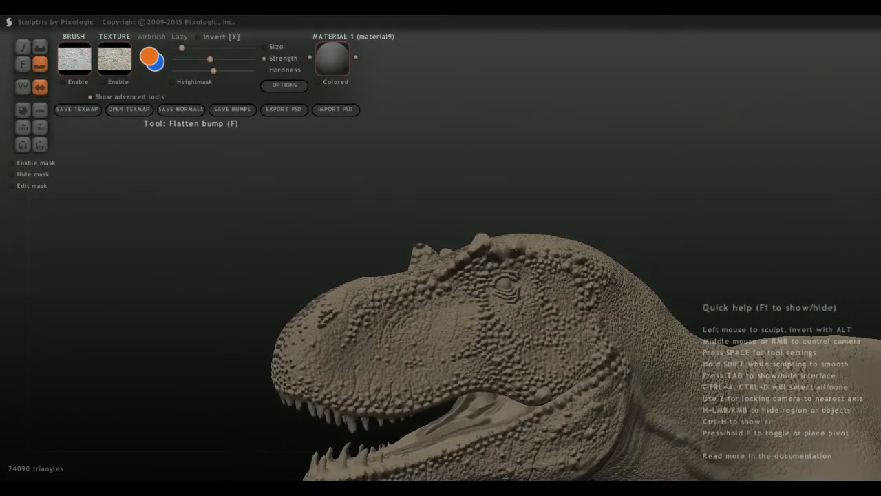
Inspect the mouth interior, jaw scales and neck folds up close, and review the whole body from both sides.
alt+middle_drag(505, 284, 336, 231)
middle_drag(441, 276, 544, 235)
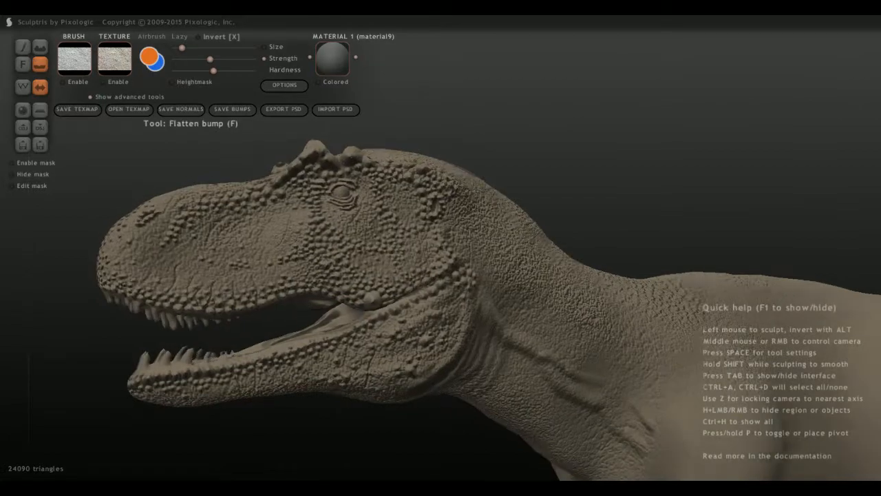
middle_drag(386, 262, 599, 261)
middle_drag(441, 262, 255, 224)
scroll(420, 225, up, 5)
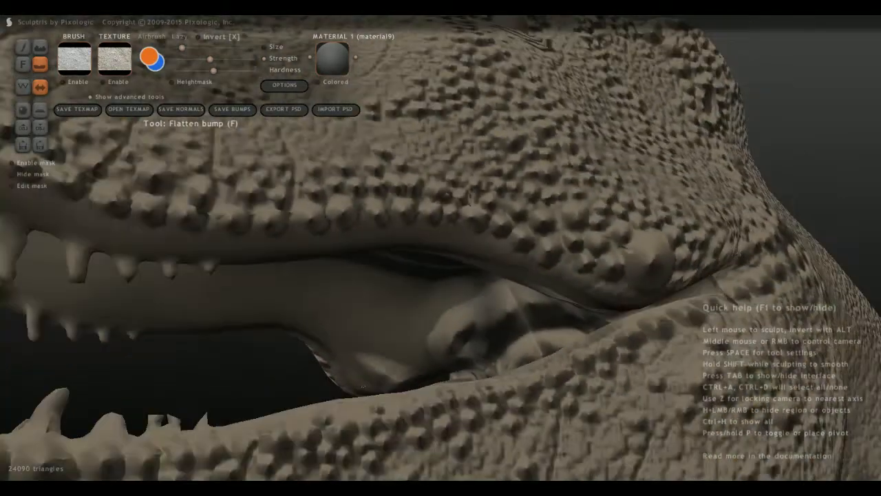
scroll(363, 387, down, 3)
middle_drag(363, 387, 368, 431)
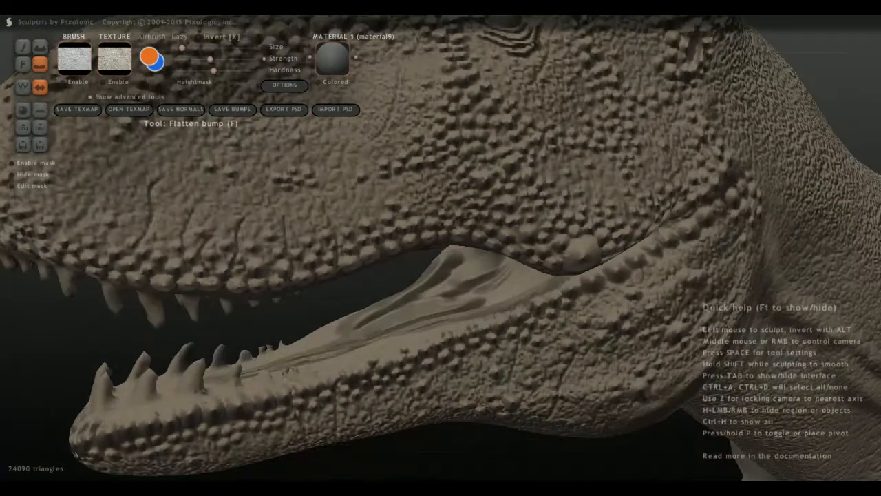
scroll(368, 431, down, 3)
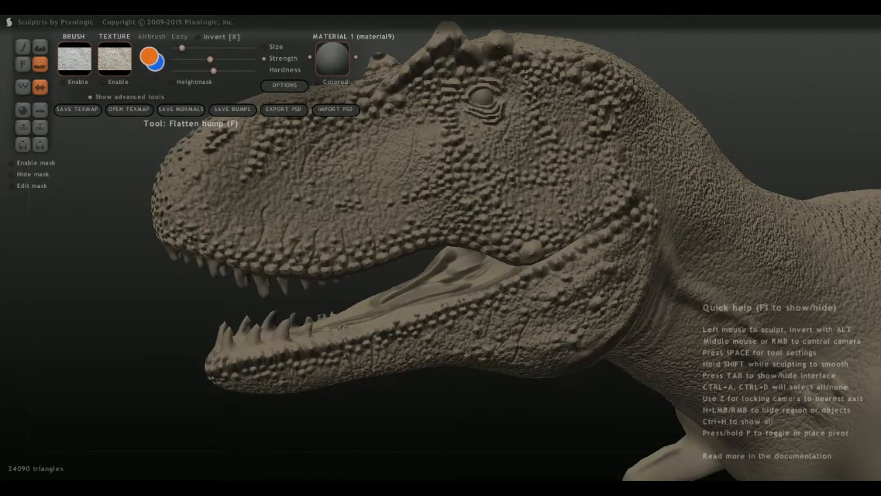
middle_drag(386, 234, 698, 230)
scroll(441, 247, down, 10)
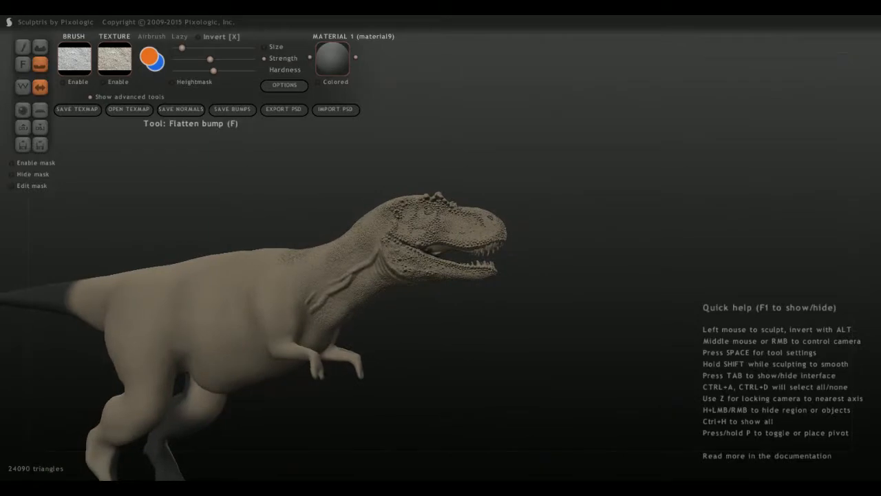
middle_drag(440, 275, 644, 267)
middle_drag(482, 275, 421, 277)
scroll(454, 276, up, 5)
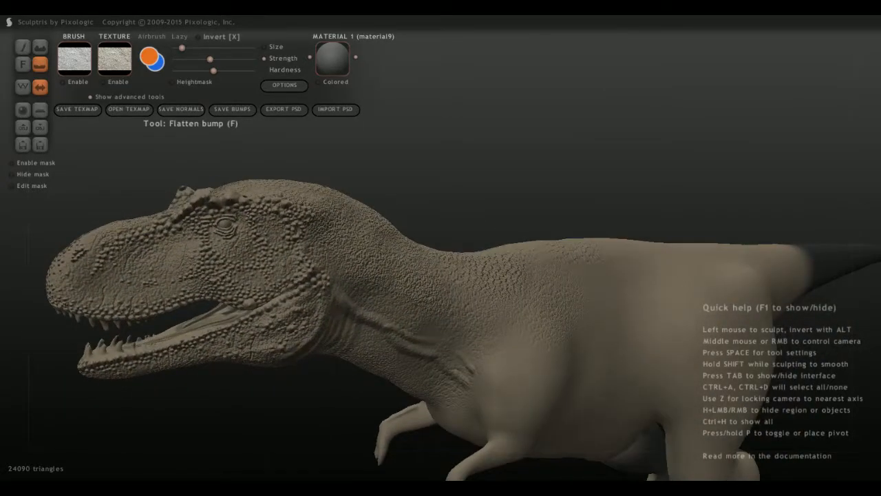
Change the paint texture to the spotted hide image, and replace it with the orange bumpy scale image.
click(75, 59)
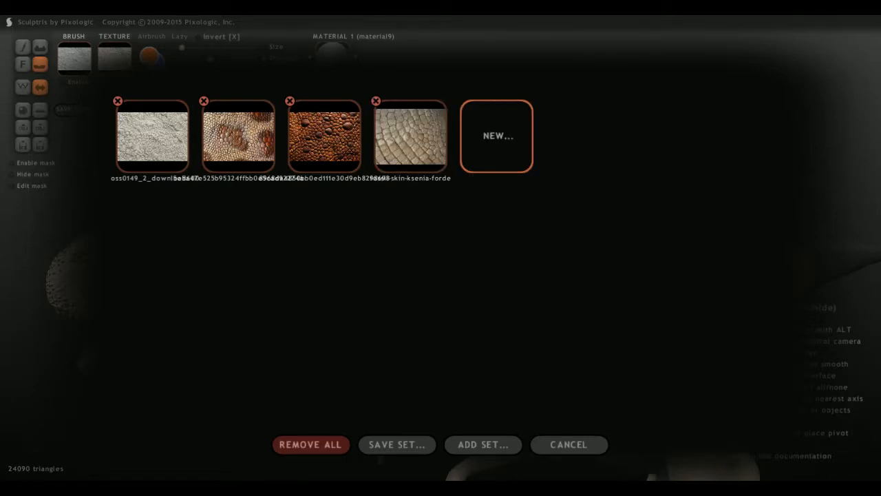
click(238, 136)
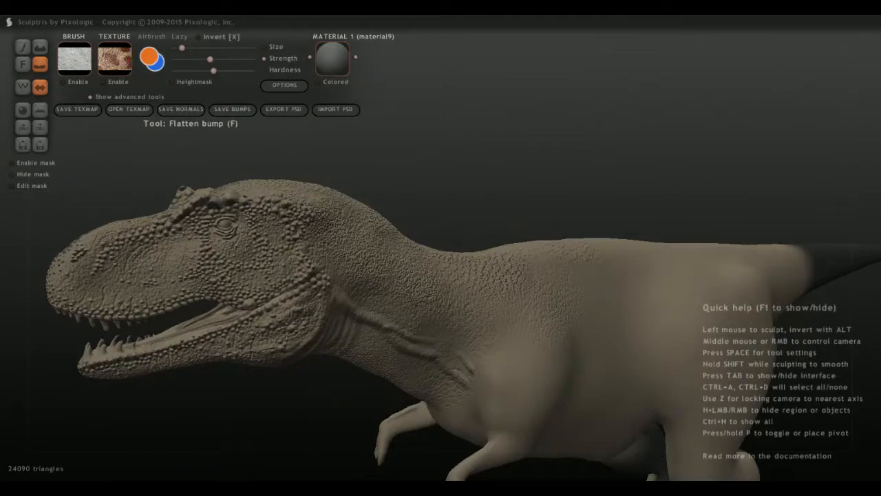
middle_drag(441, 207, 523, 261)
click(74, 59)
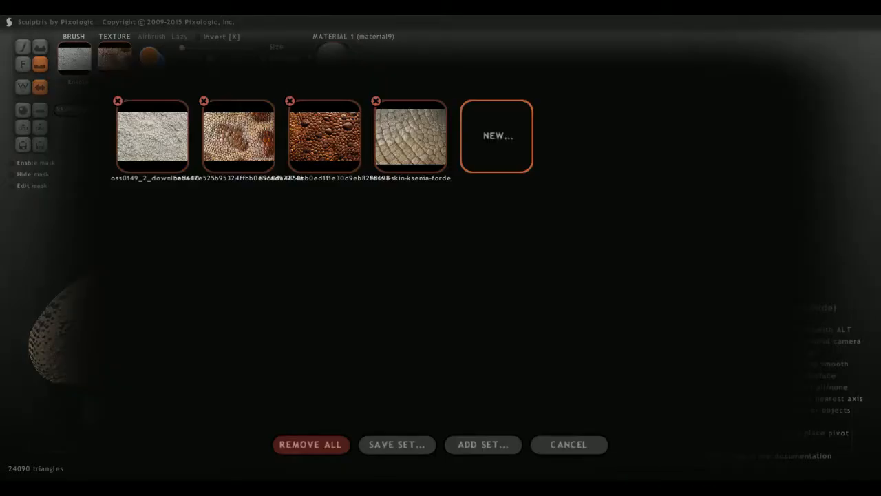
click(324, 137)
scroll(441, 248, down, 3)
middle_drag(413, 234, 537, 269)
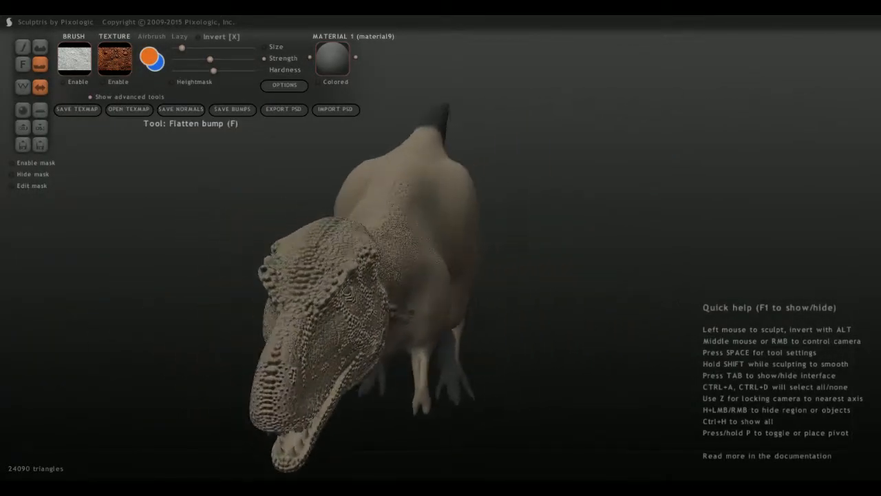
Enable the orange scale texture for the Paint color tool and enlarge the brush.
click(103, 82)
key(d)
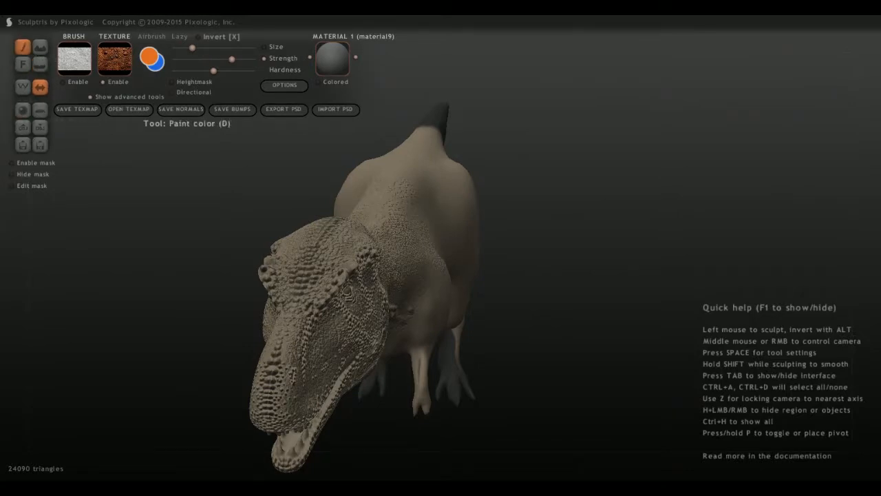
key(x)
key(x)
click(115, 59)
click(324, 137)
drag(192, 47, 200, 48)
middle_drag(386, 206, 438, 310)
drag(200, 47, 212, 47)
click(114, 59)
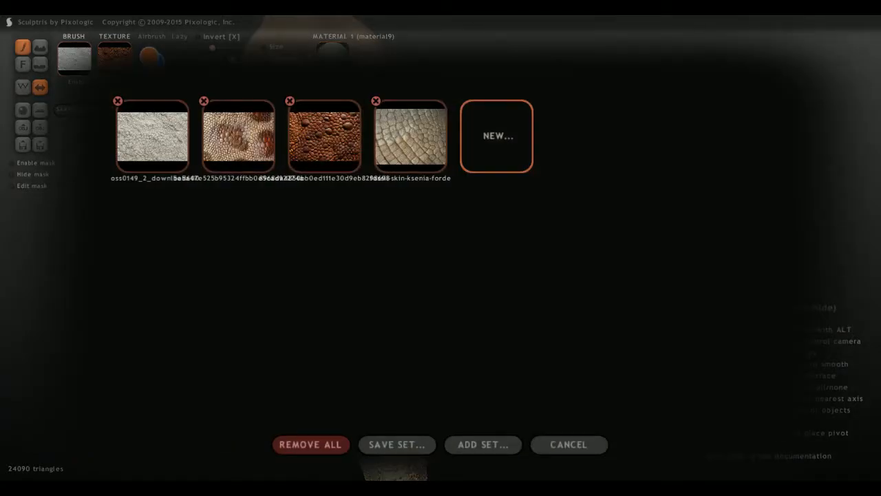
click(568, 444)
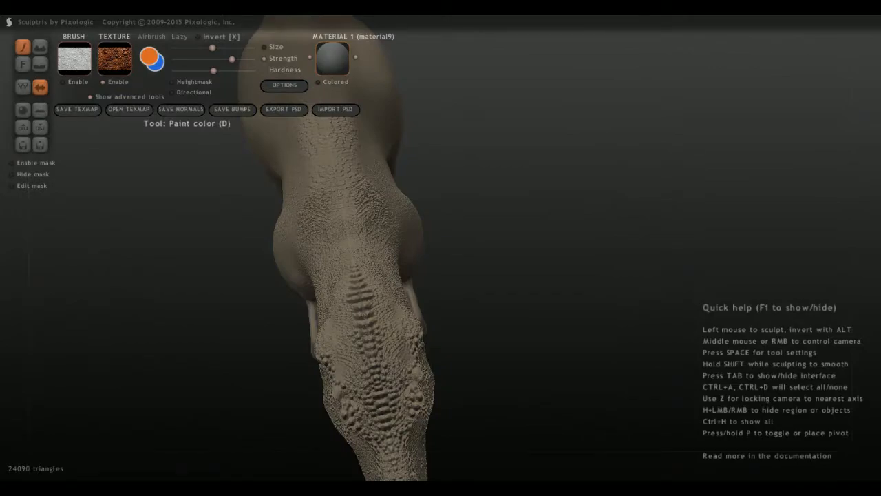
Use the bumpy scale image as the enabled brush alpha for Paint color.
click(74, 59)
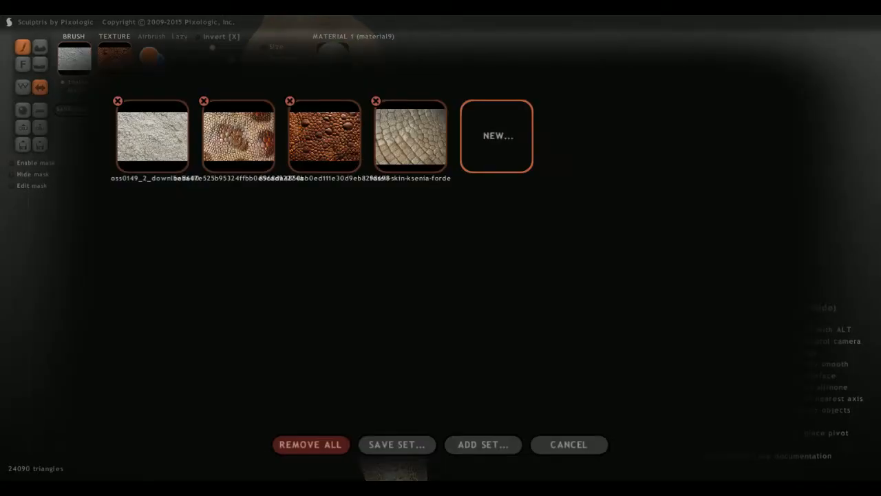
click(324, 137)
scroll(385, 276, down, 3)
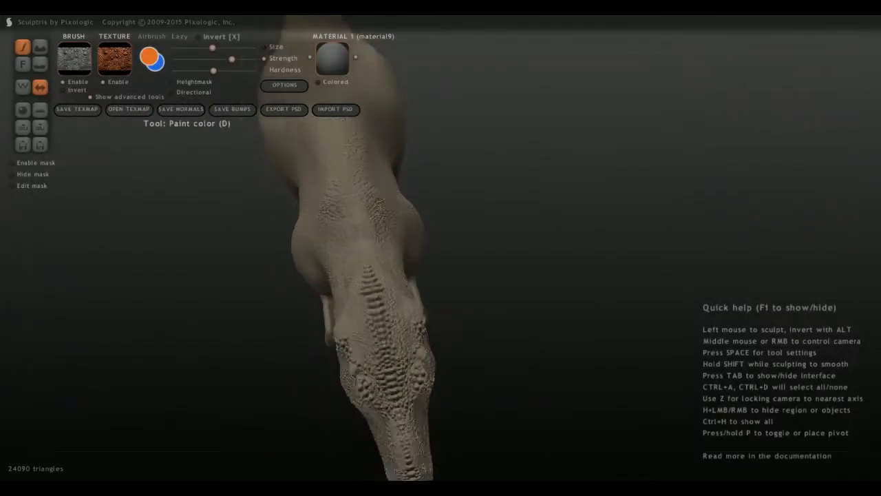
middle_drag(551, 254, 433, 196)
Set the primary paint color to a reddish brown.
click(149, 57)
drag(486, 129, 472, 163)
click(383, 358)
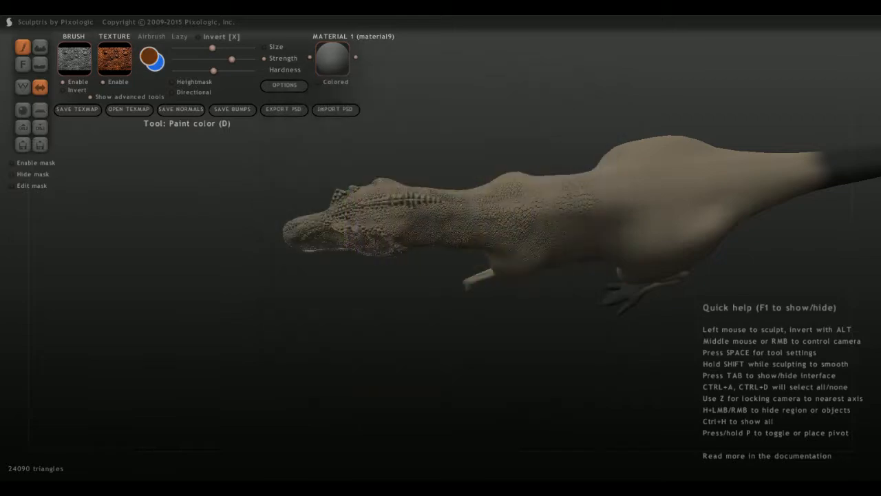
Try painting a symmetrical patch of orange scale texture across the back above the hips, and undo it.
scroll(413, 234, up, 4)
scroll(440, 234, down, 3)
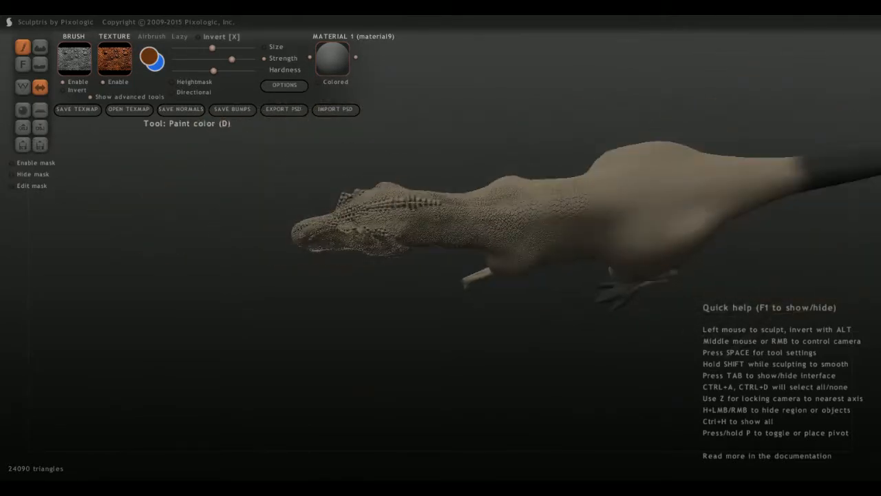
alt+middle_drag(551, 231, 322, 231)
scroll(440, 234, up, 4)
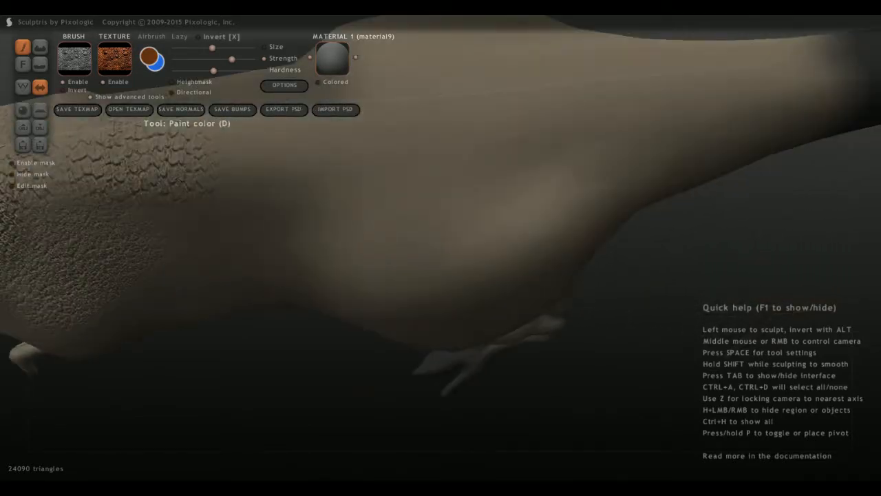
scroll(440, 234, down, 4)
drag(457, 201, 460, 208)
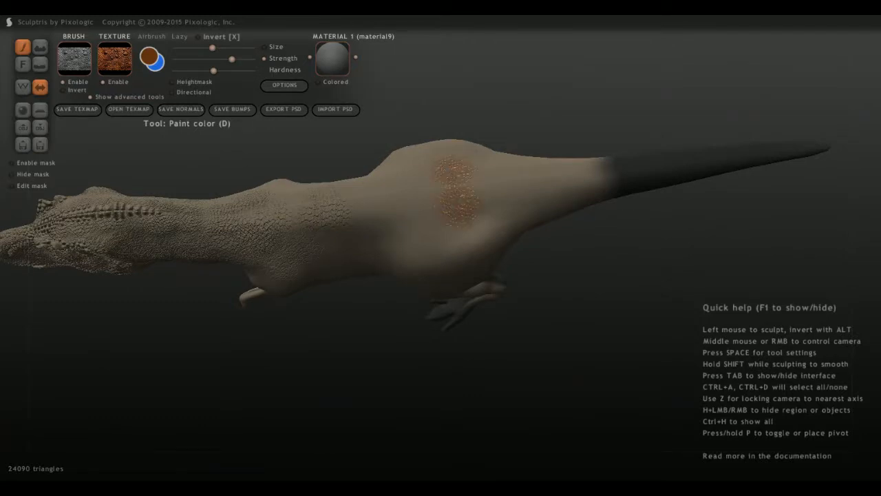
scroll(460, 206, up, 3)
mouse_move(460, 206)
middle_down()
mouse_move(296, 265)
mouse_move(327, 275)
mouse_move(475, 262)
mouse_move(517, 241)
middle_up()
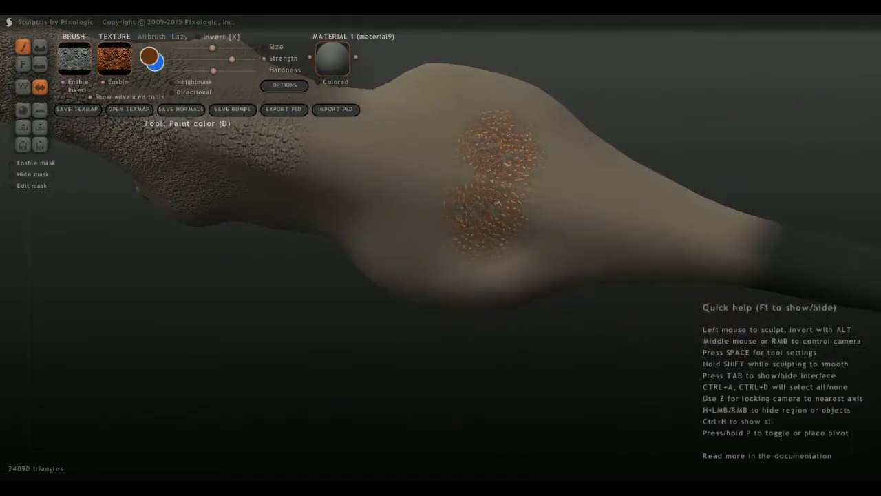
key(ctrl+z)
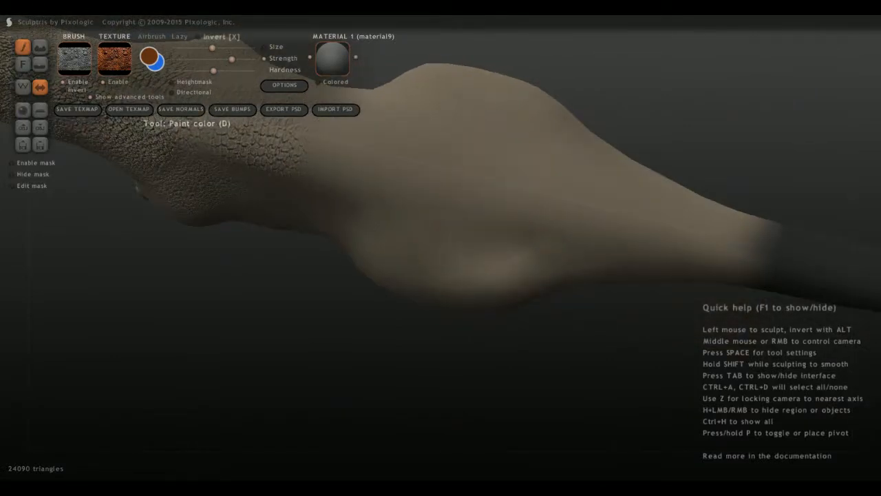
Set the primary paint color to a dark brown and paint a symmetrical patch of scale texture across the back above the hips.
click(150, 56)
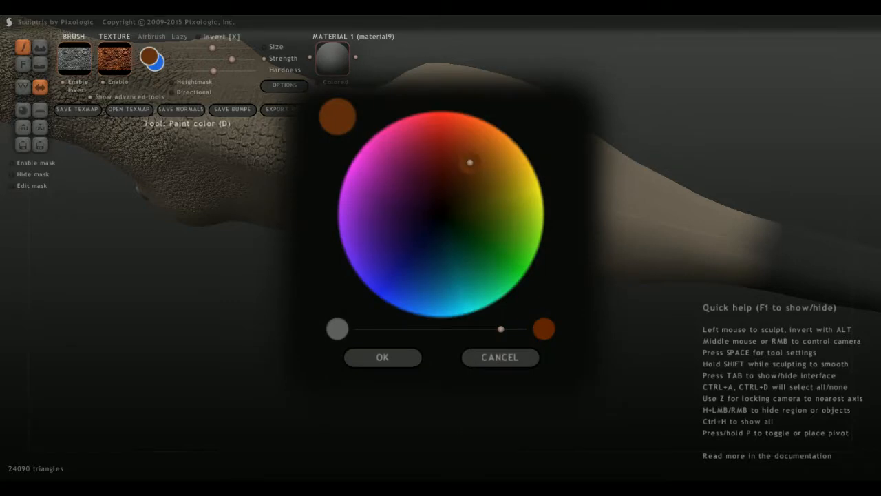
drag(469, 163, 468, 190)
click(383, 358)
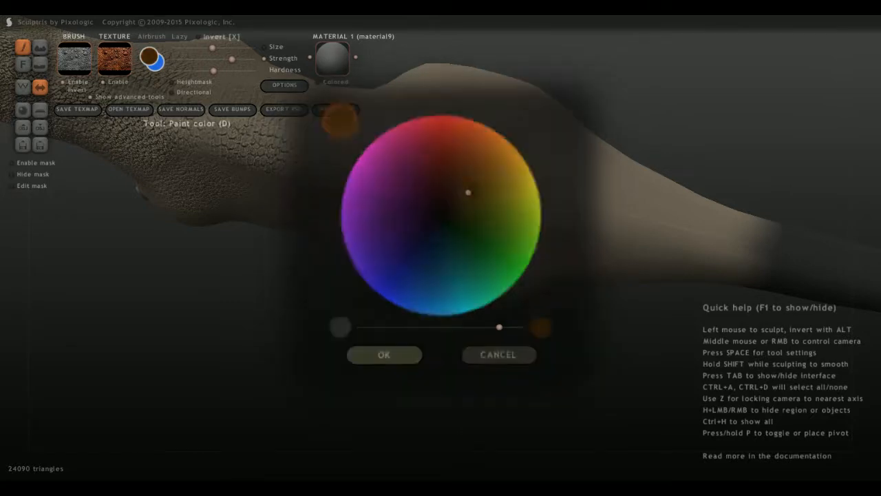
drag(477, 155, 473, 201)
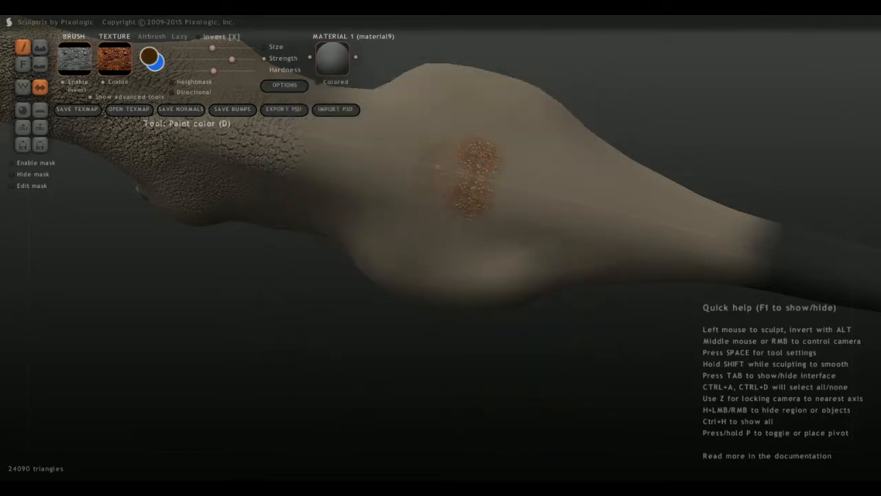
drag(437, 166, 427, 197)
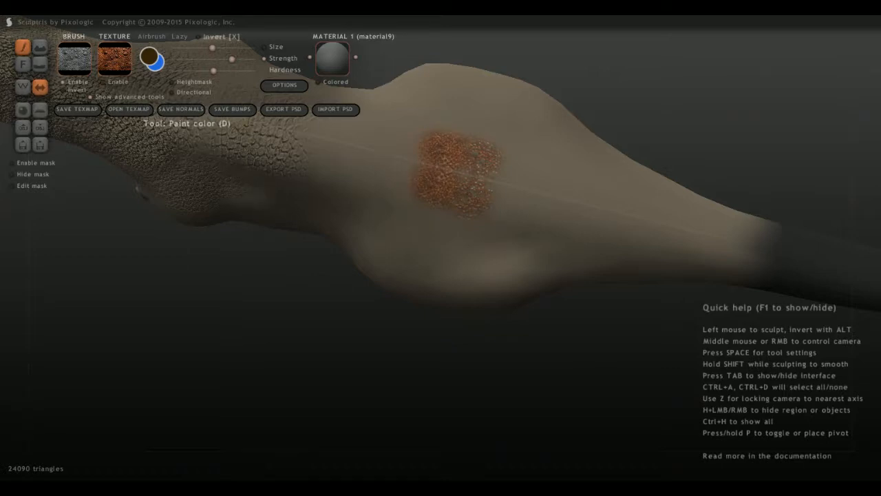
Undo the last painted scale patch and slightly lower the brush strength.
key(ctrl+z)
click(226, 59)
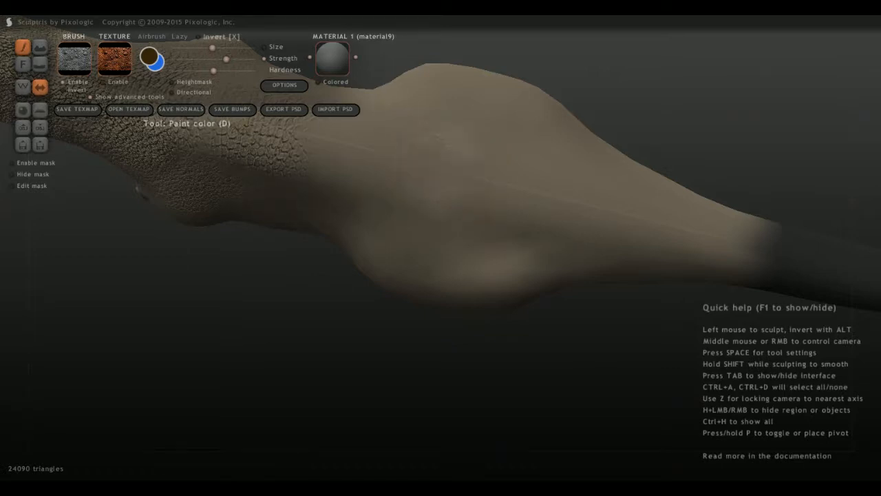
Try painting symmetrical dark brown patches of bumpy scale texture on the back above the hips, and undo them.
click(438, 186)
scroll(439, 185, up, 4)
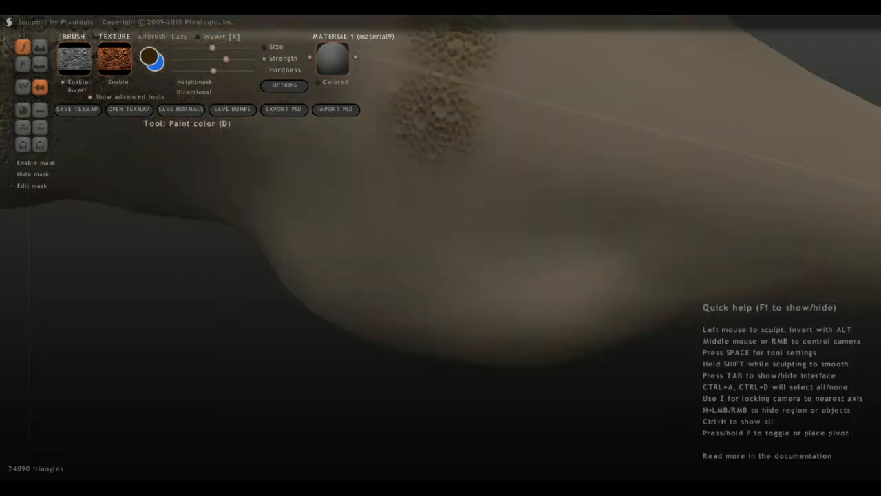
alt+middle_drag(439, 186, 518, 313)
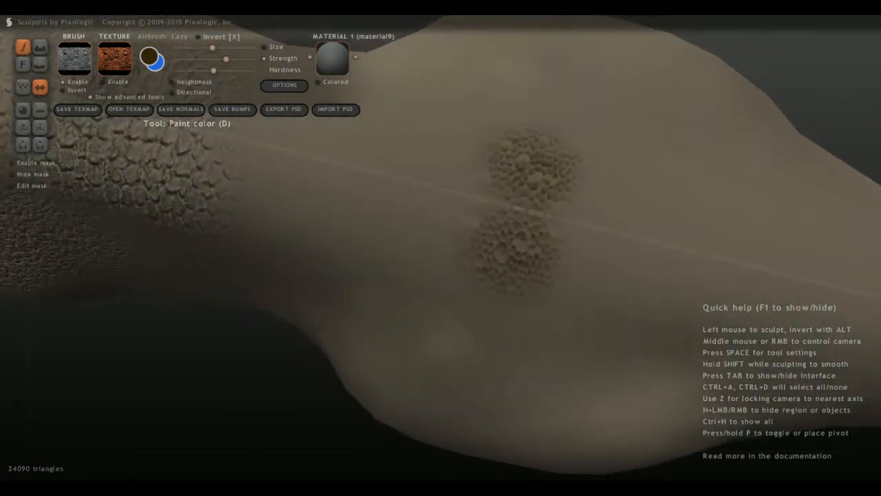
scroll(517, 312, down, 6)
key(z)
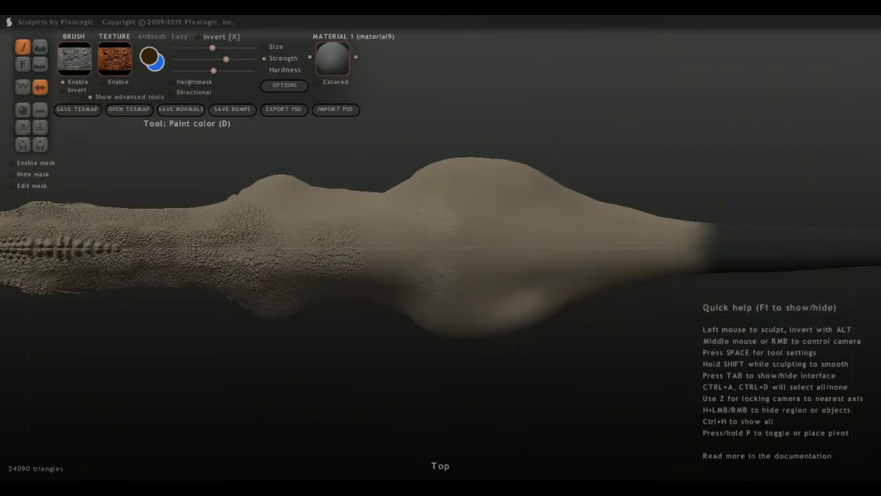
scroll(441, 248, up, 5)
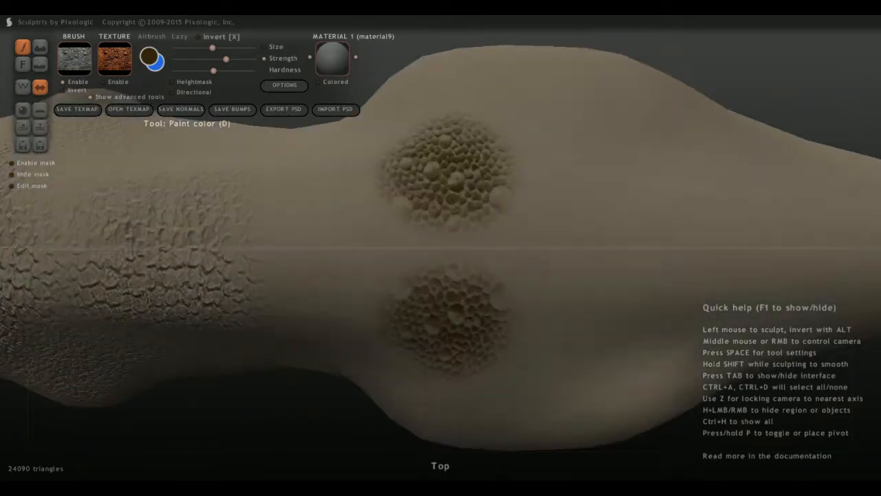
key(ctrl+z)
key(ctrl+z)
key(ctrl+z)
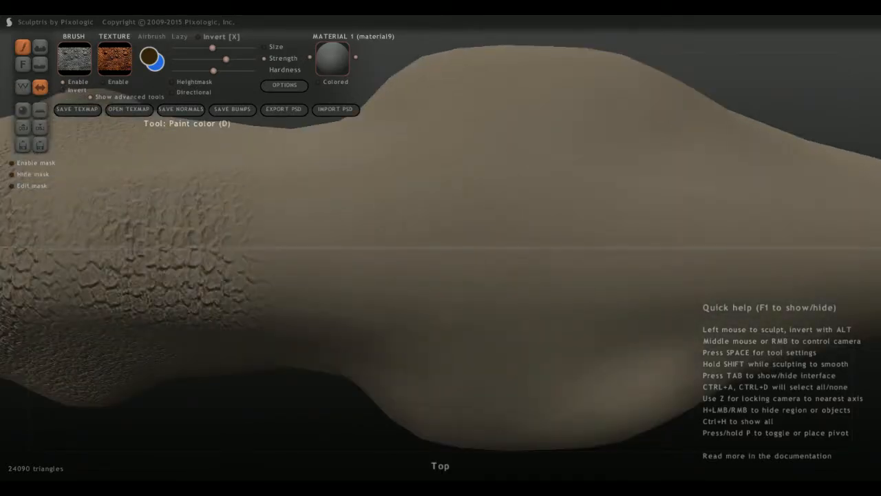
Paint dark brown scale texture along the side of the snout from the nostril toward the cheek.
scroll(440, 248, down, 5)
alt+middle_drag(275, 275, 692, 226)
scroll(441, 247, up, 5)
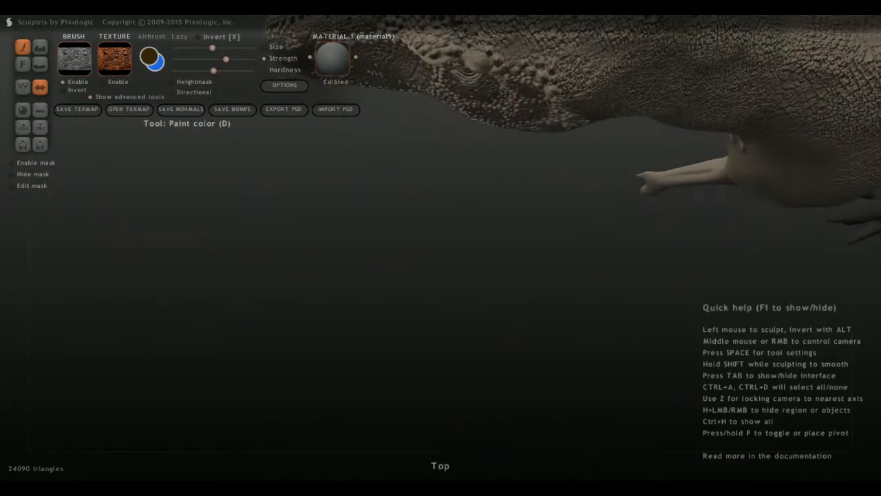
scroll(441, 248, down, 3)
middle_drag(441, 248, 522, 381)
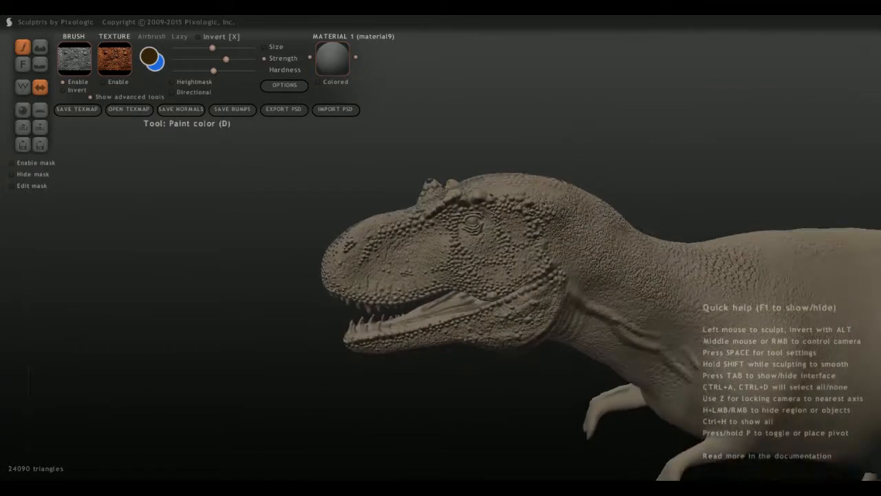
drag(399, 270, 349, 270)
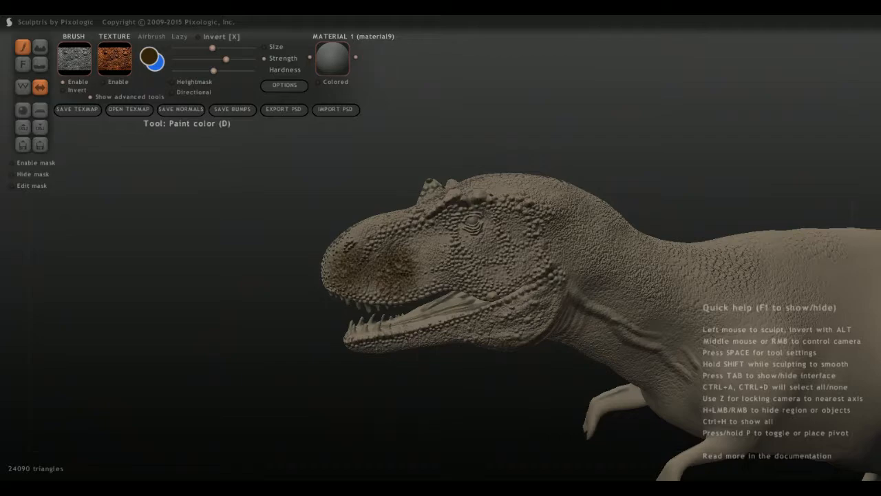
scroll(348, 269, up, 3)
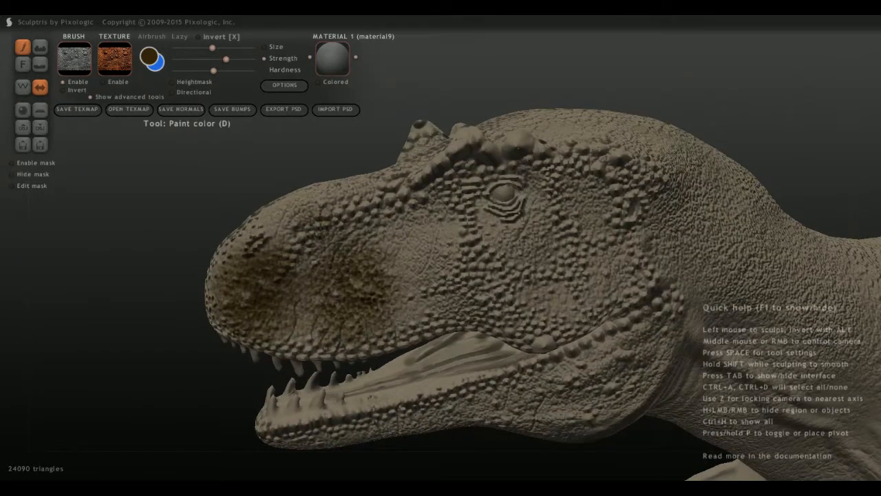
scroll(542, 294, down, 3)
mouse_move(423, 258)
mouse_down()
mouse_move(481, 288)
mouse_move(430, 292)
mouse_up()
mouse_move(370, 356)
middle_down()
mouse_move(452, 347)
mouse_move(387, 333)
middle_up()
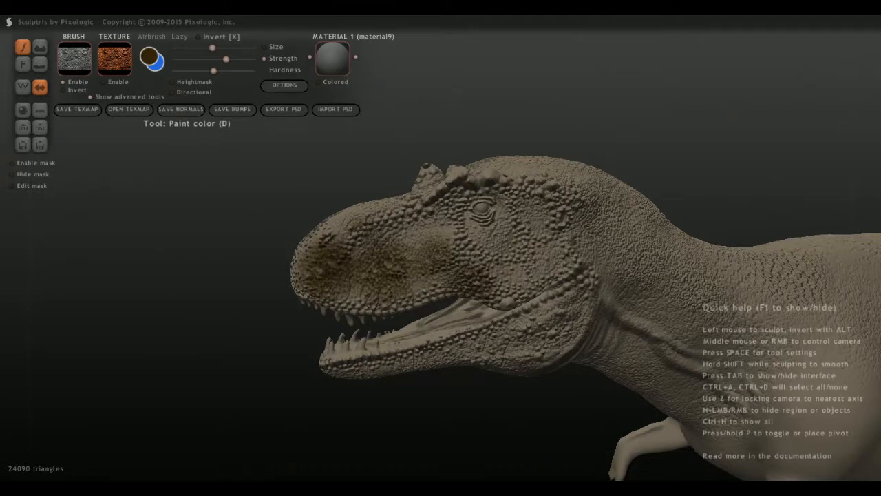
Set the primary paint color to a pale beige and paint it over the dark brown area of the snout.
click(150, 57)
mouse_move(469, 190)
mouse_down()
mouse_move(481, 162)
mouse_move(507, 143)
mouse_up()
drag(501, 329, 398, 328)
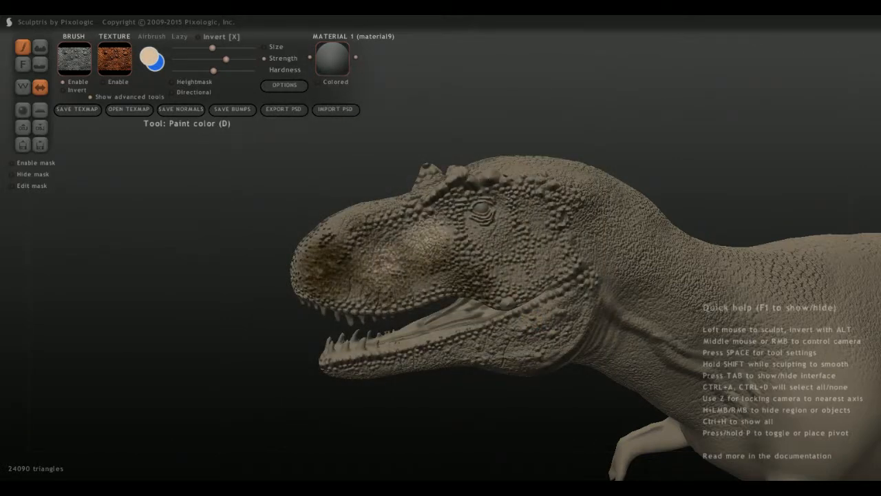
mouse_move(412, 256)
mouse_down()
mouse_move(440, 281)
mouse_move(344, 284)
mouse_move(319, 261)
mouse_move(413, 217)
mouse_up()
Set the primary paint color to a greyish tan and paint over the discolored side of the snout.
click(149, 57)
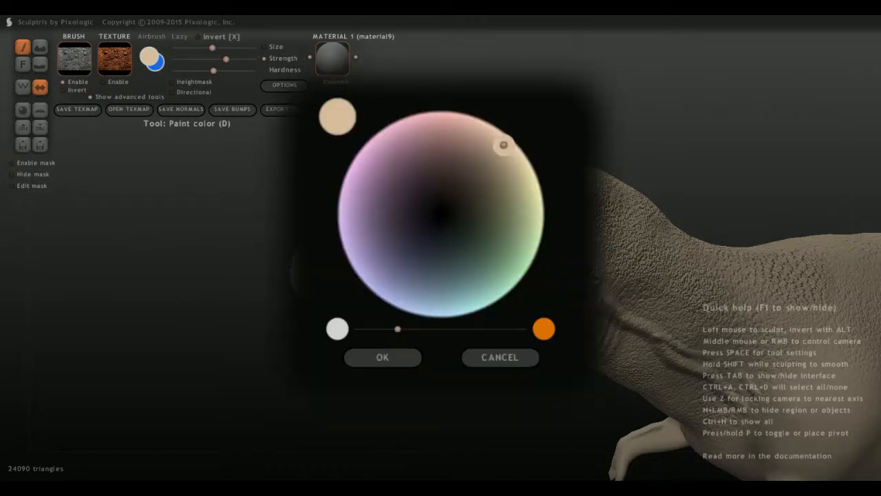
drag(504, 145, 495, 167)
click(383, 357)
mouse_move(457, 270)
mouse_down()
mouse_move(401, 245)
mouse_move(369, 262)
mouse_move(344, 296)
mouse_move(311, 265)
mouse_move(346, 224)
mouse_move(329, 227)
mouse_up()
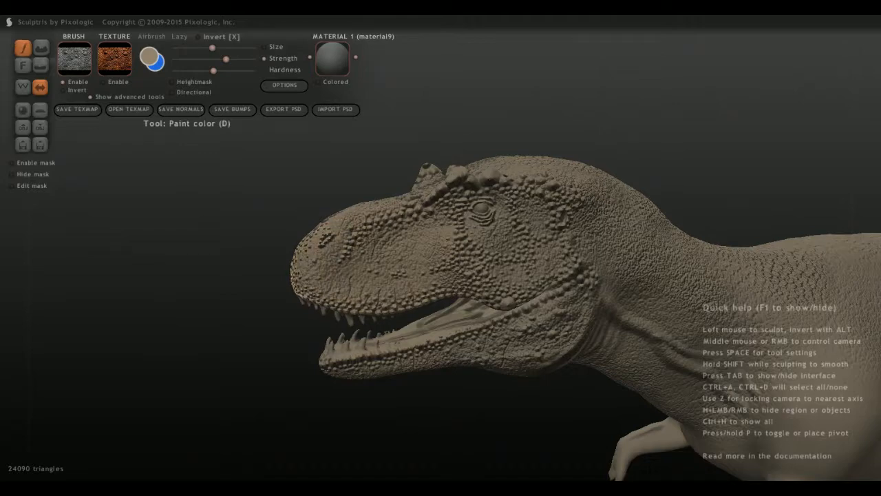
Use the pale cracked lizard-skin image as the brush alpha, and undo the test stroke on the snout.
click(75, 59)
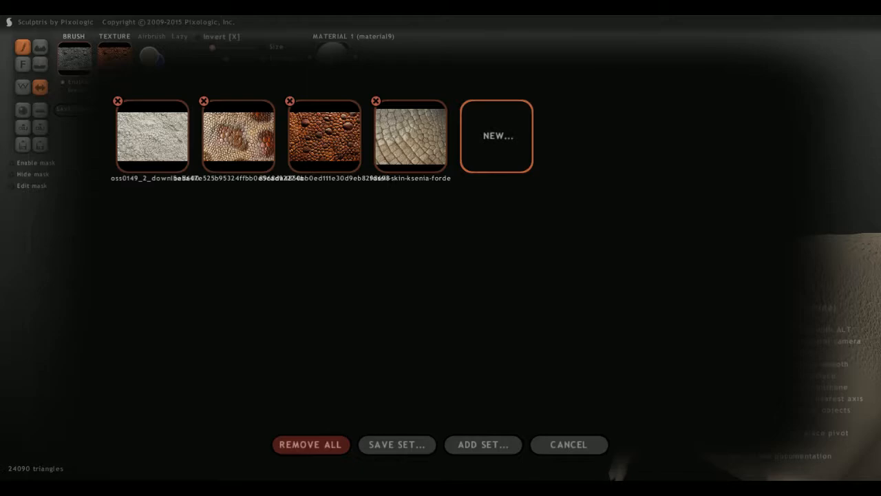
click(152, 136)
click(74, 59)
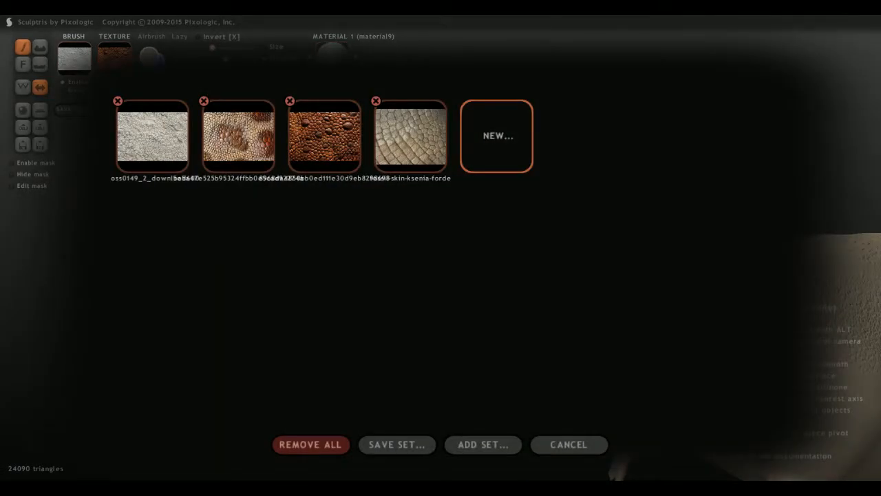
click(410, 136)
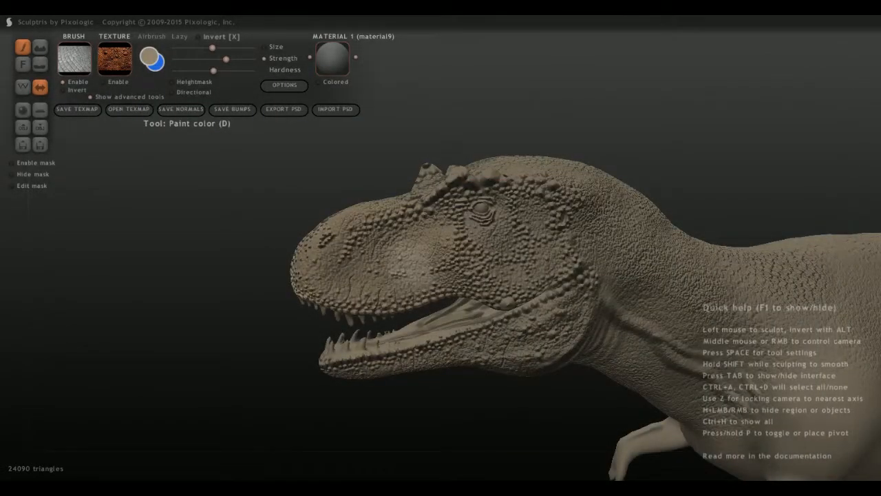
key(ctrl+z)
Set the primary paint color to a pale cream.
click(149, 56)
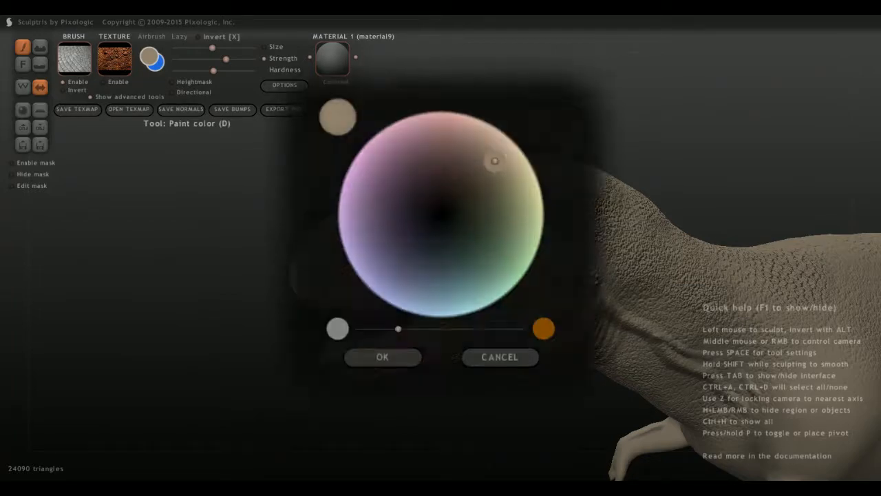
drag(495, 163, 524, 155)
click(382, 357)
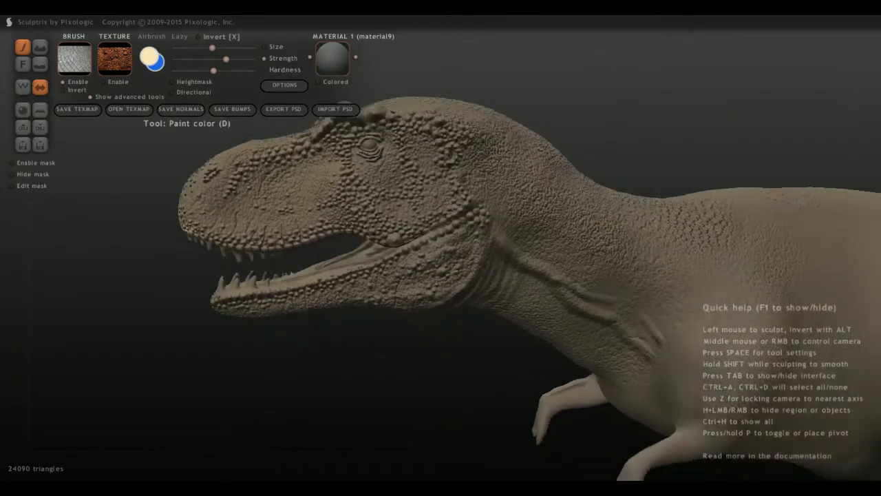
Try painting a cream patch of scale texture on the shoulder above the arm, and undo it.
mouse_move(727, 385)
alt+middle_down()
mouse_move(480, 346)
mouse_move(451, 332)
alt+middle_up()
drag(443, 306, 445, 306)
scroll(444, 306, up, 3)
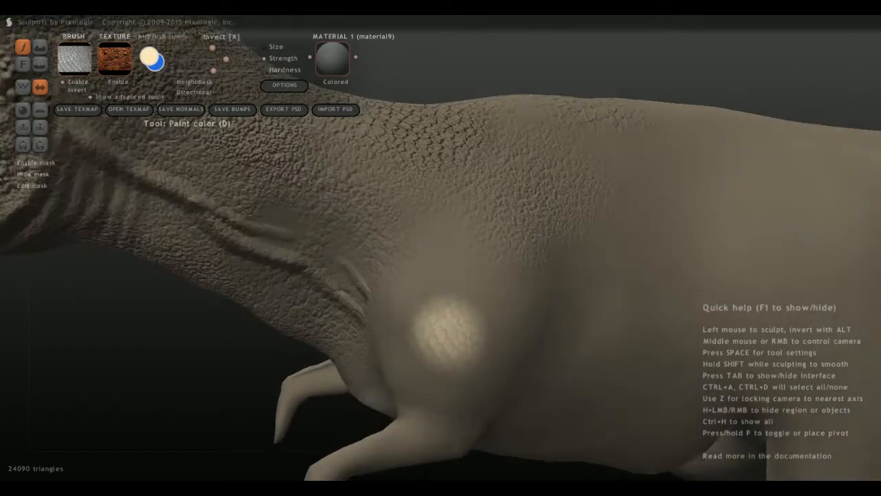
middle_drag(444, 305, 524, 318)
scroll(475, 303, down, 3)
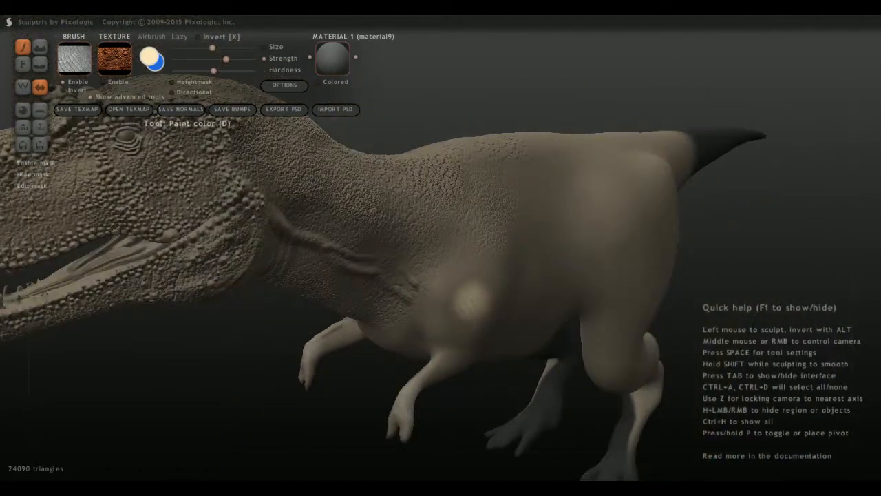
key(ctrl+z)
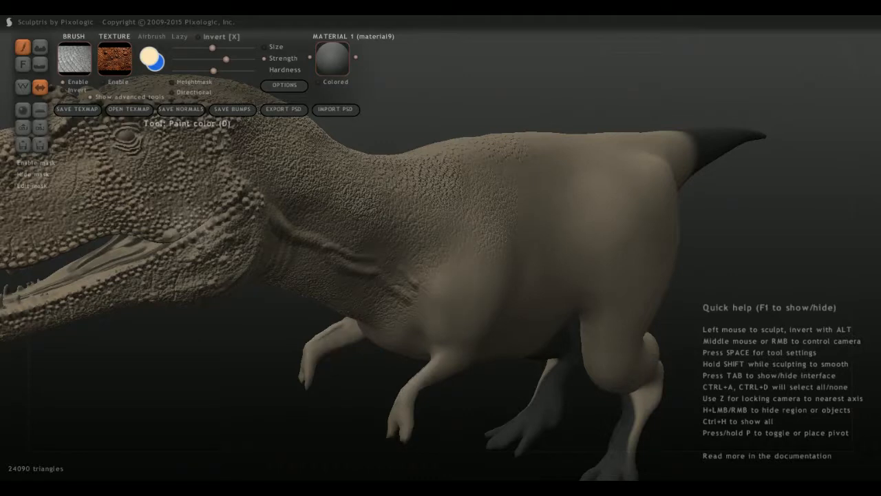
Paint cream scale texture over the snout, cheek and lower jaw.
drag(177, 191, 175, 196)
scroll(141, 282, down, 3)
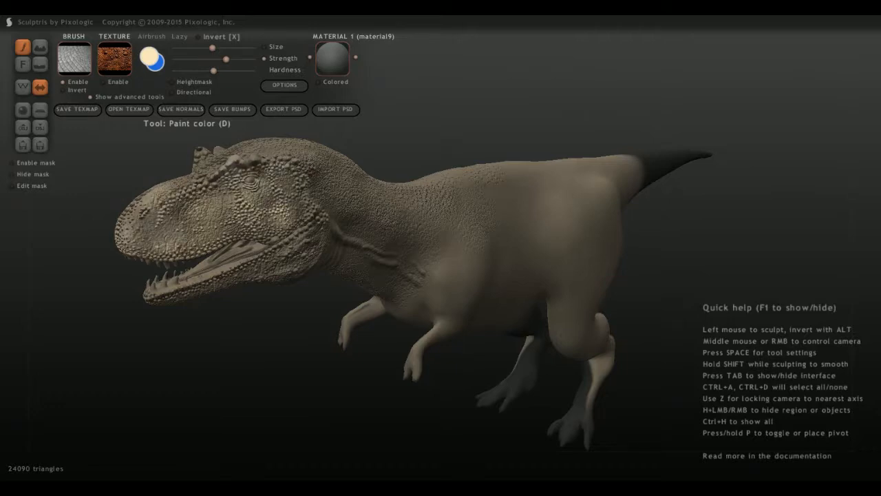
scroll(199, 267, up, 5)
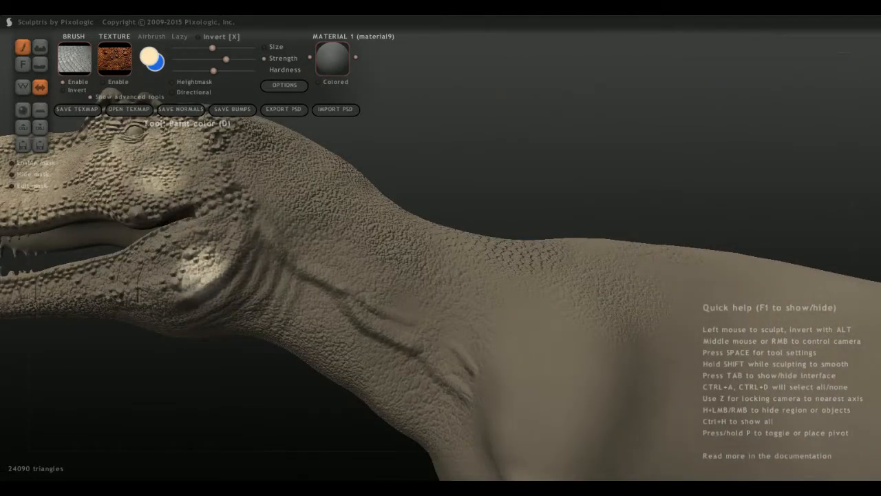
scroll(200, 265, down, 5)
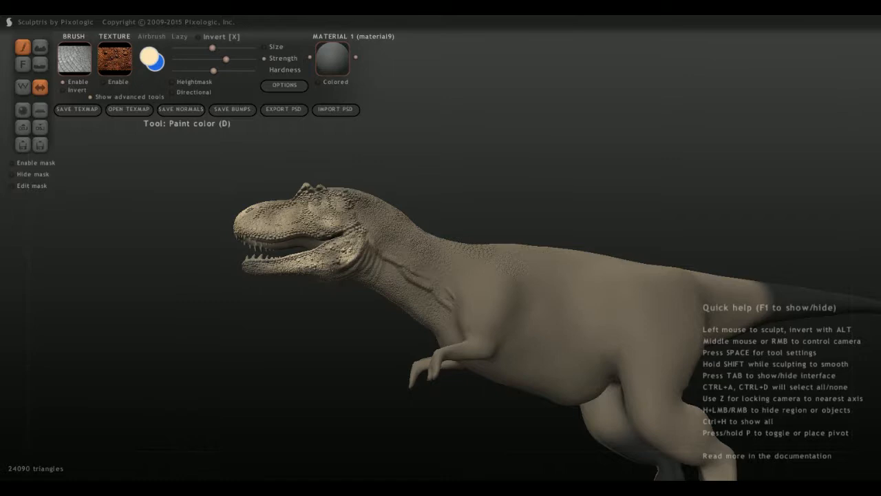
Paint cream scale texture along the throat and the underside of the neck.
mouse_move(330, 253)
middle_down()
mouse_move(389, 281)
mouse_move(360, 266)
middle_up()
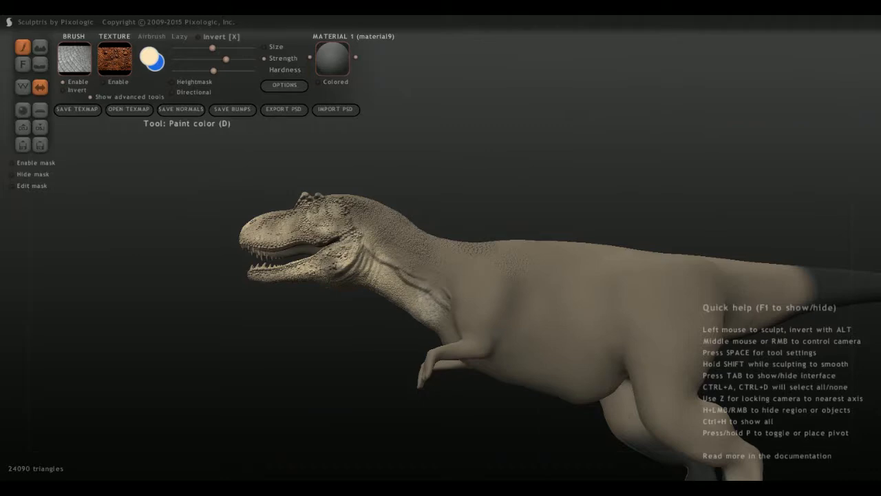
scroll(420, 261, up, 3)
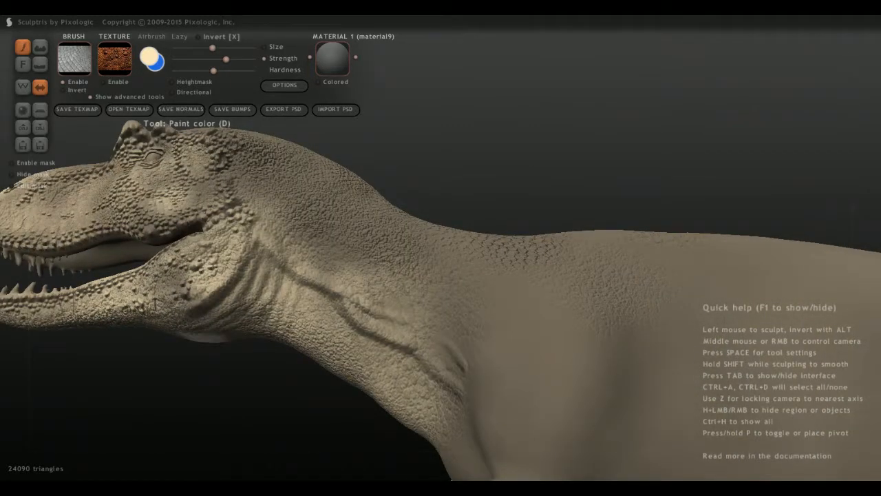
scroll(186, 320, down, 3)
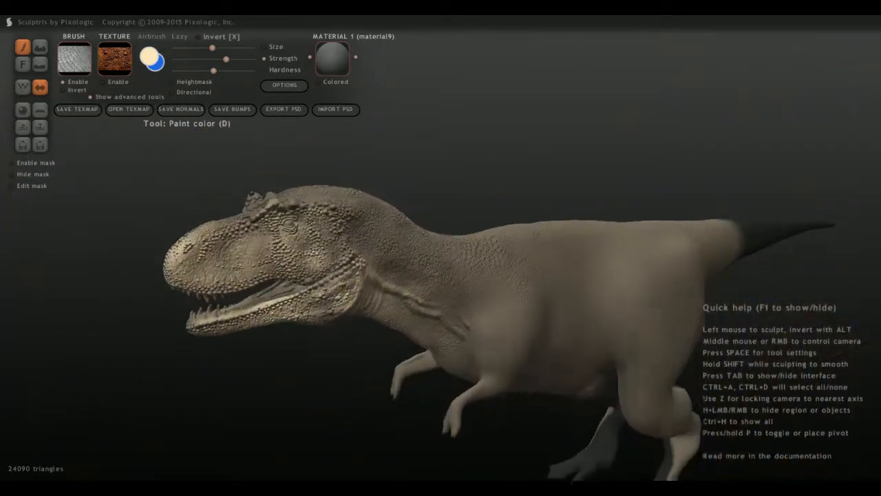
middle_drag(441, 276, 437, 290)
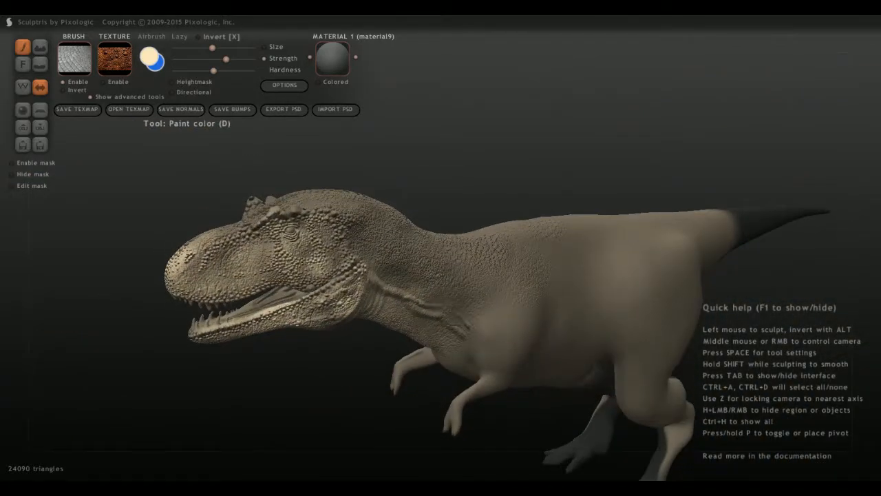
Set the primary paint color to a dark greyish brown and paint scale texture over the cheek and side of the snout.
click(148, 56)
click(493, 187)
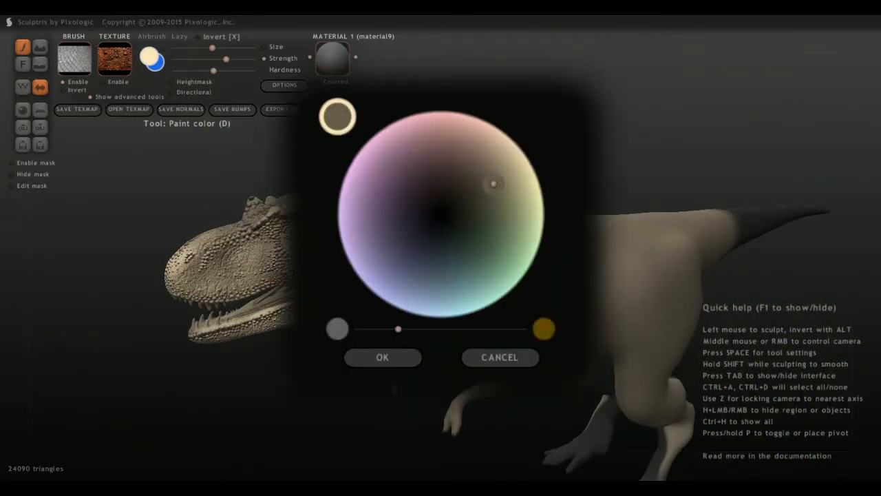
click(383, 356)
mouse_move(278, 247)
mouse_down()
mouse_move(238, 241)
mouse_move(227, 278)
mouse_up()
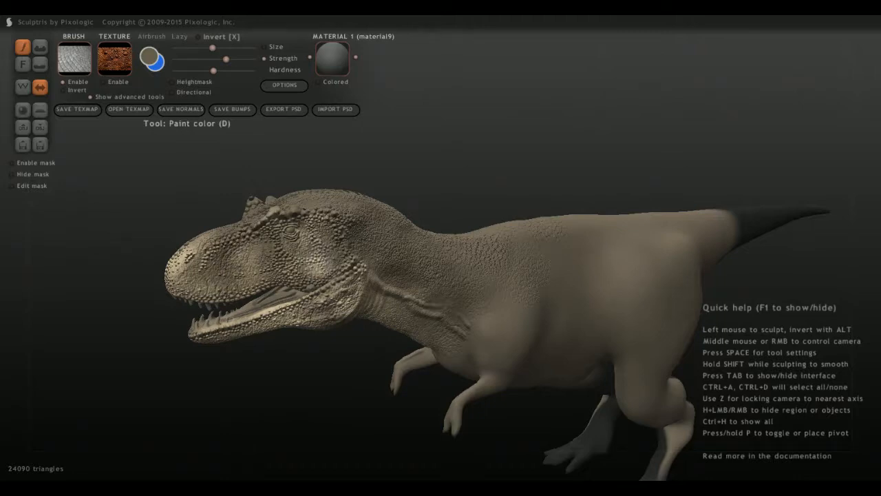
mouse_move(330, 310)
middle_down()
mouse_move(270, 279)
mouse_move(252, 282)
middle_up()
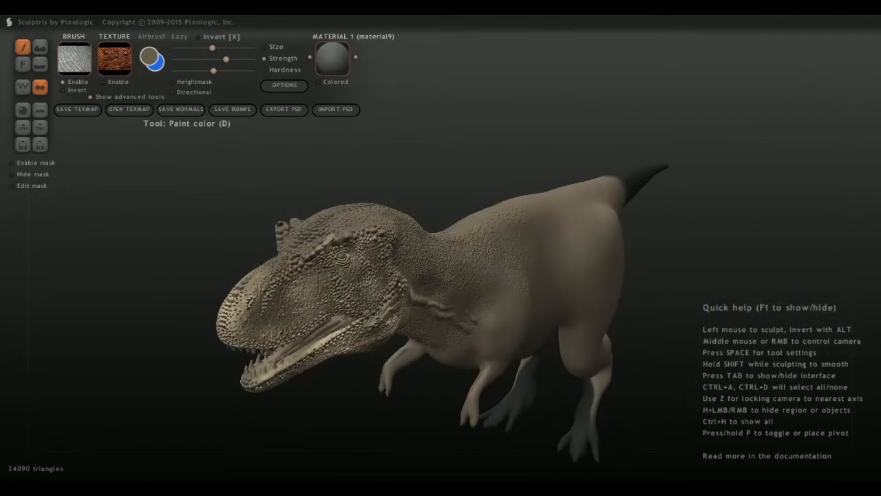
Set the primary paint color to a light tan and paint scale texture over the top of the head, face and neck.
click(150, 57)
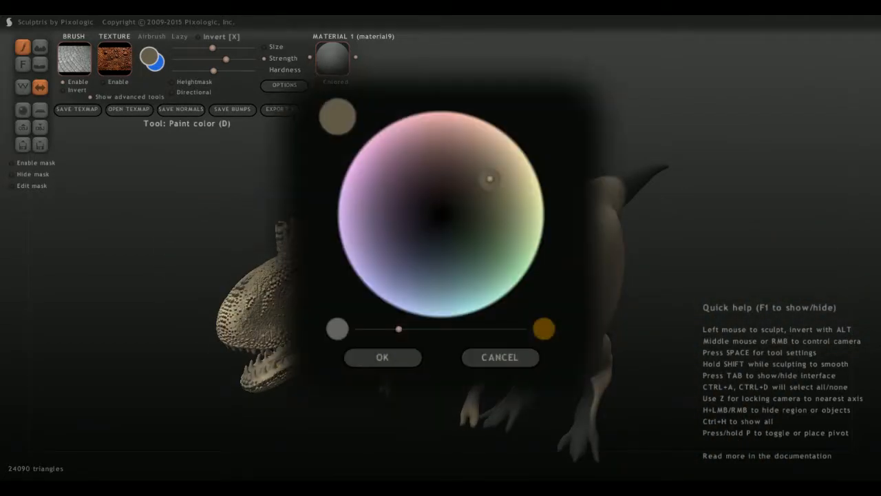
click(515, 165)
click(382, 357)
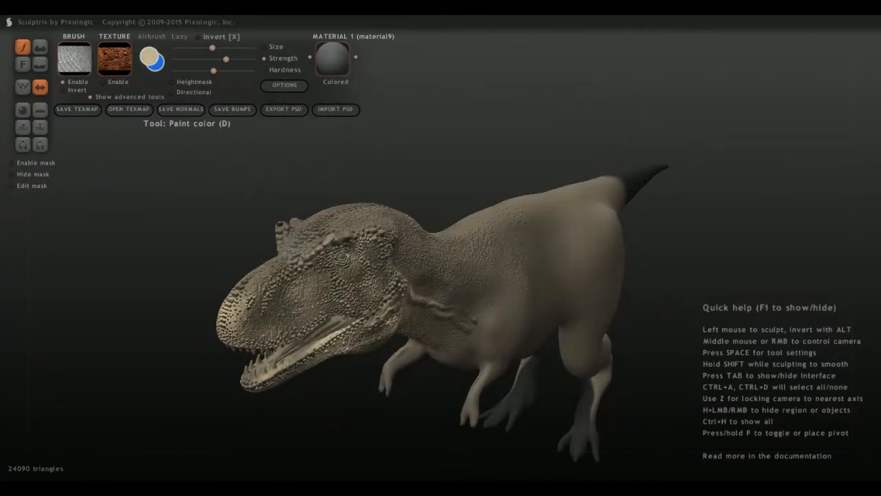
middle_drag(329, 242, 361, 365)
mouse_move(365, 362)
mouse_down()
mouse_move(380, 382)
mouse_move(377, 375)
mouse_move(368, 396)
mouse_up()
middle_drag(368, 396, 330, 292)
drag(334, 289, 358, 274)
middle_drag(358, 307, 336, 252)
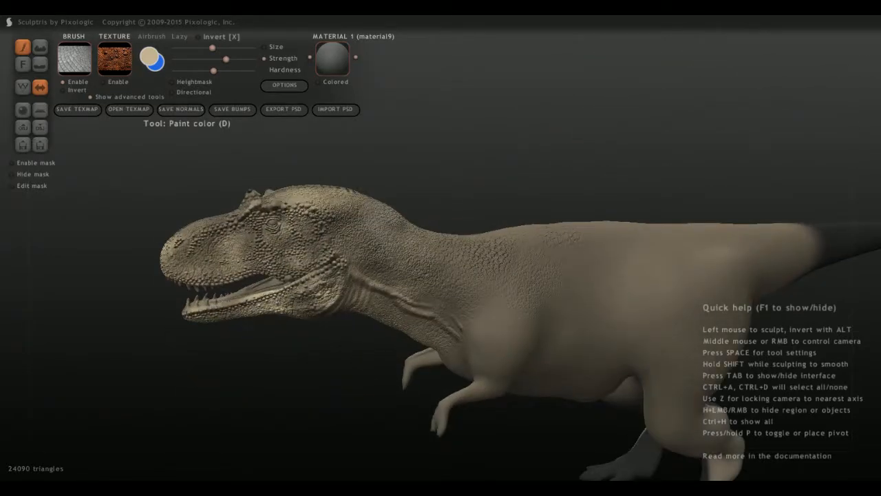
scroll(482, 324, up, 3)
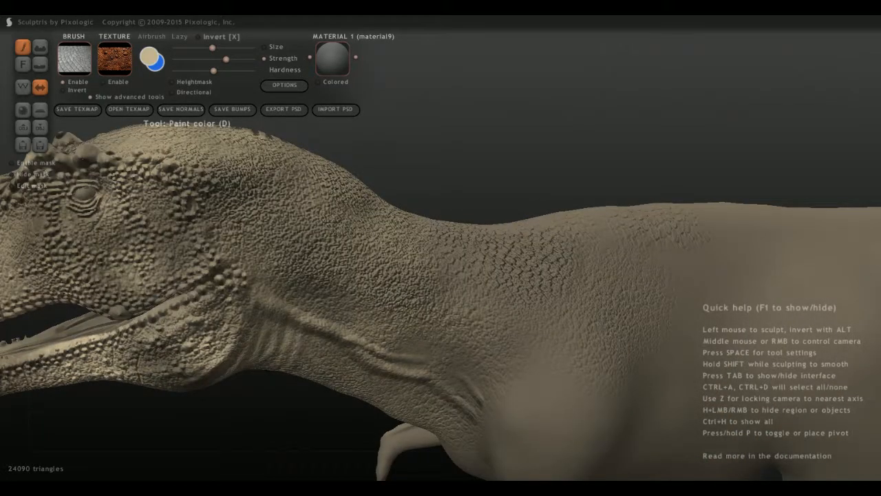
mouse_move(174, 382)
alt+middle_down()
mouse_move(395, 331)
mouse_move(457, 351)
mouse_move(453, 358)
alt+middle_up()
Set the primary paint color to a medium olive brown and paint scale texture over the face, lower jaw and neck.
click(150, 58)
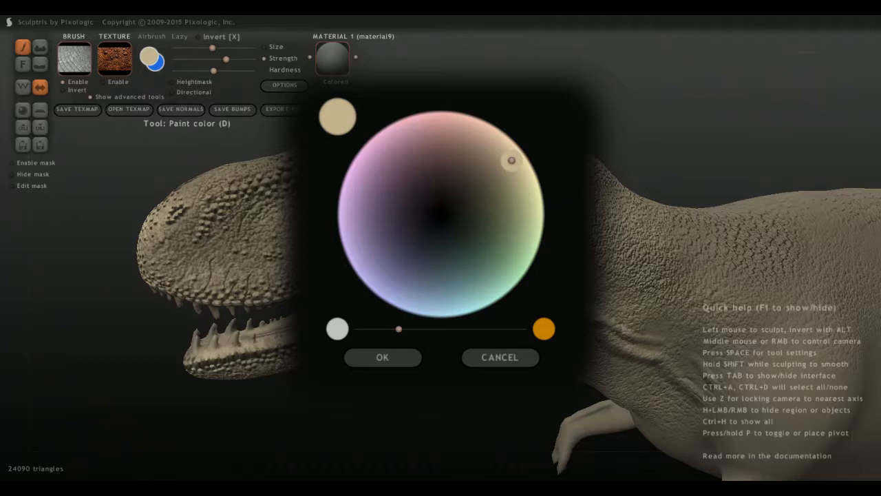
drag(512, 161, 501, 176)
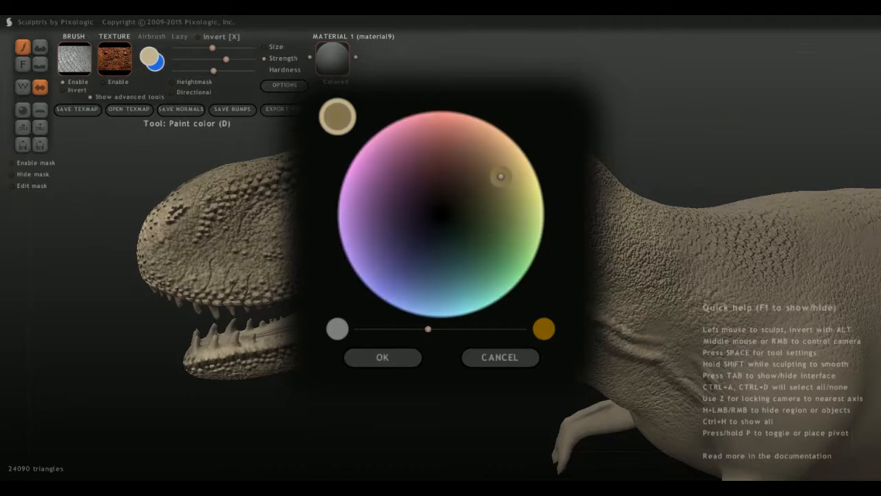
click(382, 357)
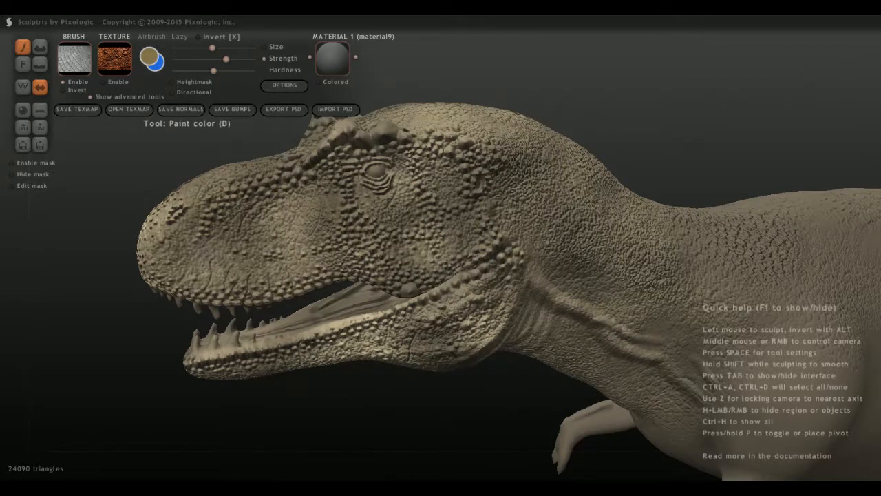
scroll(375, 241, down, 3)
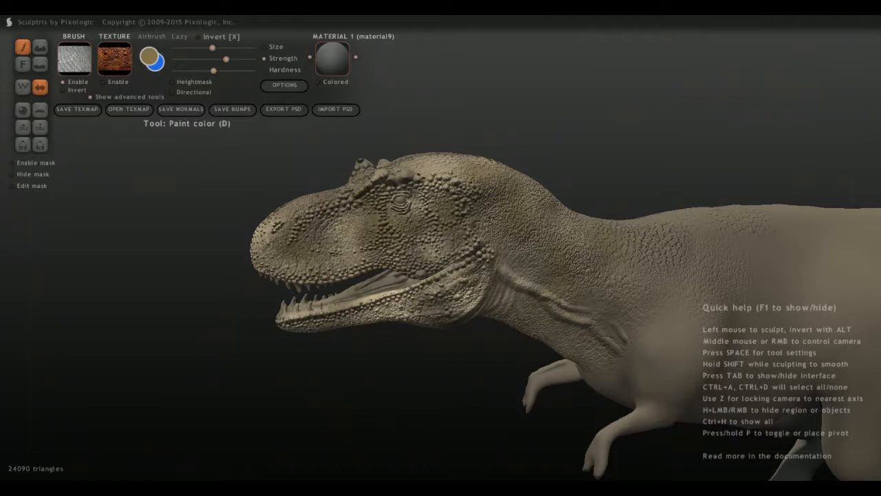
middle_drag(527, 325, 471, 276)
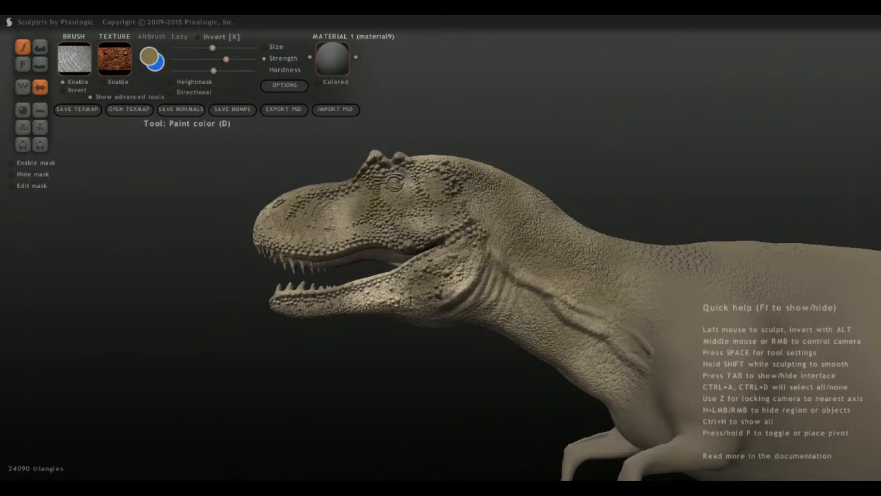
mouse_move(278, 303)
middle_down()
mouse_move(344, 332)
mouse_move(300, 305)
middle_up()
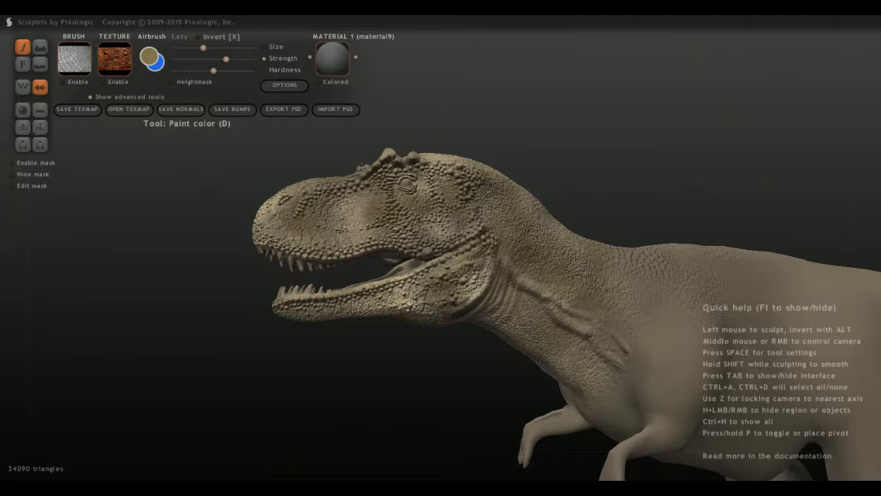
drag(267, 243, 348, 255)
middle_drag(348, 253, 366, 250)
drag(321, 241, 320, 243)
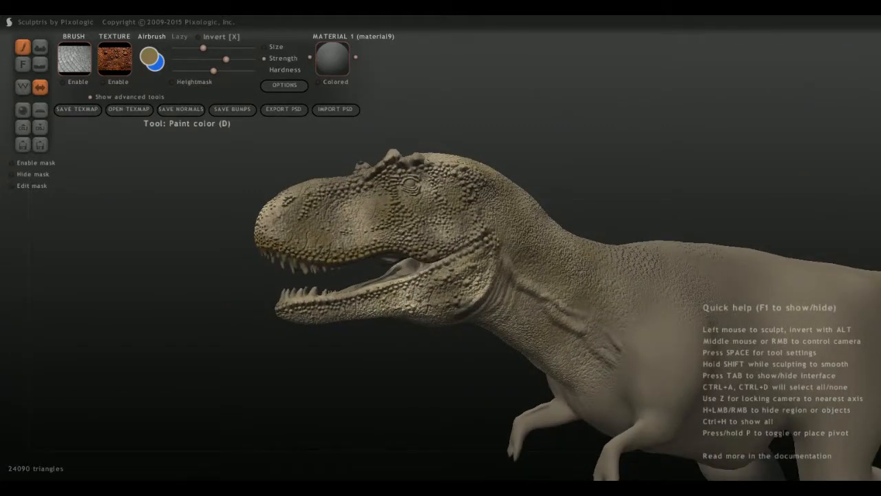
key(ctrl+z)
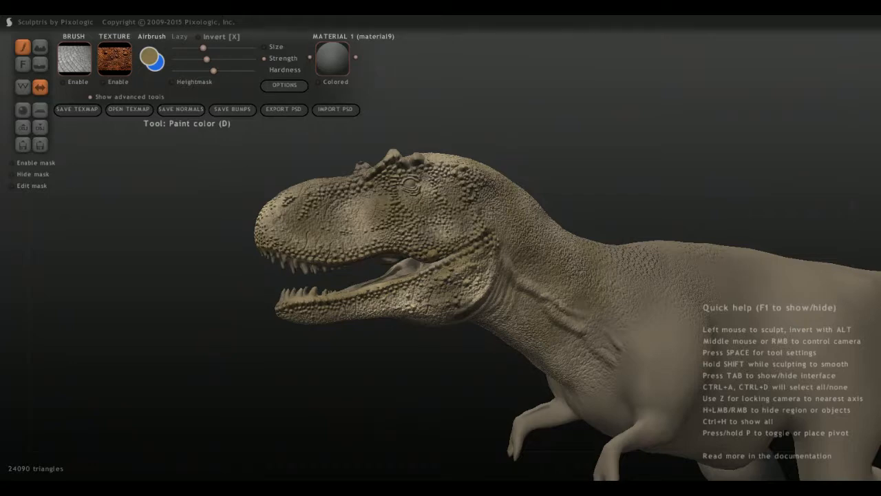
Set the primary paint color to a dark olive brown and airbrush it around the eye and along the snout.
click(150, 58)
mouse_move(496, 172)
mouse_down()
mouse_move(488, 191)
mouse_move(477, 190)
mouse_up()
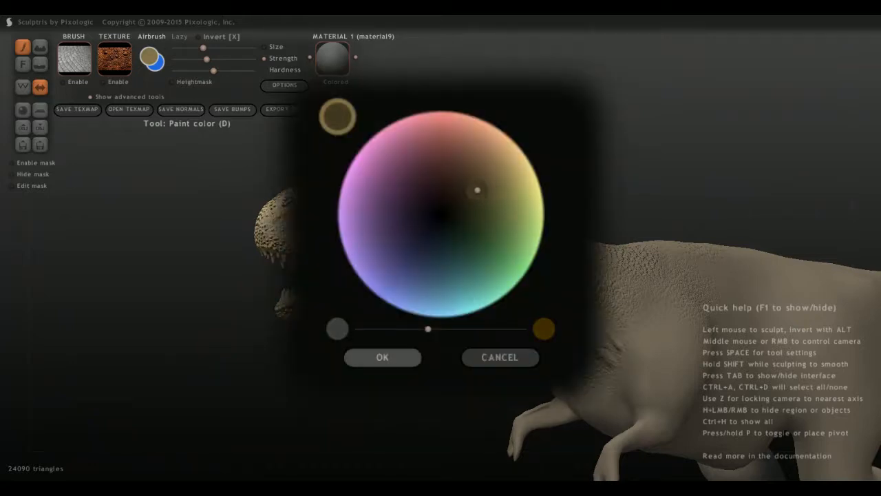
click(382, 356)
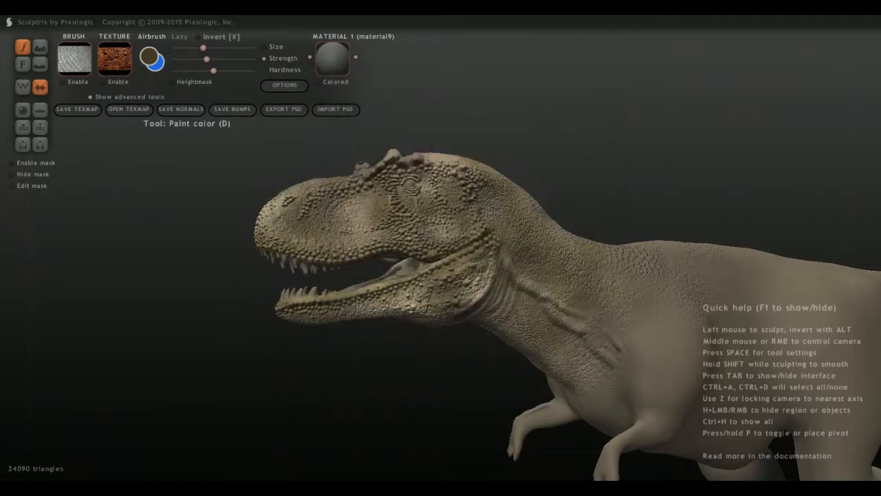
mouse_move(414, 185)
mouse_down()
mouse_move(414, 174)
mouse_move(391, 173)
mouse_up()
middle_drag(361, 197, 286, 224)
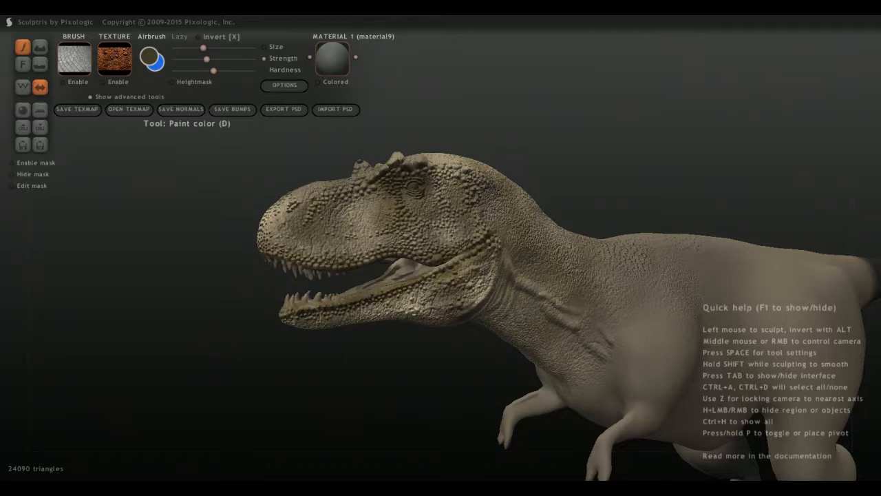
Airbrush dark olive brown shading around the mouth corner, the nostril area and along the lower jaw.
mouse_move(413, 276)
middle_down()
mouse_move(540, 277)
mouse_move(430, 277)
middle_up()
drag(300, 234, 303, 218)
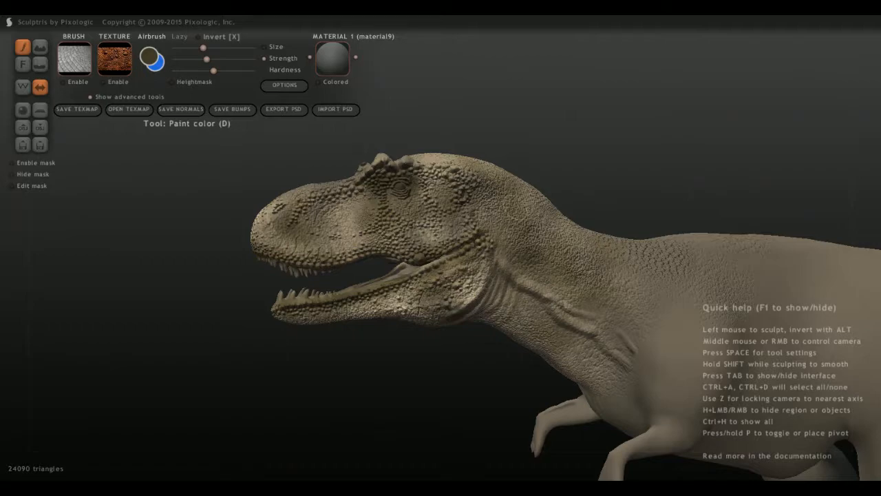
mouse_move(518, 212)
middle_down()
mouse_move(613, 224)
mouse_move(517, 217)
middle_up()
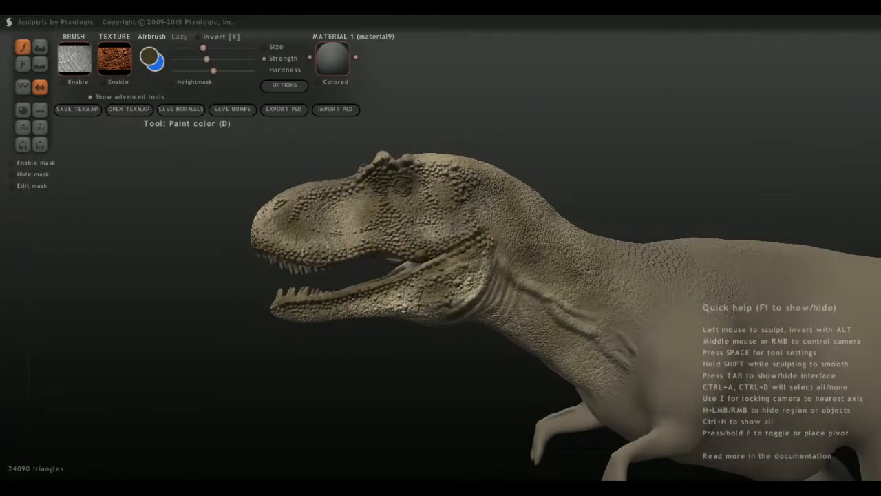
scroll(317, 252, down, 5)
middle_drag(317, 253, 340, 323)
scroll(340, 323, up, 5)
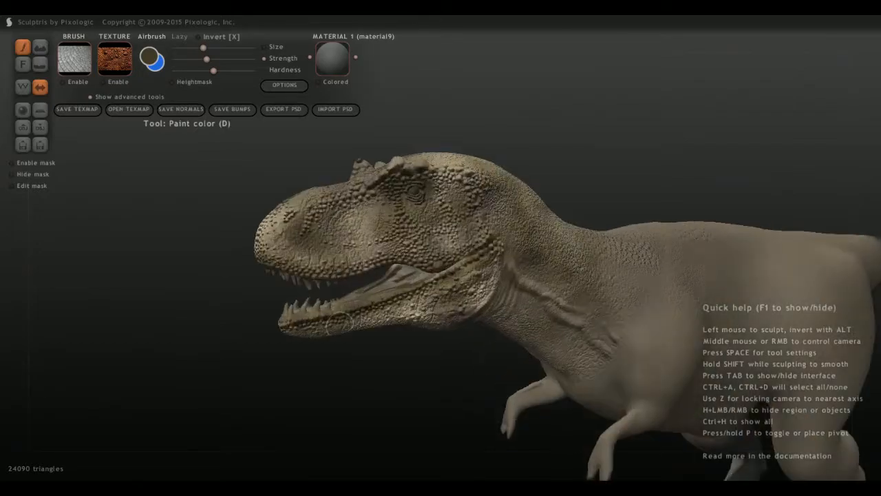
scroll(338, 322, up, 2)
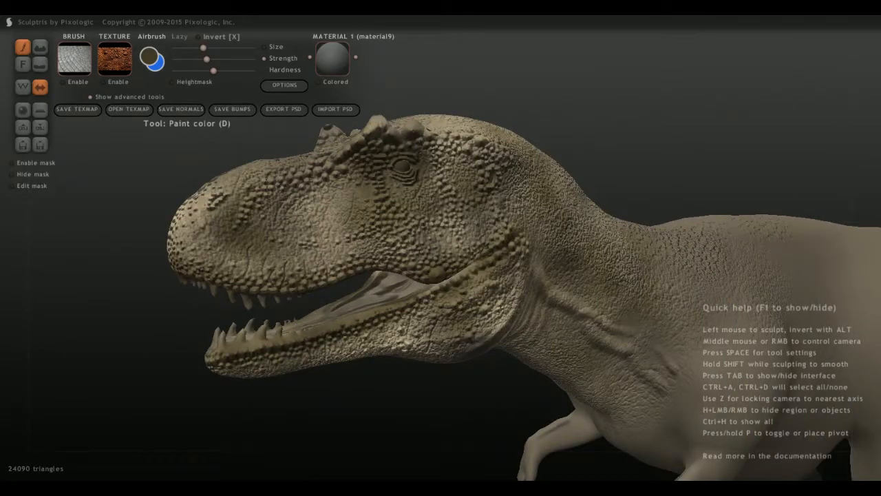
Set the primary paint color to a more saturated reddish brown and paint the middle of the mouth floor without airbrush.
mouse_move(337, 323)
middle_down()
mouse_move(454, 317)
mouse_move(483, 306)
middle_up()
click(149, 57)
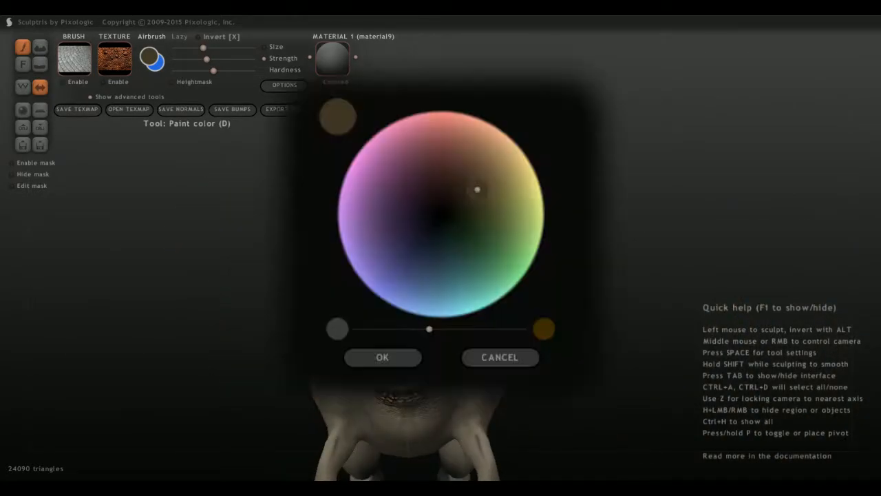
click(461, 169)
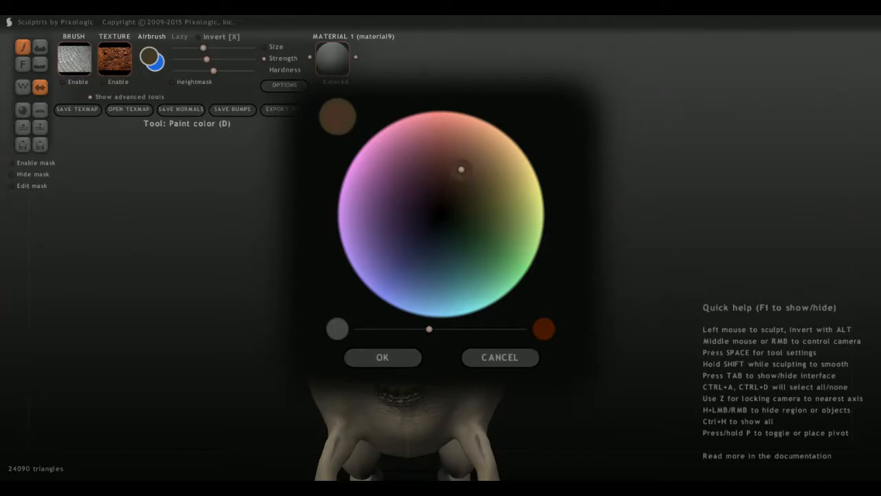
click(453, 329)
click(382, 357)
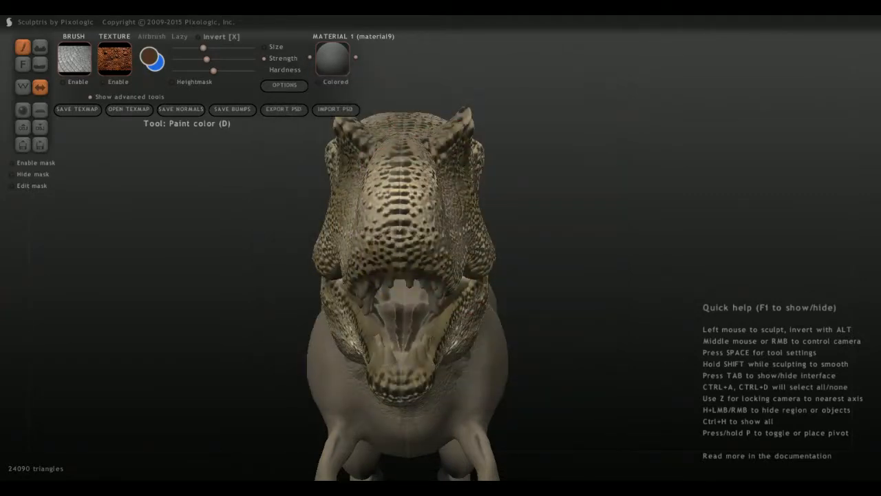
drag(409, 343, 397, 316)
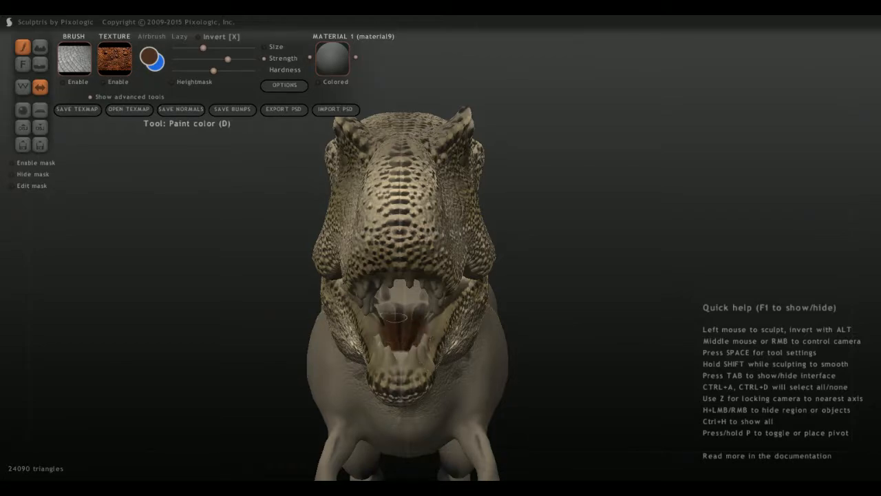
mouse_move(383, 352)
middle_down()
mouse_move(395, 319)
mouse_move(384, 343)
mouse_move(361, 344)
mouse_move(365, 354)
middle_up()
Paint the rest of the mouth floor reddish brown, out to its sides and forward between the lower teeth.
scroll(395, 320, up, 5)
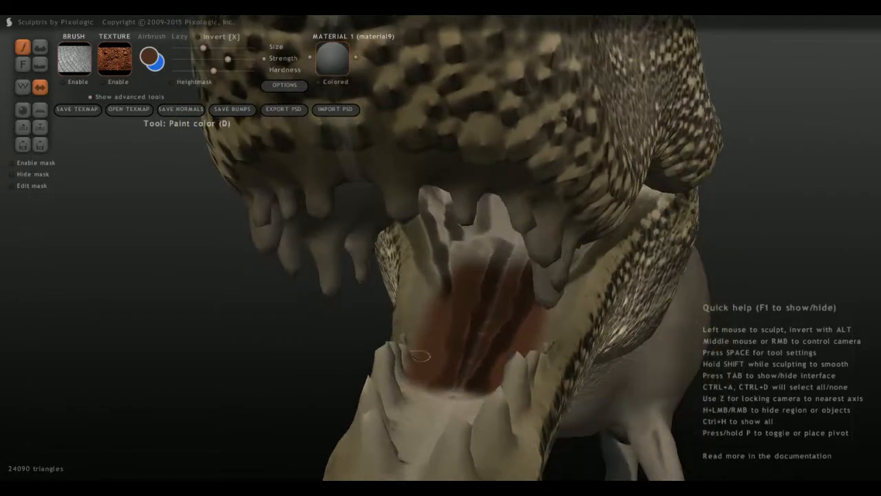
drag(419, 356, 426, 228)
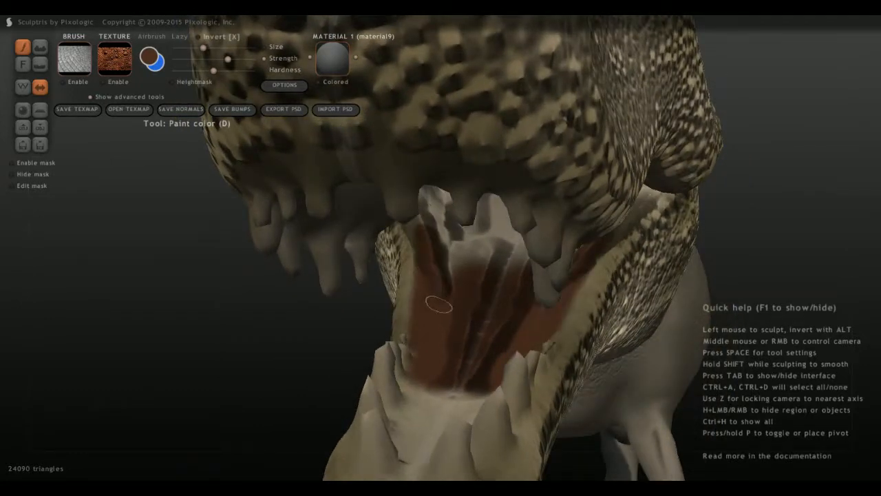
mouse_move(439, 304)
mouse_down()
mouse_move(451, 255)
mouse_move(487, 252)
mouse_move(503, 283)
mouse_up()
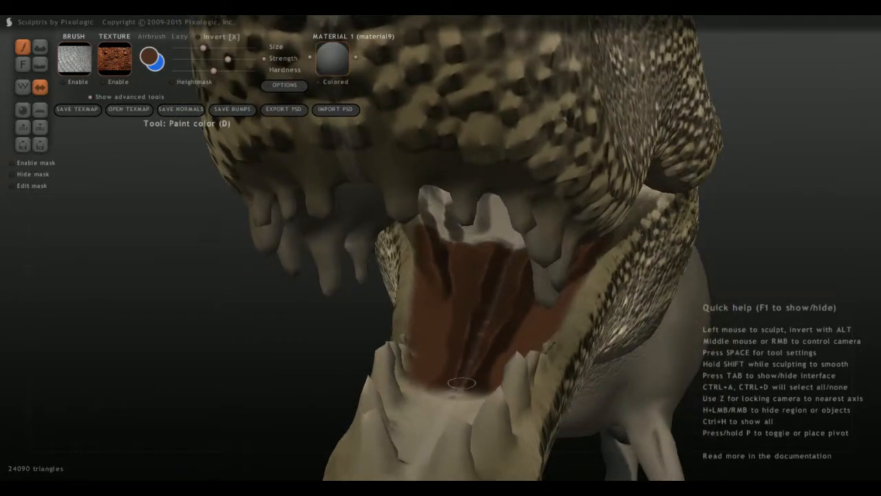
mouse_move(461, 383)
mouse_down()
mouse_move(441, 413)
mouse_move(420, 372)
mouse_move(403, 434)
mouse_move(436, 375)
mouse_up()
drag(423, 436, 411, 455)
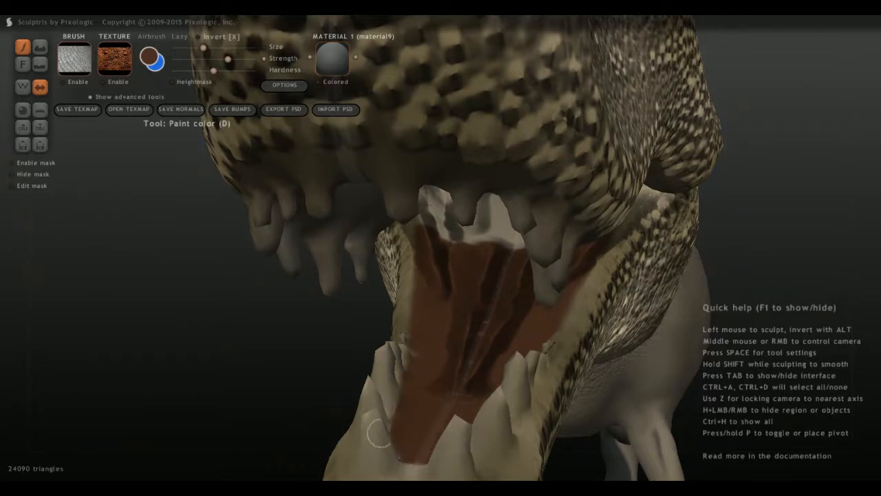
middle_drag(379, 433, 393, 426)
Paint the back of the mouth and the throat opening reddish brown.
mouse_move(364, 409)
mouse_down()
mouse_move(387, 351)
mouse_move(377, 301)
mouse_up()
middle_drag(402, 320, 370, 325)
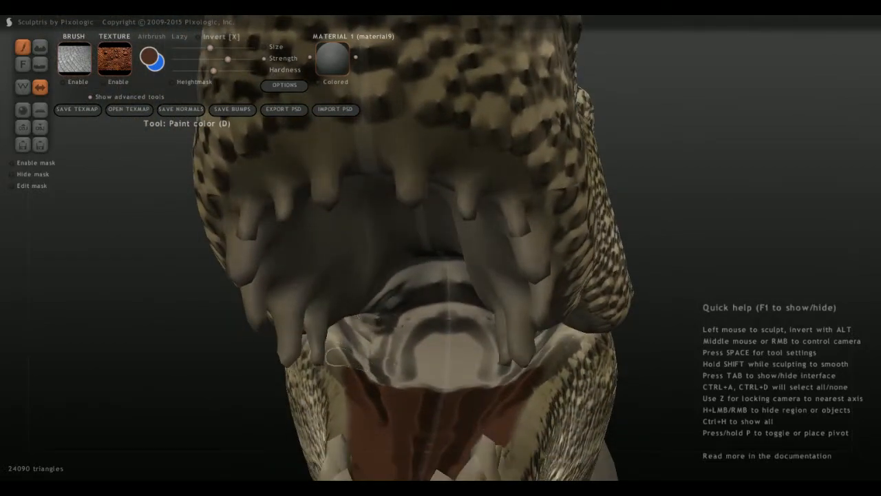
mouse_move(337, 357)
mouse_down()
mouse_move(395, 377)
mouse_move(396, 347)
mouse_move(416, 348)
mouse_move(422, 359)
mouse_move(438, 315)
mouse_up()
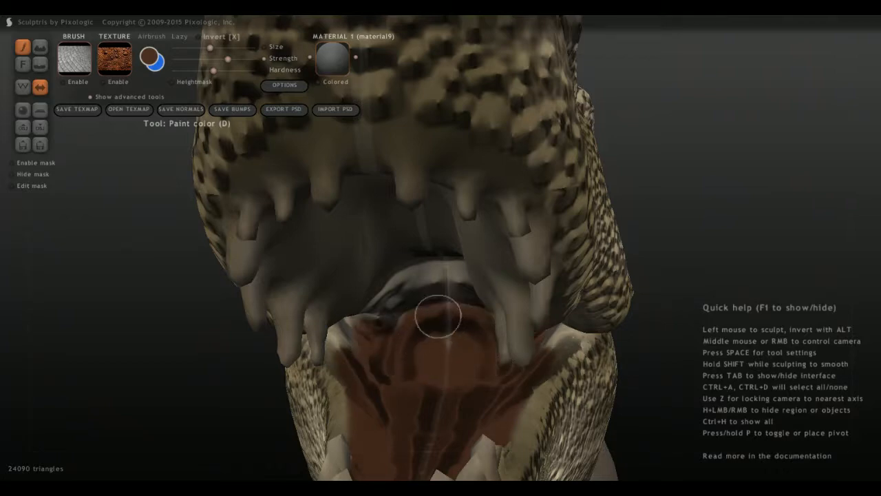
middle_drag(393, 329, 374, 331)
mouse_move(451, 331)
mouse_down()
mouse_move(395, 305)
mouse_move(358, 244)
mouse_move(353, 207)
mouse_move(391, 277)
mouse_move(437, 266)
mouse_move(522, 383)
mouse_move(544, 397)
mouse_move(580, 390)
mouse_move(623, 444)
mouse_move(639, 447)
mouse_move(659, 433)
mouse_move(644, 415)
mouse_up()
mouse_move(677, 413)
middle_down()
mouse_move(678, 451)
mouse_move(699, 469)
middle_up()
scroll(639, 368, down, 3)
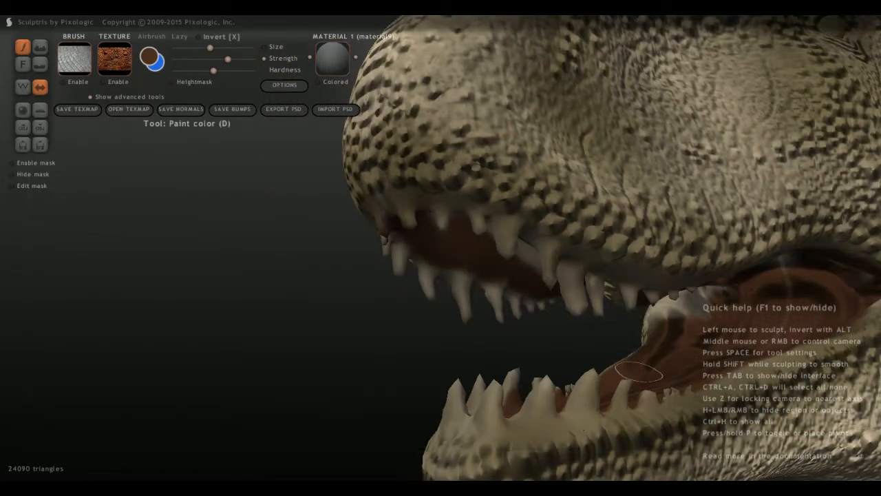
Paint the front of the palate reddish brown inside the row of upper teeth.
mouse_move(296, 372)
middle_down()
mouse_move(411, 315)
mouse_move(506, 296)
mouse_move(488, 301)
middle_up()
scroll(425, 314, up, 3)
mouse_move(469, 302)
mouse_down()
mouse_move(510, 313)
mouse_move(473, 332)
mouse_move(482, 348)
mouse_up()
middle_drag(482, 348, 472, 275)
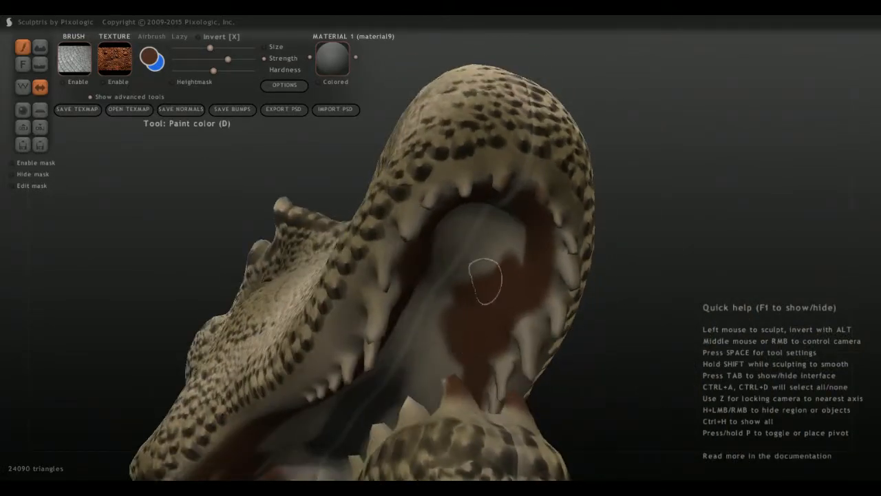
mouse_move(473, 276)
mouse_down()
mouse_move(436, 255)
mouse_move(533, 264)
mouse_move(447, 216)
mouse_move(413, 236)
mouse_up()
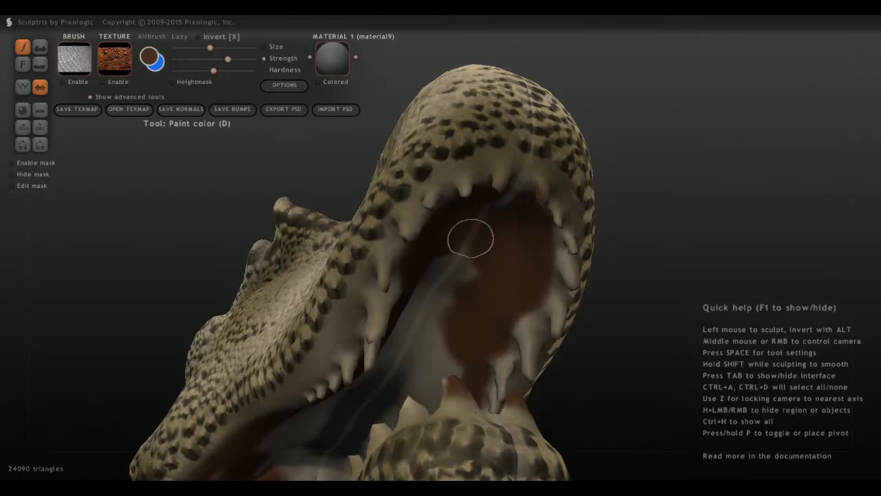
middle_drag(413, 236, 480, 224)
mouse_move(480, 224)
mouse_down()
mouse_move(516, 228)
mouse_move(505, 243)
mouse_up()
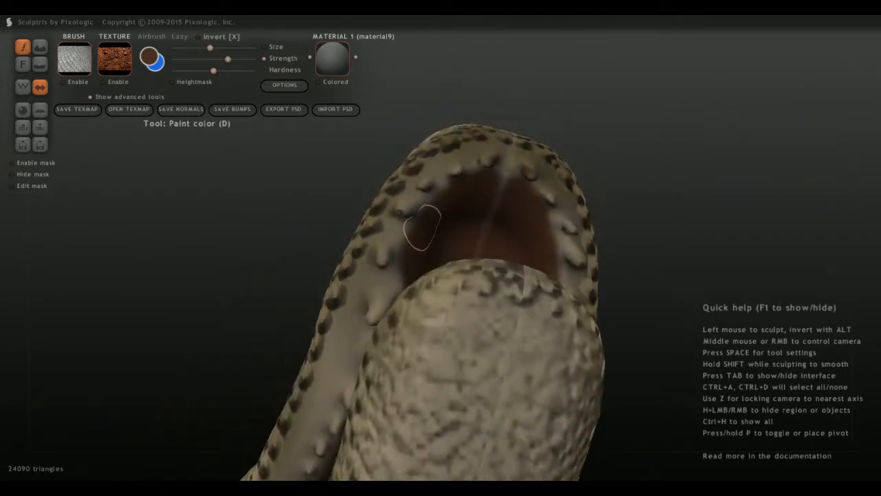
Fill in the palate's edges behind the upper teeth and extend the reddish brown back toward the throat.
middle_drag(422, 227, 427, 241)
drag(508, 197, 504, 183)
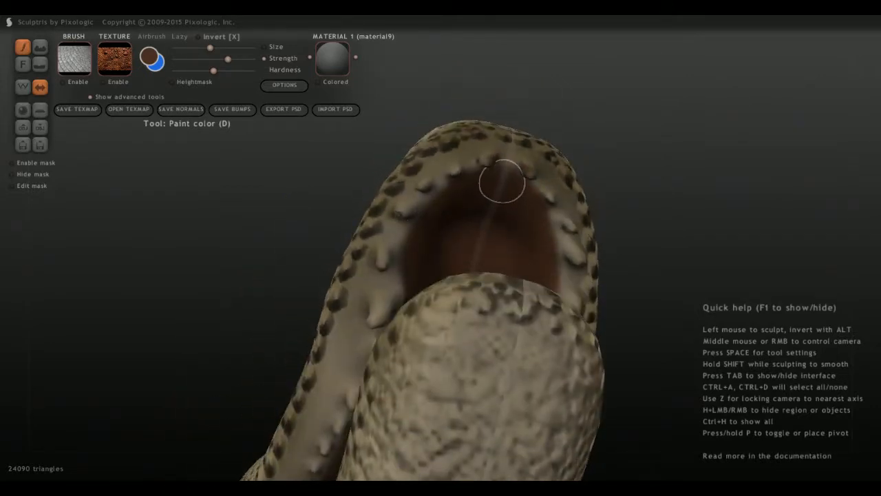
middle_drag(502, 182, 464, 269)
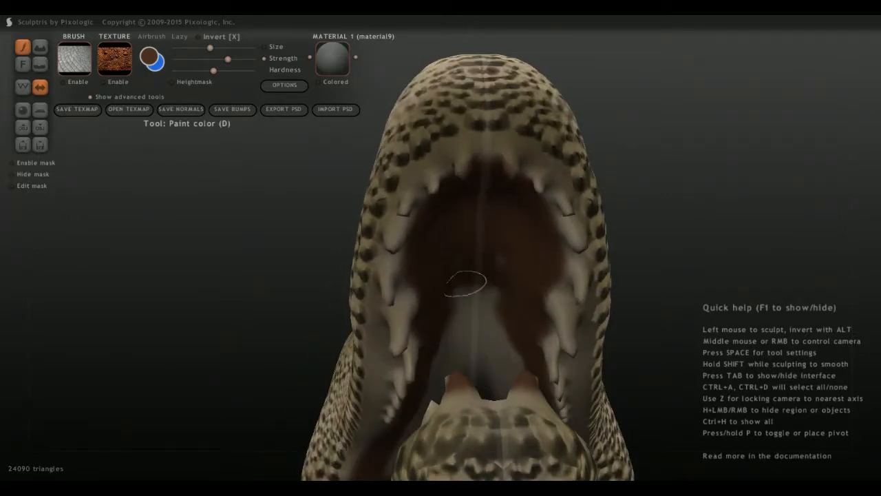
drag(471, 281, 485, 319)
mouse_move(475, 253)
mouse_down()
mouse_move(480, 353)
mouse_move(528, 352)
mouse_move(467, 346)
mouse_up()
middle_drag(468, 345, 522, 335)
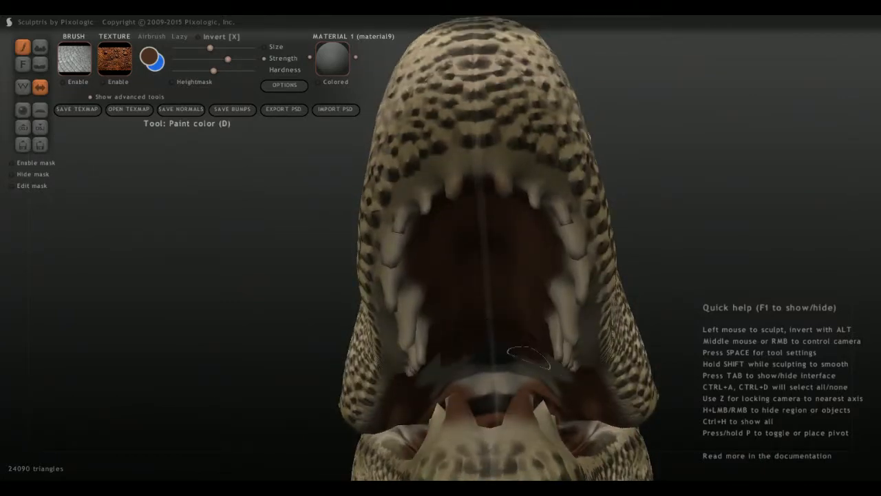
mouse_move(529, 357)
mouse_down()
mouse_move(536, 379)
mouse_move(546, 369)
mouse_move(562, 378)
mouse_up()
Enlarge the brush slightly and paint the pale spots at the rear corners of the mouth floor reddish brown.
middle_drag(545, 364, 433, 311)
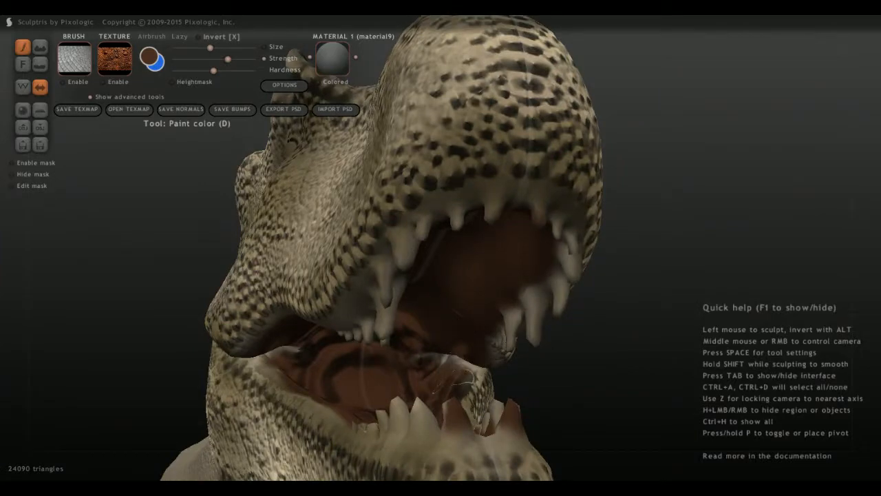
mouse_move(432, 372)
middle_down()
mouse_move(544, 365)
mouse_move(595, 322)
middle_up()
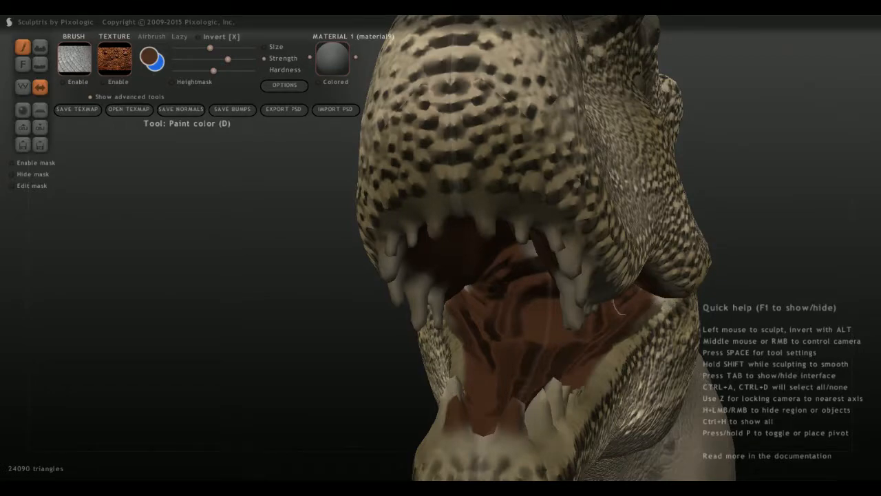
scroll(541, 363, up, 3)
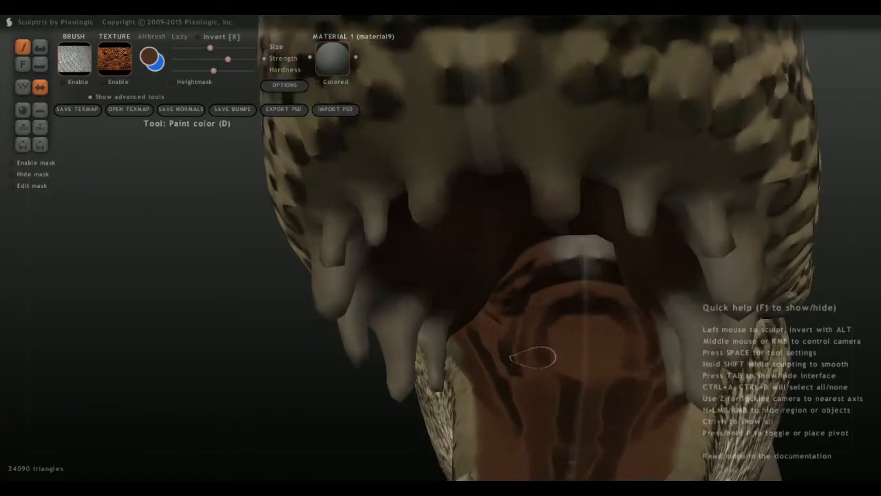
middle_drag(534, 357, 452, 315)
scroll(452, 315, up, 3)
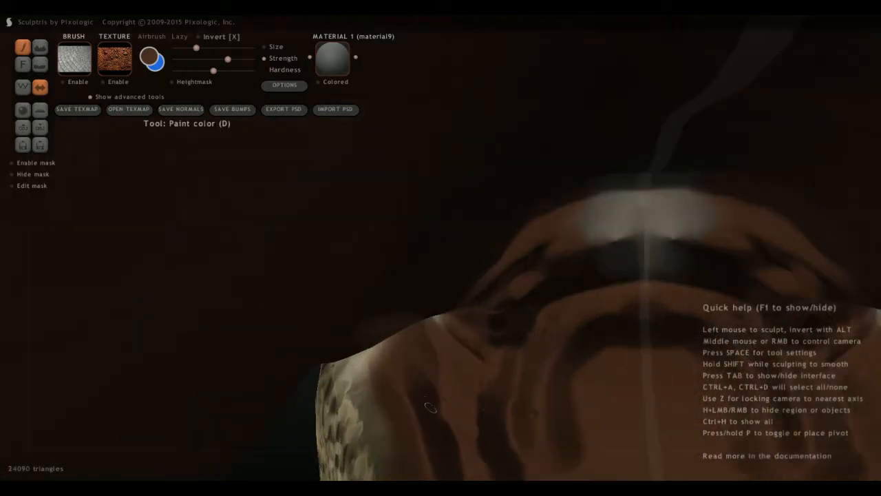
middle_drag(429, 397, 343, 322)
drag(328, 336, 324, 313)
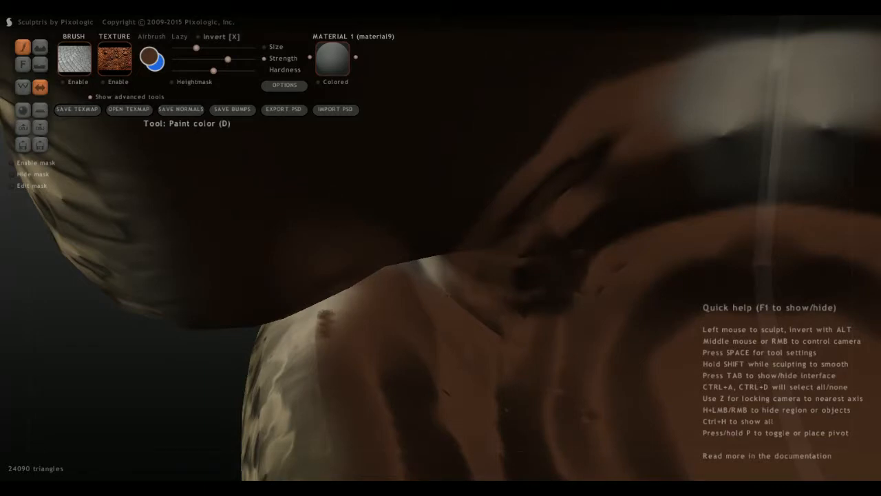
drag(196, 48, 209, 48)
drag(341, 336, 339, 293)
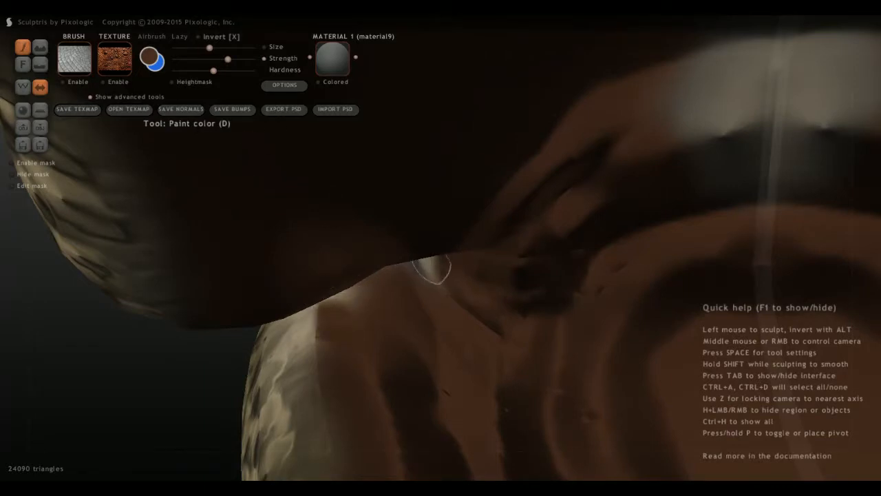
Paint over the pale grey patch at the back of the throat with reddish brown.
mouse_move(675, 90)
mouse_down()
mouse_move(710, 145)
mouse_move(679, 123)
mouse_up()
scroll(660, 133, down, 3)
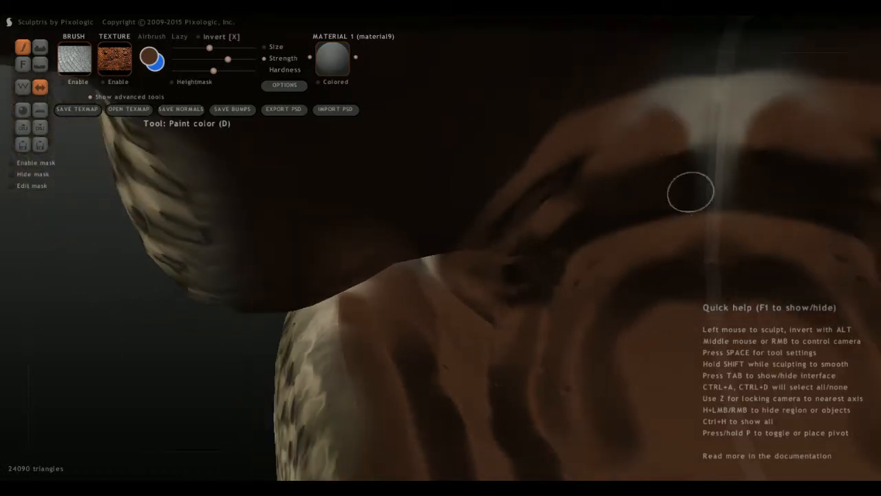
mouse_move(682, 186)
mouse_down()
mouse_move(682, 165)
mouse_move(584, 134)
mouse_up()
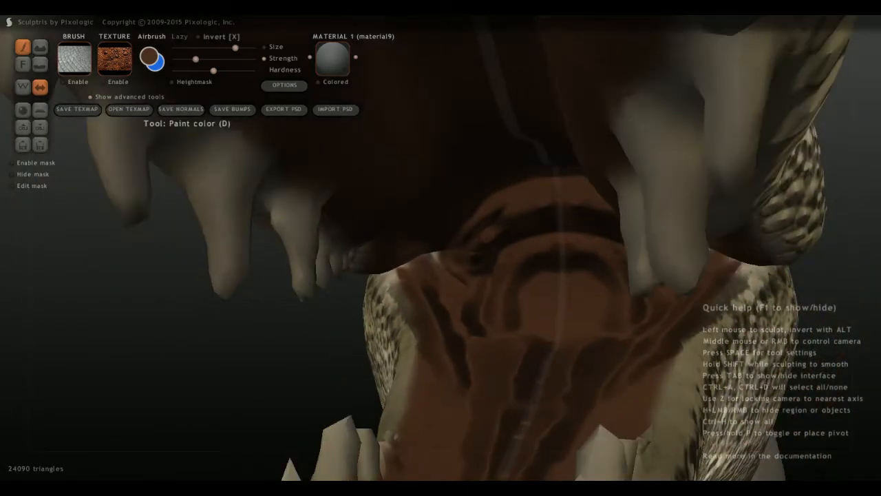
Set the paint color to black and airbrush dark shading into the throat opening and the deep mouth interior.
click(150, 57)
click(445, 209)
click(379, 357)
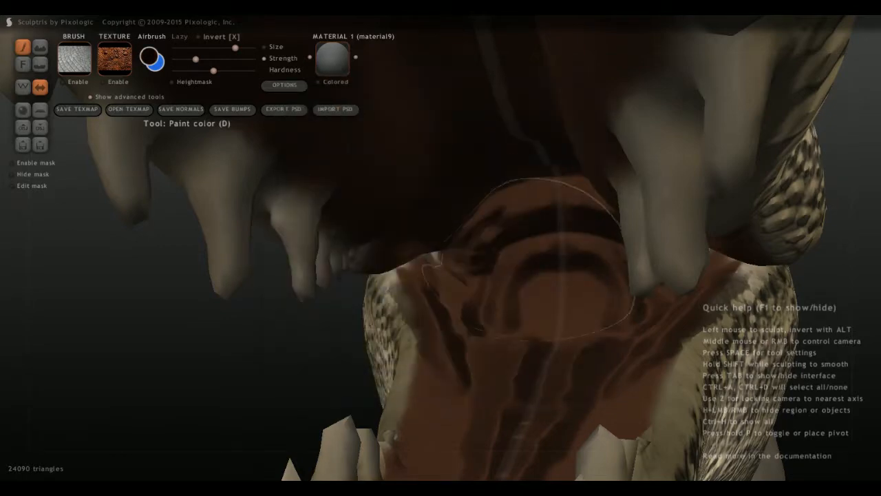
drag(546, 267, 566, 277)
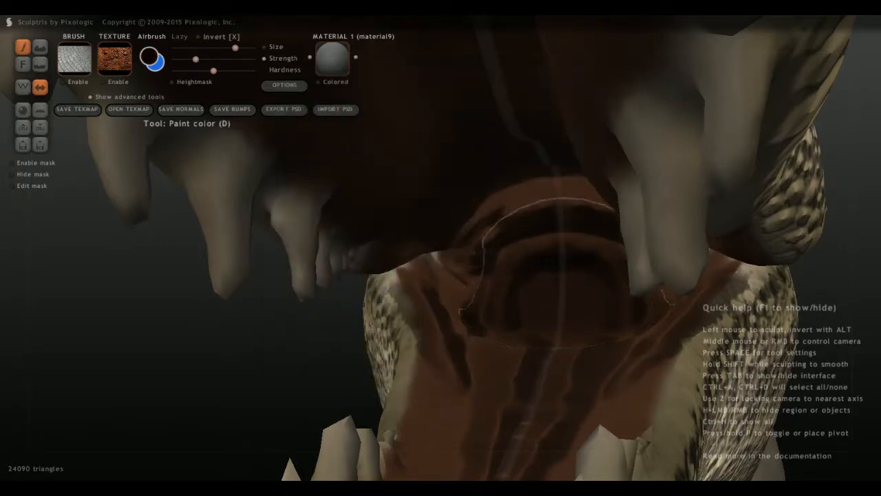
scroll(571, 303, down, 10)
middle_drag(572, 303, 594, 340)
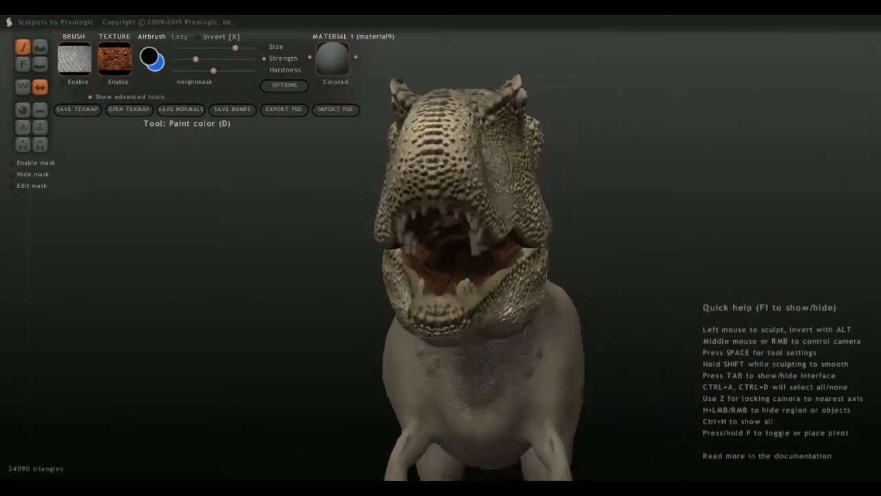
scroll(518, 253, up, 4)
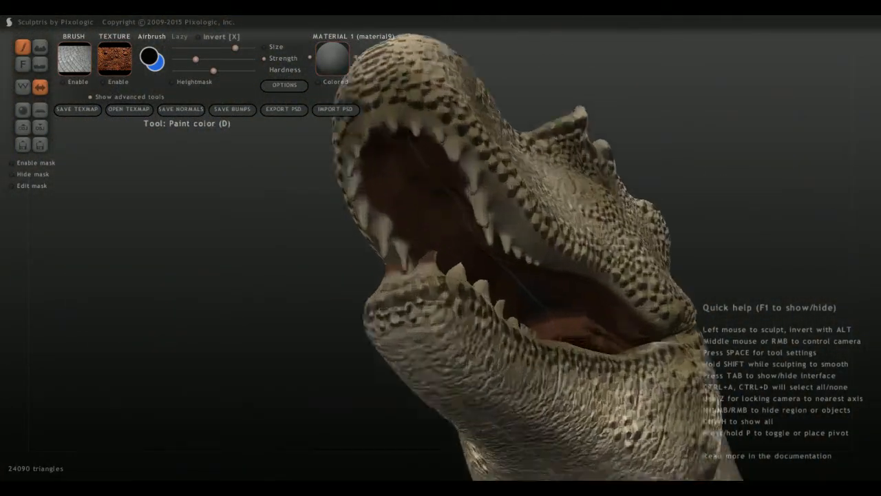
scroll(378, 152, up, 3)
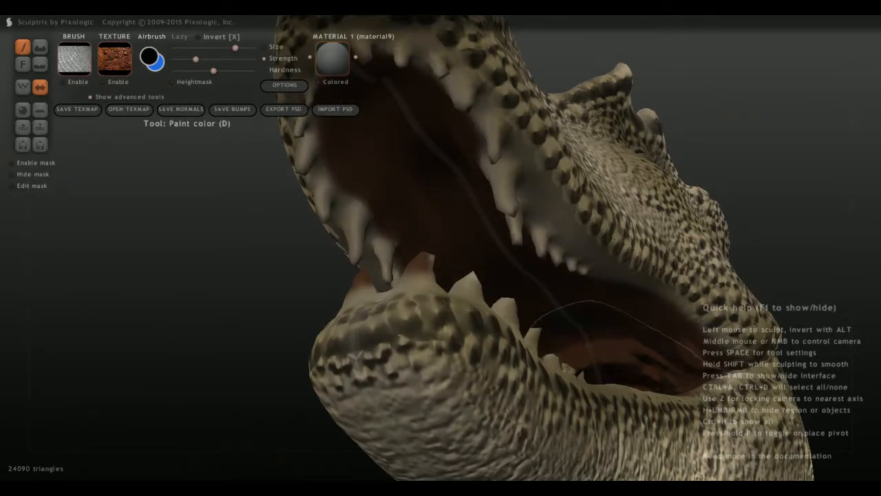
scroll(561, 375, down, 5)
mouse_move(551, 376)
middle_down()
mouse_move(640, 413)
mouse_move(636, 375)
mouse_move(809, 378)
mouse_move(839, 440)
middle_up()
scroll(637, 376, down, 4)
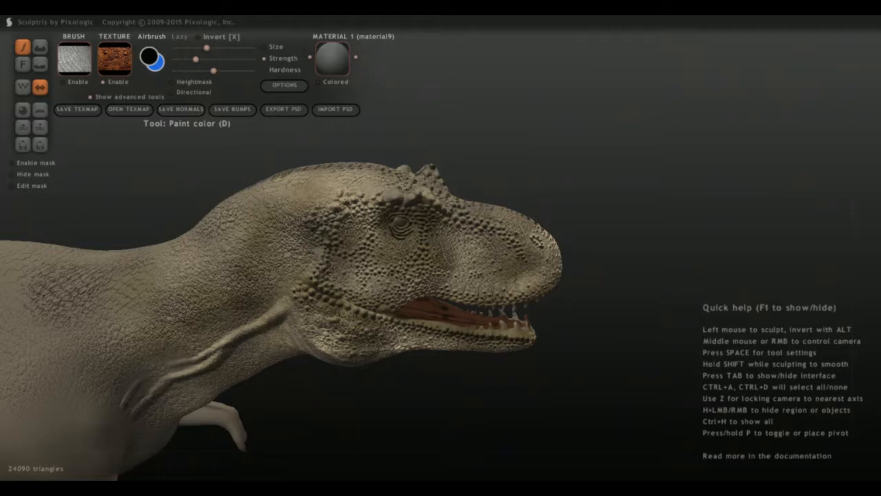
Try airbrushing the reddish scale texture around the eye at a higher strength.
middle_drag(329, 203, 325, 168)
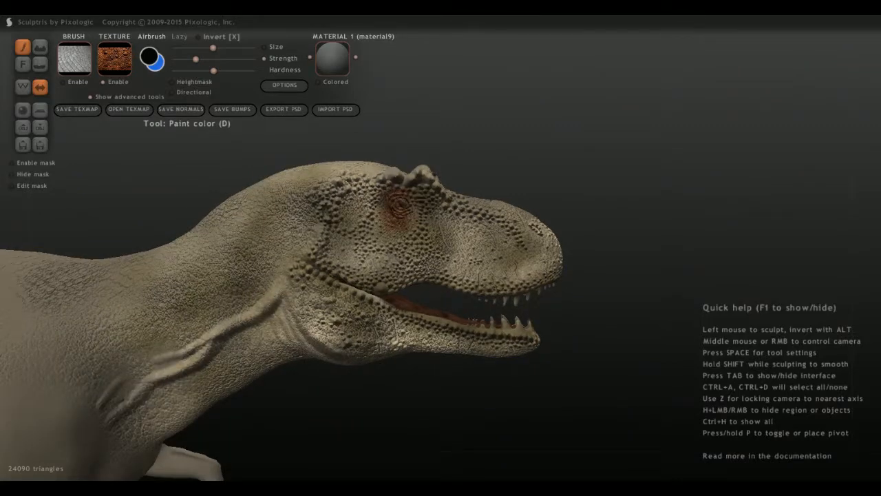
middle_drag(399, 204, 401, 226)
scroll(401, 227, up, 5)
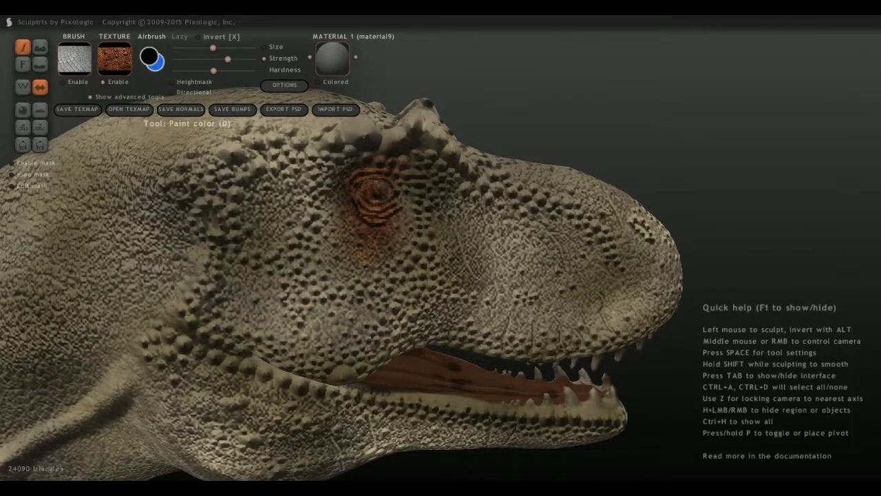
scroll(398, 223, down, 3)
mouse_move(403, 212)
middle_down()
mouse_move(390, 189)
mouse_move(402, 213)
middle_up()
scroll(390, 189, down, 3)
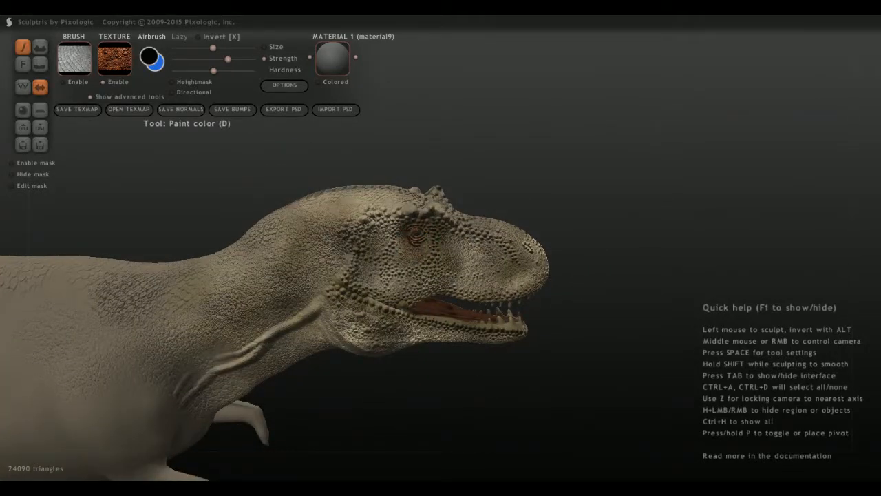
Load the orange reptile-skin image as texture, turn texturing off, and enable the pebbled scale pattern as the brush shape.
click(114, 58)
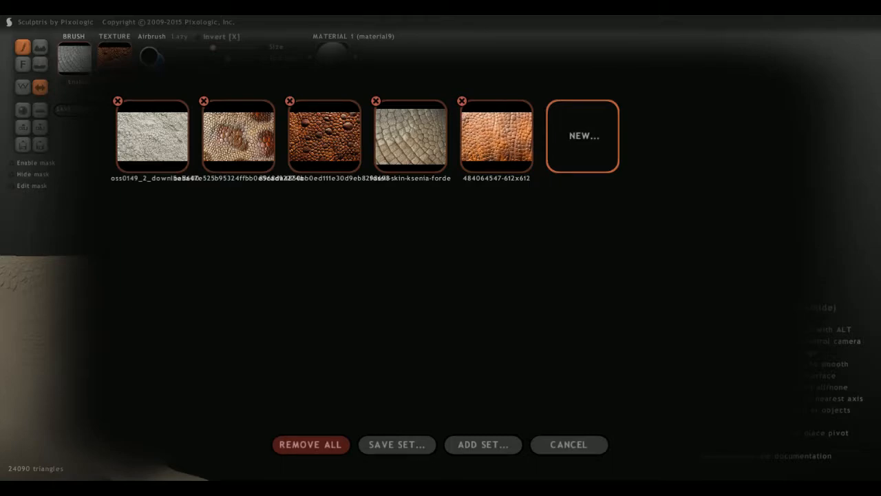
click(496, 136)
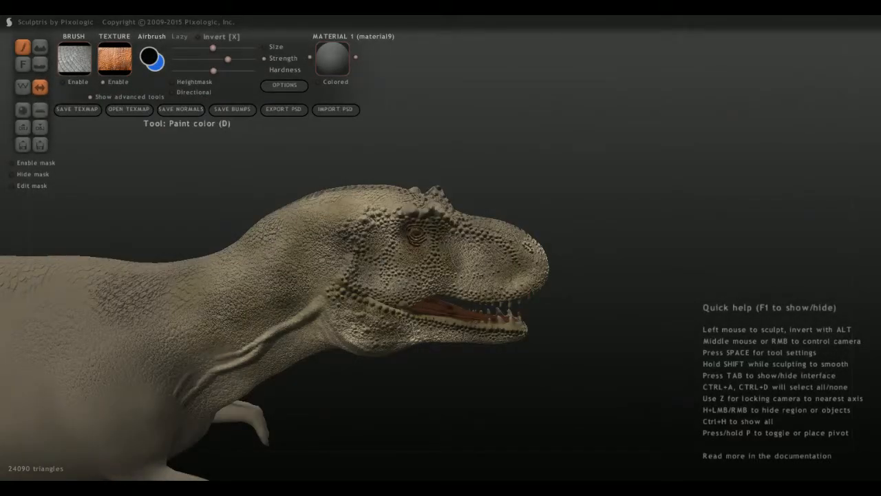
click(114, 59)
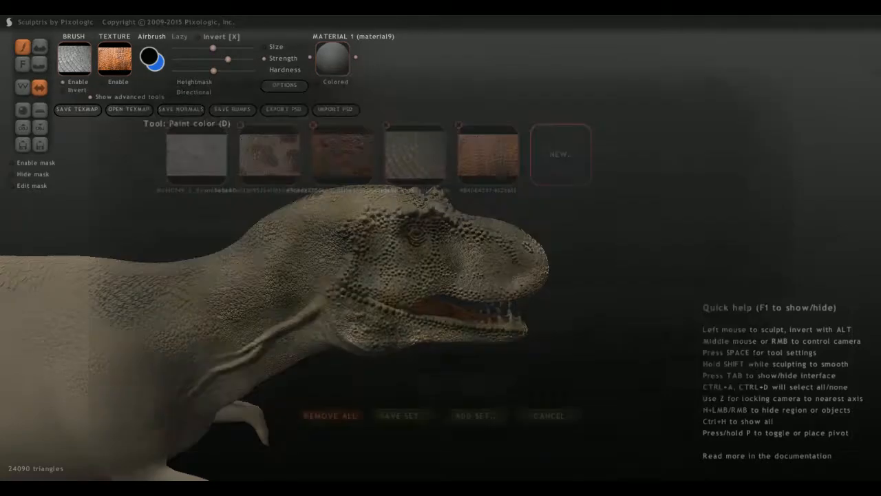
click(324, 137)
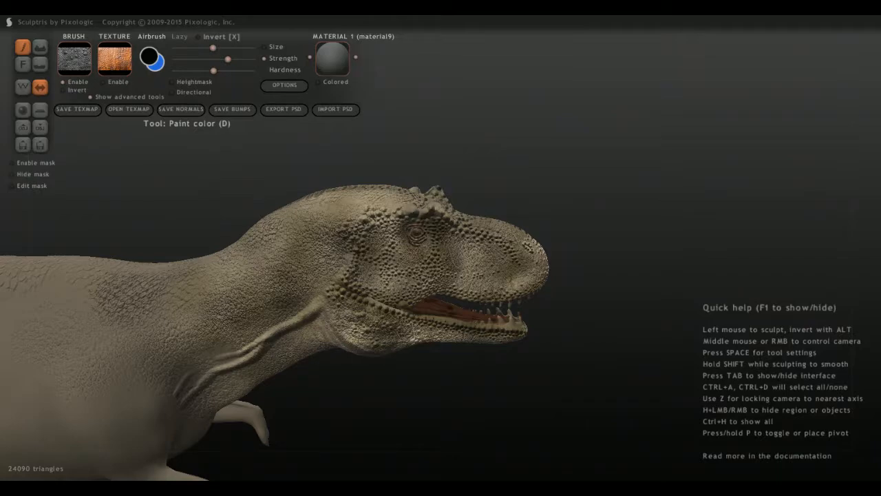
Try airbrushing black pebbled scales around the eye and on the side of the snout, and undo the strokes.
mouse_move(413, 231)
mouse_down()
mouse_move(413, 253)
mouse_move(413, 237)
mouse_up()
scroll(413, 241, up, 5)
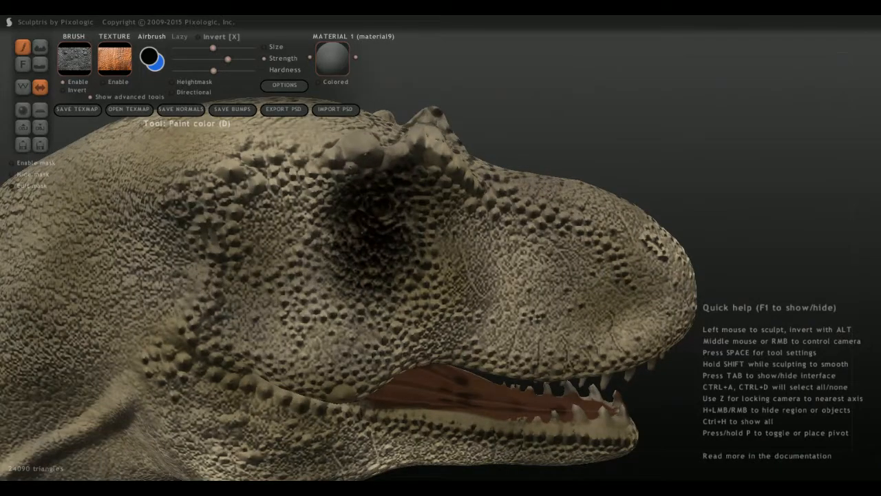
drag(534, 277, 532, 280)
scroll(532, 281, down, 4)
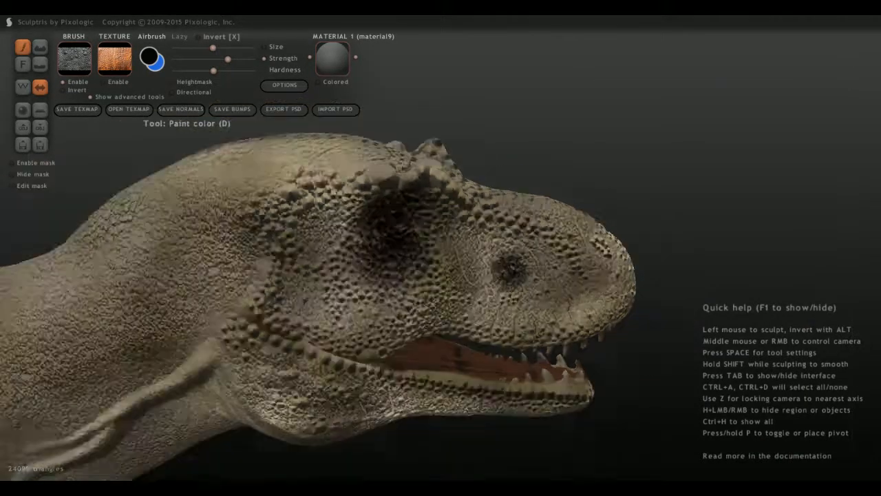
scroll(532, 280, down, 4)
scroll(532, 281, up, 2)
key(ctrl+z)
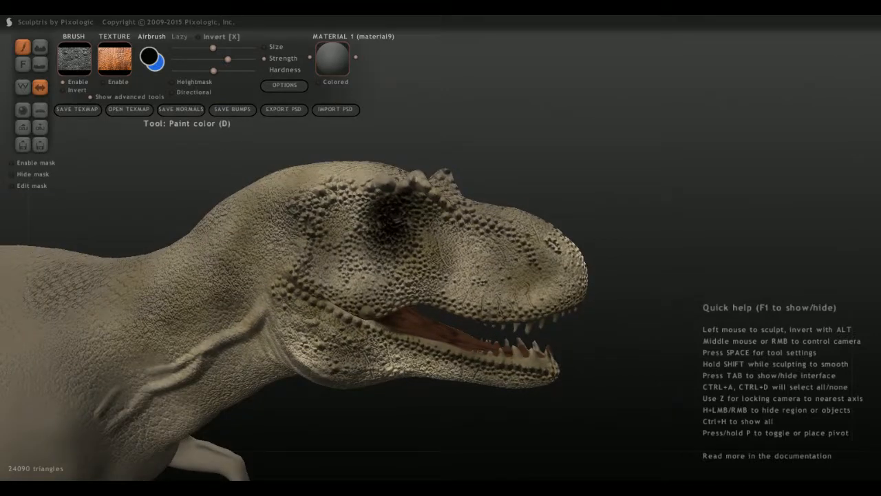
key(ctrl+z)
Set the paint color to dark orange-brown and airbrush the scales around the eye.
click(149, 57)
mouse_move(442, 209)
mouse_down()
mouse_move(459, 213)
mouse_move(466, 170)
mouse_up()
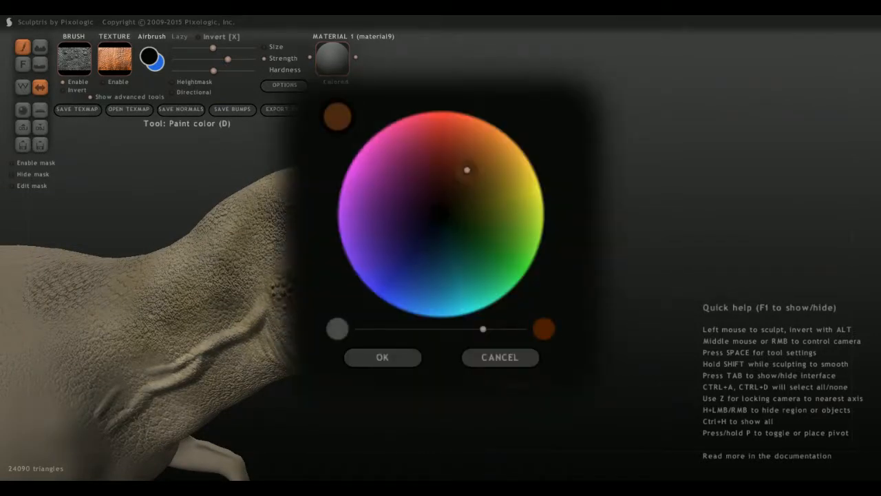
click(382, 357)
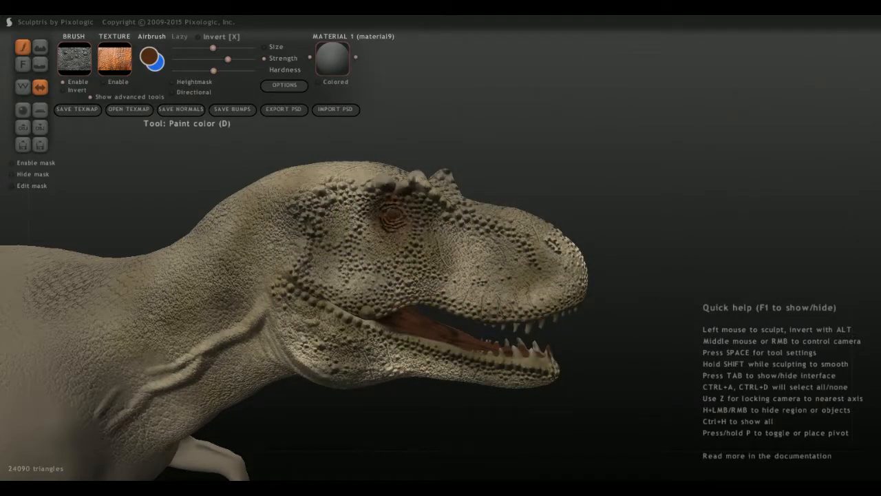
mouse_move(401, 220)
mouse_down()
mouse_move(380, 237)
mouse_move(380, 206)
mouse_move(362, 231)
mouse_up()
mouse_move(361, 231)
middle_down()
mouse_move(382, 249)
mouse_move(332, 259)
middle_up()
Airbrush brown scales along the top of the snout and down over its front tip.
mouse_move(535, 251)
mouse_down()
mouse_move(543, 259)
mouse_move(449, 210)
mouse_up()
mouse_move(448, 211)
middle_down()
mouse_move(438, 234)
mouse_move(374, 223)
middle_up()
drag(405, 243, 398, 296)
middle_drag(397, 296, 348, 299)
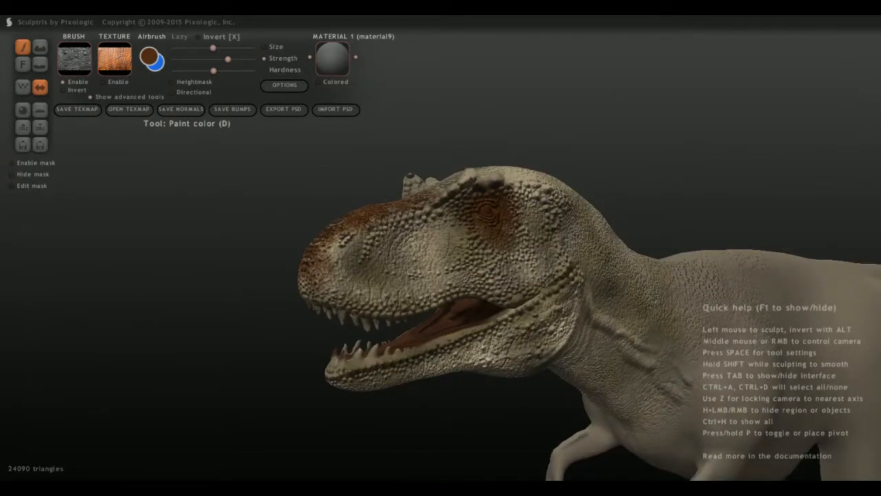
mouse_move(326, 277)
mouse_down()
mouse_move(312, 290)
mouse_move(311, 280)
mouse_up()
middle_drag(311, 281, 318, 235)
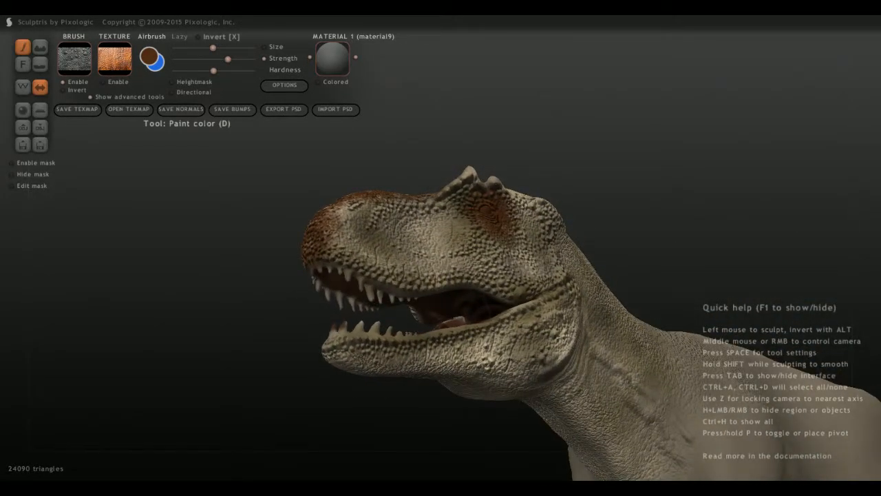
Airbrush brown scales on the front tip of the lower jaw.
drag(333, 338, 351, 364)
middle_drag(351, 363, 356, 409)
scroll(354, 265, up, 5)
scroll(441, 276, down, 3)
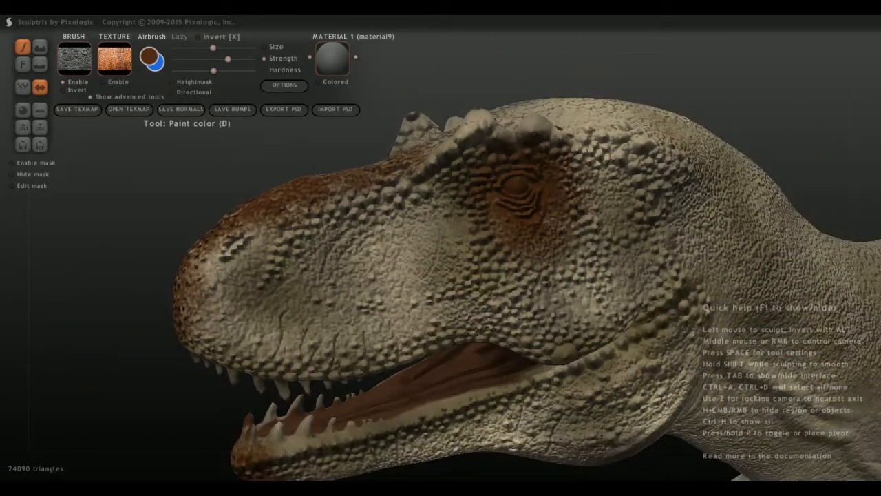
Airbrush a brown vertical stripe behind the nostril, from the top of the snout to the upper lip.
drag(289, 256, 269, 297)
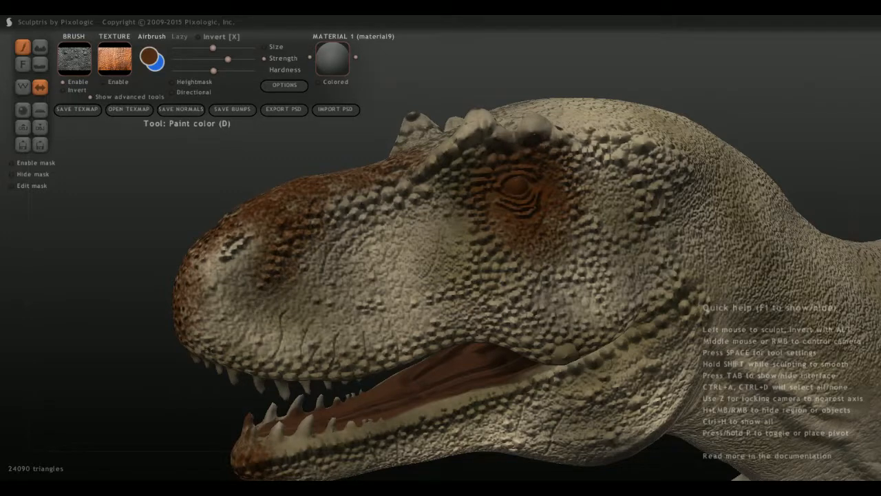
mouse_move(292, 350)
mouse_down()
mouse_move(305, 358)
mouse_move(284, 336)
mouse_move(305, 319)
mouse_move(292, 341)
mouse_up()
scroll(297, 351, down, 1)
scroll(297, 334, up, 1)
mouse_move(292, 306)
mouse_down()
mouse_move(259, 319)
mouse_move(279, 326)
mouse_move(265, 297)
mouse_up()
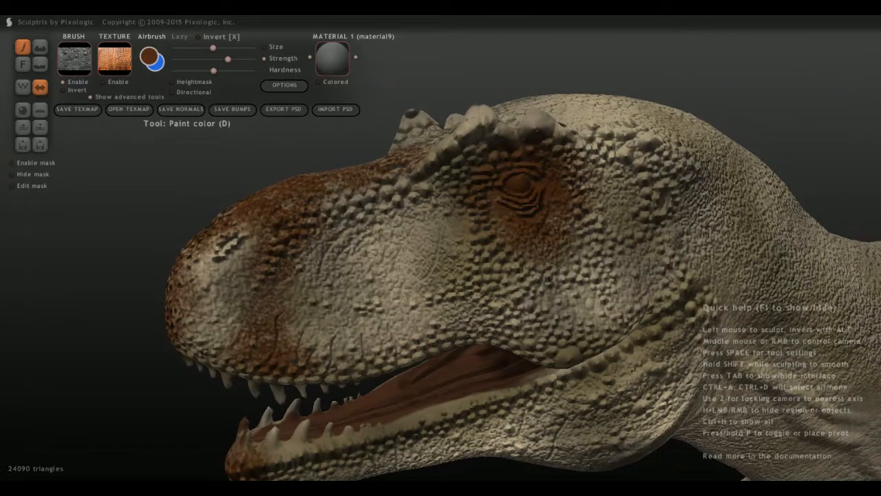
middle_drag(266, 297, 408, 354)
Extend the brown along the upper snout ridge and over the brow in front of the eye.
mouse_move(338, 296)
mouse_down()
mouse_move(387, 218)
mouse_move(493, 167)
mouse_move(465, 202)
mouse_move(446, 206)
mouse_move(435, 232)
mouse_move(443, 220)
mouse_up()
middle_drag(442, 220, 306, 162)
mouse_move(431, 151)
mouse_down()
mouse_move(418, 168)
mouse_move(474, 146)
mouse_up()
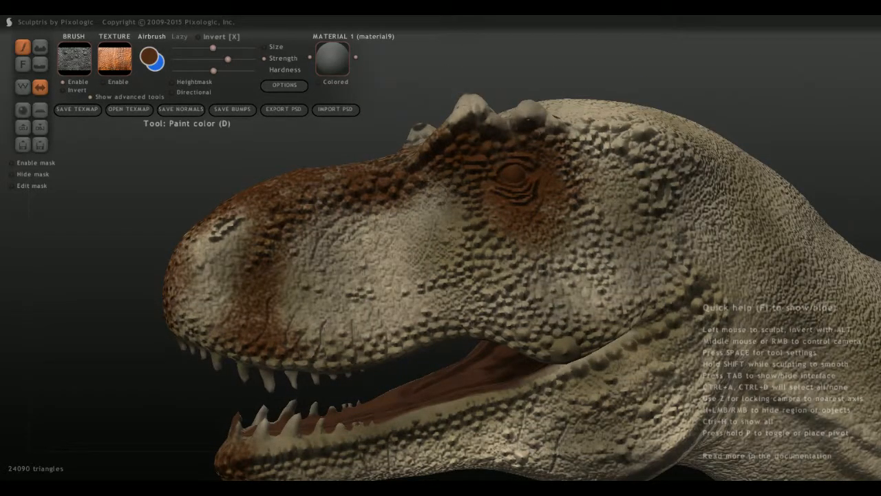
Airbrush a second brown stripe down the snout between nostril and eye, and add brown stripes across the front lower jaw.
drag(438, 189, 417, 197)
scroll(414, 290, down, 1)
mouse_move(398, 322)
mouse_down()
mouse_move(387, 273)
mouse_move(414, 238)
mouse_move(387, 234)
mouse_move(415, 215)
mouse_move(366, 220)
mouse_up()
mouse_move(367, 220)
middle_down()
mouse_move(434, 226)
mouse_move(403, 221)
mouse_move(358, 196)
middle_up()
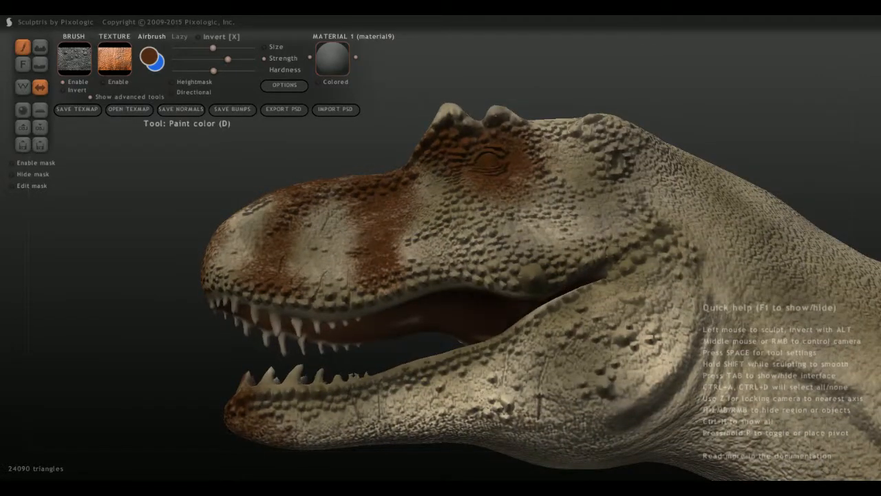
mouse_move(398, 377)
mouse_down()
mouse_move(382, 399)
mouse_move(387, 417)
mouse_move(403, 423)
mouse_move(389, 428)
mouse_move(329, 429)
mouse_move(293, 398)
mouse_up()
middle_drag(293, 397, 295, 405)
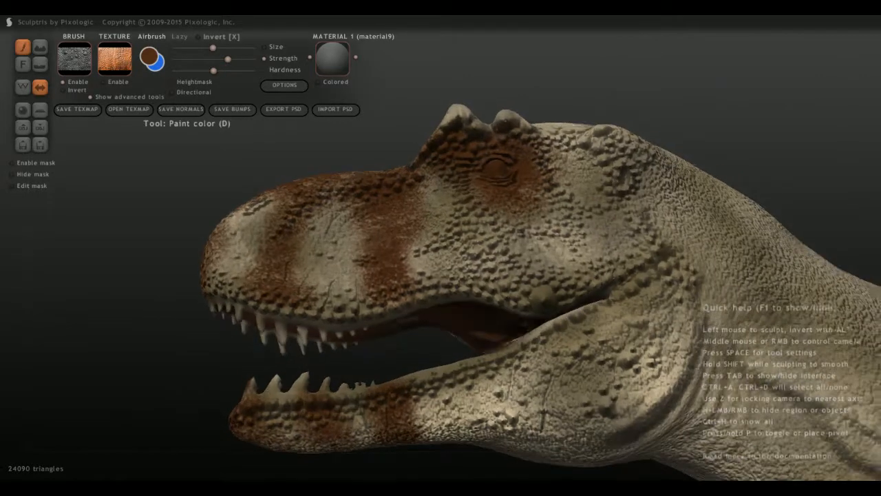
Airbrush brown scales over the top of the head between and behind the horns.
scroll(440, 248, down, 5)
middle_drag(296, 248, 403, 276)
drag(410, 256, 395, 292)
middle_drag(386, 275, 440, 376)
mouse_move(468, 234)
mouse_down()
mouse_move(433, 265)
mouse_move(465, 251)
mouse_move(475, 232)
mouse_move(516, 224)
mouse_move(478, 203)
mouse_move(504, 185)
mouse_move(485, 201)
mouse_up()
middle_drag(441, 330, 375, 235)
scroll(441, 289, up, 4)
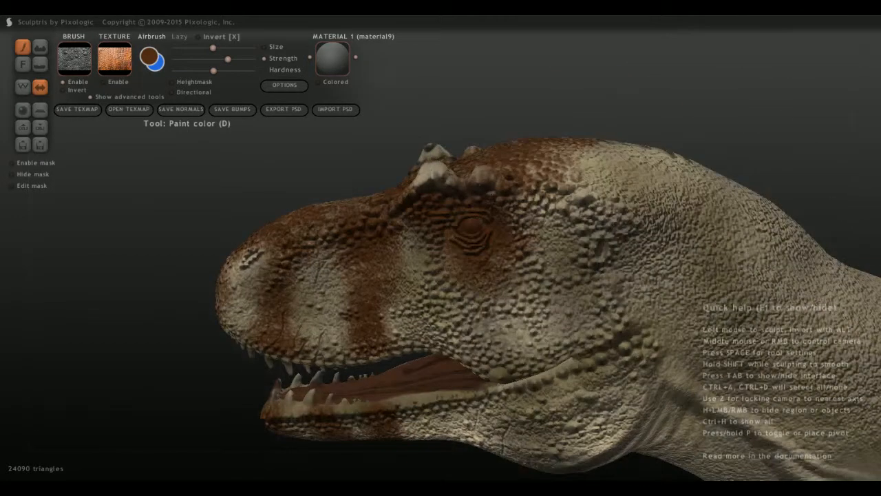
Airbrush a brown stripe below the eye, down the cheek to the upper lip near the mouth corner.
middle_drag(554, 413, 556, 362)
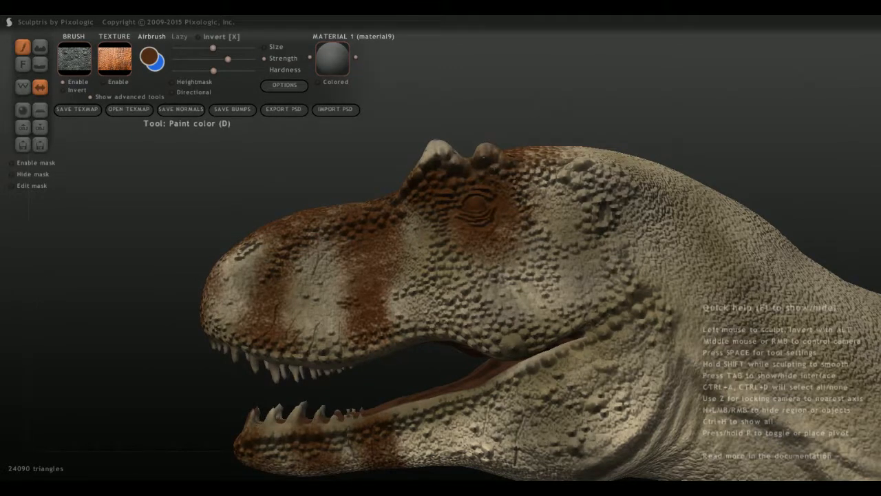
drag(511, 340, 520, 274)
middle_drag(521, 274, 543, 282)
drag(511, 340, 490, 337)
middle_drag(490, 337, 456, 333)
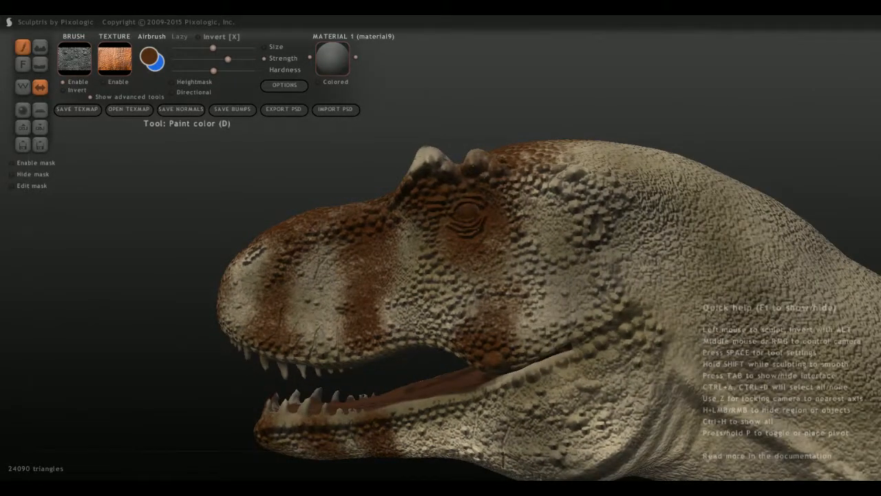
Airbrush a brown patch of scales behind the eye, running down the rear side of the head.
scroll(577, 252, down, 1)
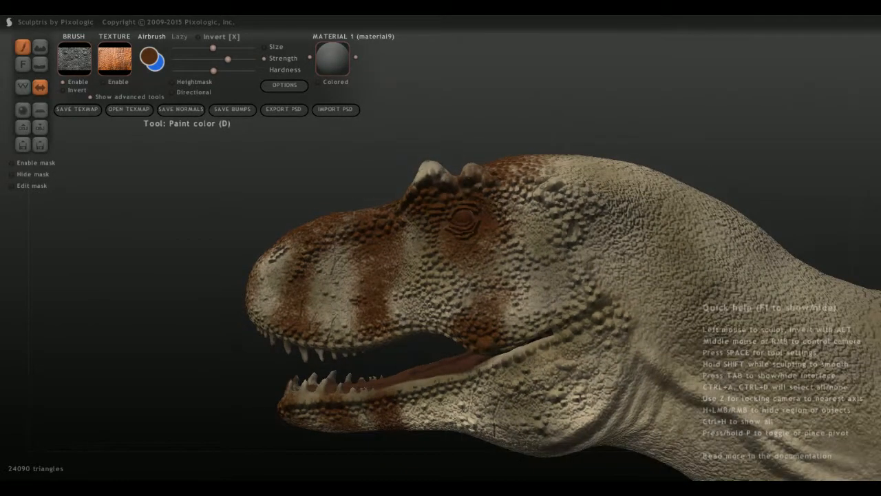
mouse_move(563, 229)
mouse_down()
mouse_move(561, 209)
mouse_move(535, 186)
mouse_up()
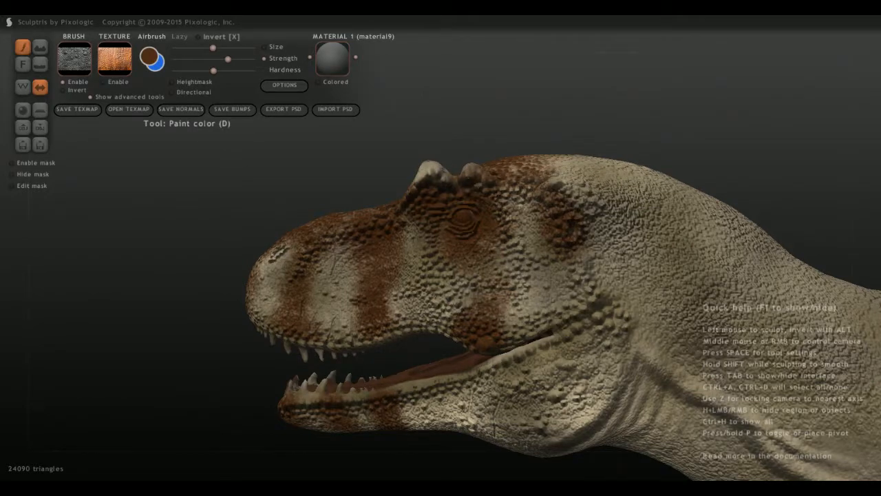
middle_drag(468, 233, 459, 283)
drag(555, 231, 594, 195)
scroll(482, 286, down, 2)
middle_drag(478, 331, 486, 299)
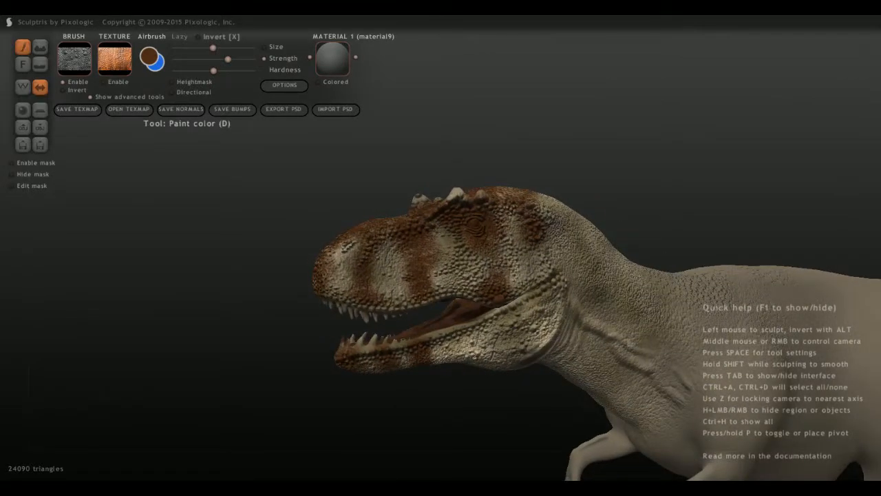
Airbrush the pale brow horns above the eyes brown.
middle_drag(406, 225, 427, 278)
drag(464, 233, 460, 238)
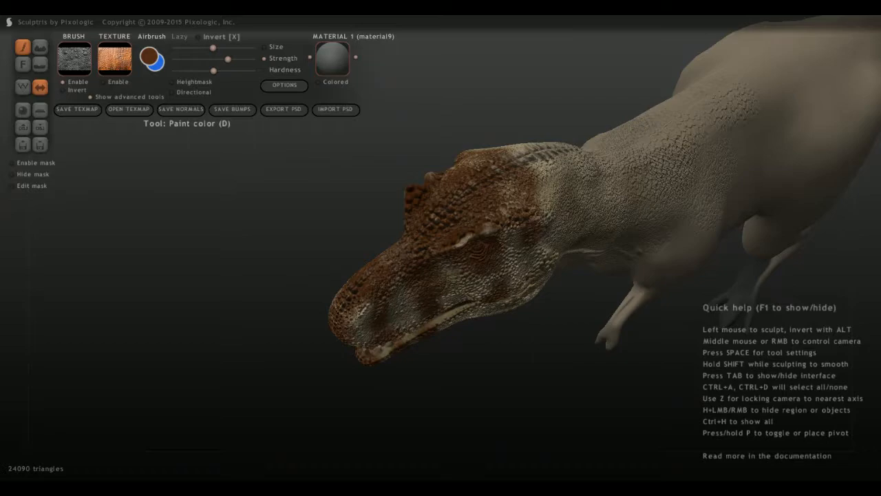
scroll(482, 275, up, 3)
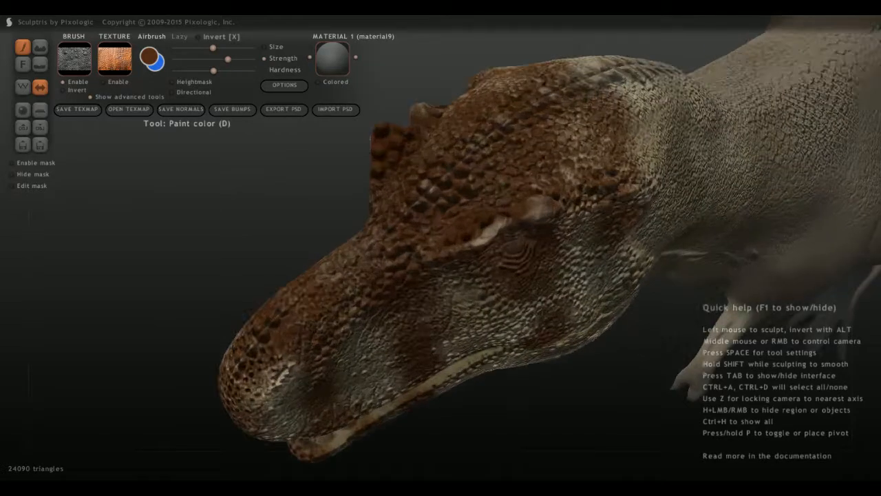
middle_drag(471, 265, 480, 203)
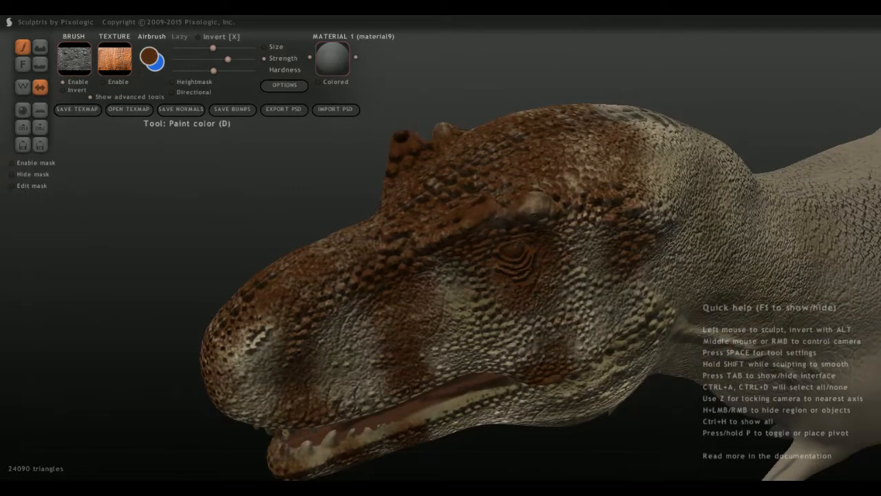
scroll(520, 219, down, 4)
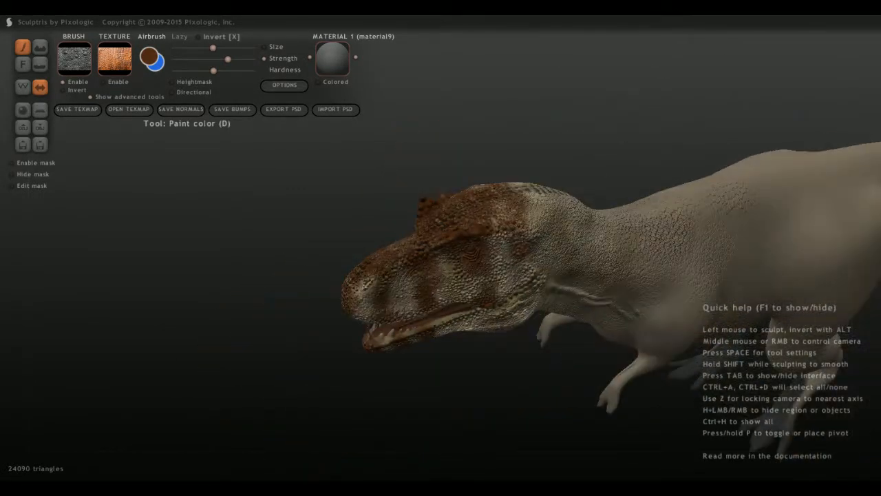
middle_drag(505, 247, 566, 194)
Airbrush a brown stripe across the rear lower jaw behind the mouth corner.
middle_drag(440, 255, 627, 247)
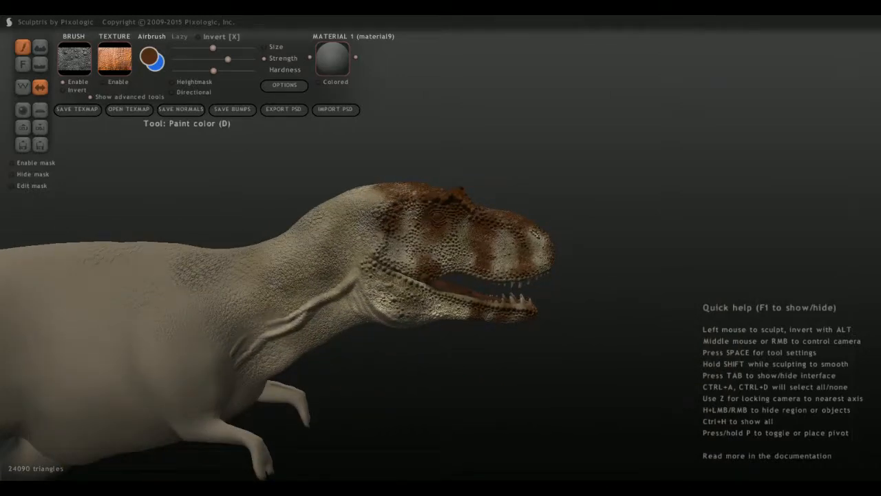
scroll(441, 248, up, 3)
mouse_move(371, 288)
mouse_down()
mouse_move(378, 299)
mouse_move(394, 296)
mouse_up()
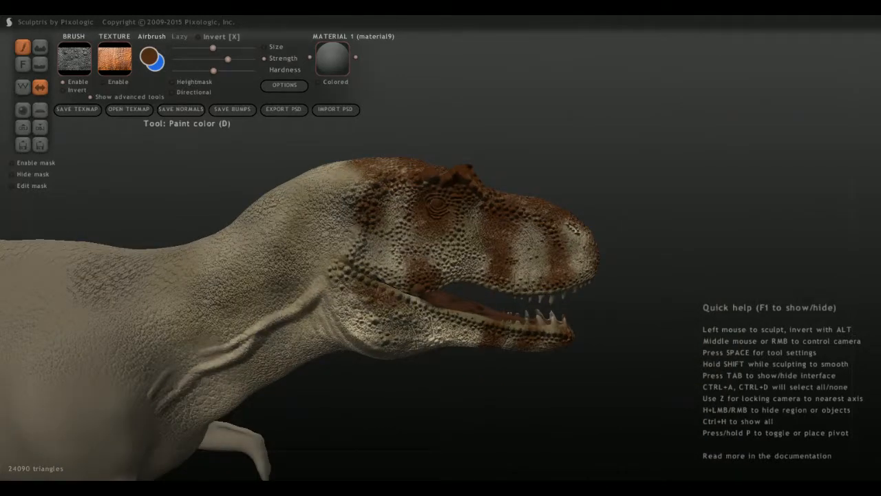
scroll(358, 303, down, 2)
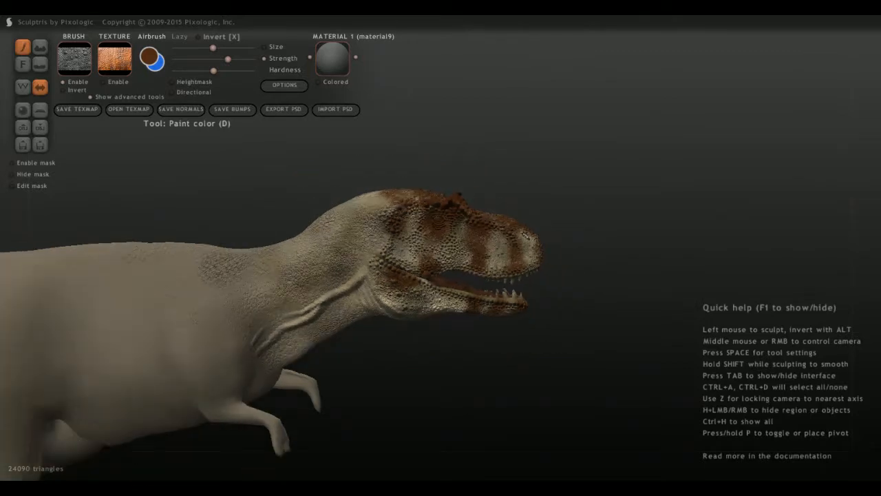
Extend the brown stripe on the front lower jaw further back along the jawline.
mouse_move(510, 261)
middle_down()
mouse_move(371, 282)
mouse_move(337, 358)
mouse_move(367, 380)
middle_up()
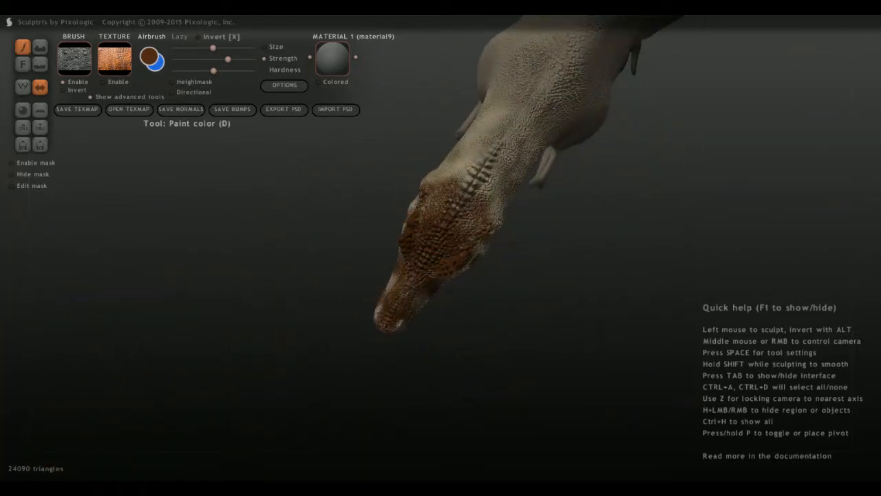
middle_drag(366, 381, 506, 264)
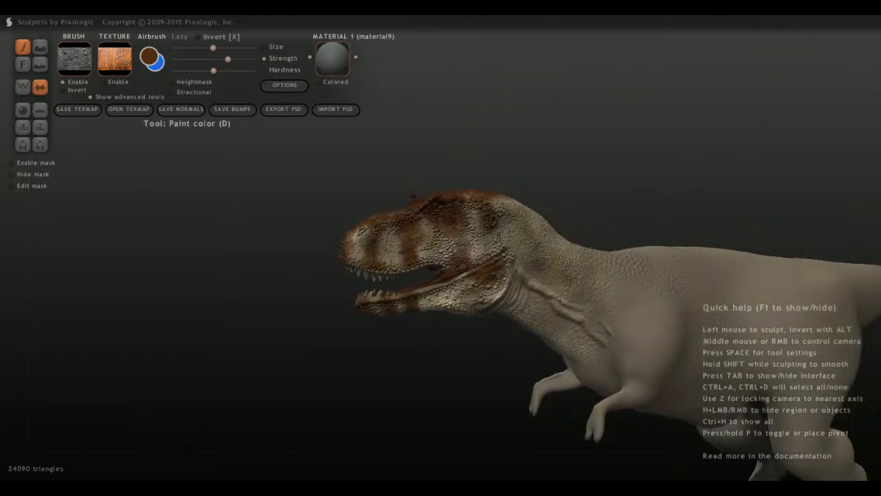
scroll(441, 261, up, 4)
middle_drag(441, 262, 420, 259)
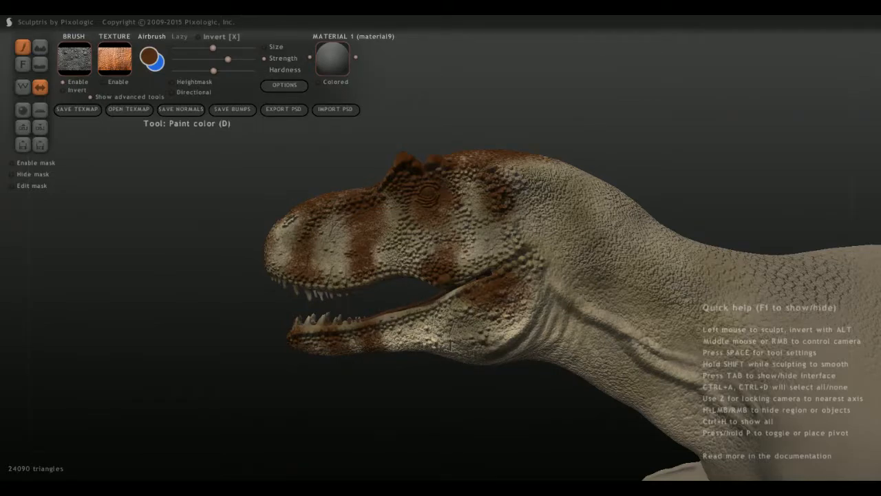
middle_drag(420, 259, 551, 314)
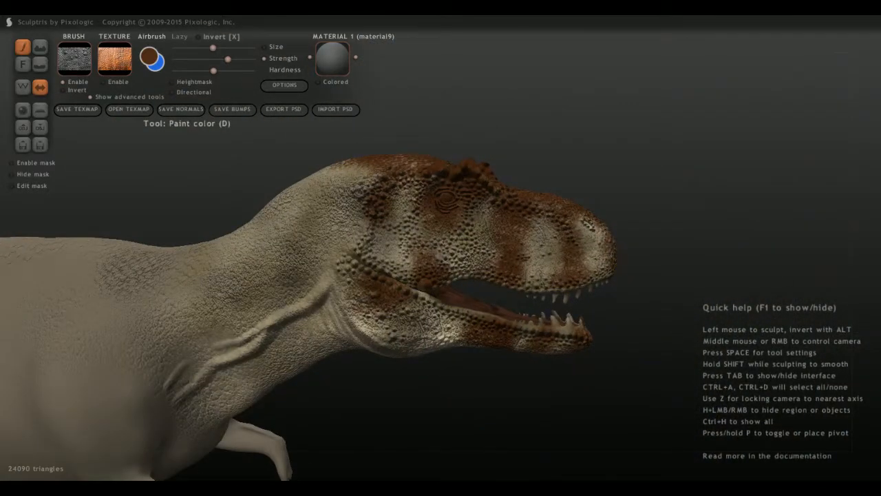
scroll(441, 248, up, 8)
scroll(441, 248, down, 5)
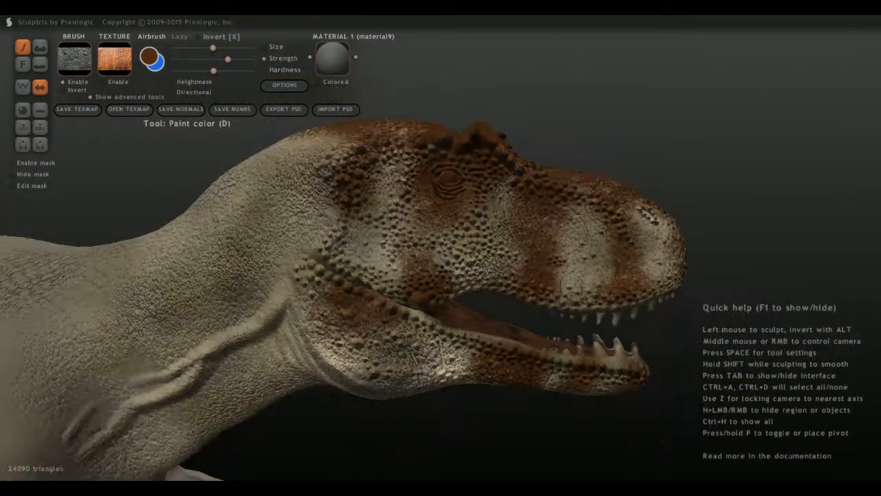
Examine how the striped head looks against the unpainted body from close up and from a distance.
scroll(441, 248, down, 5)
middle_drag(482, 248, 193, 254)
scroll(441, 248, down, 5)
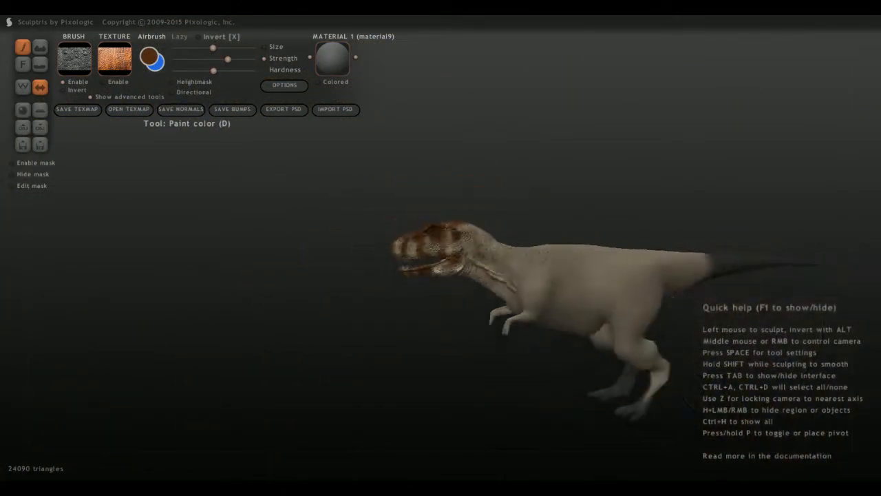
scroll(440, 248, down, 3)
scroll(441, 247, up, 4)
scroll(441, 248, down, 2)
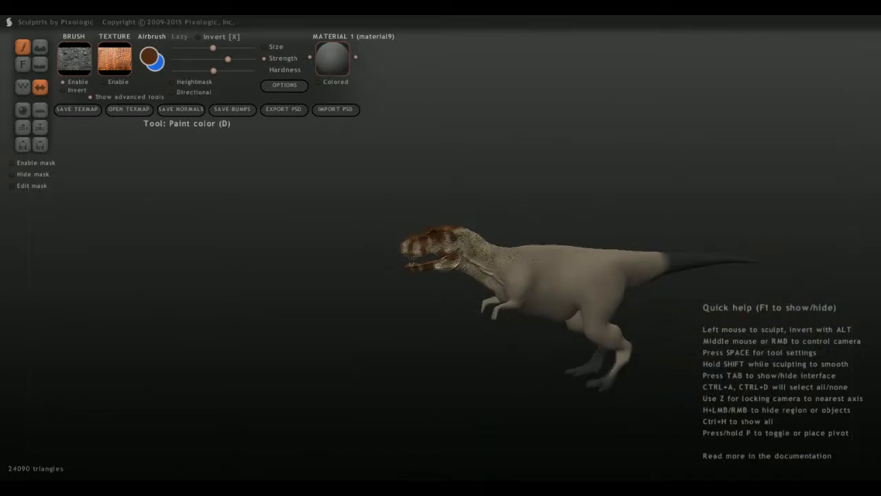
scroll(441, 248, up, 4)
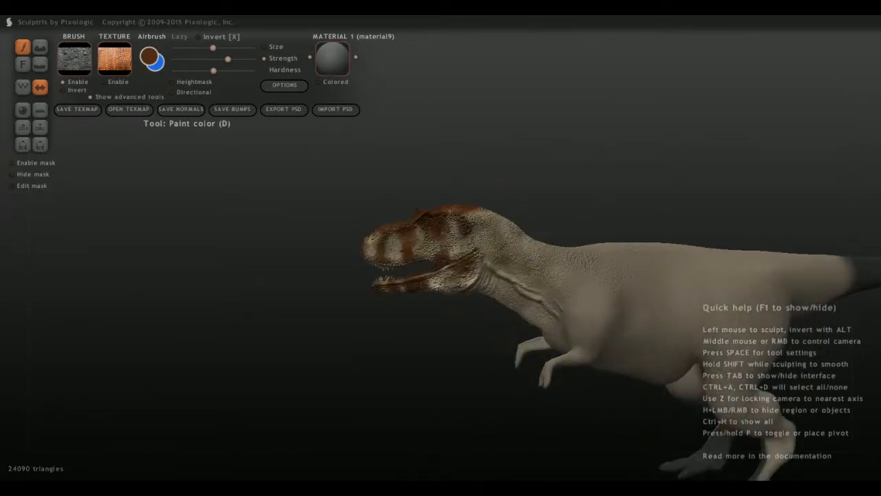
scroll(441, 248, up, 2)
Change the paint colour to a lighter, muted yellowish brown.
click(150, 57)
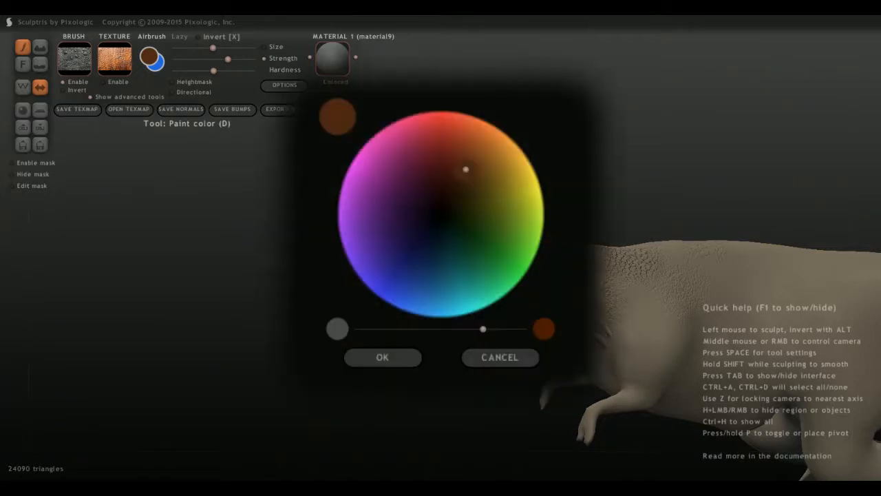
drag(467, 170, 490, 163)
drag(483, 329, 449, 330)
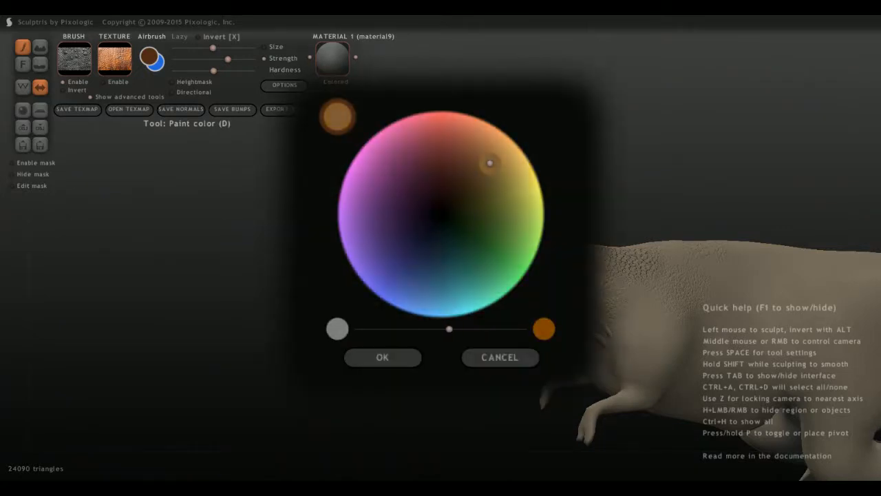
drag(490, 163, 484, 173)
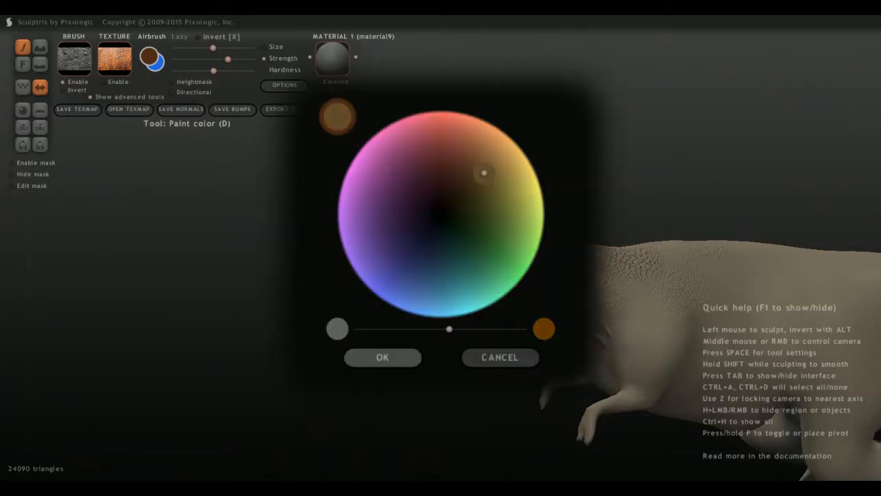
click(382, 356)
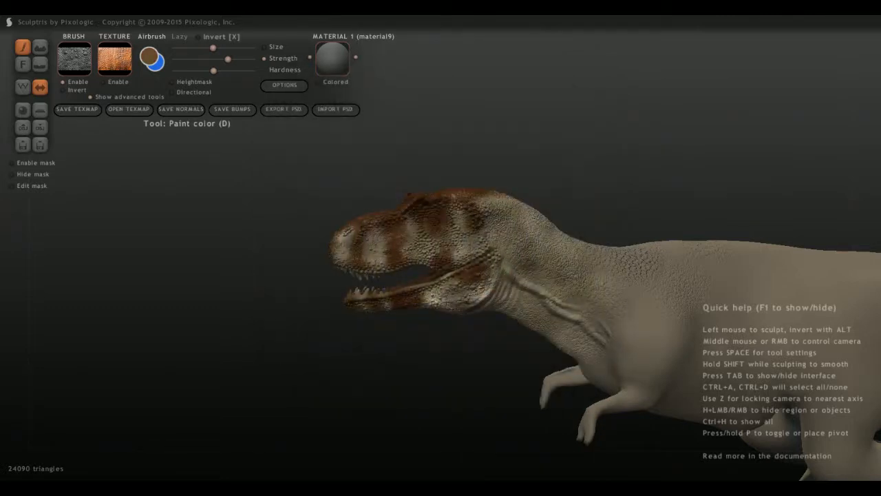
Airbrush the muted brown over the back of the head and along the upper neck to the shoulders.
mouse_move(528, 226)
mouse_down()
mouse_move(556, 254)
mouse_move(575, 250)
mouse_up()
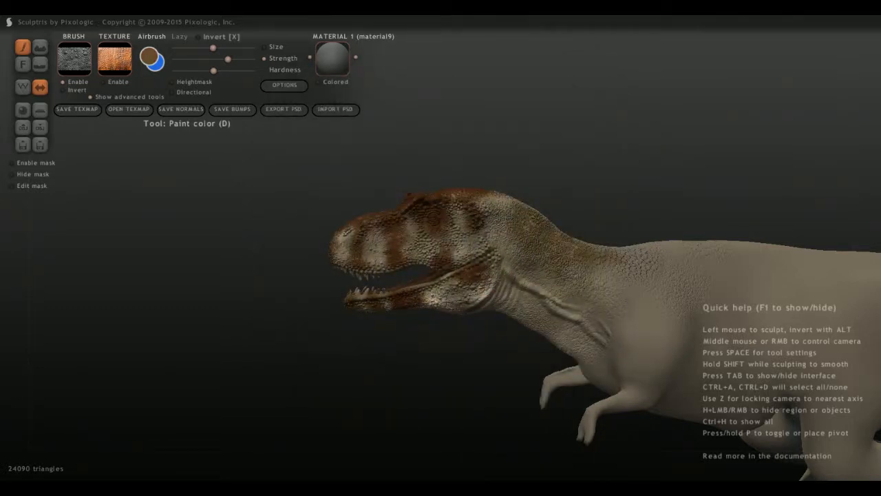
mouse_move(490, 204)
mouse_down()
mouse_move(505, 208)
mouse_move(504, 229)
mouse_up()
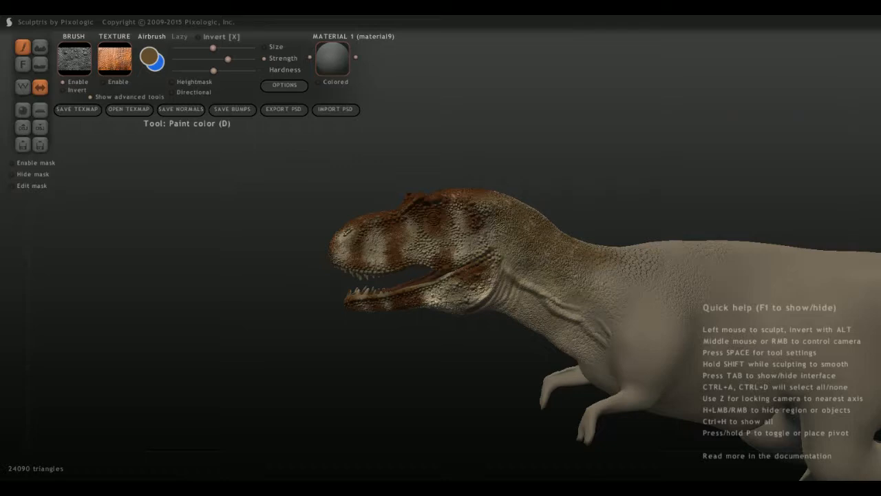
mouse_move(541, 262)
mouse_down()
mouse_move(594, 281)
mouse_move(628, 270)
mouse_up()
mouse_move(628, 270)
middle_down()
mouse_move(606, 310)
mouse_move(509, 351)
middle_up()
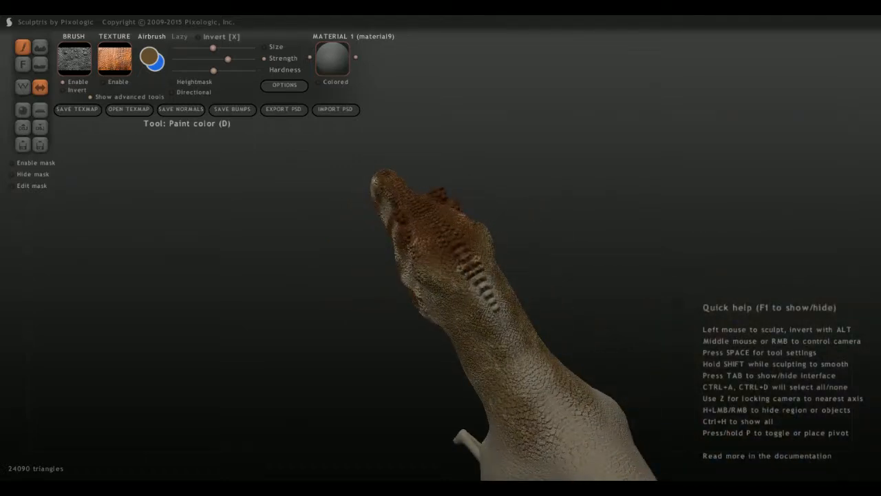
mouse_move(537, 365)
mouse_down()
mouse_move(560, 413)
mouse_move(536, 359)
mouse_move(486, 292)
mouse_move(492, 303)
mouse_up()
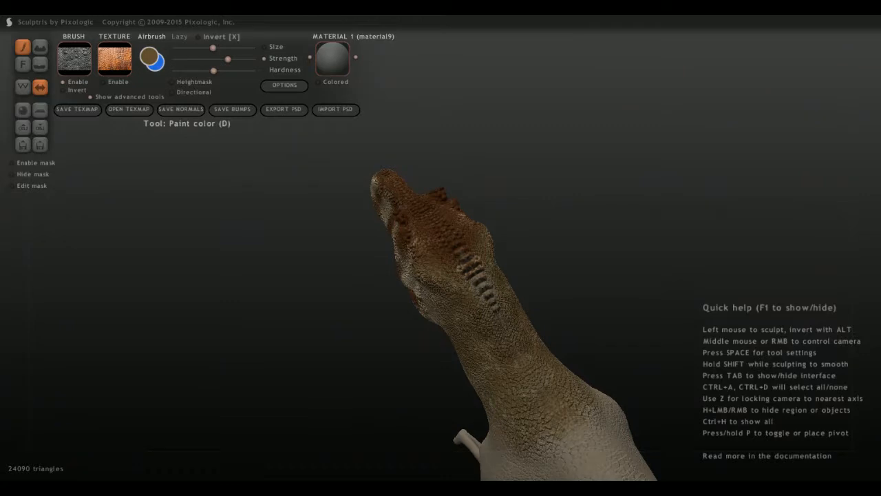
middle_drag(491, 303, 586, 231)
Change the paint colour to a very dark brown.
click(149, 57)
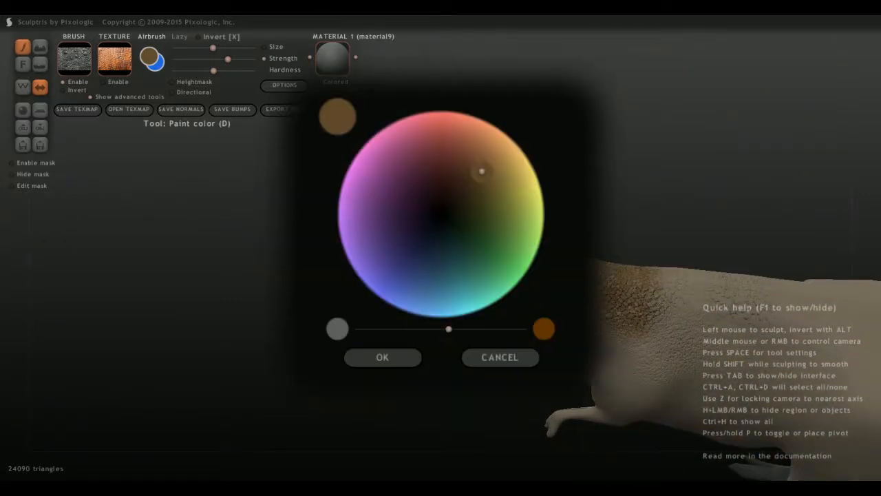
drag(482, 170, 462, 178)
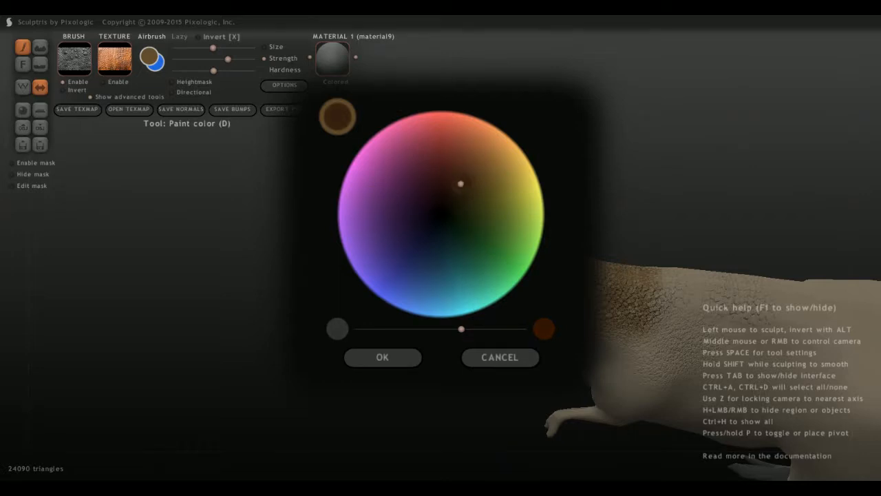
click(382, 357)
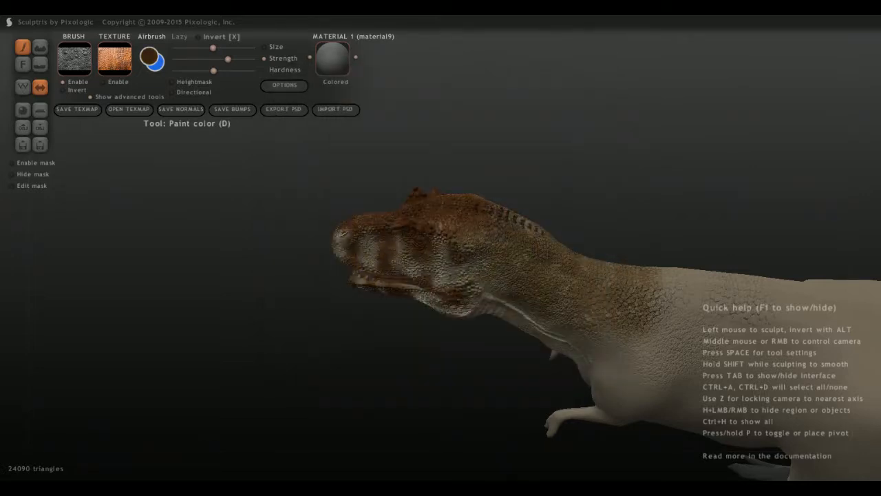
Shade the centres of the rear jaw stripe and the cheek stripe near the mouth corner with dark brown.
middle_drag(452, 242, 370, 315)
drag(442, 248, 401, 178)
middle_drag(385, 227, 475, 148)
scroll(448, 224, up, 3)
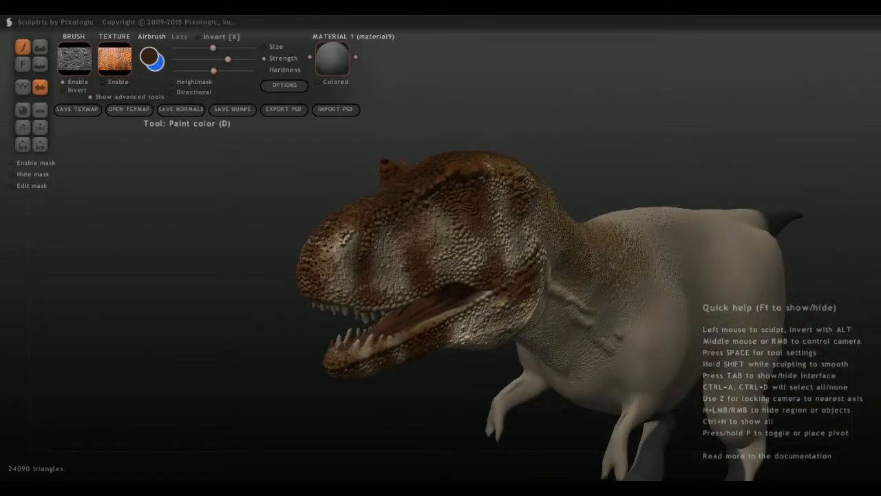
middle_drag(416, 224, 366, 219)
mouse_move(426, 349)
mouse_down()
mouse_move(417, 331)
mouse_move(429, 323)
mouse_up()
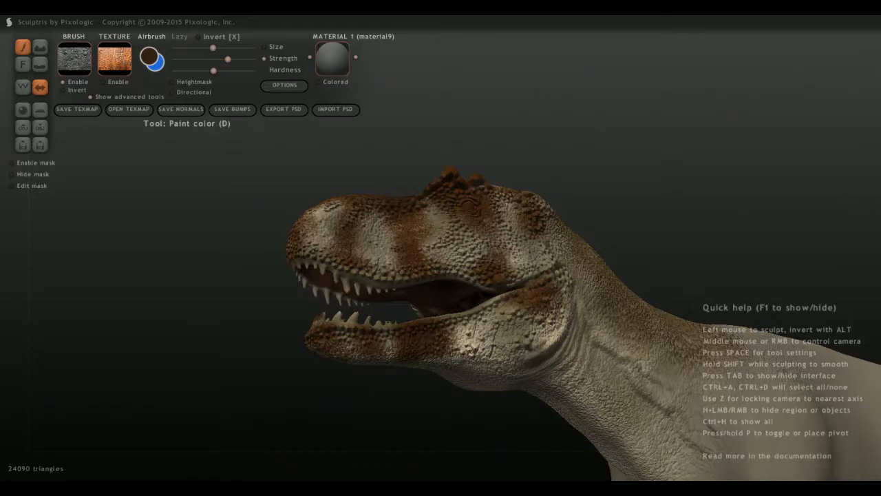
drag(546, 292, 534, 303)
drag(483, 280, 497, 266)
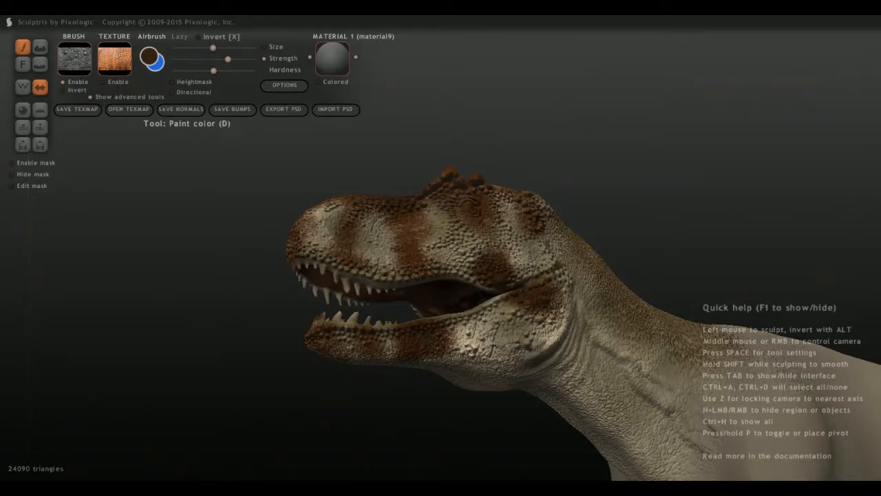
Shade the brow ridge and horns around the eye with dark brown.
mouse_move(441, 185)
mouse_down()
mouse_move(471, 191)
mouse_move(470, 203)
mouse_up()
middle_drag(407, 181, 447, 219)
mouse_move(450, 192)
mouse_down()
mouse_move(442, 198)
mouse_move(481, 182)
mouse_up()
middle_drag(475, 180, 460, 149)
Darken the snout stripes toward the upper lip and along the top of the snout with dark brown.
mouse_move(299, 263)
mouse_down()
mouse_move(308, 235)
mouse_move(298, 262)
mouse_up()
middle_drag(300, 260, 375, 295)
mouse_move(366, 297)
mouse_down()
mouse_move(350, 303)
mouse_move(365, 322)
mouse_up()
mouse_move(359, 283)
mouse_down()
mouse_move(365, 248)
mouse_move(402, 195)
mouse_up()
middle_drag(440, 227, 358, 200)
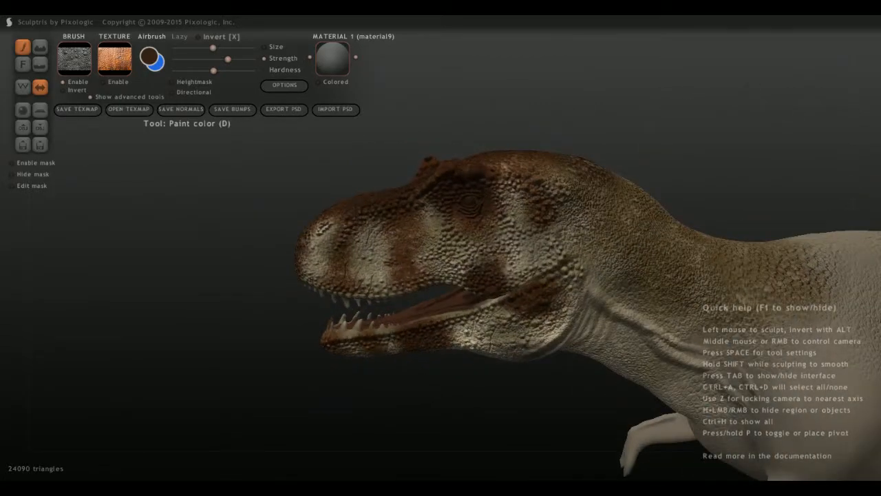
Deepen the dark brown in the snout stripe in front of the eye and in the stripe below the eye.
mouse_move(386, 295)
mouse_down()
mouse_move(400, 268)
mouse_move(406, 290)
mouse_up()
scroll(413, 276, up, 3)
drag(387, 238, 388, 214)
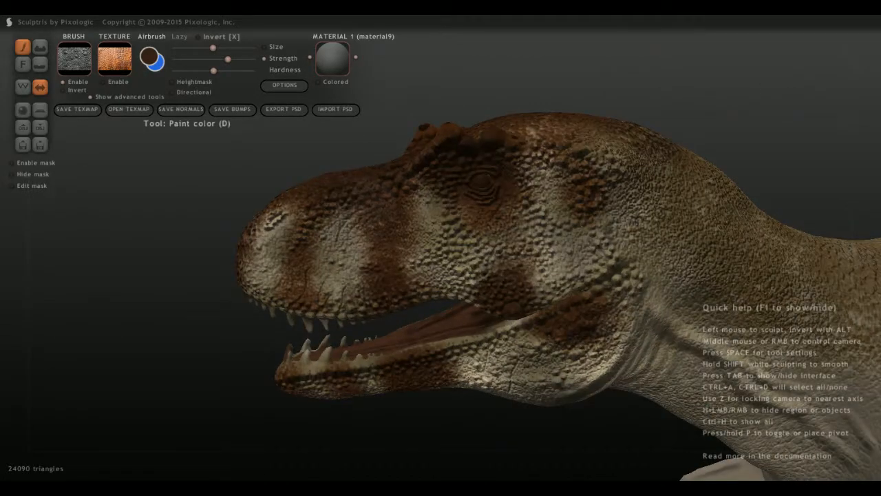
drag(498, 215, 502, 225)
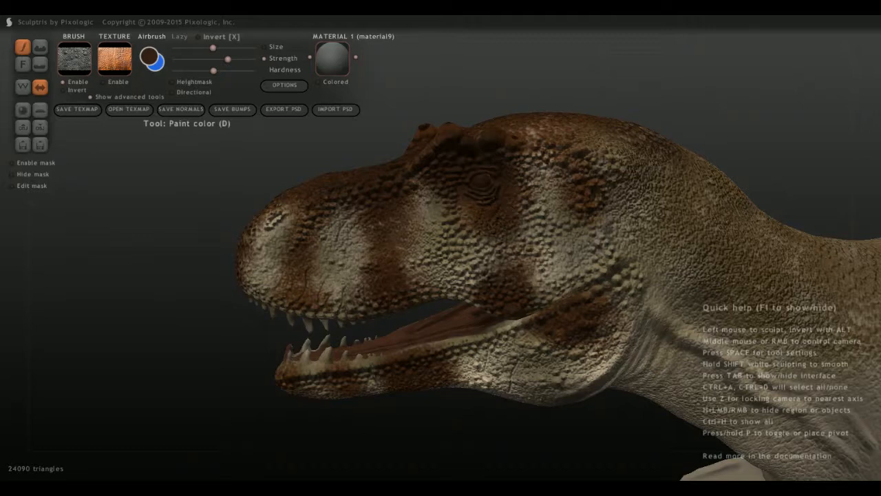
Examine the shaded stripes on both sides of the dinosaur's head and how they meet the neck.
scroll(403, 229, down, 2)
scroll(414, 262, down, 3)
middle_drag(413, 261, 431, 238)
scroll(431, 237, up, 3)
middle_drag(420, 323, 409, 272)
mouse_move(407, 272)
mouse_down()
mouse_move(414, 264)
mouse_move(416, 300)
mouse_move(318, 302)
mouse_move(360, 293)
mouse_move(347, 295)
mouse_up()
mouse_move(348, 295)
middle_down()
mouse_move(357, 362)
mouse_move(485, 365)
mouse_move(588, 355)
middle_up()
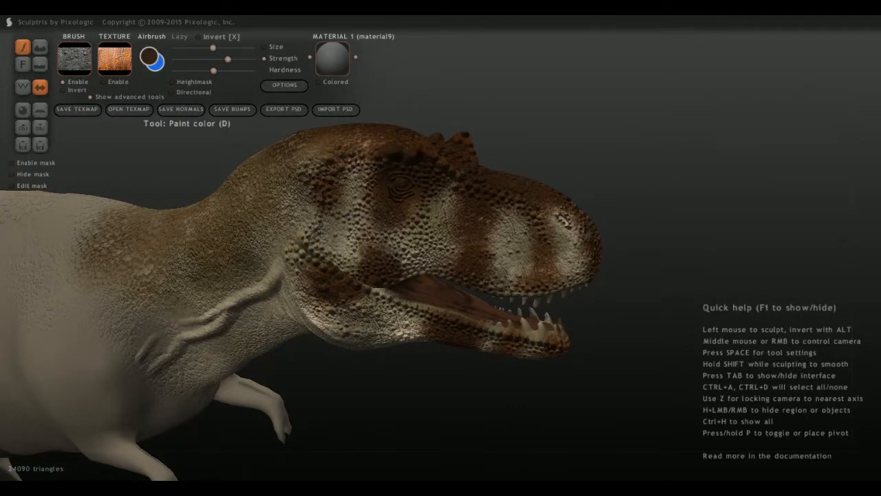
middle_drag(589, 354, 626, 354)
Change the paint colour from dark brown to a lighter, muted yellowish brown.
click(150, 57)
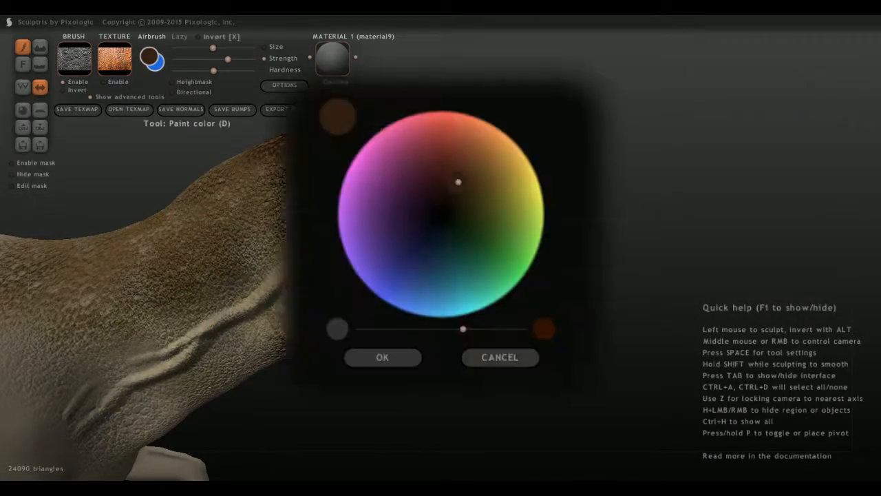
drag(459, 182, 477, 176)
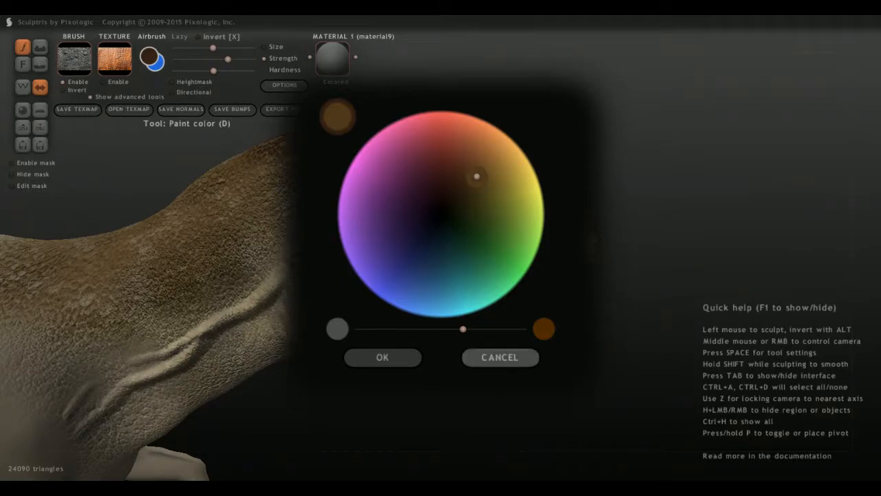
drag(462, 330, 454, 329)
click(382, 356)
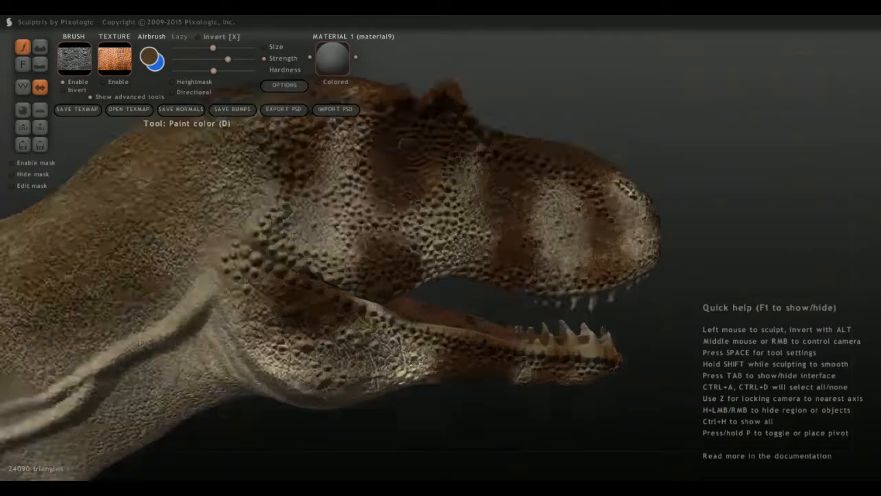
Tint the pale scales on the cheek behind the mouth corner, between the rear stripes, with muted brown.
scroll(440, 248, up, 3)
mouse_move(408, 215)
mouse_down()
mouse_move(422, 169)
mouse_move(401, 247)
mouse_move(376, 271)
mouse_up()
drag(342, 222, 345, 237)
drag(219, 263, 234, 270)
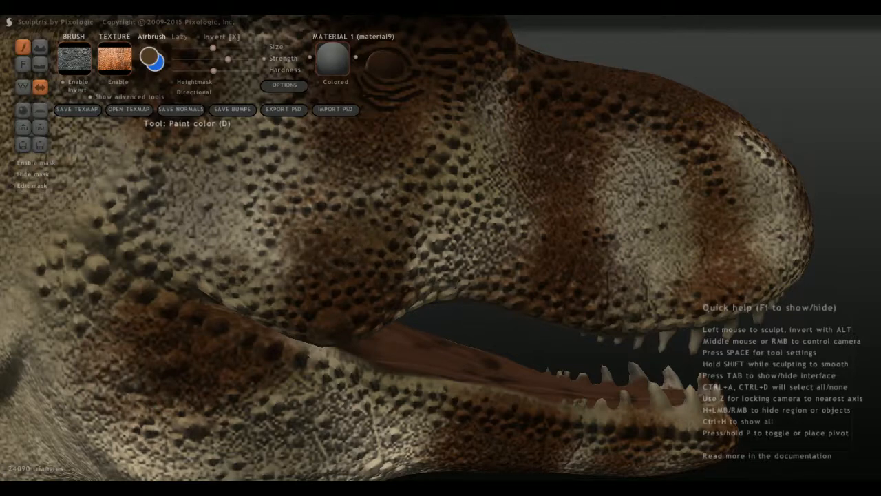
scroll(237, 269, down, 3)
drag(296, 259, 298, 249)
mouse_move(309, 222)
mouse_down()
mouse_move(255, 239)
mouse_move(278, 235)
mouse_move(229, 211)
mouse_up()
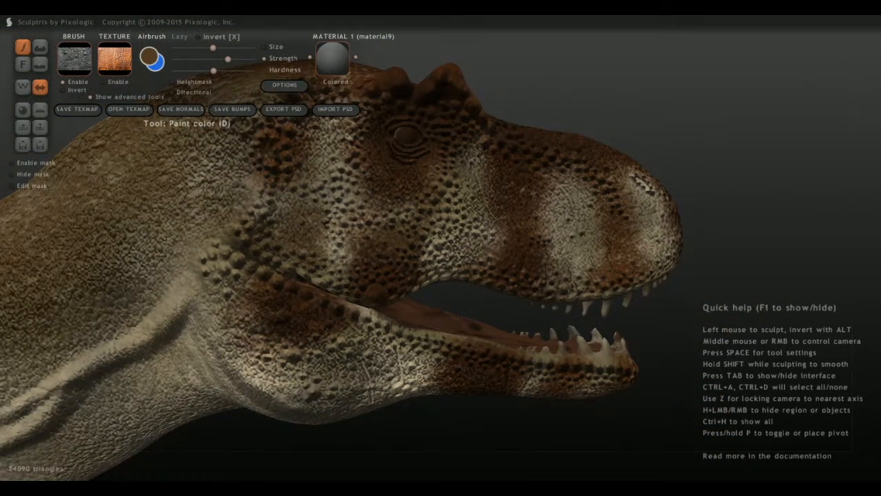
Tint the pale gaps between the snout stripes and toward the nose with muted brown.
mouse_move(481, 142)
mouse_down()
mouse_move(461, 205)
mouse_move(480, 219)
mouse_move(488, 266)
mouse_move(494, 259)
mouse_up()
mouse_move(534, 228)
mouse_down()
mouse_move(562, 179)
mouse_move(591, 229)
mouse_move(593, 275)
mouse_up()
drag(658, 260, 628, 174)
mouse_move(625, 172)
middle_down()
mouse_move(606, 89)
mouse_move(621, 96)
middle_up()
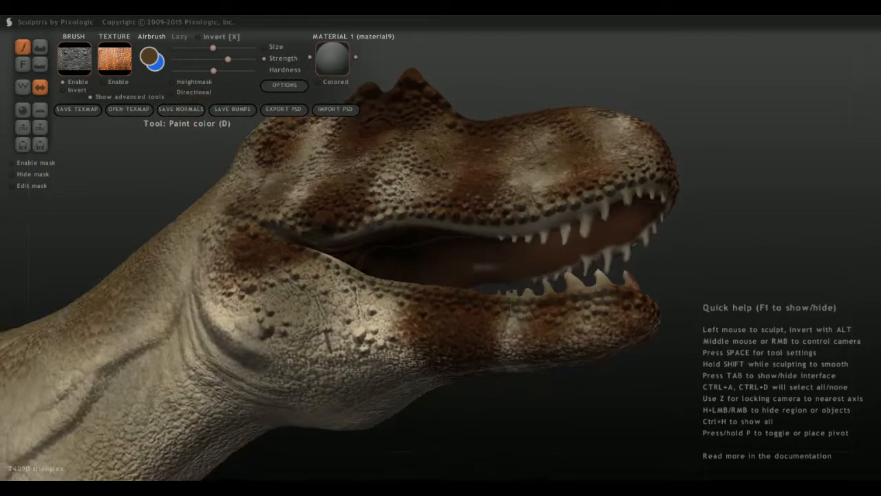
Blend muted brown over the pale areas of the lower jaw and around the rear jaw corner.
drag(405, 289, 378, 319)
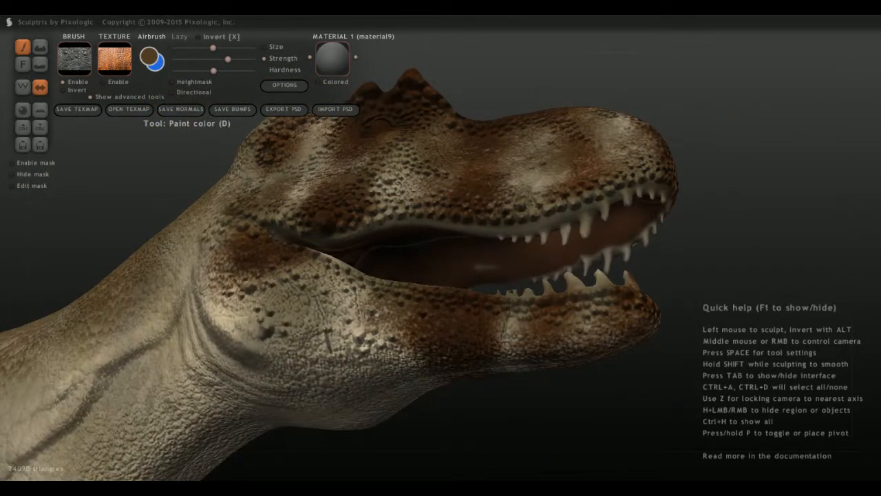
scroll(348, 291, down, 1)
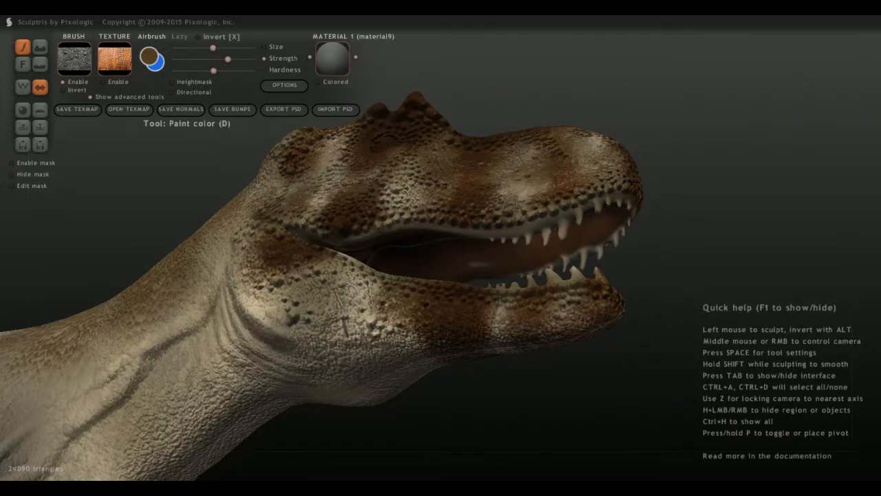
mouse_move(346, 274)
mouse_down()
mouse_move(358, 283)
mouse_move(336, 268)
mouse_up()
mouse_move(334, 268)
middle_down()
mouse_move(296, 272)
mouse_move(255, 241)
middle_up()
mouse_move(220, 242)
mouse_down()
mouse_move(212, 267)
mouse_move(226, 303)
mouse_move(312, 352)
mouse_move(343, 344)
mouse_move(299, 338)
mouse_up()
drag(222, 274, 227, 292)
middle_drag(227, 293, 269, 311)
mouse_move(257, 310)
mouse_down()
mouse_move(231, 292)
mouse_move(228, 262)
mouse_up()
scroll(276, 275, down, 4)
mouse_move(275, 275)
middle_down()
mouse_move(292, 320)
mouse_move(279, 284)
middle_up()
scroll(249, 161, up, 5)
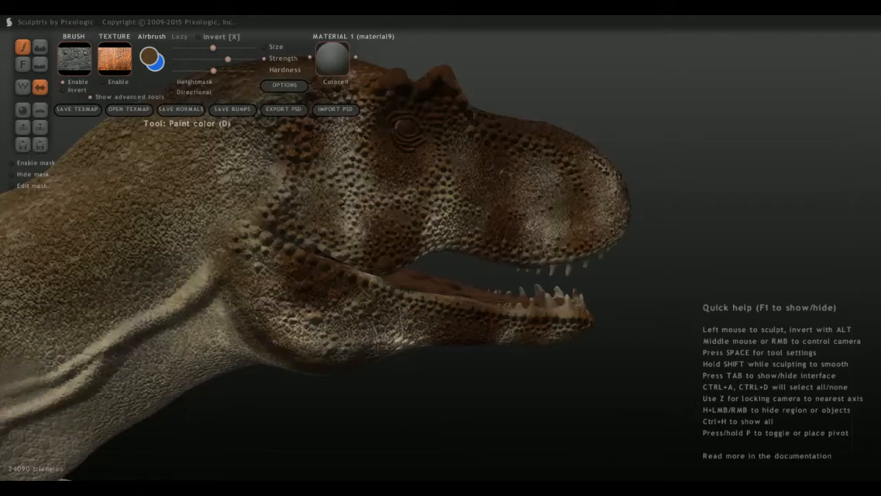
Turn off the brush texture and set the paint colour to a slightly lighter yellowish brown for the eye area.
mouse_move(249, 162)
mouse_down()
mouse_move(238, 162)
mouse_move(236, 201)
mouse_move(222, 155)
mouse_up()
scroll(221, 155, down, 5)
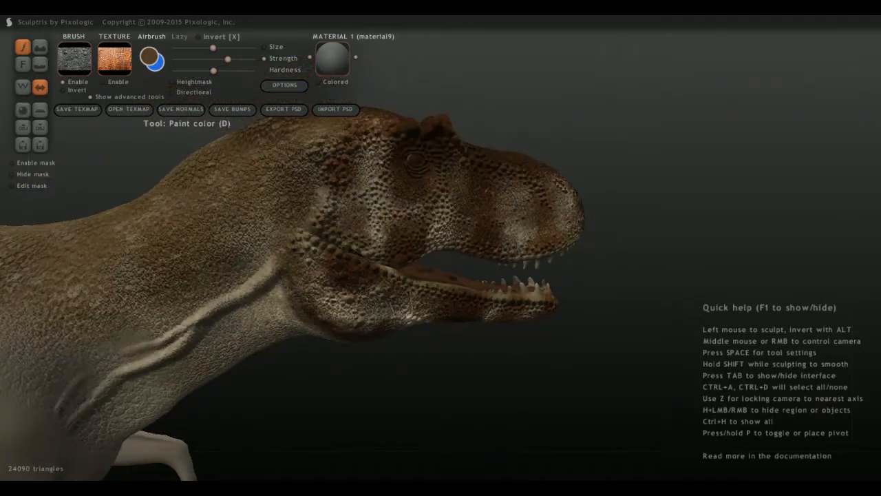
mouse_move(222, 155)
middle_down()
mouse_move(237, 158)
mouse_move(240, 146)
middle_up()
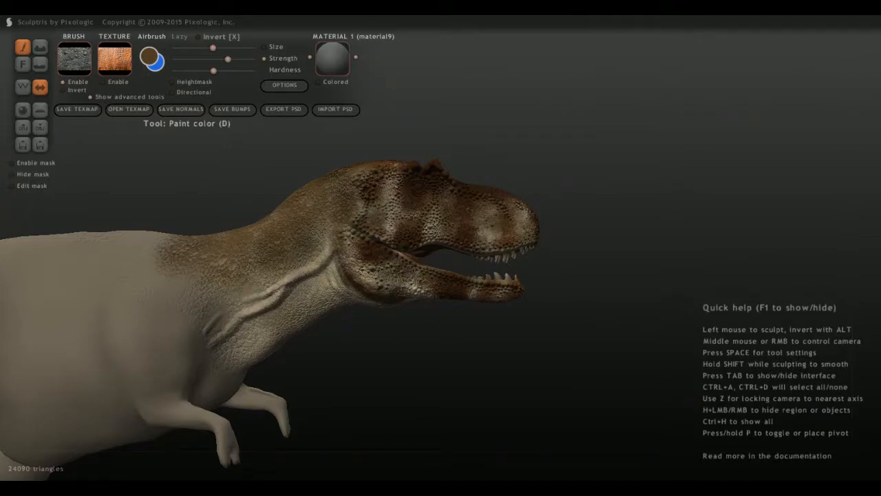
alt+middle_drag(403, 192, 391, 274)
scroll(358, 367, up, 5)
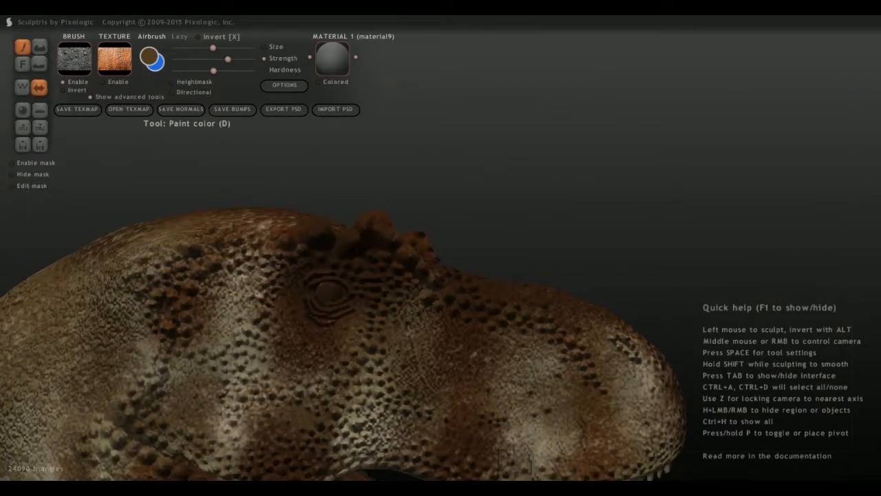
click(148, 56)
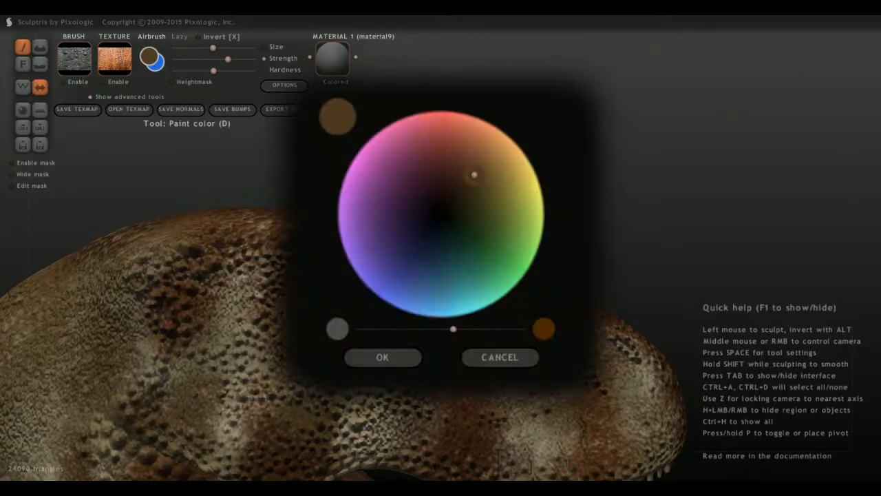
mouse_move(475, 174)
mouse_down()
mouse_move(496, 169)
mouse_move(484, 172)
mouse_up()
click(378, 359)
scroll(309, 341, up, 3)
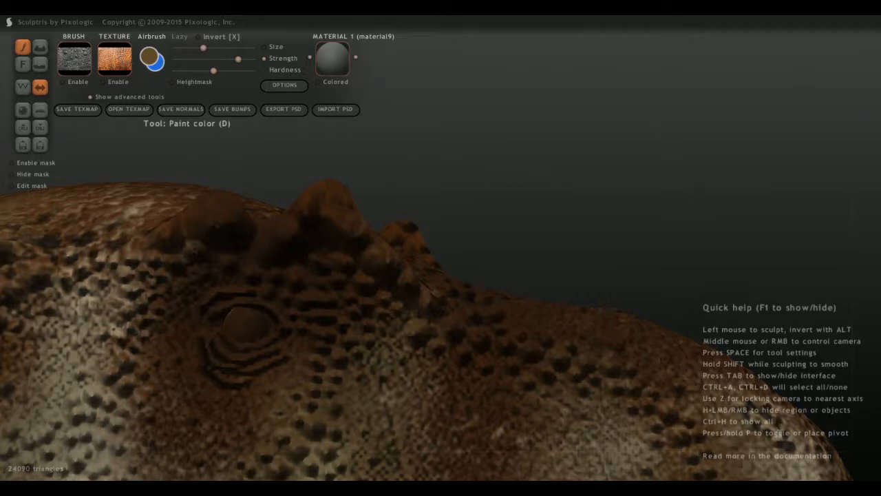
Paint the whole visible eyeball with the yellowish brown base colour, covering its rear and lower edges.
drag(243, 325, 256, 325)
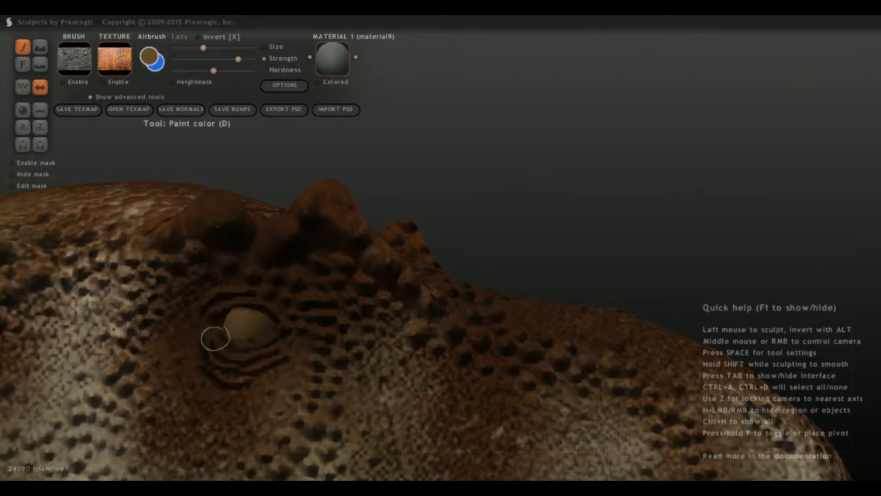
middle_drag(220, 334, 265, 341)
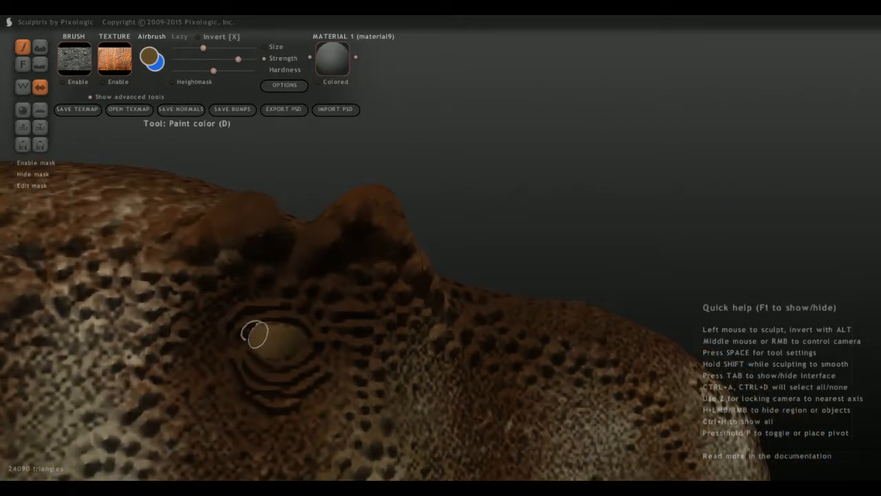
middle_drag(265, 364, 244, 358)
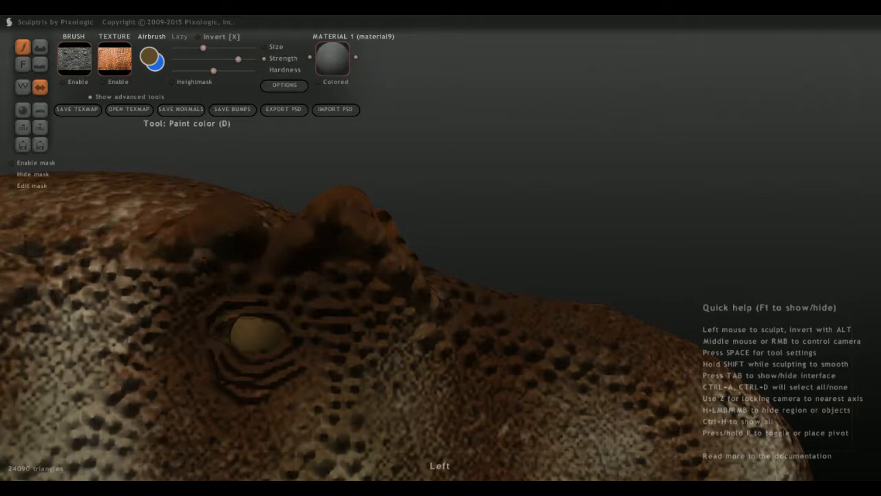
scroll(305, 431, down, 6)
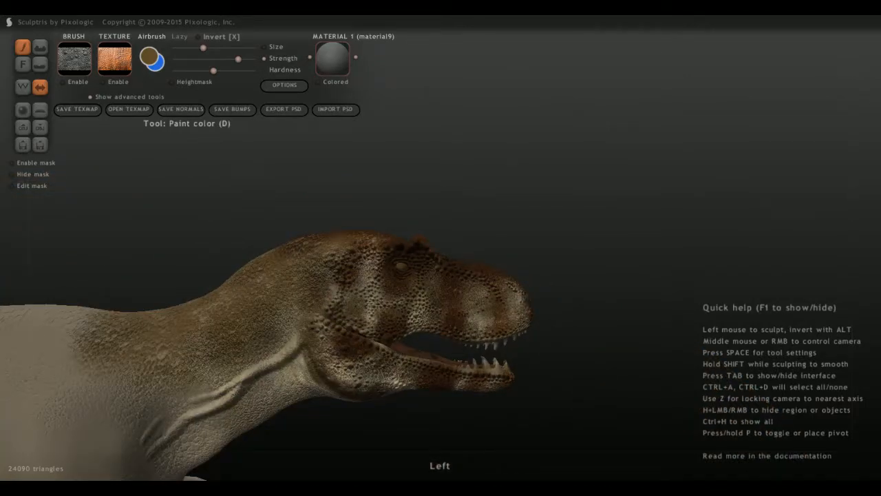
scroll(383, 282, up, 5)
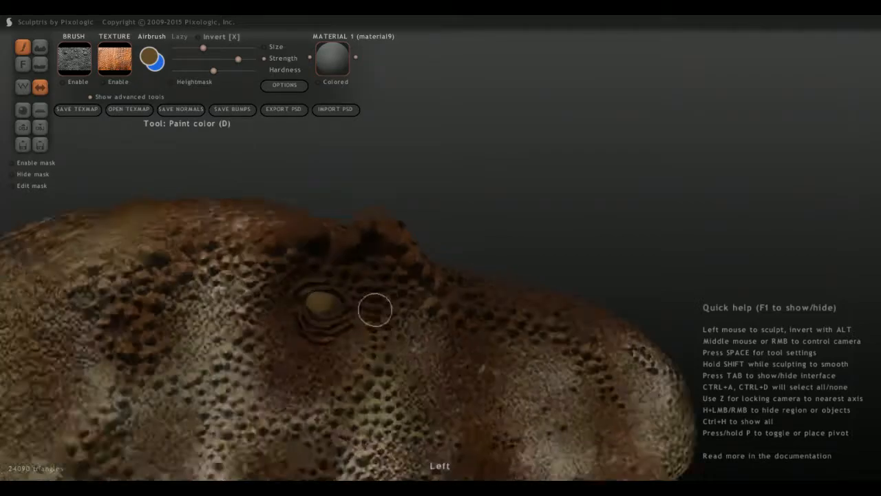
scroll(207, 330, up, 3)
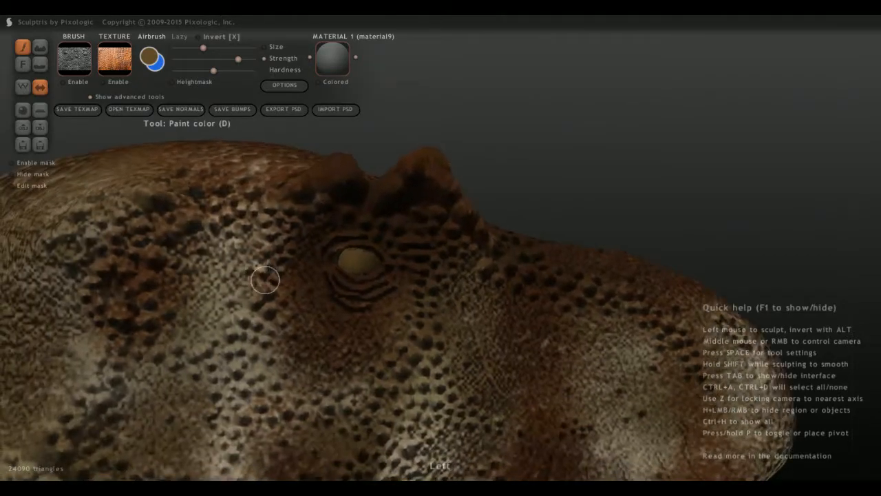
scroll(265, 278, up, 3)
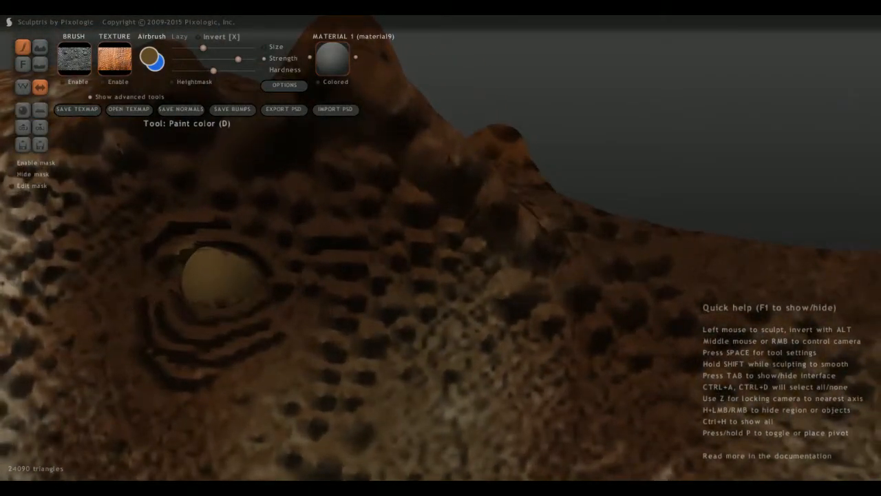
Set the paint colour to a lighter golden brown and go over the eyeball with it.
click(149, 57)
drag(483, 173, 494, 166)
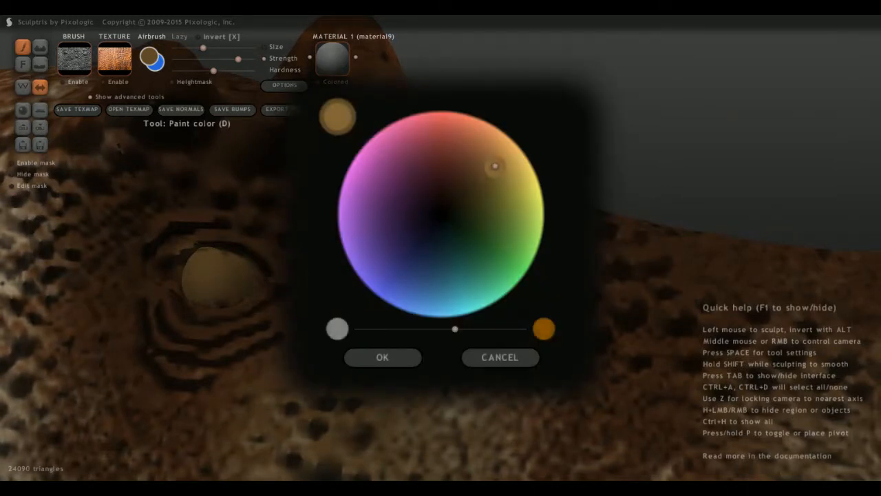
click(382, 357)
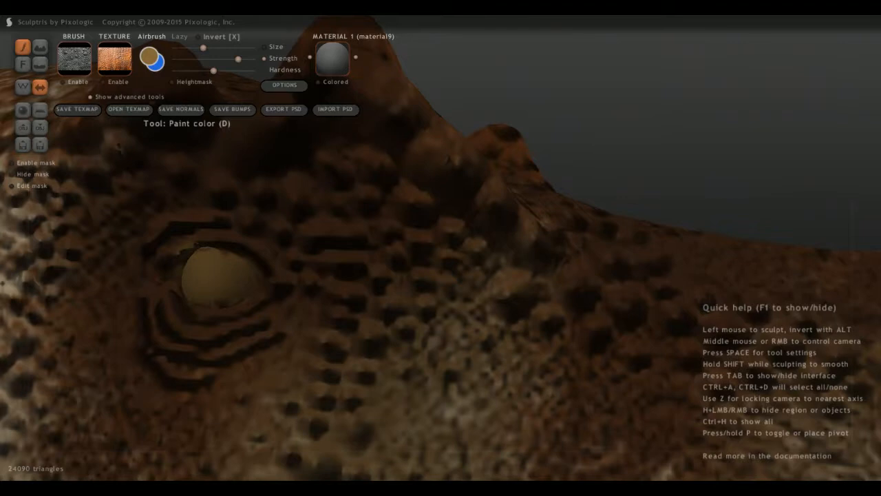
mouse_move(207, 278)
mouse_down()
mouse_move(195, 275)
mouse_move(214, 260)
mouse_move(234, 287)
mouse_move(203, 281)
mouse_up()
right_drag(207, 283, 170, 291)
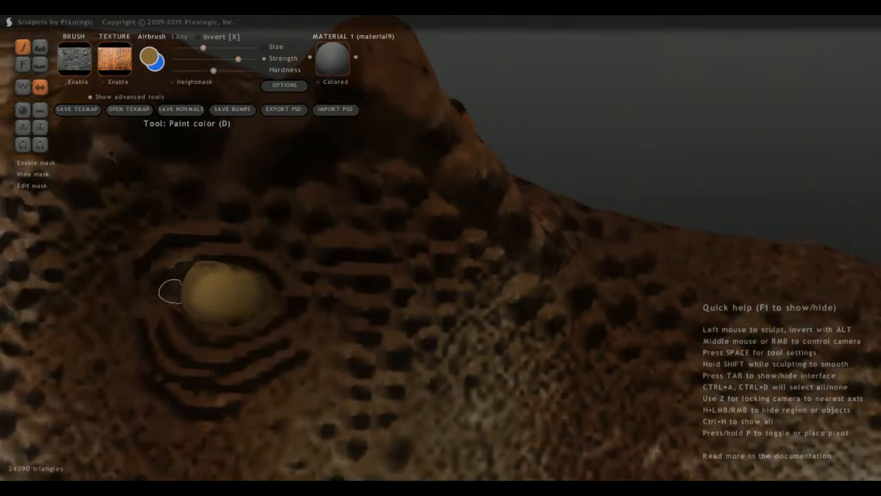
drag(190, 289, 206, 277)
Brighten the paint colour to a golden yellow and paint the eyeball with it up to the upper lid.
click(149, 57)
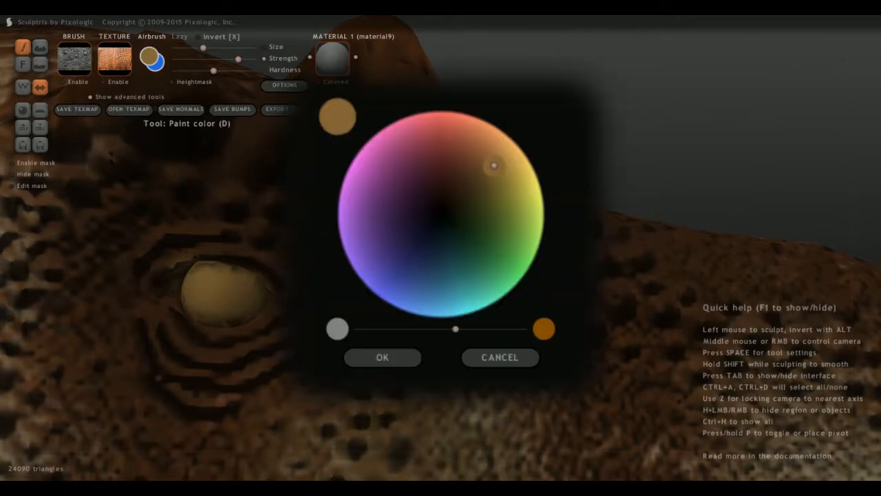
drag(493, 165, 510, 160)
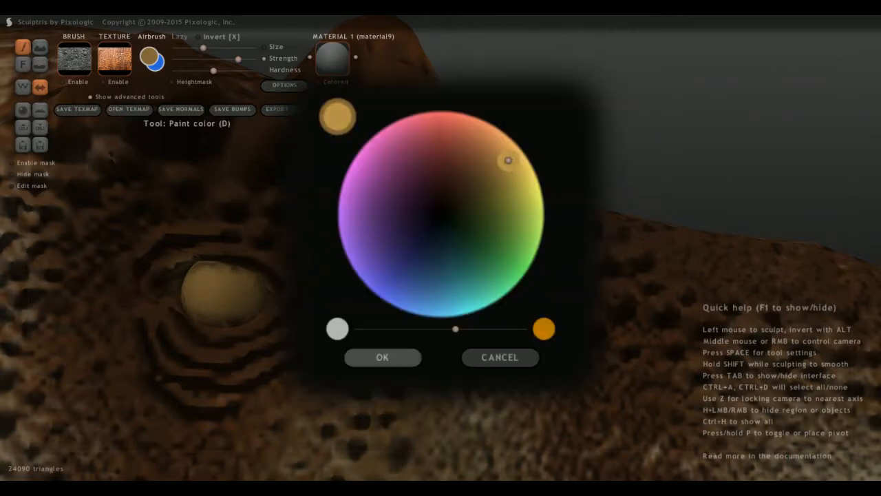
click(382, 357)
mouse_move(225, 284)
mouse_down()
mouse_move(244, 303)
mouse_move(205, 293)
mouse_move(211, 278)
mouse_move(226, 279)
mouse_up()
middle_drag(226, 280, 202, 258)
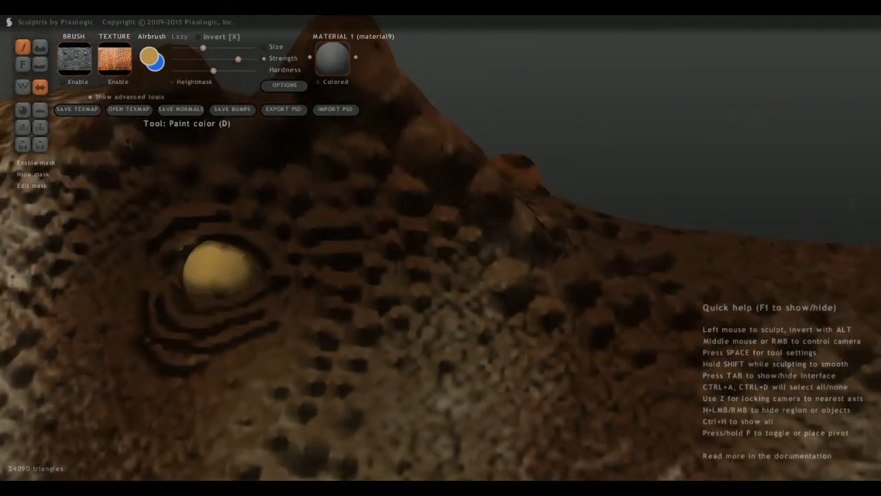
Desaturate the paint colour to a pale cream and cover the eyeball with it out to the eyelid edges.
click(149, 57)
click(420, 329)
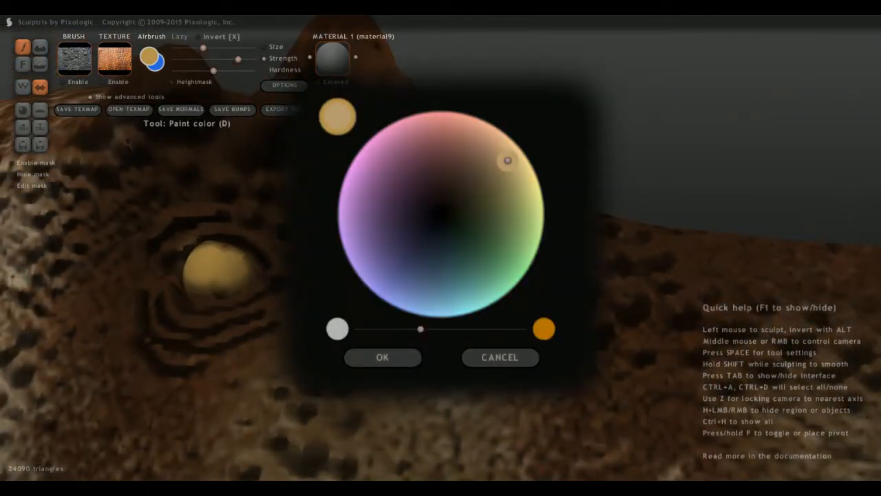
click(386, 356)
mouse_move(216, 276)
mouse_down()
mouse_move(203, 270)
mouse_move(236, 268)
mouse_up()
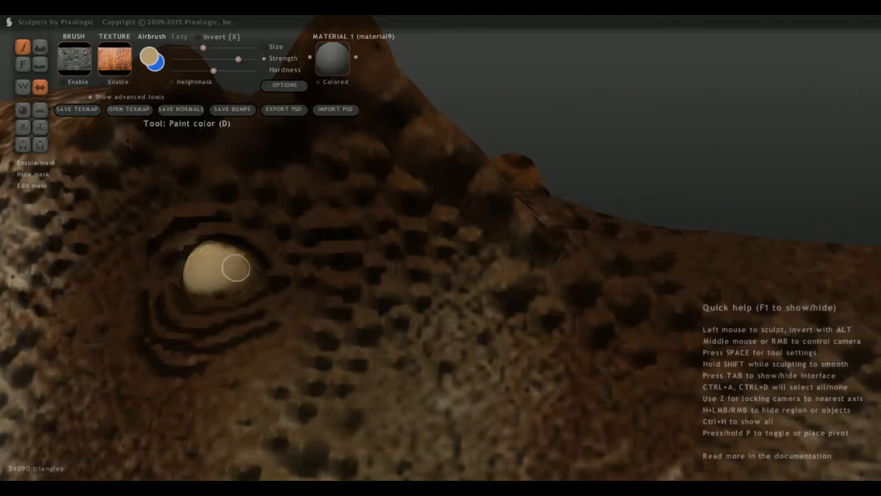
middle_drag(197, 267, 192, 291)
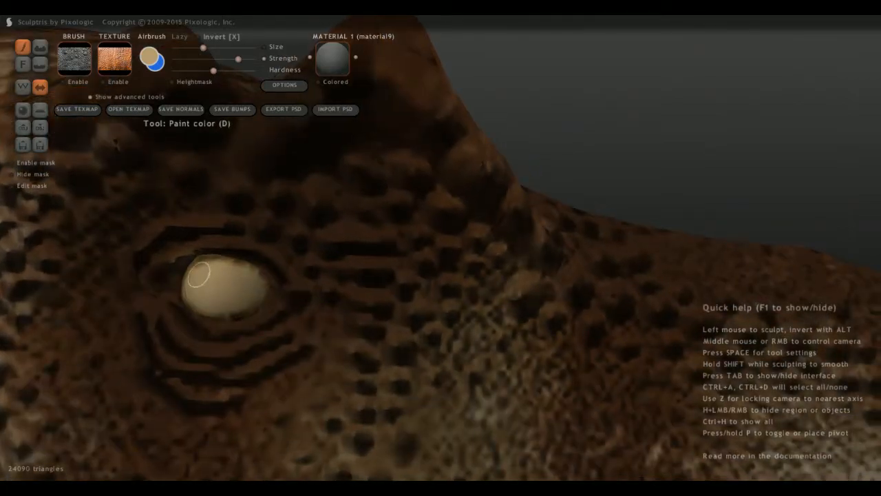
middle_drag(235, 271, 157, 299)
Set the paint colour to black and dab a small round pupil on the front part of the eyeball.
click(149, 57)
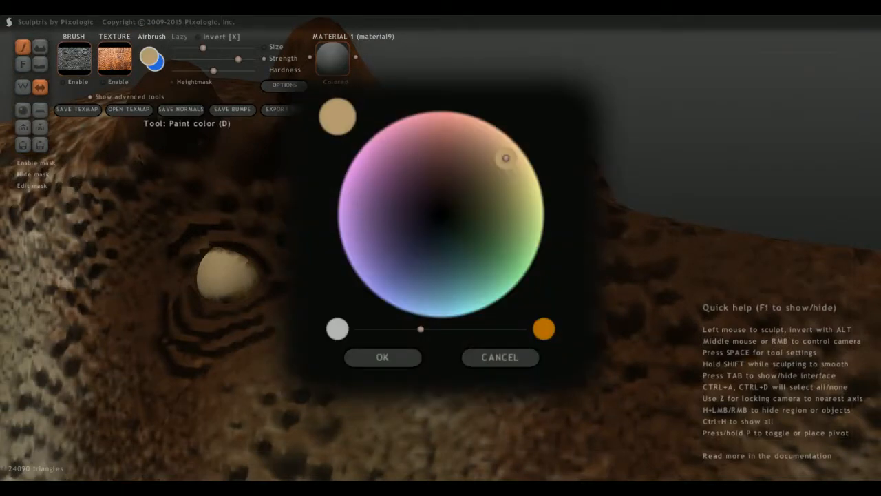
click(446, 215)
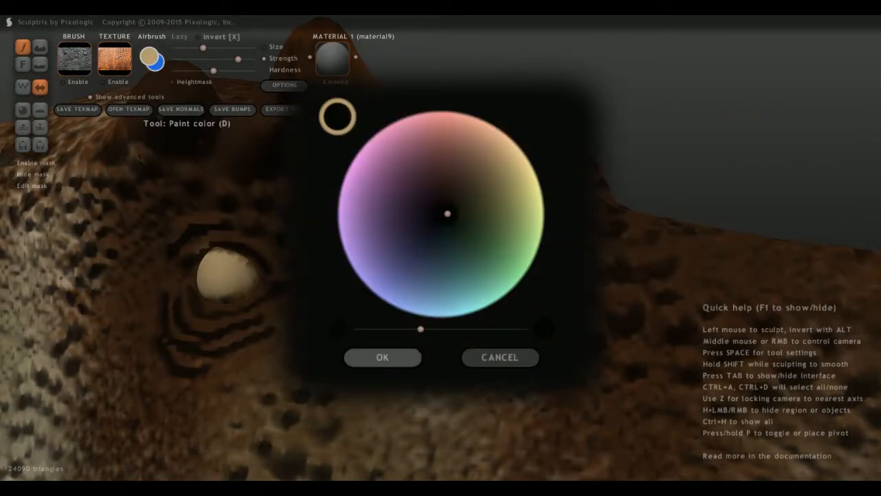
click(383, 357)
middle_drag(231, 297, 212, 294)
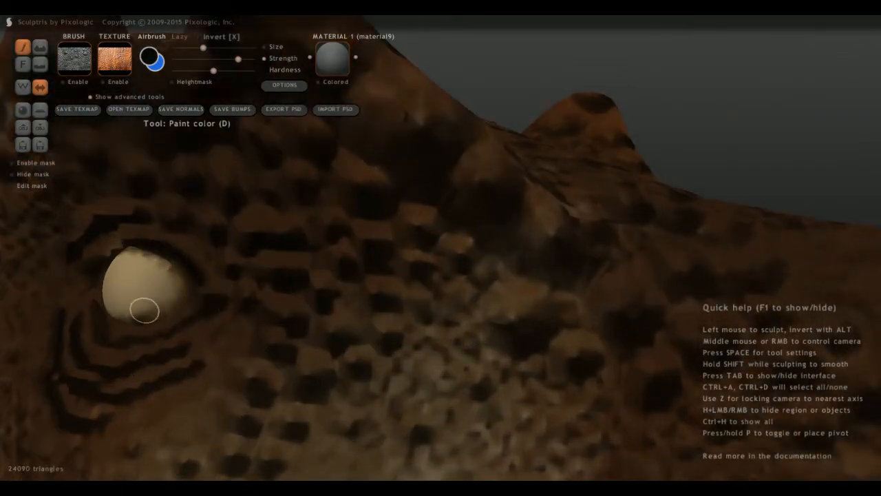
middle_drag(145, 310, 389, 326)
scroll(388, 325, up, 4)
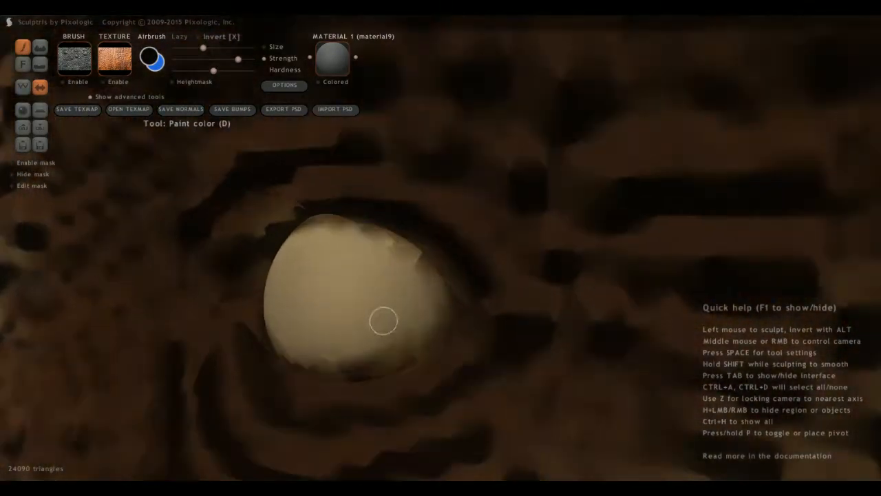
scroll(378, 296, down, 3)
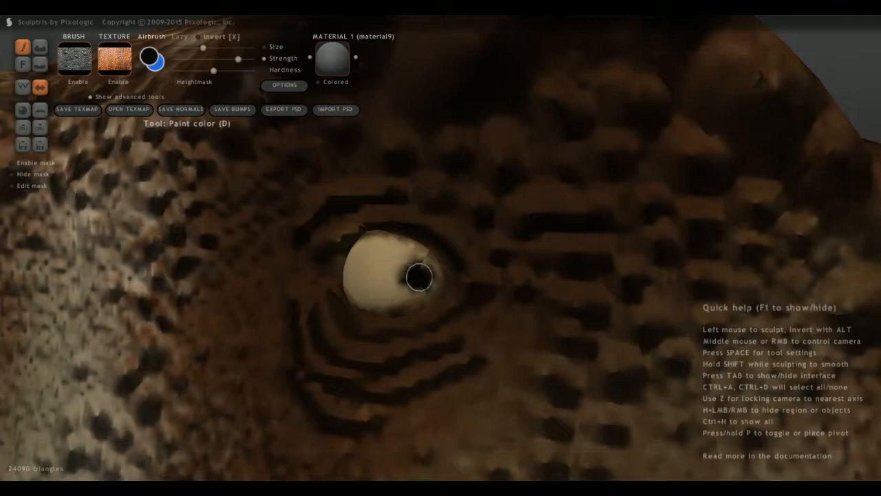
scroll(332, 280, down, 10)
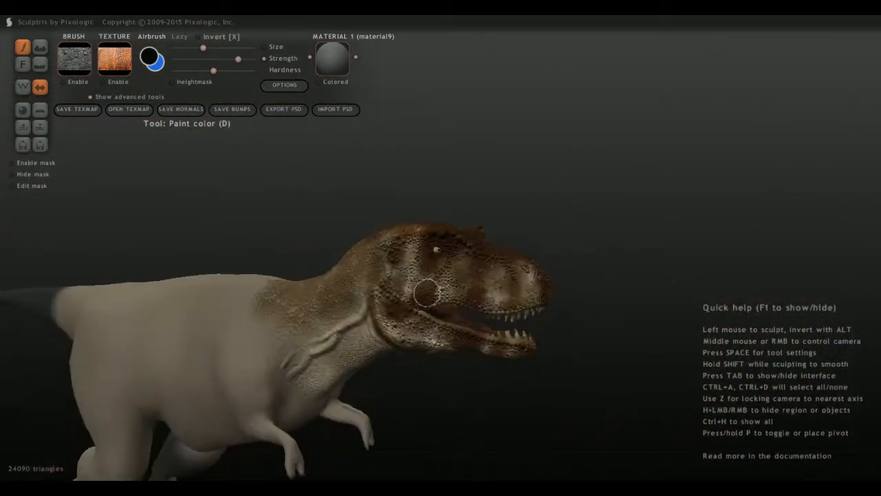
Add another dab of black to the pupil and check the eye against the whole head from the side.
mouse_move(425, 293)
middle_down()
mouse_move(361, 292)
mouse_move(431, 292)
middle_up()
scroll(441, 303, up, 7)
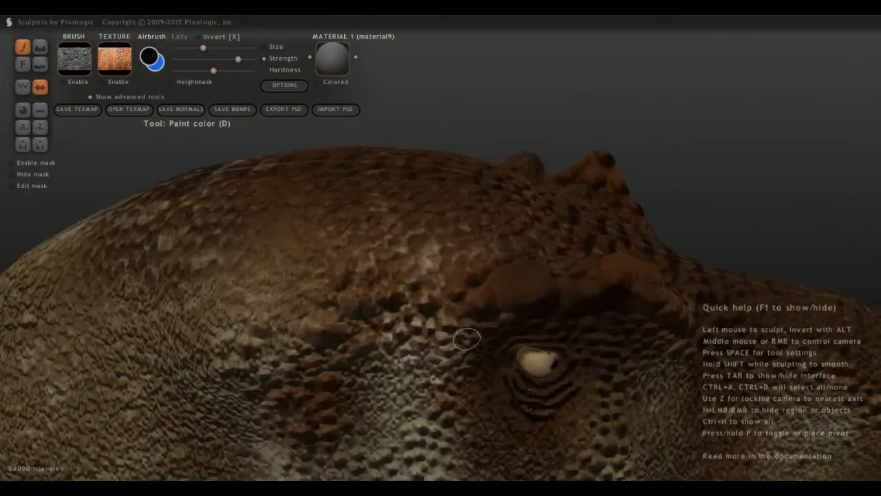
middle_drag(468, 340, 444, 328)
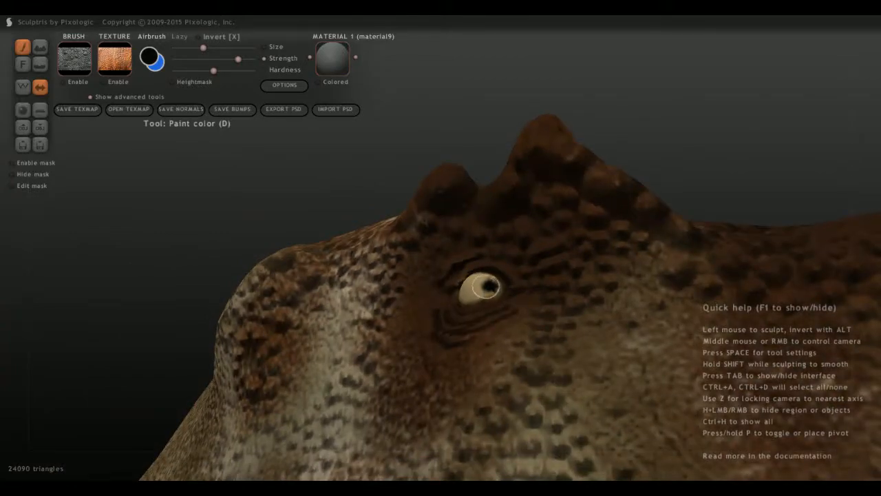
click(486, 286)
scroll(482, 281, down, 6)
middle_drag(451, 246, 424, 280)
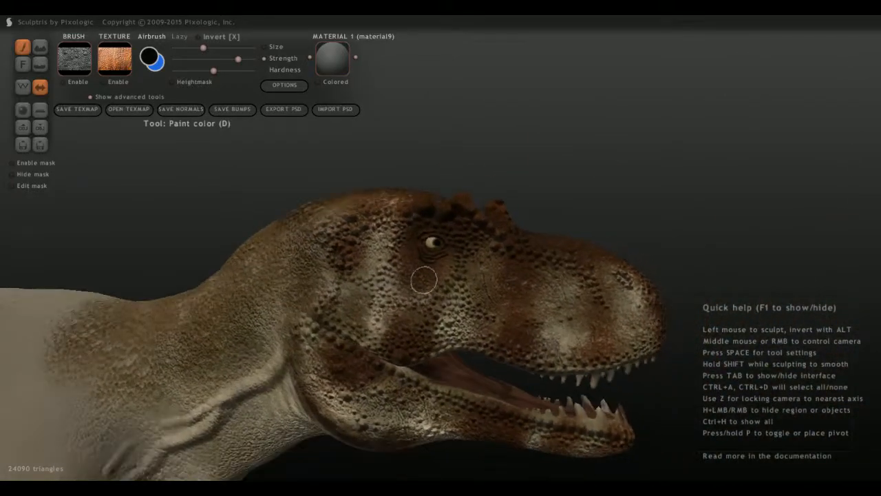
Enlarge and round out the black pupil, checking the gaze from close up and from a distance.
scroll(424, 280, up, 8)
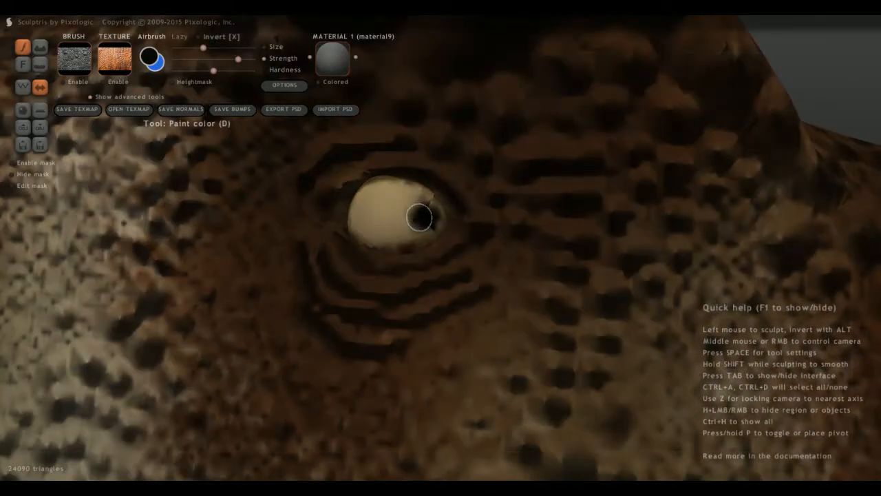
scroll(409, 229, down, 8)
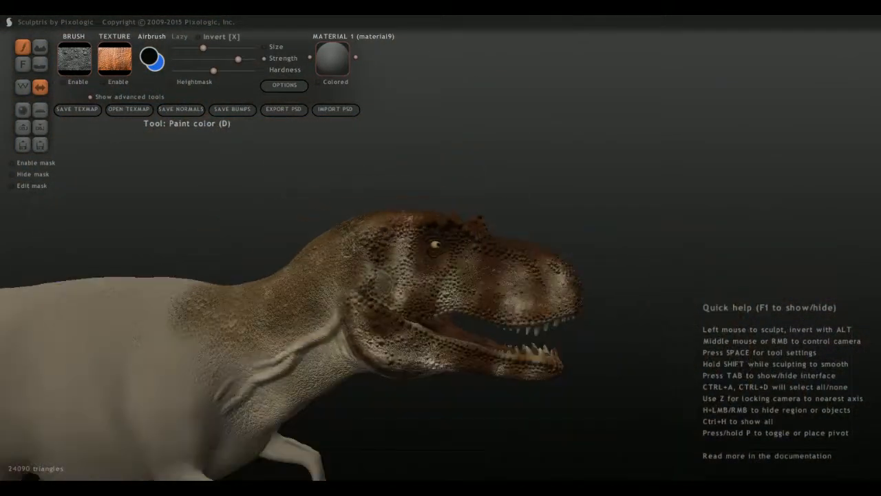
scroll(405, 262, up, 8)
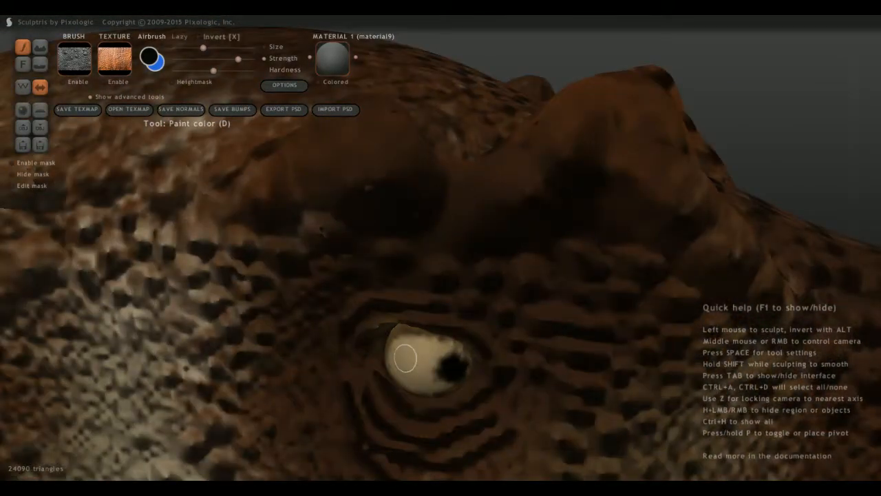
right_drag(416, 373, 427, 332)
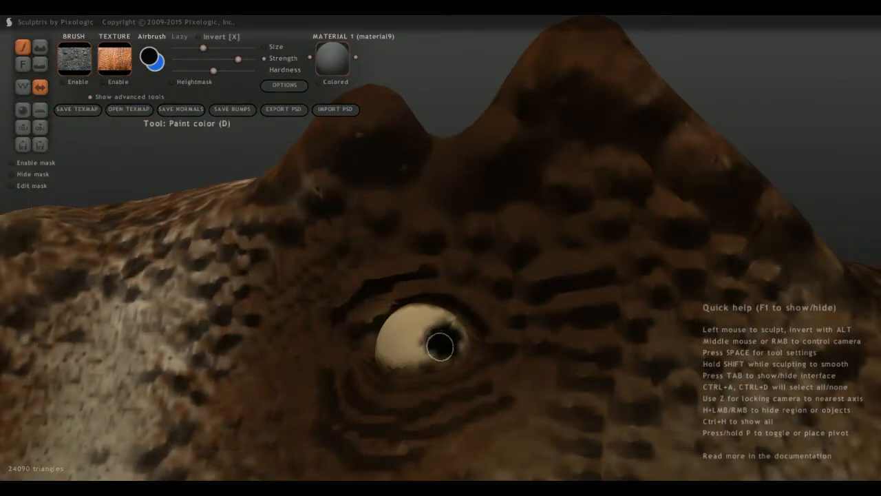
scroll(391, 353, down, 8)
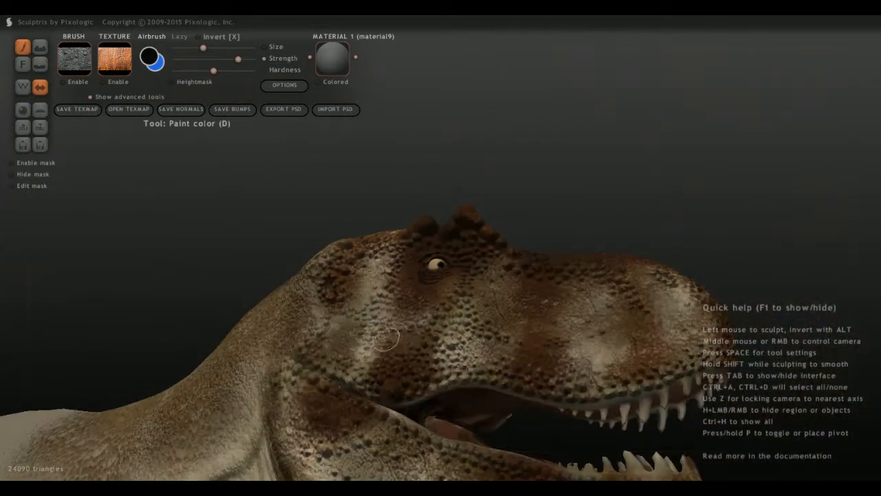
scroll(385, 306, down, 4)
right_drag(378, 294, 387, 317)
scroll(411, 334, up, 8)
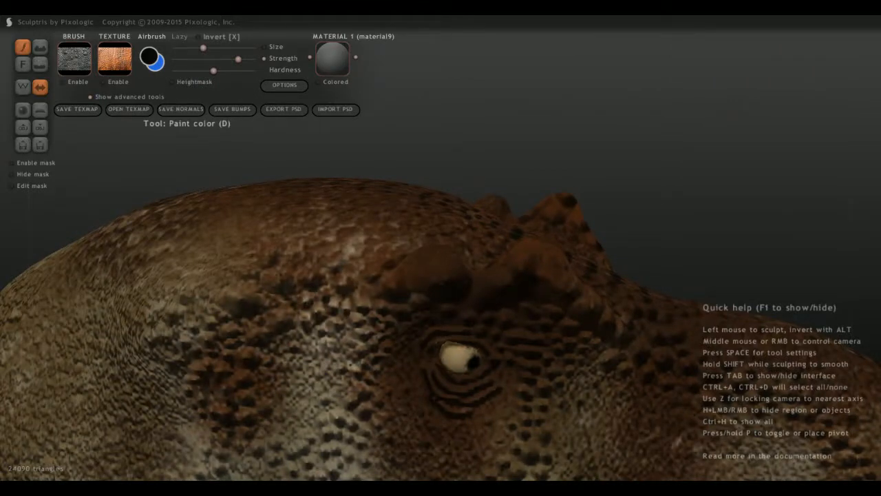
scroll(430, 342, down, 8)
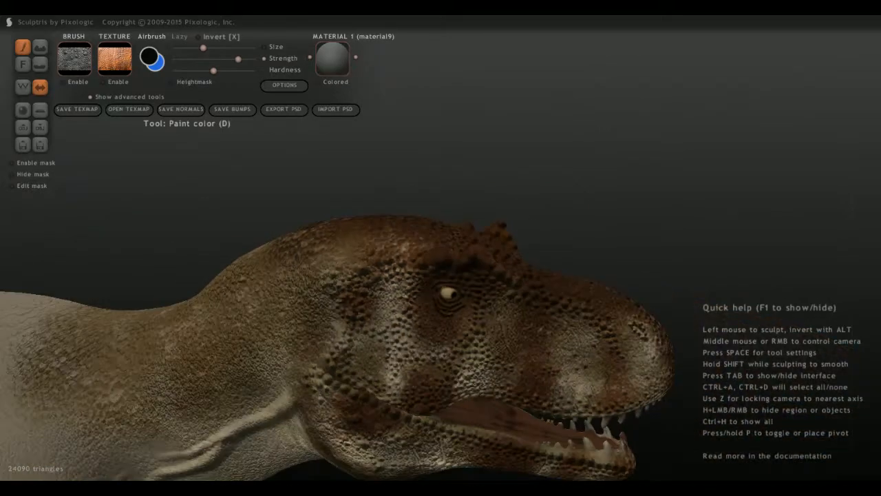
Lower the brush strength, enlarge the brush and lightly shade the top of the head and brow with black.
right_drag(212, 368, 234, 439)
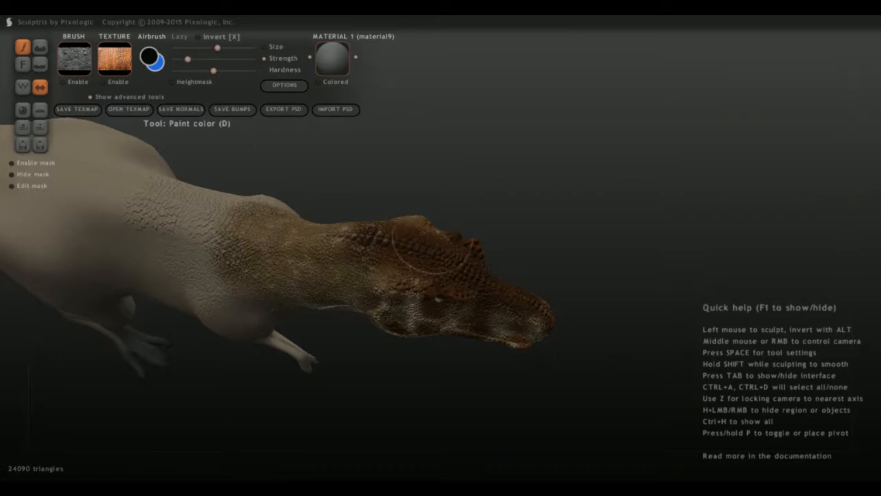
mouse_move(433, 237)
mouse_down()
mouse_move(425, 259)
mouse_move(412, 258)
mouse_move(454, 270)
mouse_up()
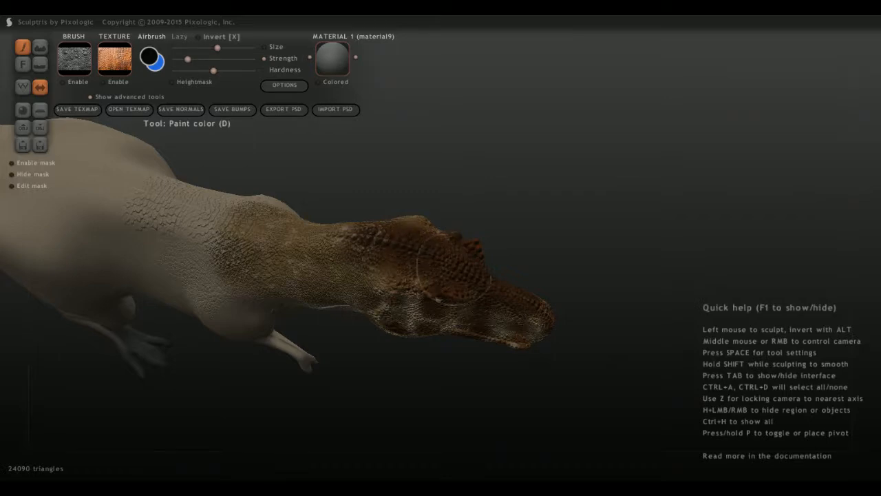
right_drag(483, 286, 331, 275)
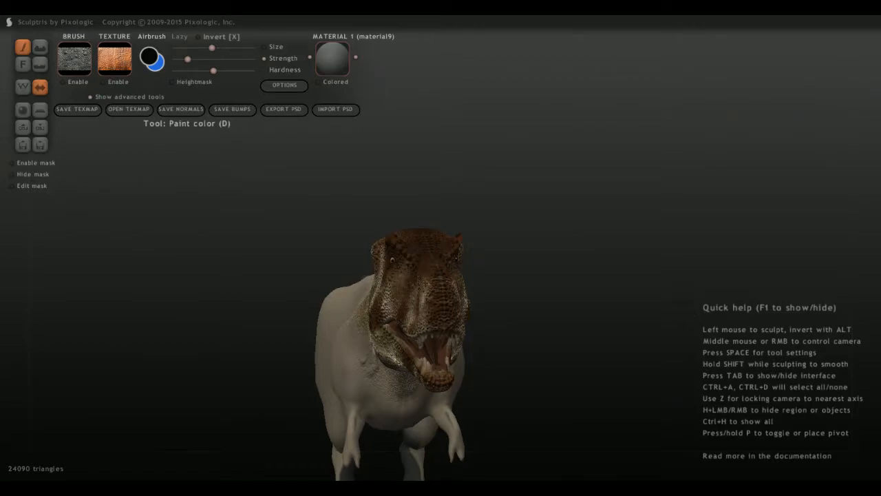
right_drag(330, 275, 456, 300)
scroll(307, 310, up, 3)
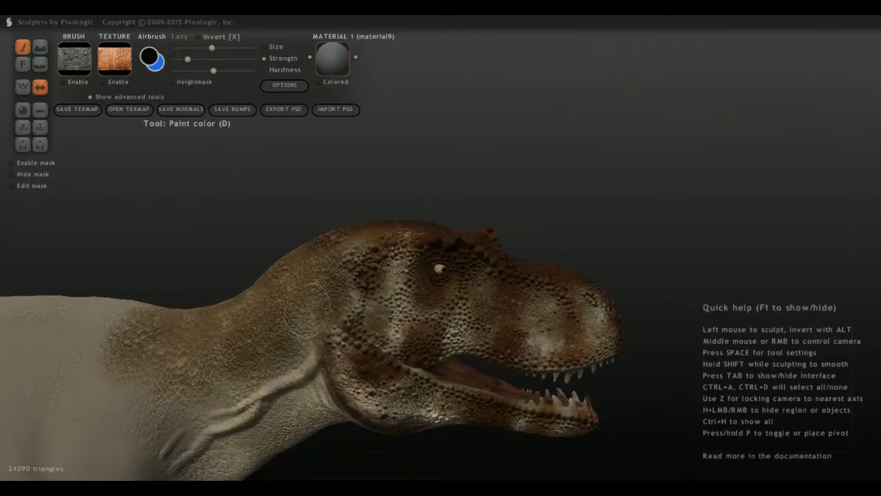
Raise the brush strength and darken the skin around the eye and below the brow with black.
scroll(430, 282, up, 3)
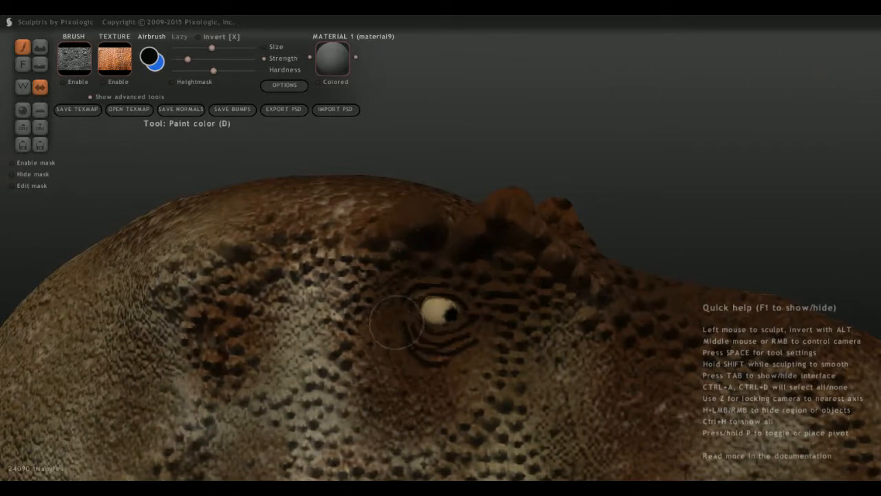
drag(396, 322, 380, 265)
mouse_move(411, 358)
mouse_down()
mouse_move(388, 301)
mouse_move(464, 266)
mouse_move(484, 310)
mouse_move(439, 357)
mouse_move(504, 295)
mouse_move(496, 275)
mouse_move(531, 271)
mouse_move(546, 299)
mouse_move(590, 317)
mouse_move(555, 318)
mouse_up()
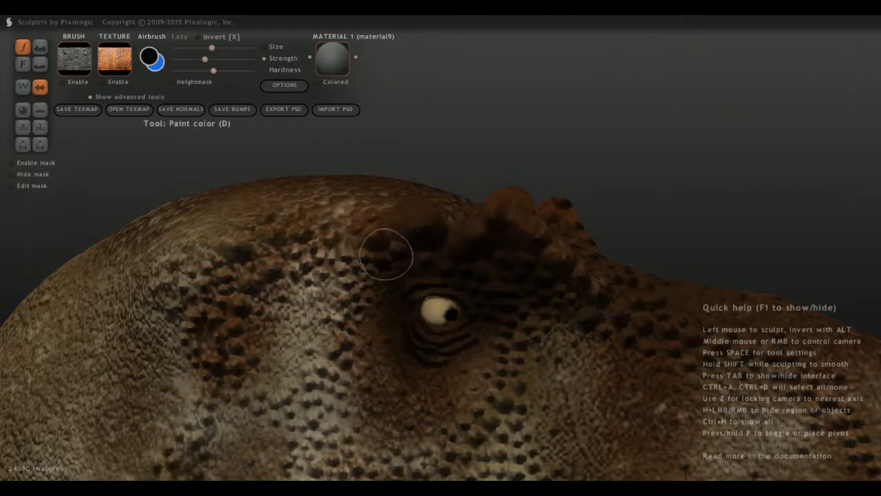
mouse_move(412, 356)
middle_down()
mouse_move(323, 338)
mouse_move(358, 338)
middle_up()
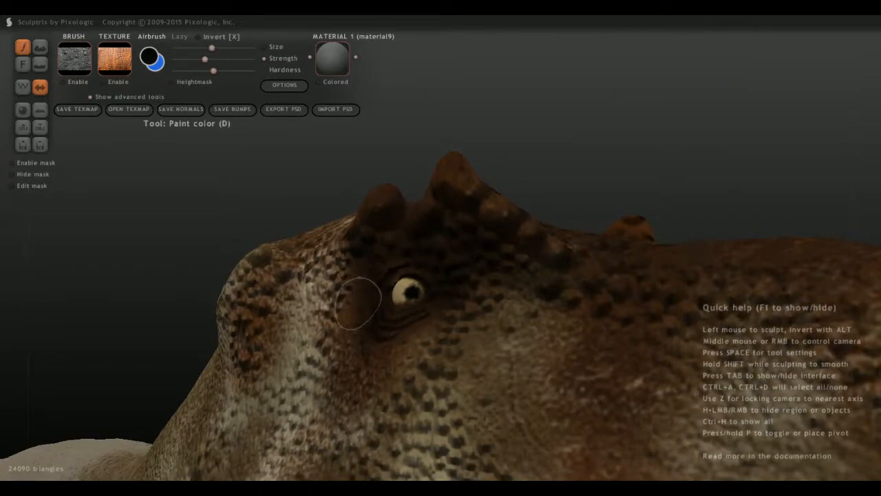
Shade the top of the snout and the forehead between the brow horns with black, checking the head from several angles.
scroll(364, 300, down, 5)
middle_drag(365, 292, 530, 306)
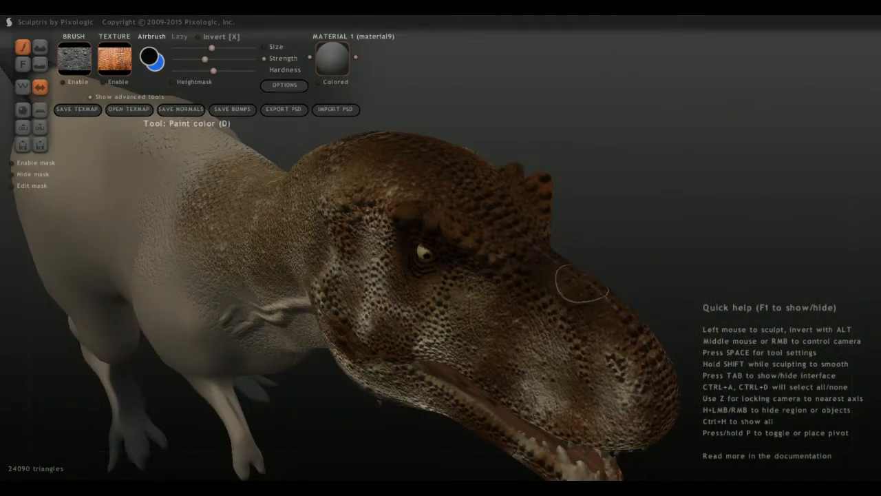
middle_drag(646, 372, 496, 275)
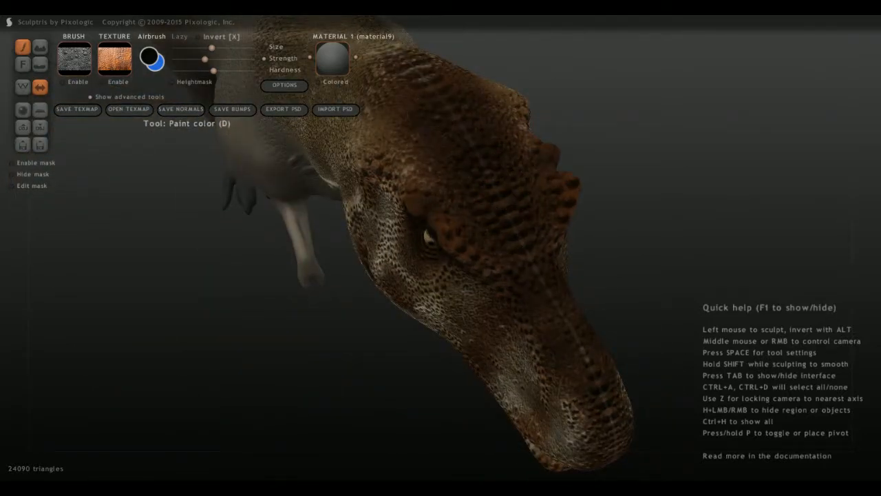
middle_drag(424, 125, 389, 224)
Set the paint colour to a light, slightly desaturated tan.
click(150, 58)
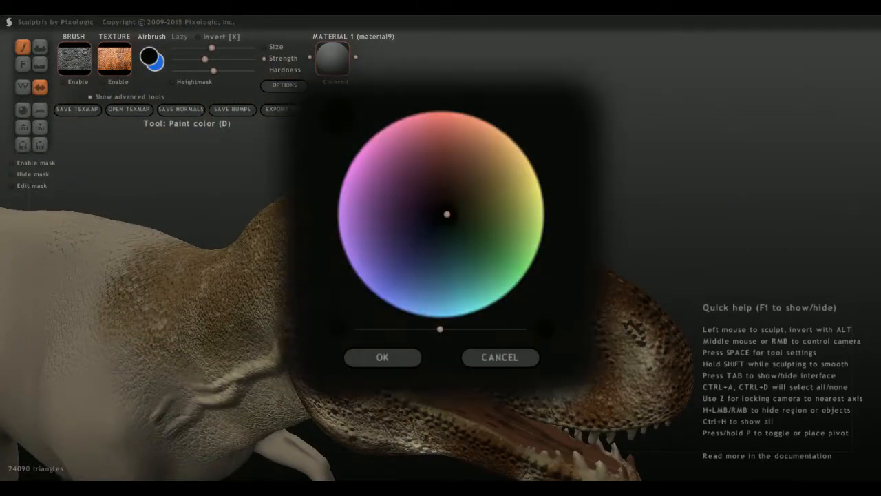
mouse_move(447, 215)
mouse_down()
mouse_move(496, 179)
mouse_move(486, 179)
mouse_up()
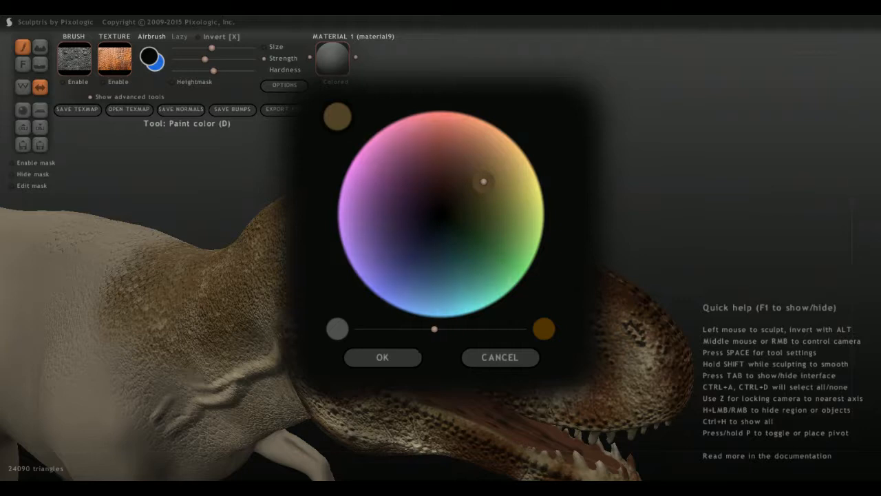
drag(484, 181, 503, 166)
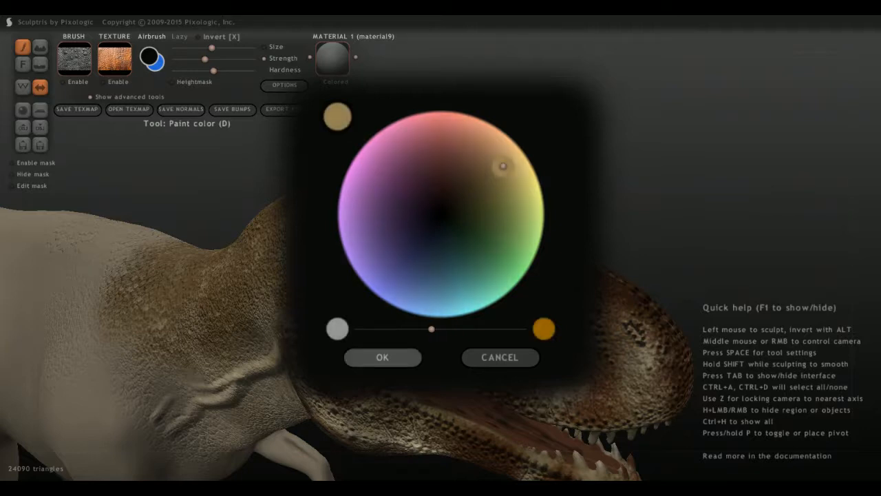
drag(431, 329, 420, 329)
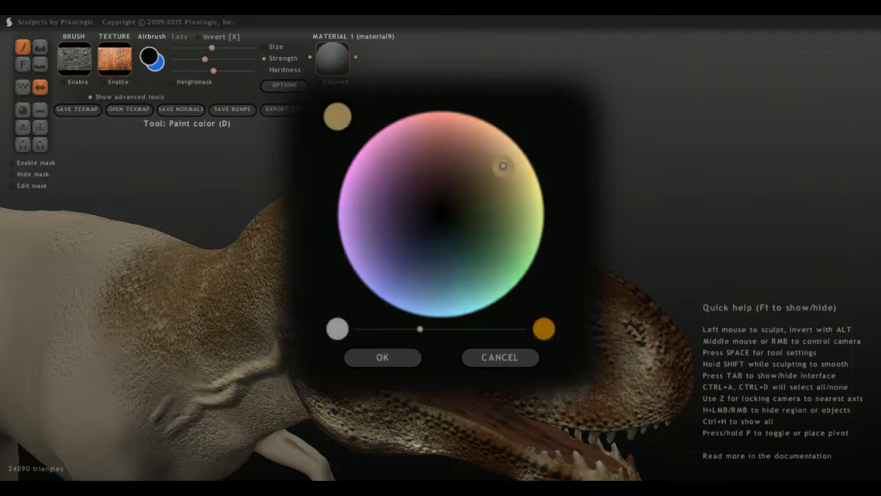
click(382, 357)
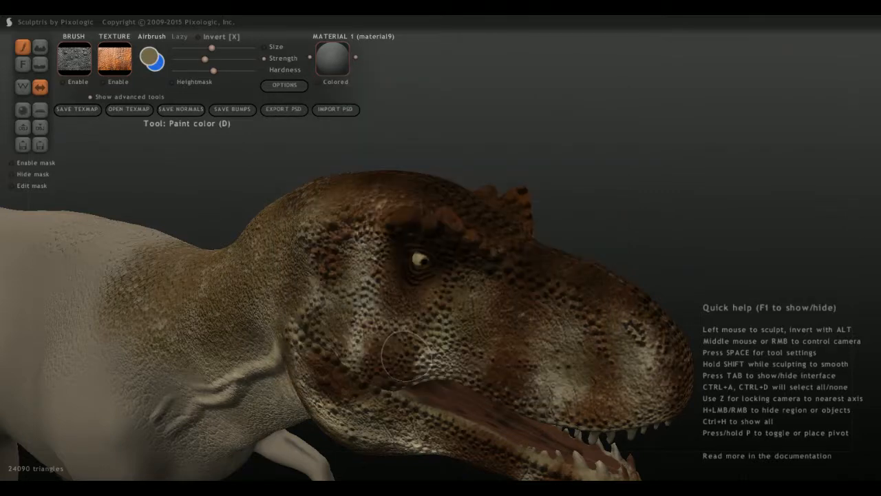
Paint the tip of the brow horn and the row of bumps descending in front of it tan.
scroll(447, 296, up, 3)
mouse_move(486, 178)
mouse_down()
mouse_move(447, 186)
mouse_move(461, 217)
mouse_up()
mouse_move(461, 217)
middle_down()
mouse_move(480, 195)
mouse_move(434, 228)
middle_up()
scroll(435, 228, up, 3)
mouse_move(545, 181)
mouse_down()
mouse_move(567, 232)
mouse_move(599, 219)
mouse_up()
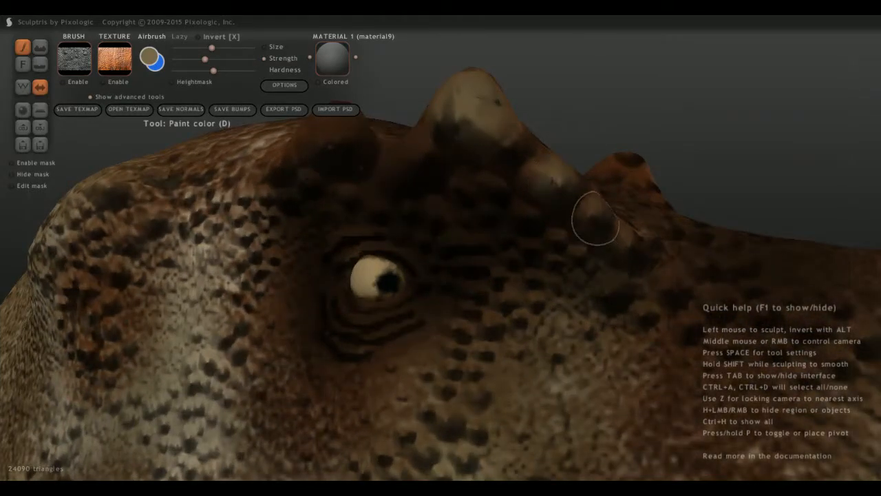
middle_drag(590, 305, 627, 296)
drag(580, 217, 572, 222)
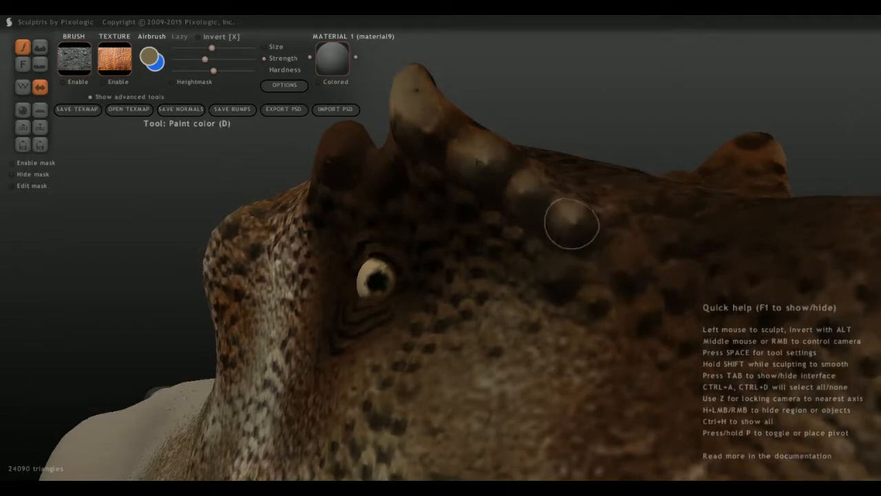
Dab tan on the raised bumps along the upper, inner side of the brow horn.
middle_drag(532, 215, 430, 297)
drag(394, 261, 402, 268)
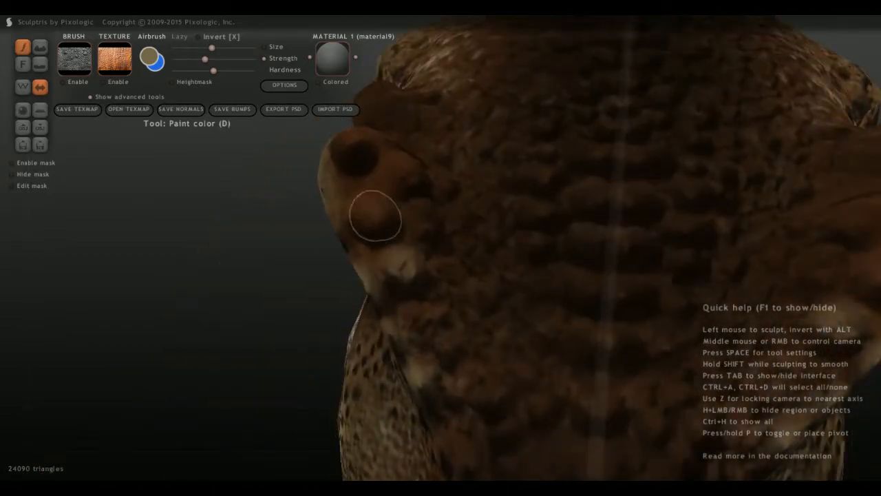
mouse_move(375, 215)
mouse_down()
mouse_move(423, 213)
mouse_move(408, 163)
mouse_move(390, 165)
mouse_up()
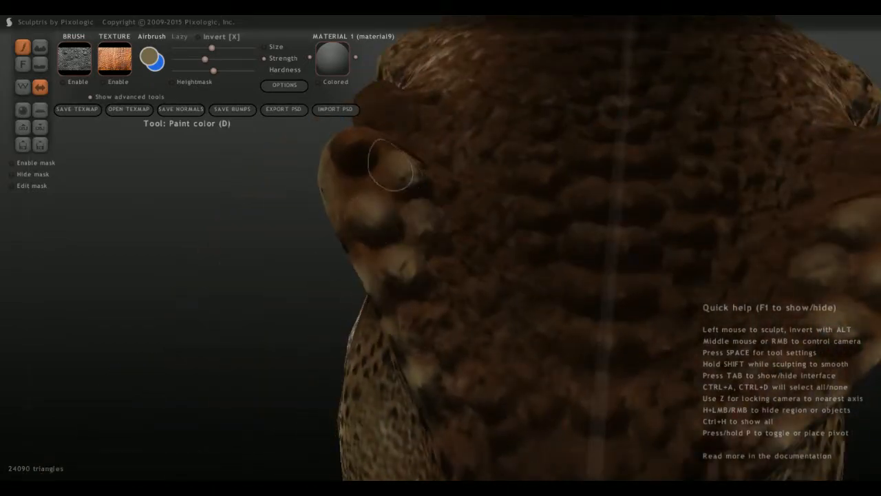
middle_drag(358, 155, 454, 300)
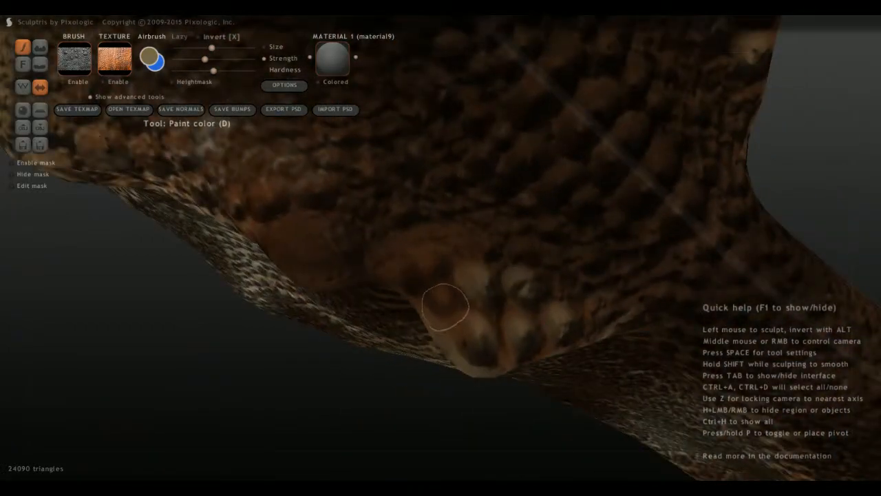
drag(448, 303, 424, 270)
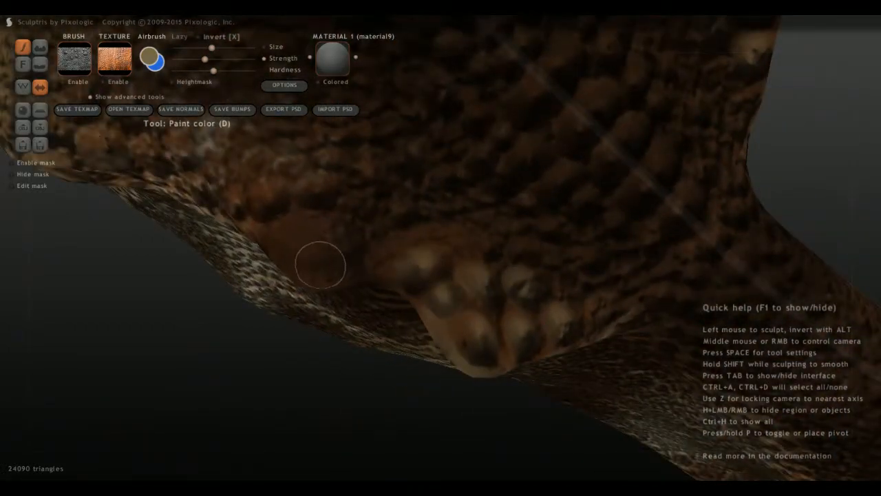
Lighten the large rounded bump above the rear of the eye and the ridge leading to the horn with tan.
middle_drag(320, 266, 335, 193)
drag(334, 192, 324, 189)
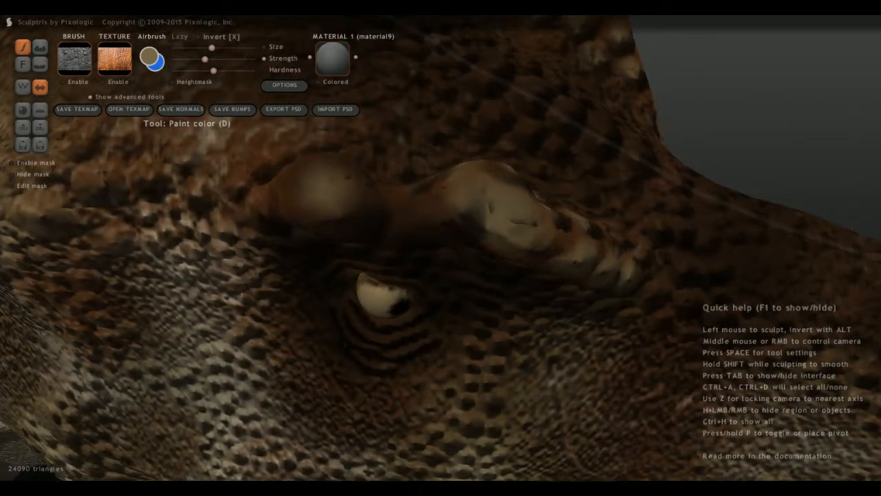
middle_drag(323, 189, 315, 157)
drag(308, 132, 344, 136)
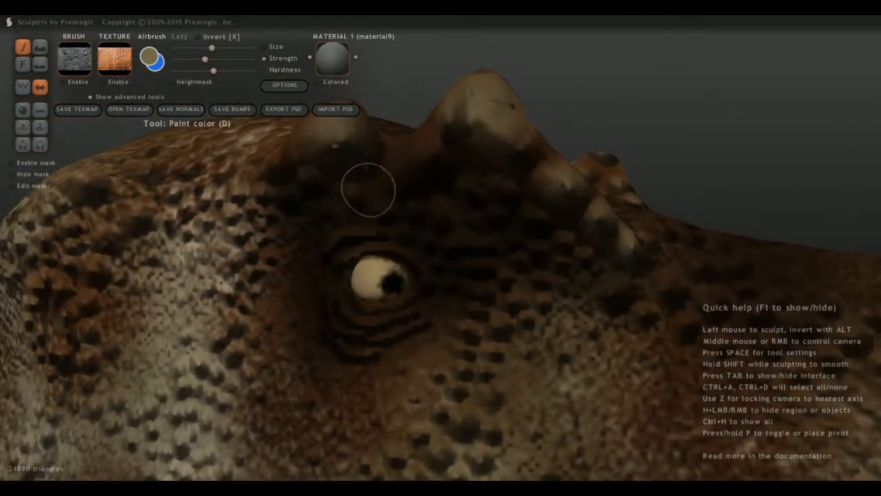
drag(412, 150, 415, 160)
Highlight the individual small scales between the eye and the brow bumps, including those behind the eye, with tan.
scroll(438, 242, up, 3)
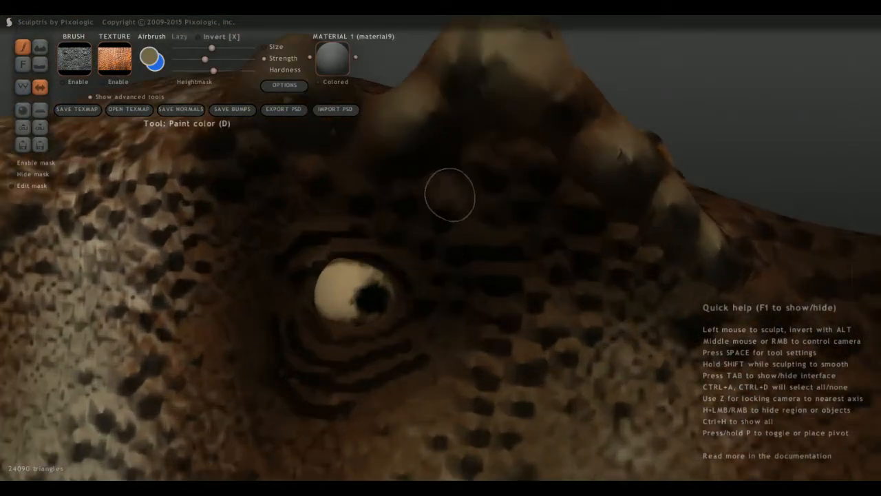
drag(450, 195, 457, 177)
mouse_move(535, 169)
mouse_down()
mouse_move(563, 207)
mouse_move(485, 191)
mouse_up()
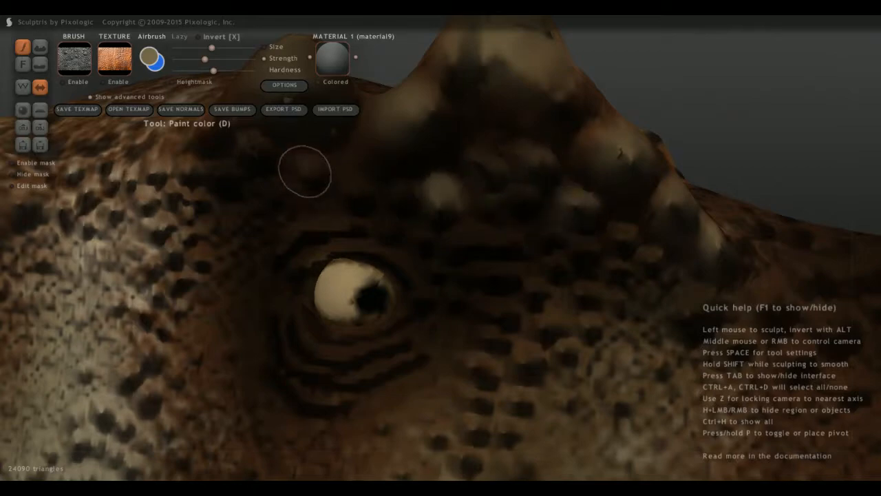
drag(305, 171, 252, 152)
middle_drag(244, 159, 309, 207)
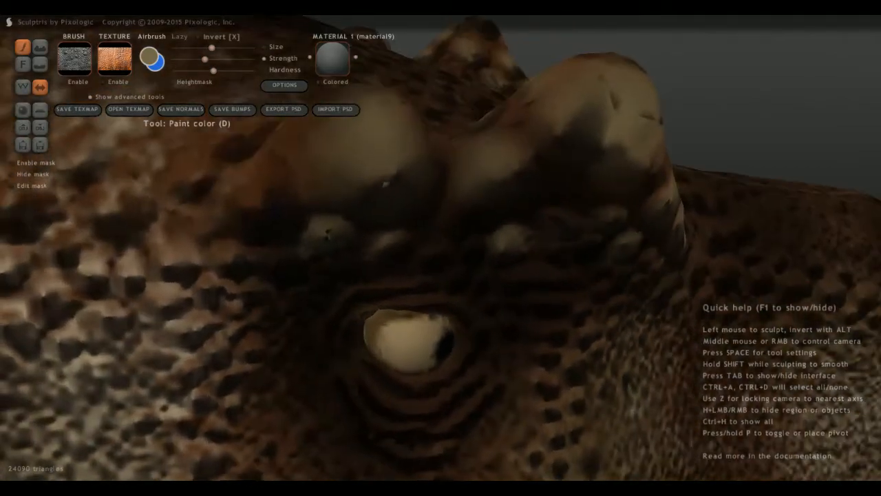
mouse_move(270, 219)
mouse_down()
mouse_move(252, 213)
mouse_move(261, 204)
mouse_up()
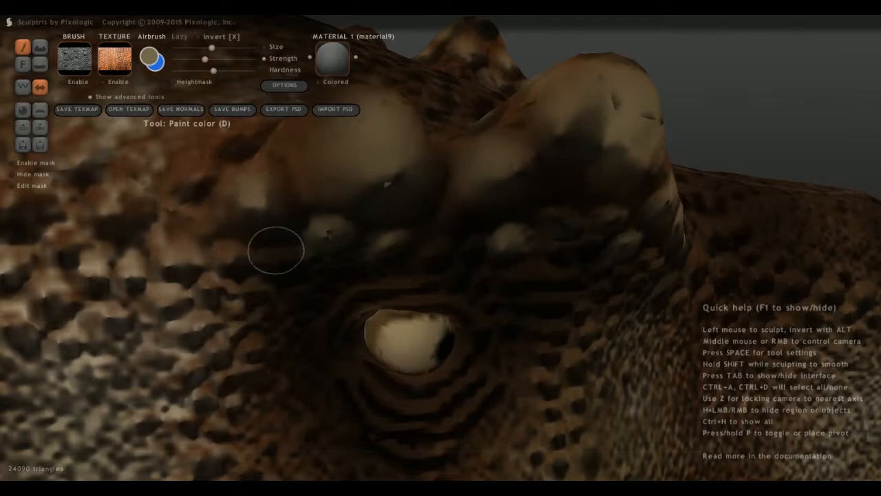
middle_drag(275, 250, 326, 252)
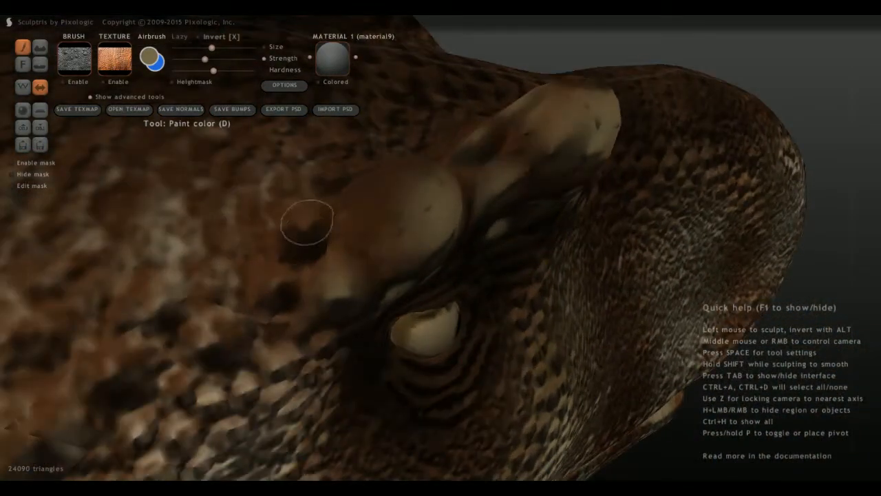
Dab tan on the small bumps behind and on the inner side of the brow ridge.
middle_drag(269, 291, 331, 282)
mouse_move(469, 200)
mouse_down()
mouse_move(449, 191)
mouse_move(476, 162)
mouse_move(466, 212)
mouse_up()
middle_drag(465, 212, 497, 219)
middle_drag(399, 255, 327, 300)
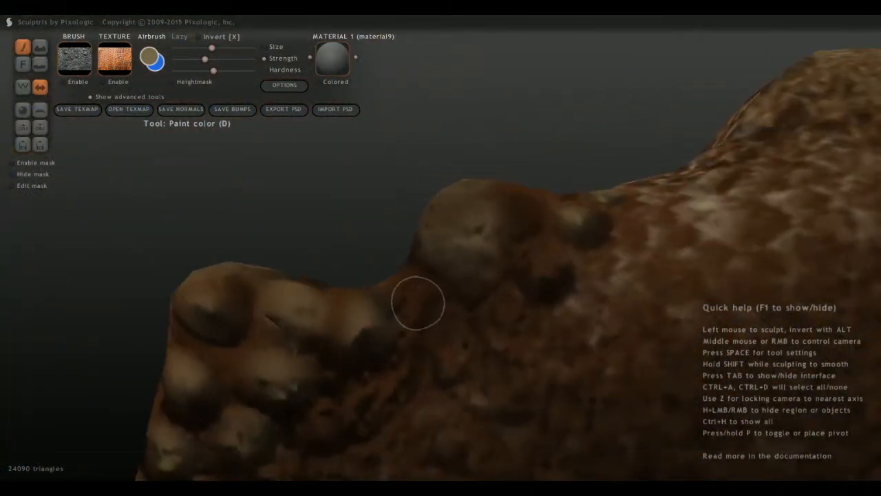
mouse_move(417, 301)
mouse_down()
mouse_move(424, 297)
mouse_move(413, 299)
mouse_up()
drag(547, 267, 553, 274)
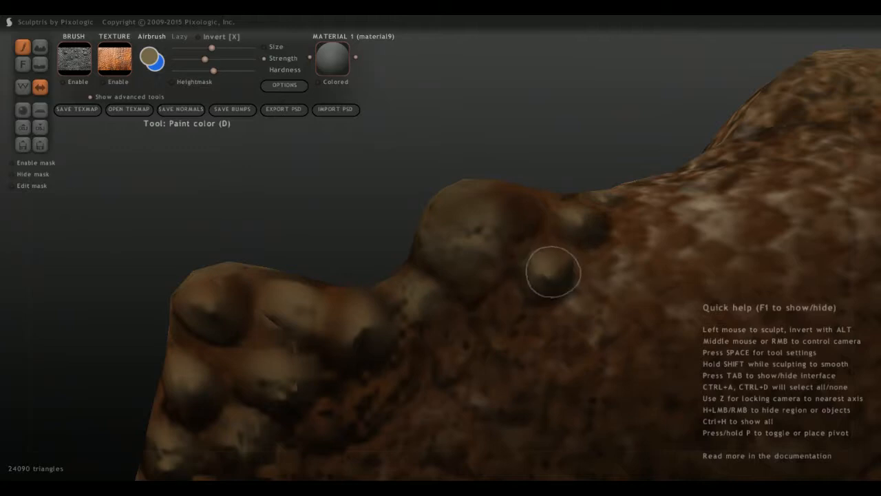
mouse_move(326, 412)
mouse_down()
mouse_move(317, 427)
mouse_move(333, 420)
mouse_up()
Add tan spots to the scales in front of the brow horns and down onto the top of the snout.
scroll(305, 358, down, 3)
mouse_move(305, 358)
middle_down()
mouse_move(358, 355)
mouse_move(377, 299)
mouse_move(492, 138)
mouse_move(406, 165)
middle_up()
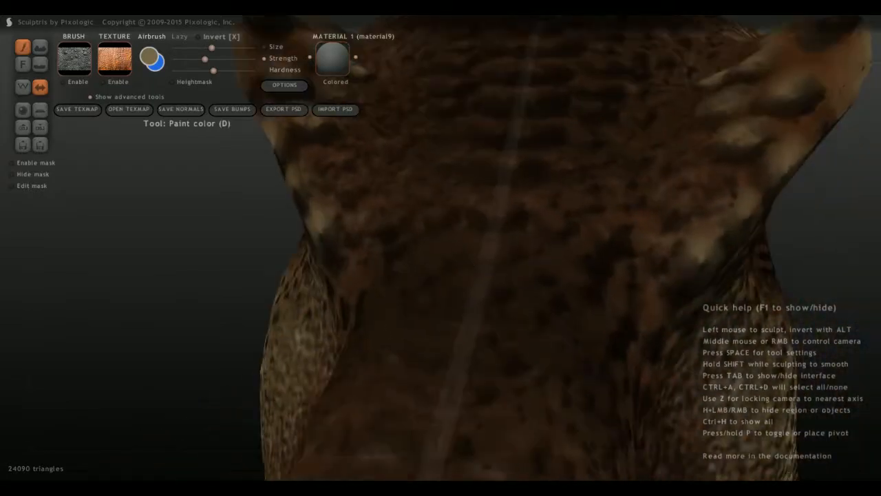
middle_drag(361, 184, 480, 262)
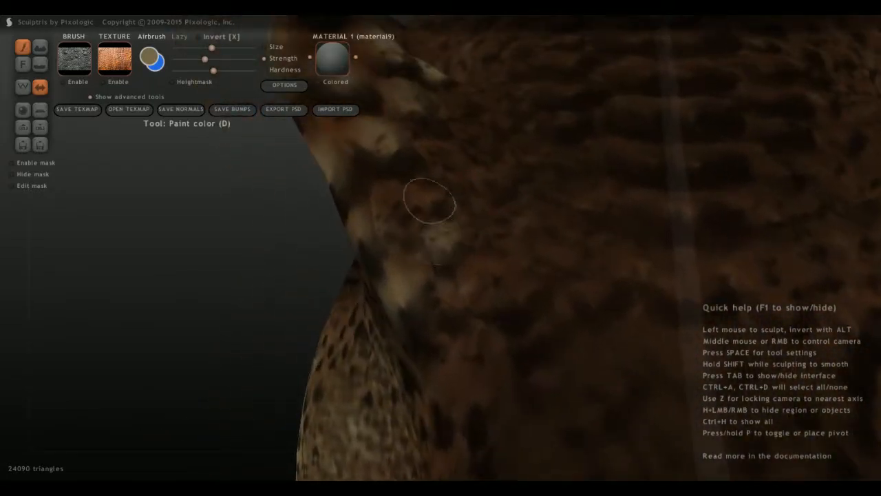
drag(430, 200, 426, 194)
mouse_move(522, 308)
mouse_down()
mouse_move(518, 297)
mouse_move(596, 303)
mouse_move(558, 262)
mouse_move(559, 270)
mouse_up()
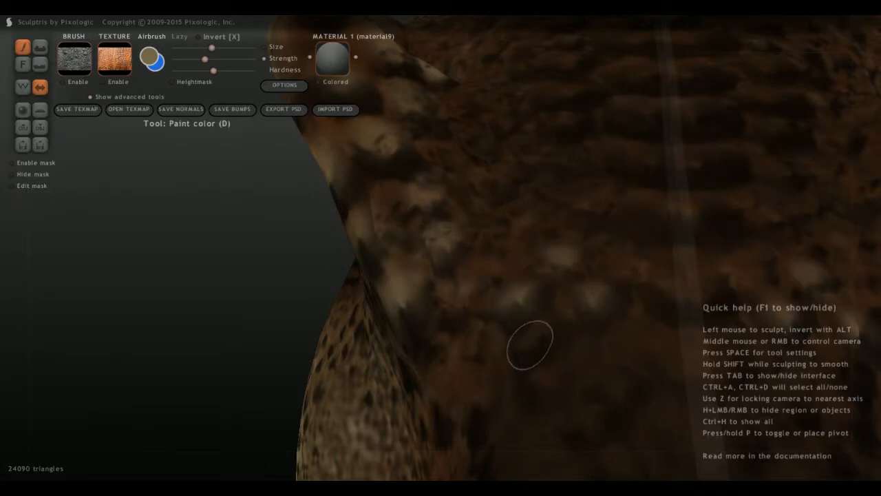
mouse_move(529, 344)
mouse_down()
mouse_move(543, 370)
mouse_move(610, 384)
mouse_move(584, 421)
mouse_up()
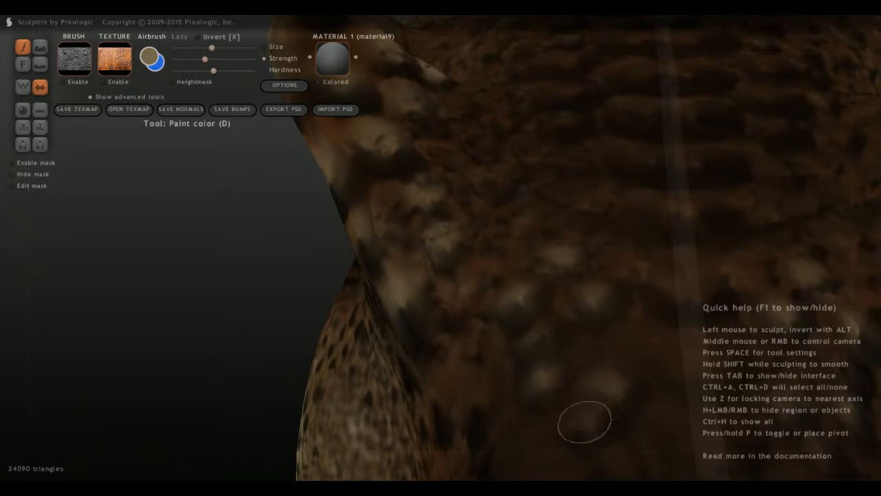
Paint tan highlights on the raised scales across the middle of the forehead between the horns.
scroll(582, 400, down, 3)
mouse_move(537, 331)
middle_down()
mouse_move(464, 226)
mouse_move(444, 314)
mouse_move(448, 406)
middle_up()
scroll(448, 406, up, 4)
middle_drag(406, 387, 379, 304)
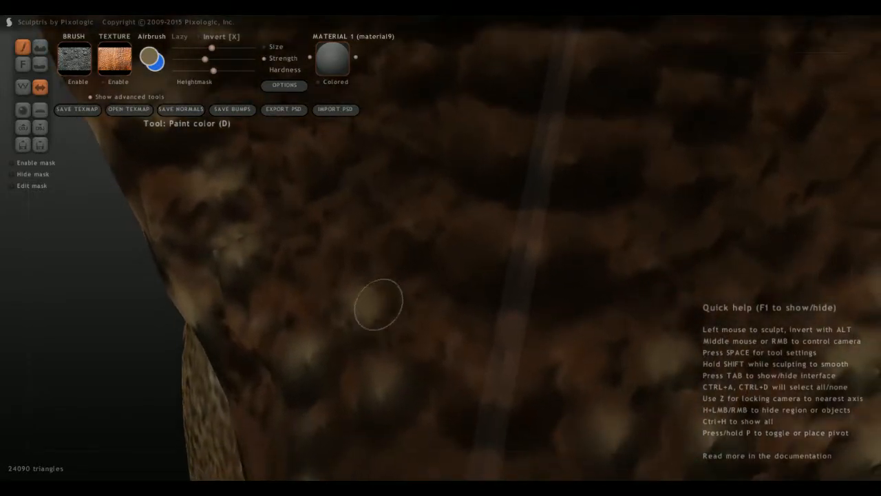
mouse_move(497, 270)
mouse_down()
mouse_move(521, 238)
mouse_move(496, 231)
mouse_up()
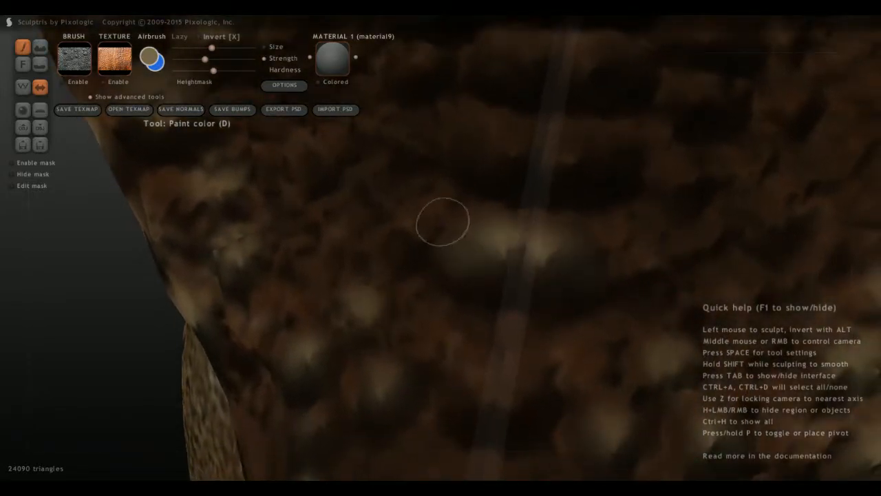
mouse_move(443, 221)
mouse_down()
mouse_move(413, 225)
mouse_move(462, 184)
mouse_move(516, 161)
mouse_move(542, 125)
mouse_move(517, 147)
mouse_move(664, 193)
mouse_move(650, 177)
mouse_up()
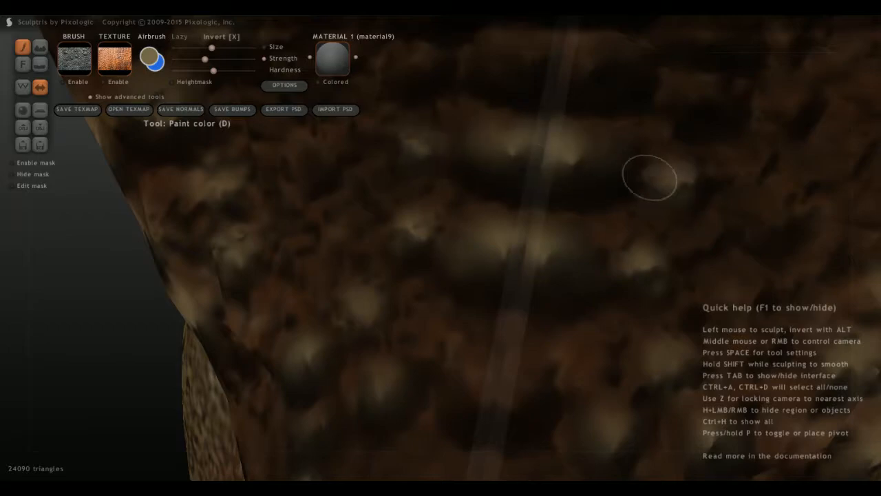
drag(688, 236, 699, 238)
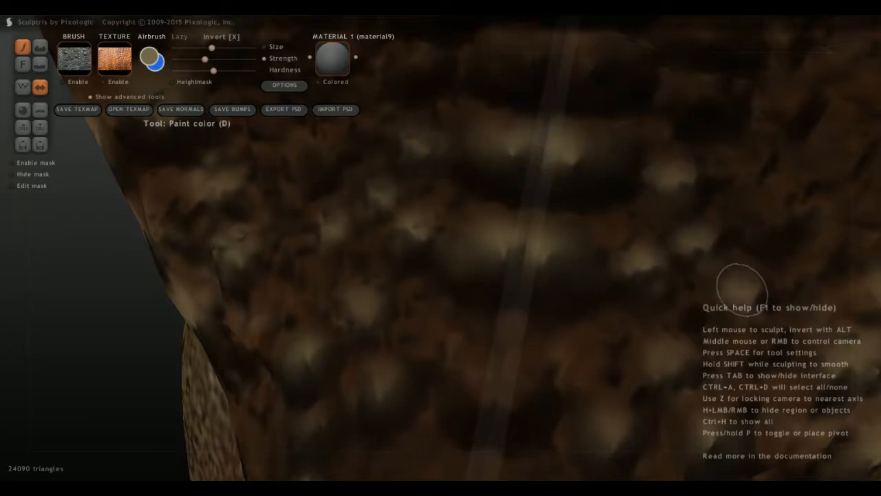
Zoom in beside the eye and pick out the scales in front of it with tan dabs.
scroll(612, 286, down, 8)
middle_drag(575, 256, 595, 310)
middle_drag(165, 385, 287, 352)
scroll(269, 354, up, 2)
middle_drag(206, 357, 560, 295)
scroll(593, 289, up, 6)
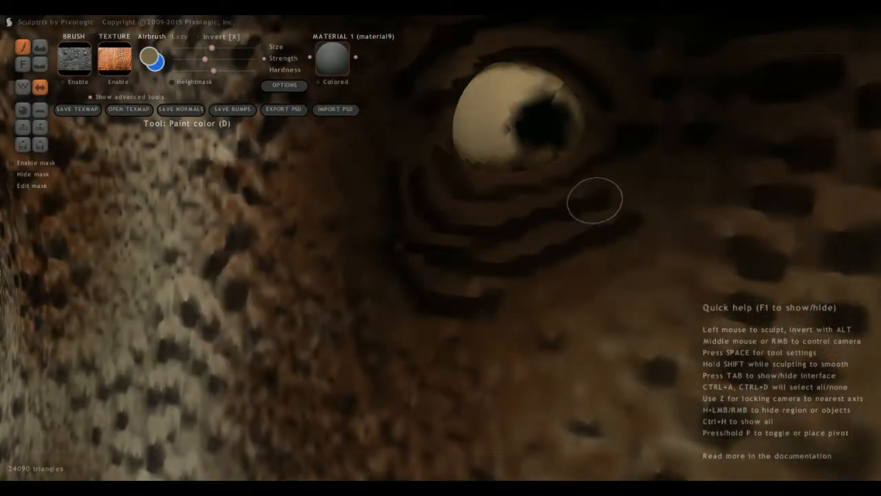
middle_drag(595, 200, 513, 242)
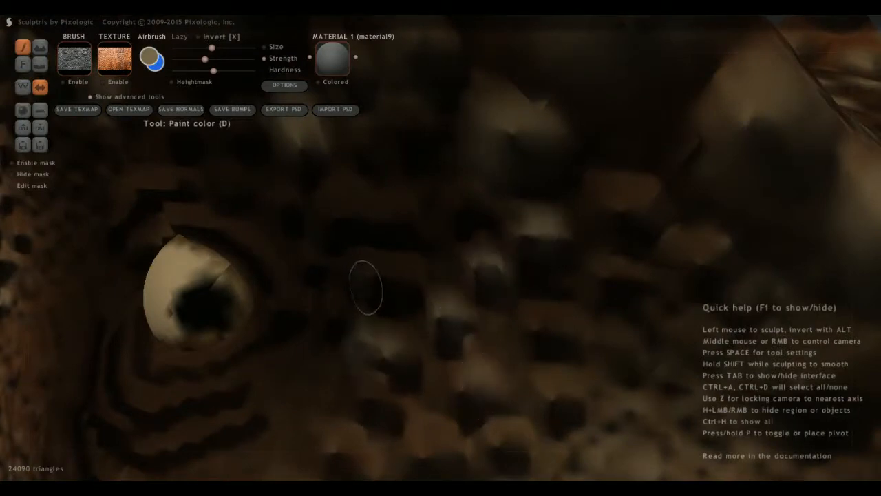
Dab tan on the scales between the front of the eye and the brow ridge.
drag(407, 275, 368, 273)
middle_drag(378, 275, 402, 231)
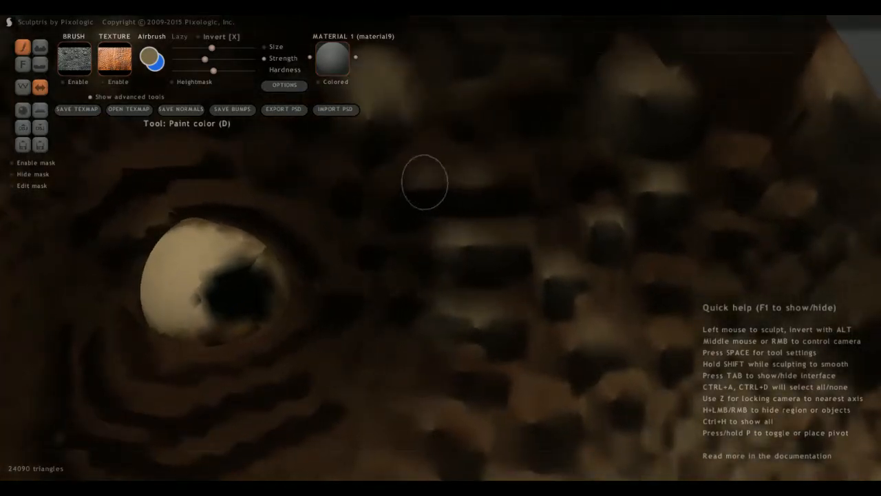
scroll(468, 191, down, 2)
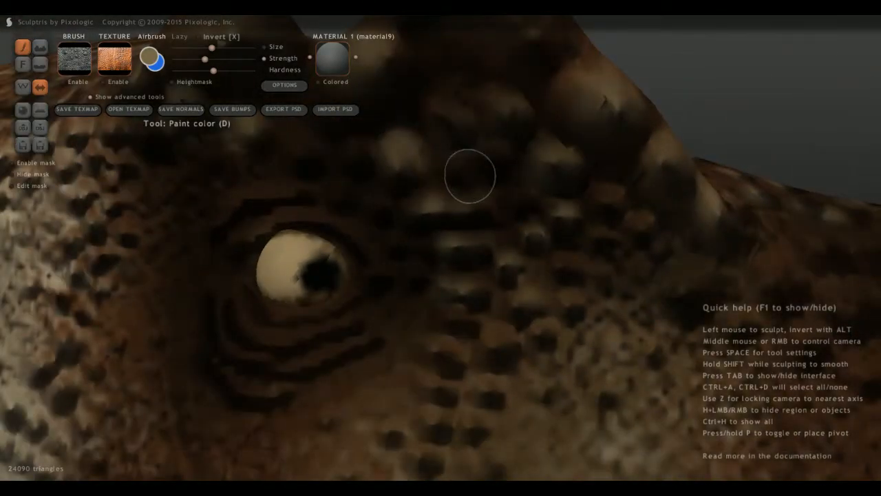
scroll(469, 177, up, 3)
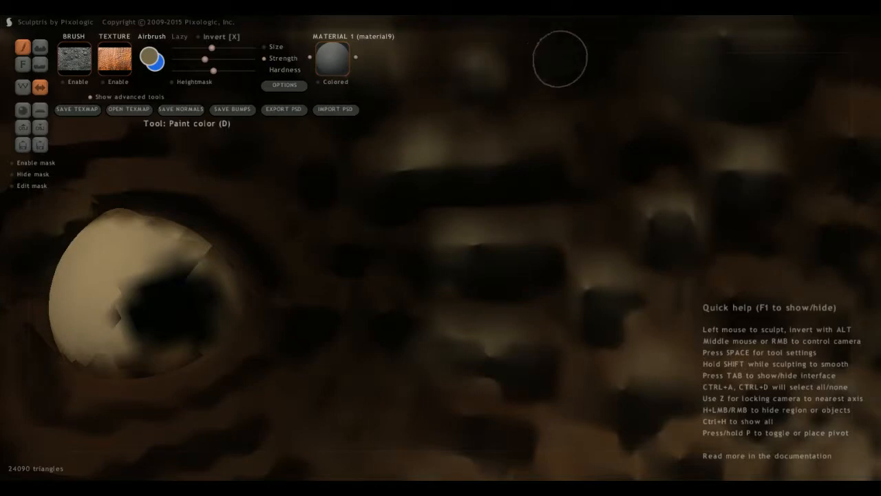
scroll(542, 134, down, 6)
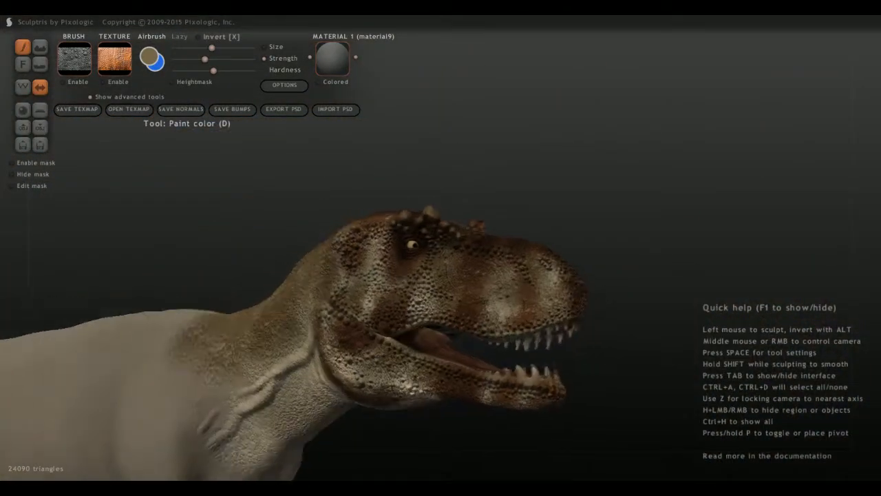
Paint tan highlights on the larger raised scales at the base of the snout, just in front of the brow ridge.
middle_drag(428, 420, 350, 428)
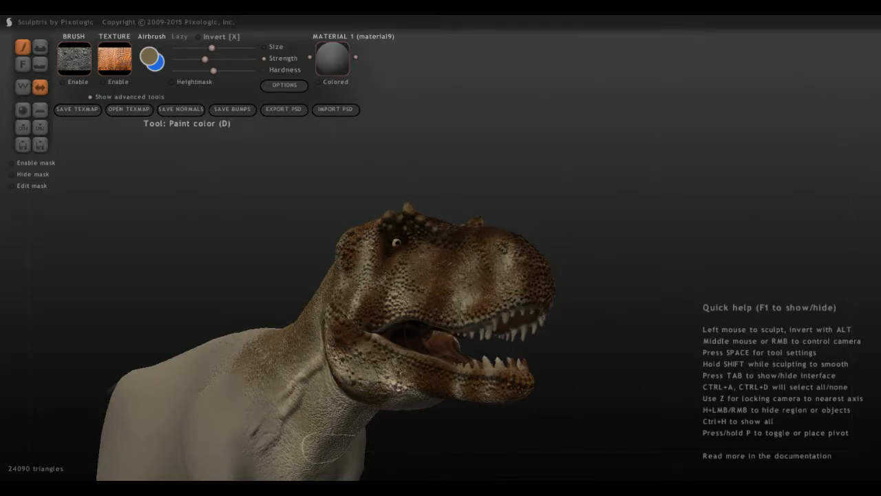
scroll(492, 340, up, 6)
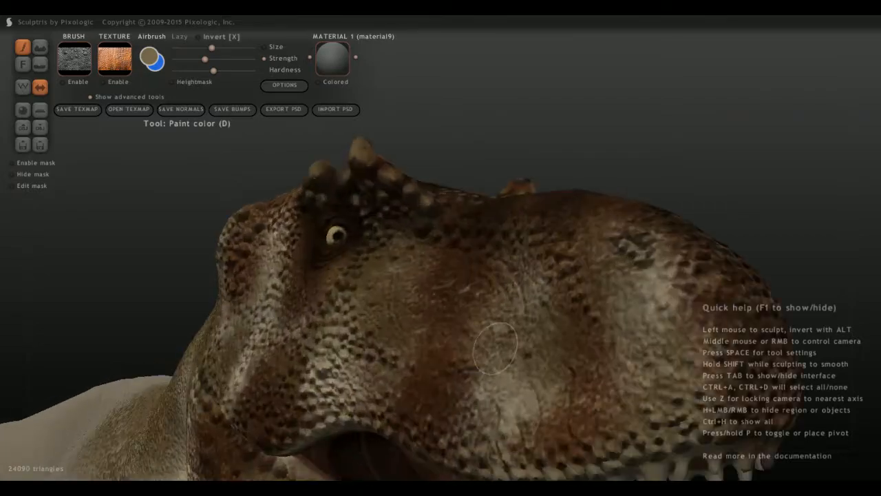
scroll(467, 212, up, 4)
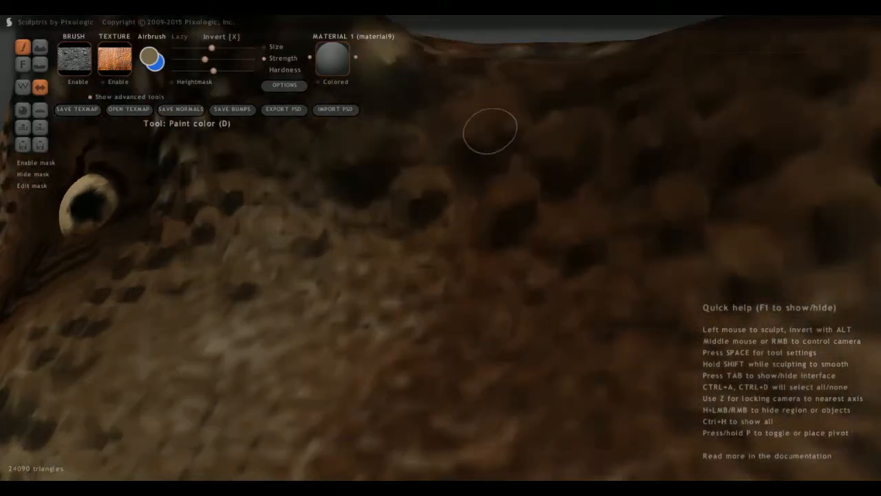
mouse_move(489, 131)
mouse_down()
mouse_move(480, 106)
mouse_move(465, 126)
mouse_up()
mouse_move(594, 165)
mouse_down()
mouse_move(565, 134)
mouse_move(545, 143)
mouse_move(566, 161)
mouse_up()
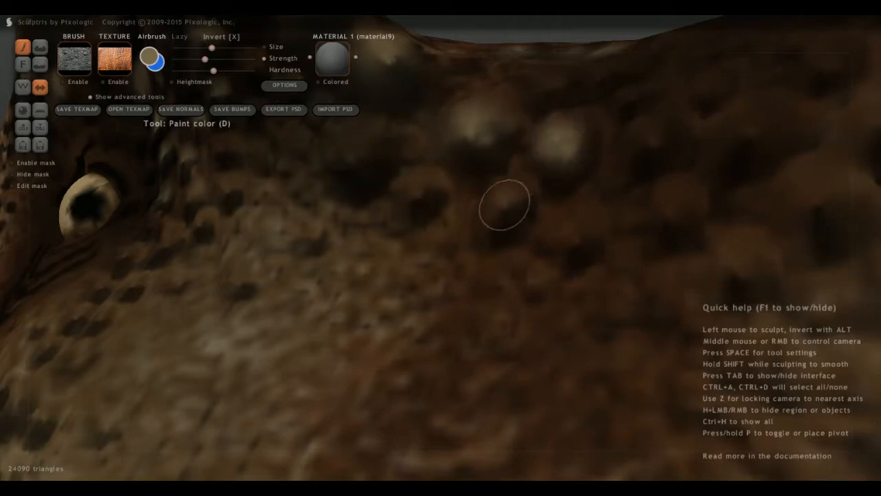
drag(505, 204, 494, 215)
middle_drag(415, 204, 532, 246)
drag(604, 247, 612, 251)
drag(467, 229, 476, 226)
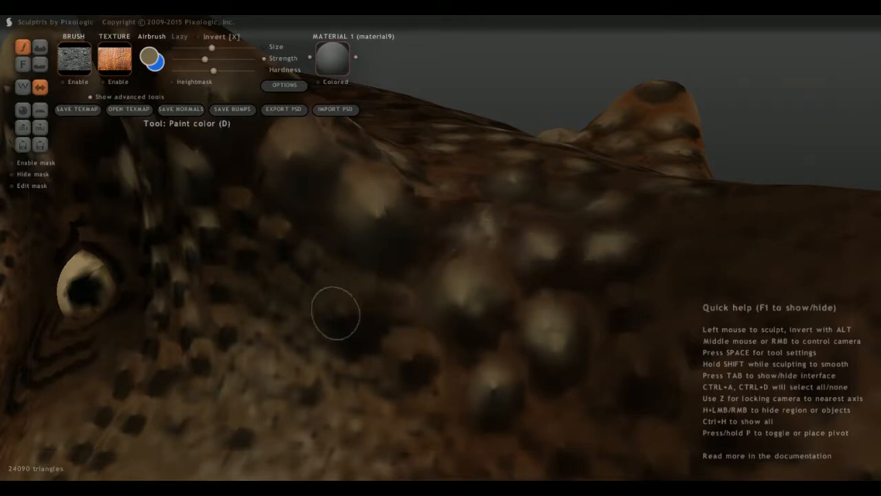
Add tan dabs to the scales under the front of the brow ridge and to the small scales in front of the eye.
drag(335, 314, 357, 305)
drag(409, 359, 406, 349)
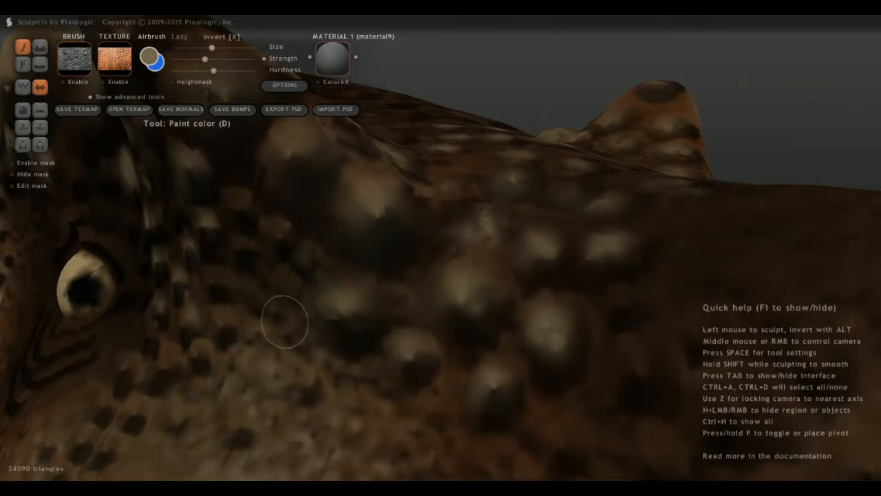
mouse_move(286, 315)
middle_down()
mouse_move(392, 298)
mouse_move(355, 316)
middle_up()
mouse_move(532, 238)
mouse_down()
mouse_move(535, 223)
mouse_move(595, 257)
mouse_move(582, 250)
mouse_move(538, 270)
mouse_move(451, 333)
mouse_up()
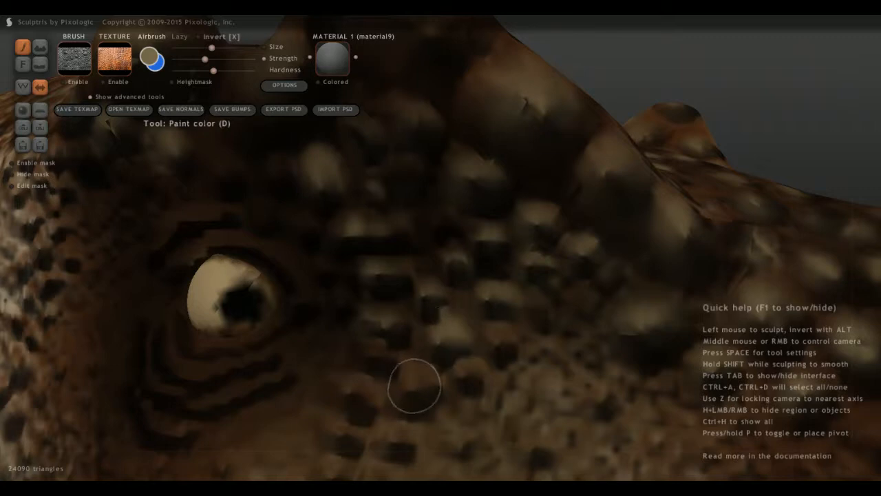
drag(413, 386, 414, 387)
drag(365, 361, 368, 365)
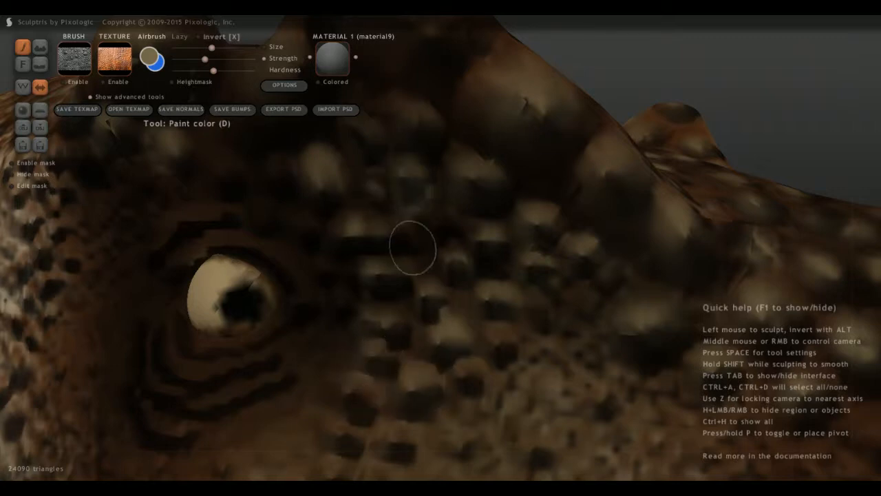
scroll(399, 257, down, 10)
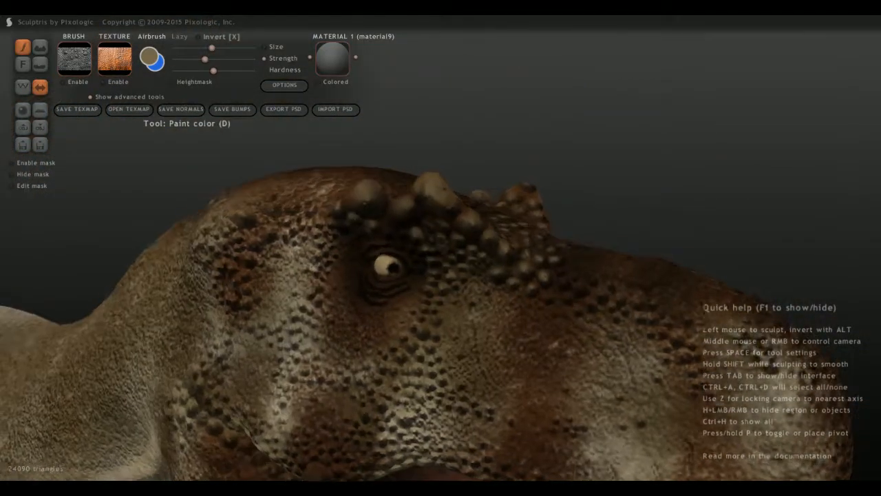
scroll(363, 295, up, 10)
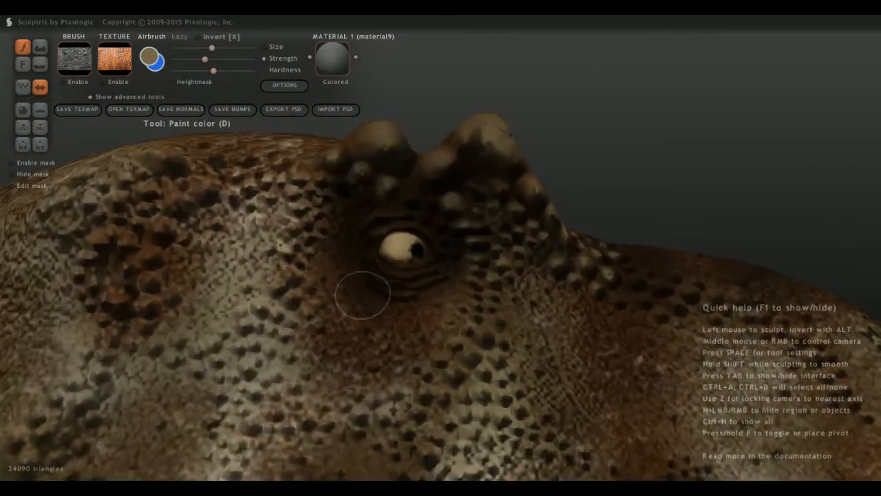
scroll(433, 396, up, 5)
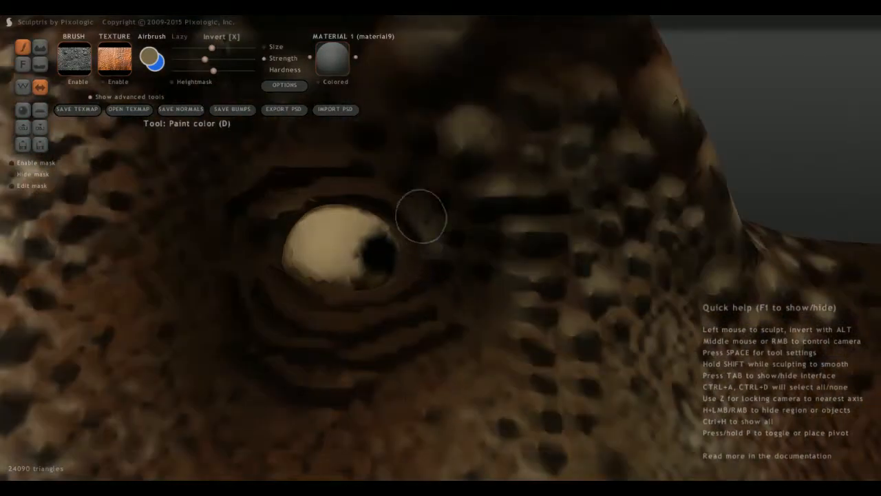
scroll(241, 275, down, 5)
scroll(232, 284, down, 5)
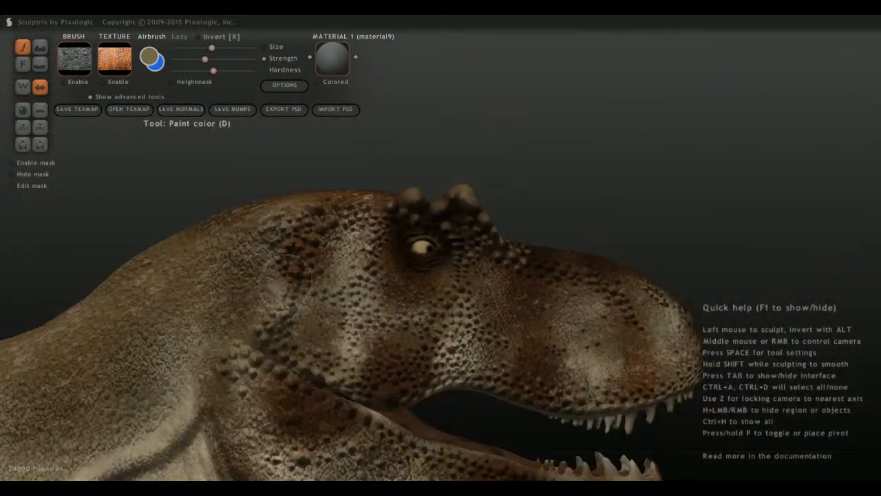
Continue the tan highlights forward over the row of raised scales along the upper side of the snout.
scroll(331, 303, up, 10)
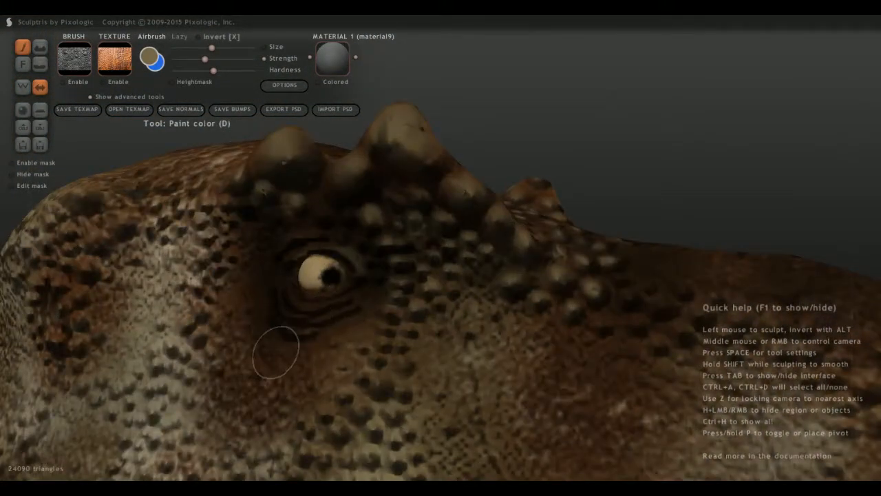
middle_drag(401, 351, 315, 312)
scroll(315, 312, up, 5)
scroll(315, 312, up, 2)
drag(394, 302, 387, 295)
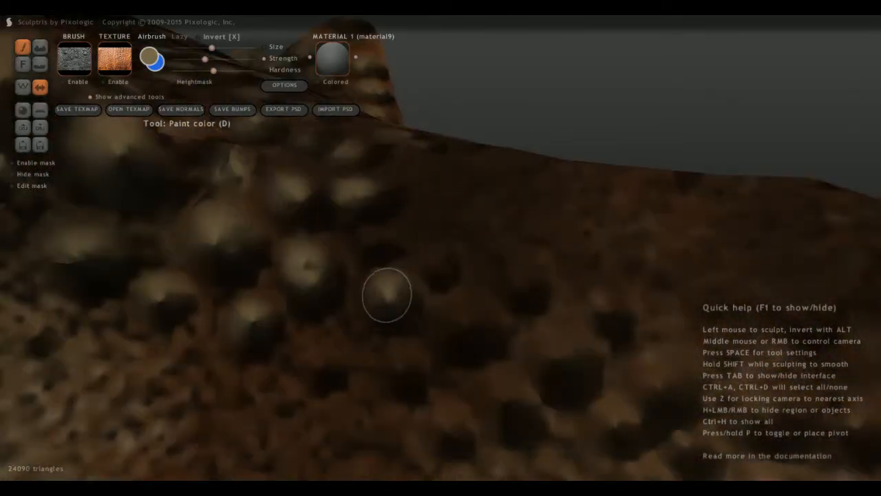
drag(441, 263, 443, 264)
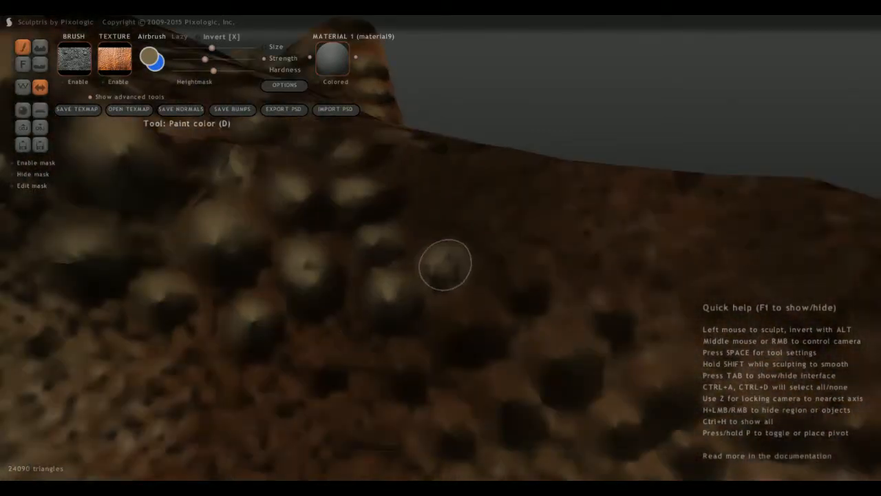
mouse_move(468, 334)
mouse_down()
mouse_move(486, 315)
mouse_move(461, 320)
mouse_move(523, 285)
mouse_move(613, 309)
mouse_move(573, 360)
mouse_move(564, 357)
mouse_up()
drag(517, 405, 492, 393)
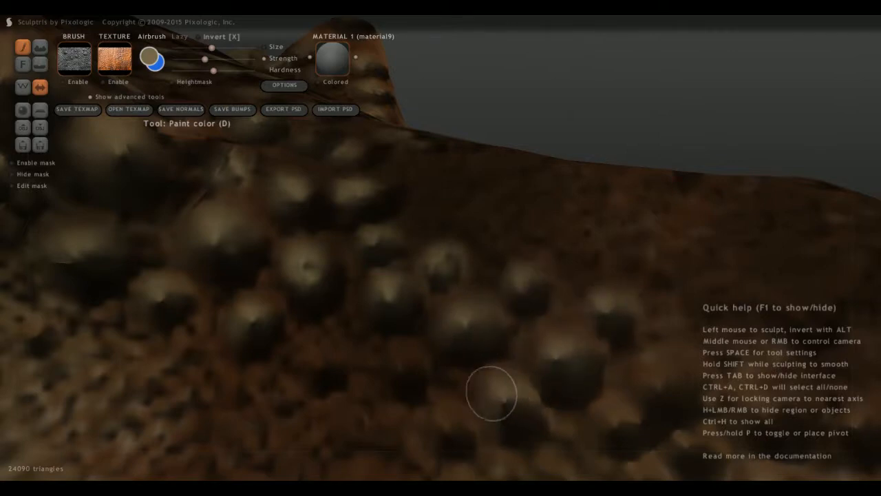
Touch up the smaller scales just beneath the raised row on the snout with tan.
scroll(425, 364, down, 3)
scroll(424, 364, up, 2)
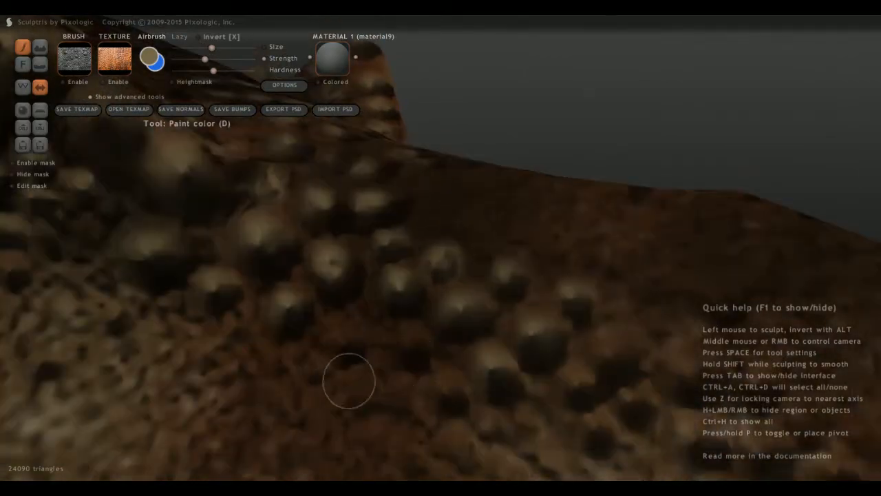
middle_drag(349, 381, 399, 307)
scroll(444, 270, up, 4)
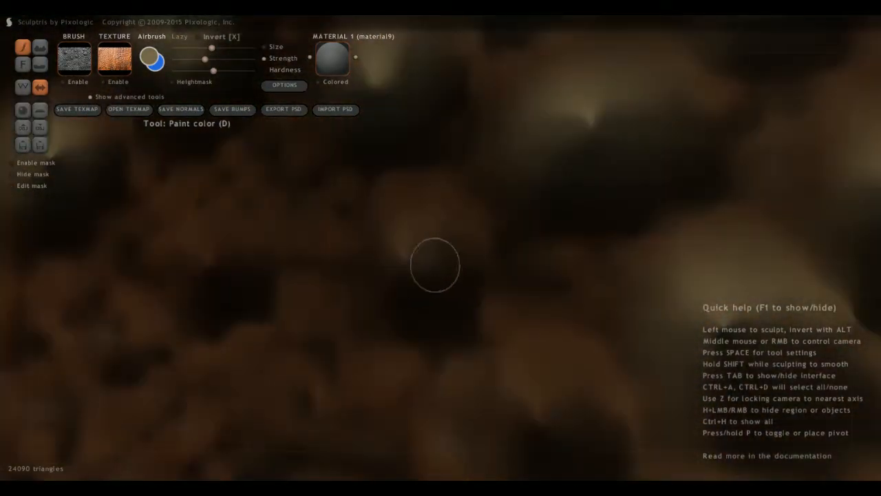
scroll(407, 256, down, 3)
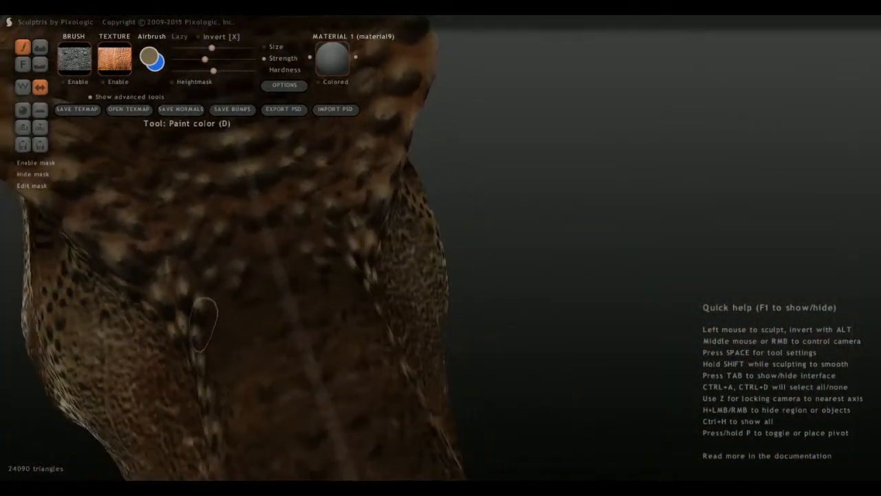
Paint tan spots on the scales across the middle of the snout's base, in front of the forehead.
middle_drag(204, 324, 317, 303)
scroll(331, 301, up, 4)
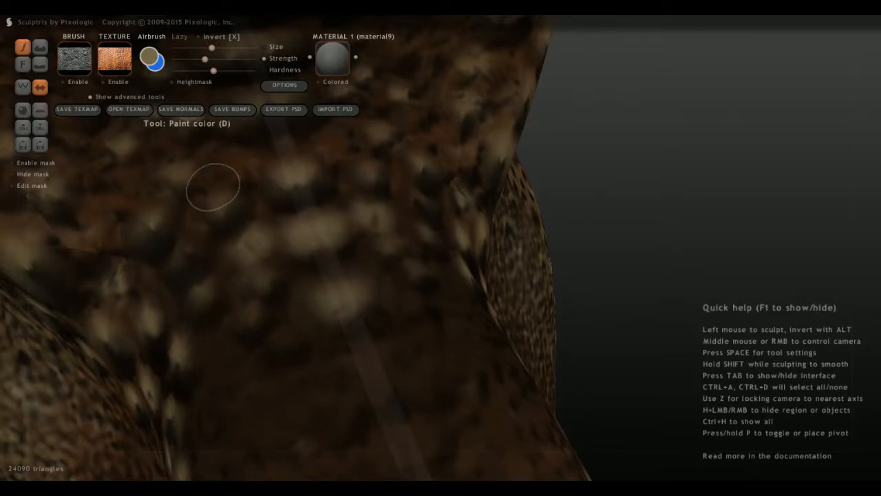
scroll(212, 186, down, 6)
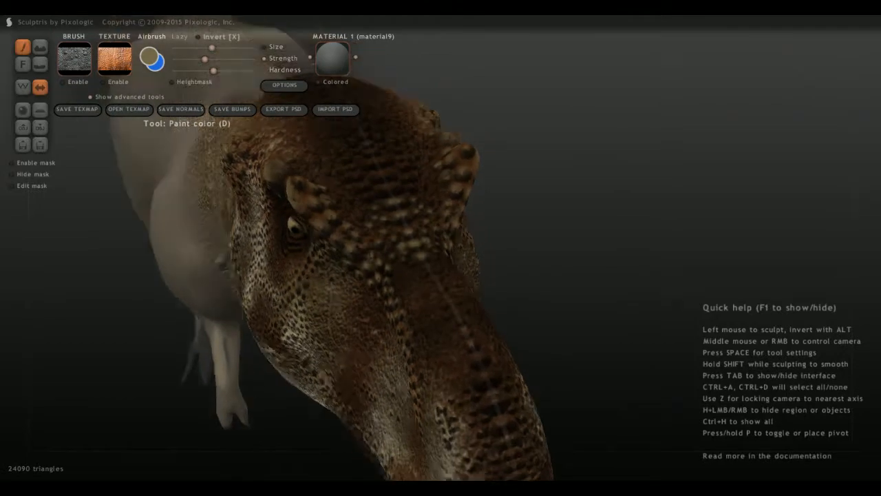
Turn to the other side of the head and dab tan on the patch of dark-edged scales behind the nostril.
middle_drag(276, 248, 199, 214)
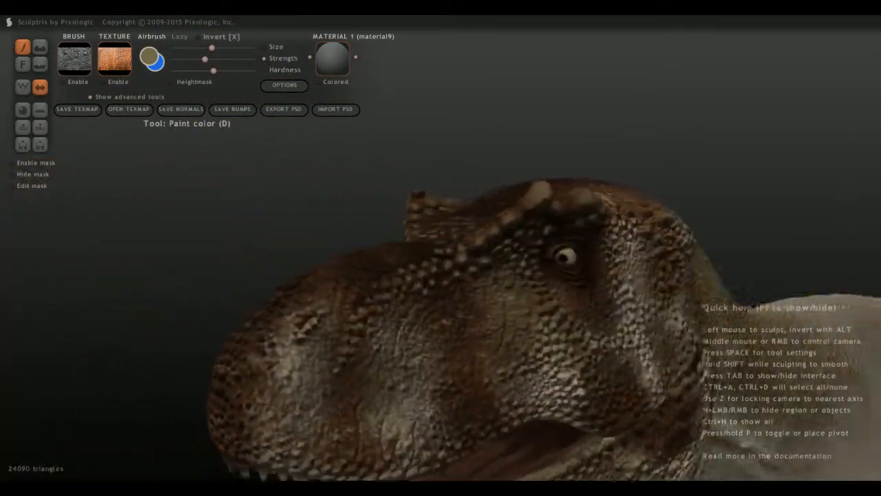
scroll(328, 425, up, 3)
scroll(303, 425, up, 5)
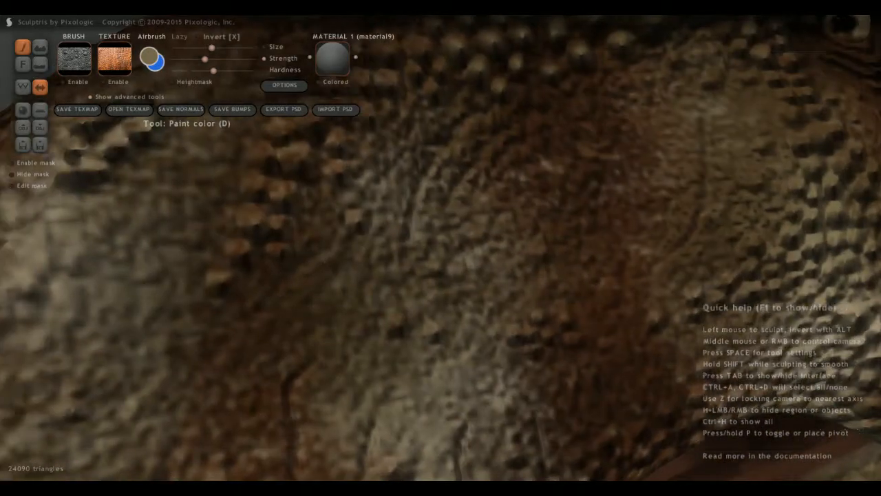
mouse_move(238, 311)
alt+middle_down()
mouse_move(306, 366)
mouse_move(242, 337)
alt+middle_up()
scroll(310, 345, up, 2)
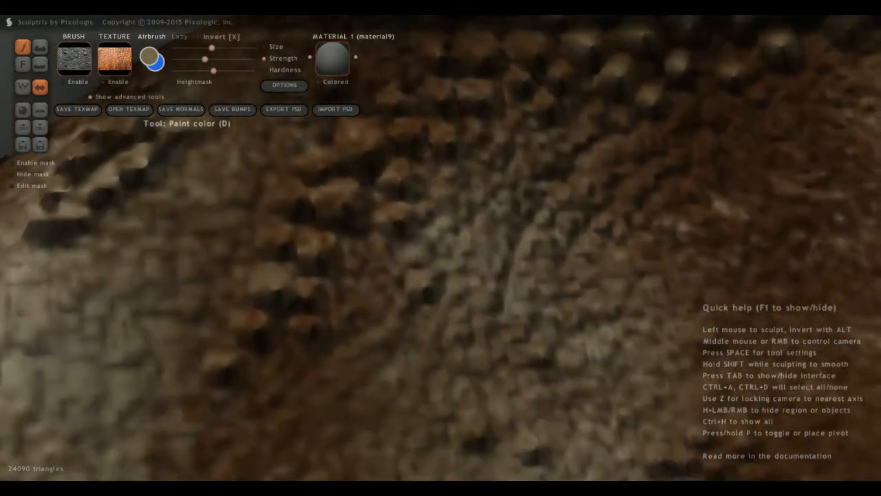
scroll(292, 352, up, 2)
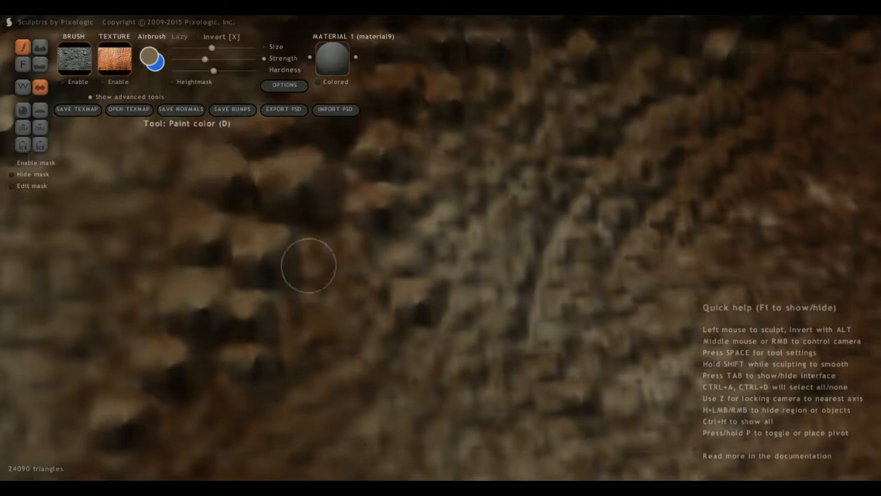
Extend the tan highlights from the patch behind the nostril up to the raised scale row on the upper snout.
alt+middle_drag(308, 239, 313, 325)
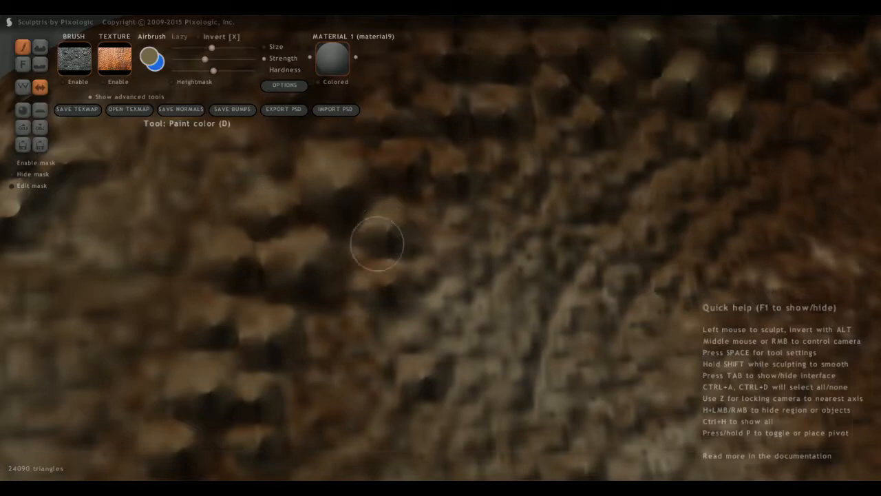
mouse_move(518, 200)
middle_down()
mouse_move(506, 222)
mouse_move(459, 216)
mouse_move(451, 263)
middle_up()
scroll(363, 329, up, 3)
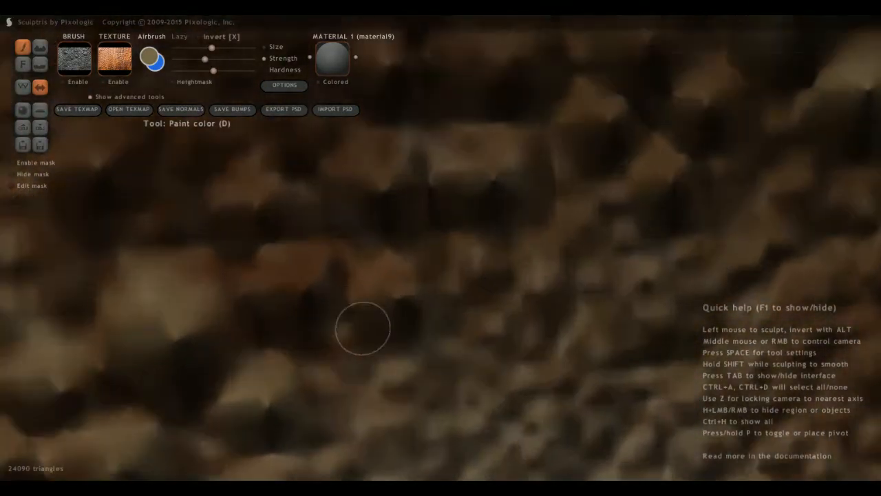
scroll(301, 291, down, 3)
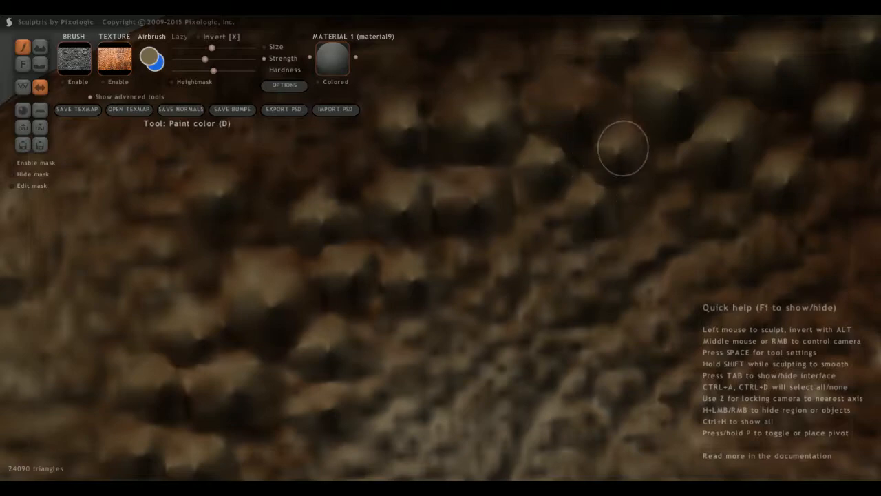
scroll(432, 207, down, 4)
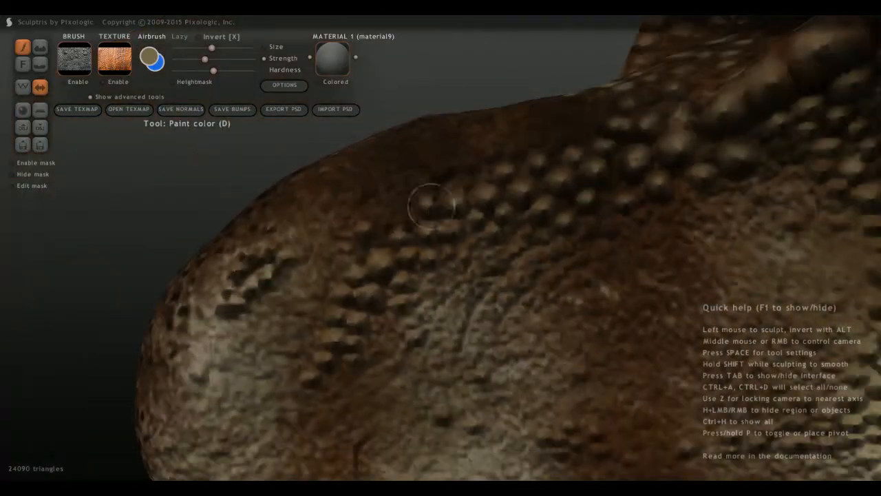
Highlight the raised bumps along the top midline of the snout with tan and view the head from the side.
middle_drag(351, 248, 409, 250)
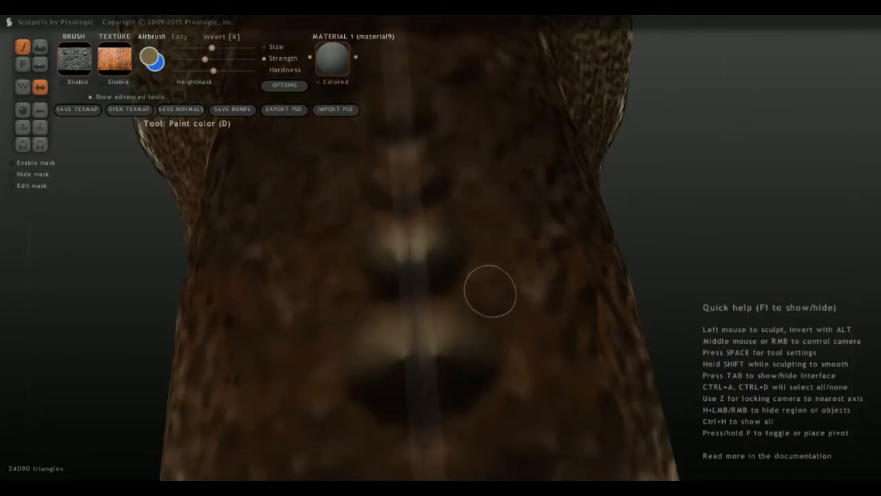
scroll(365, 327, down, 6)
middle_drag(364, 327, 265, 206)
middle_drag(486, 265, 498, 200)
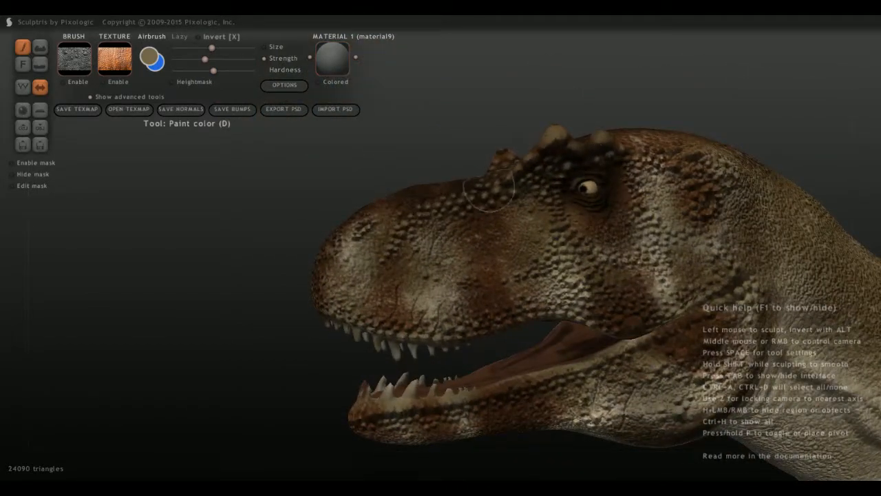
Paint tan over the large rounded scale on the upper lip, just above the corner of the mouth.
middle_drag(414, 234, 551, 279)
middle_drag(468, 320, 558, 291)
alt+middle_drag(169, 367, 360, 353)
scroll(446, 364, up, 4)
mouse_move(419, 426)
alt+middle_down()
mouse_move(399, 320)
mouse_move(404, 282)
alt+middle_up()
scroll(405, 275, up, 2)
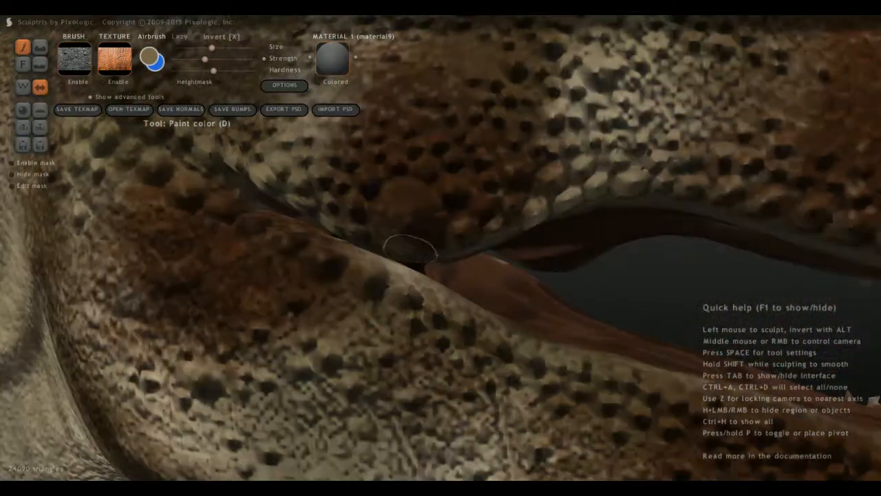
mouse_move(407, 199)
mouse_down()
mouse_move(413, 218)
mouse_move(398, 209)
mouse_move(415, 230)
mouse_up()
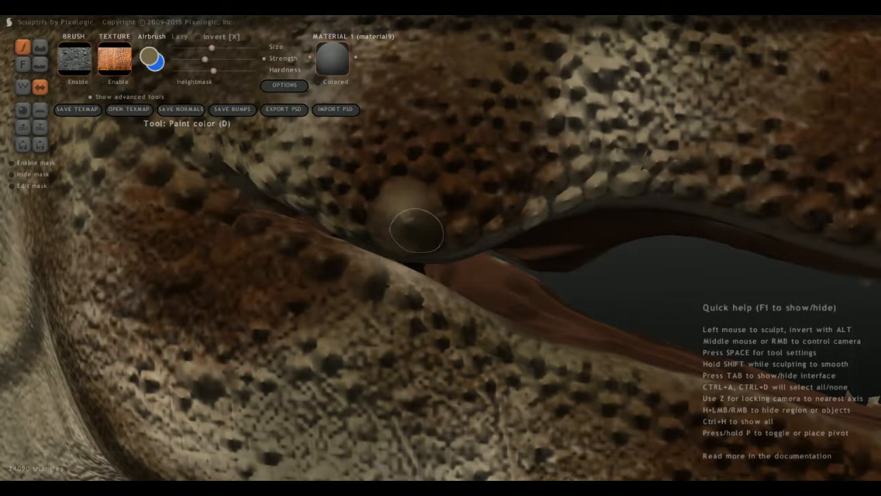
Dab tan on the smaller scales around the large mouth-corner scale and forward along the upper lip.
scroll(427, 225, up, 2)
drag(468, 163, 459, 169)
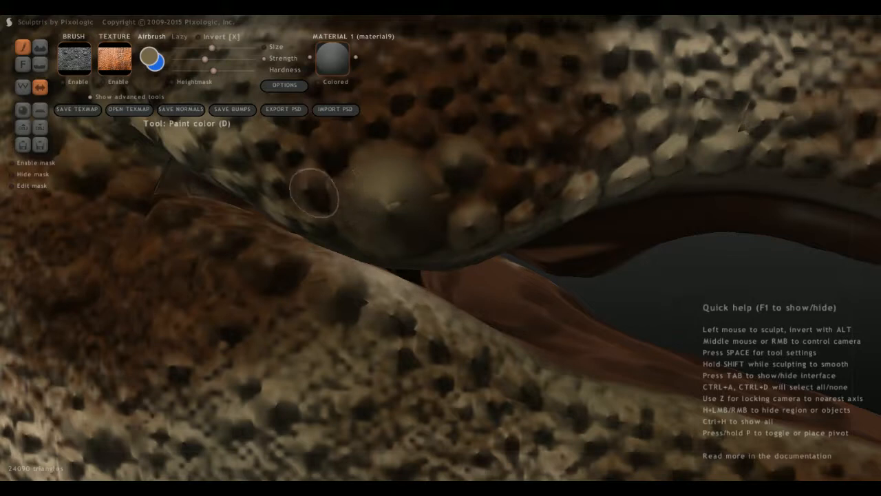
drag(397, 130, 413, 134)
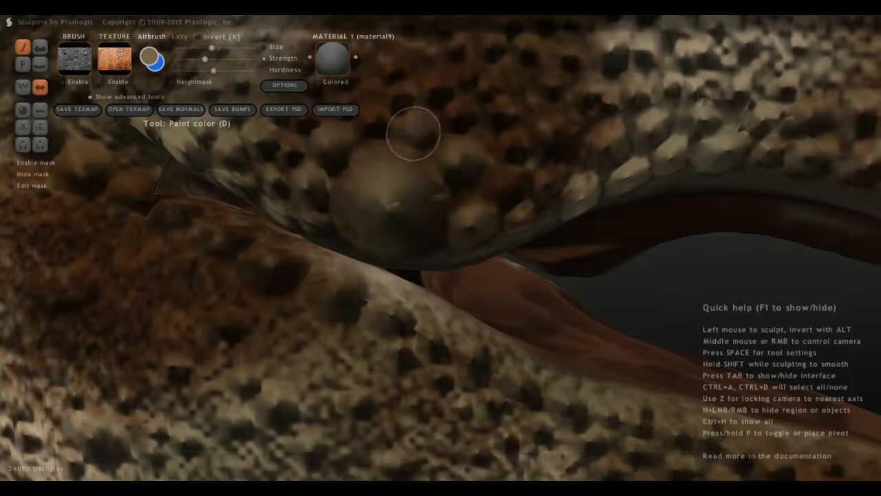
drag(517, 197, 514, 187)
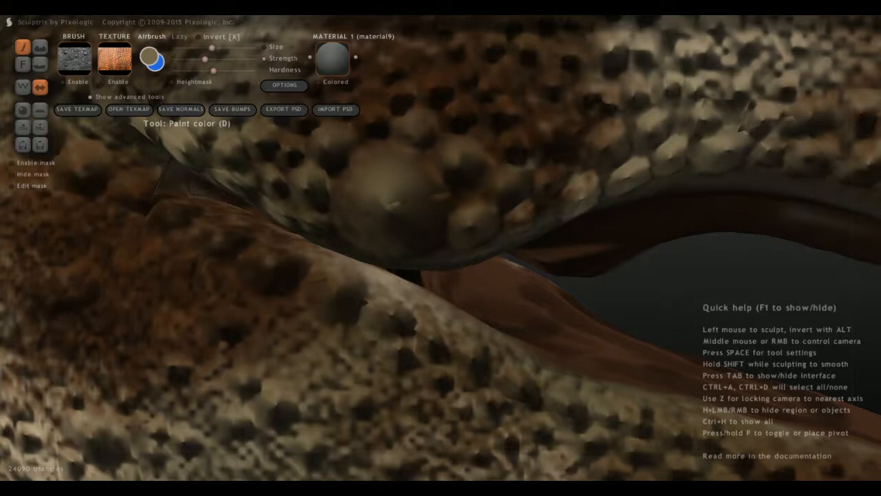
middle_drag(471, 155, 535, 152)
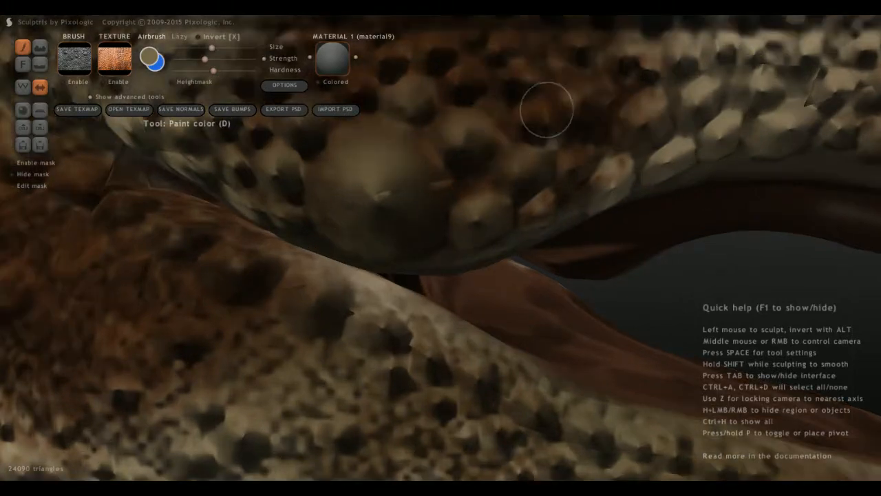
drag(547, 108, 535, 121)
middle_drag(580, 157, 637, 162)
middle_drag(535, 172, 511, 175)
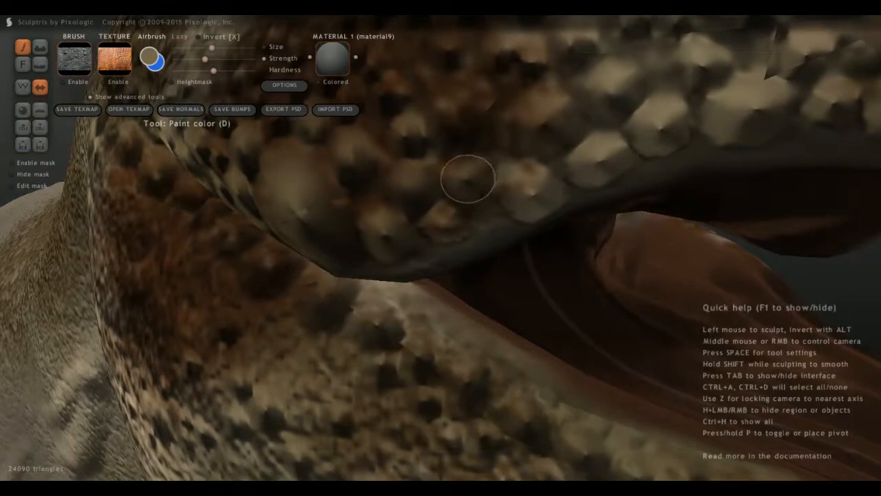
scroll(456, 203, down, 10)
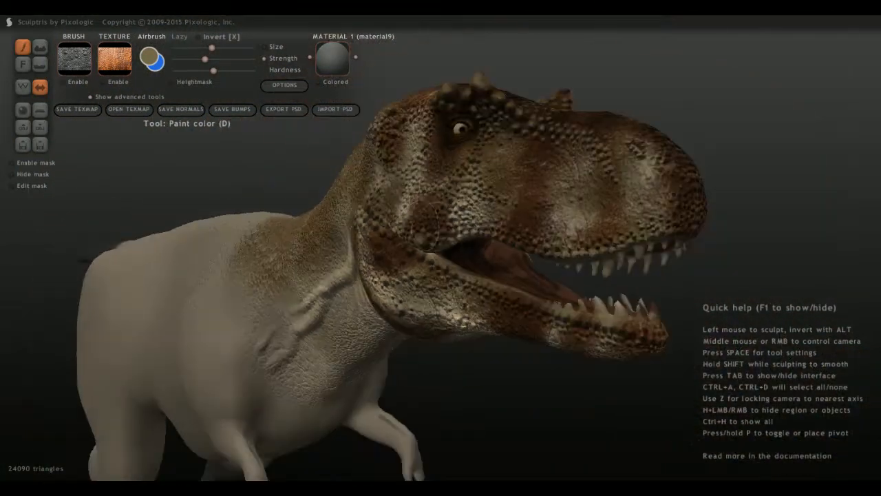
Turn to the top of the snout and dab tan on the small bumps along its midline.
middle_drag(432, 219, 572, 215)
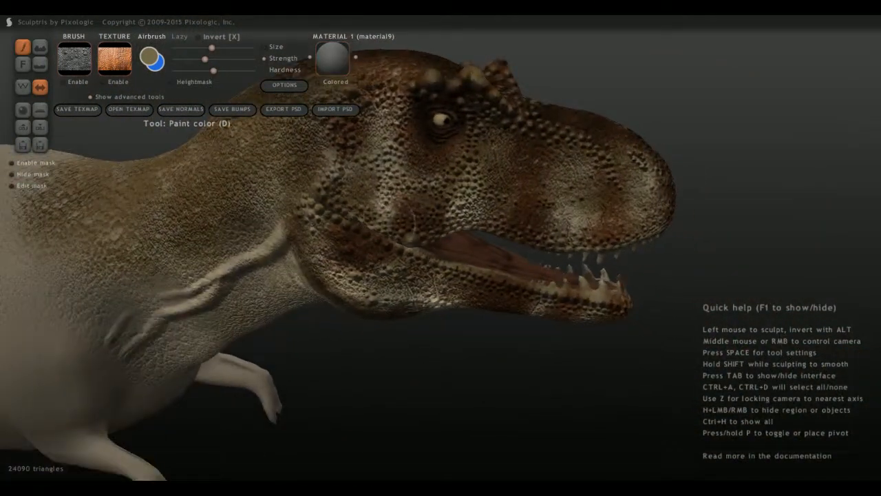
scroll(562, 148, up, 10)
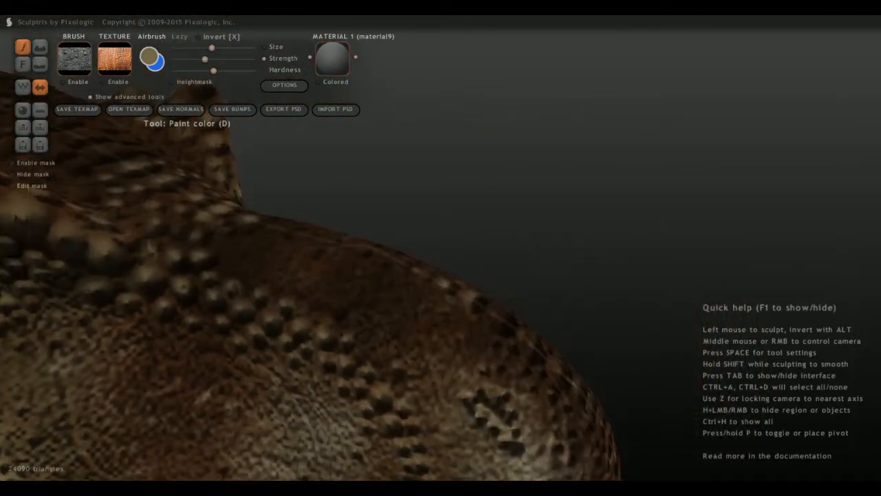
scroll(561, 148, down, 4)
middle_drag(482, 179, 315, 297)
scroll(303, 290, up, 4)
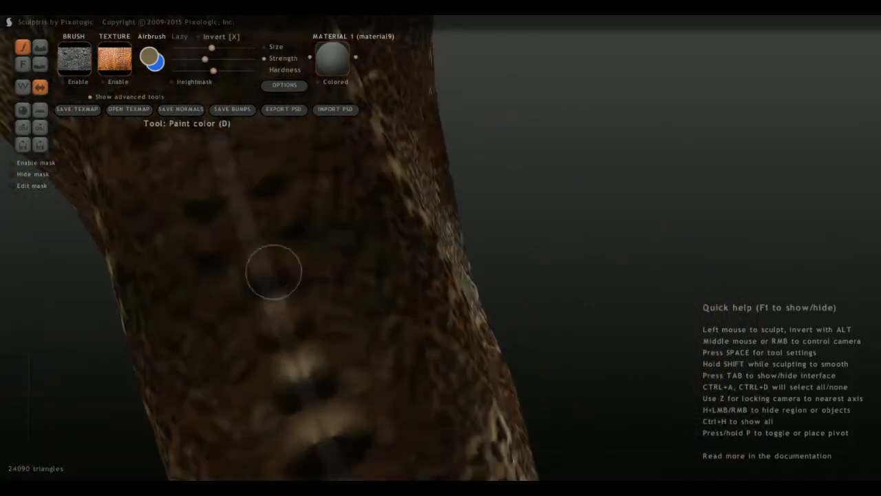
mouse_move(262, 269)
mouse_down()
mouse_move(284, 260)
mouse_move(258, 270)
mouse_up()
drag(276, 315, 288, 313)
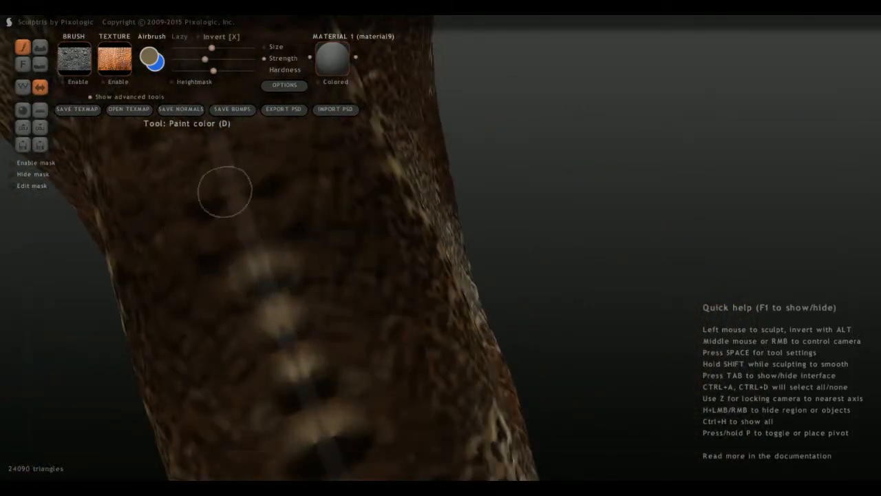
Extend the tan spots farther along the snout's midline, adding dabs on the dark-edged scales beside it.
mouse_move(238, 218)
mouse_down()
mouse_move(249, 221)
mouse_move(221, 191)
mouse_up()
scroll(292, 191, up, 2)
drag(236, 152, 244, 158)
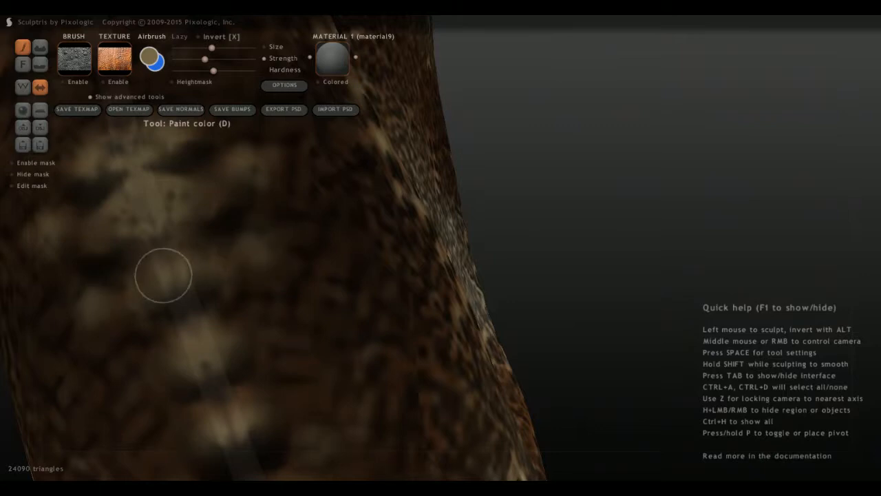
mouse_move(234, 275)
right_down()
mouse_move(406, 385)
mouse_move(424, 434)
right_up()
drag(397, 294, 385, 295)
drag(351, 236, 369, 249)
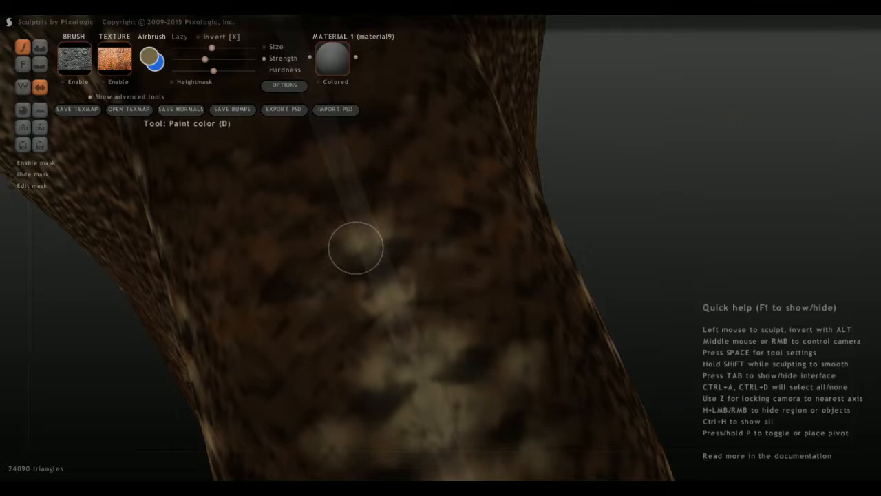
mouse_move(329, 281)
middle_down()
mouse_move(349, 299)
mouse_move(411, 315)
middle_up()
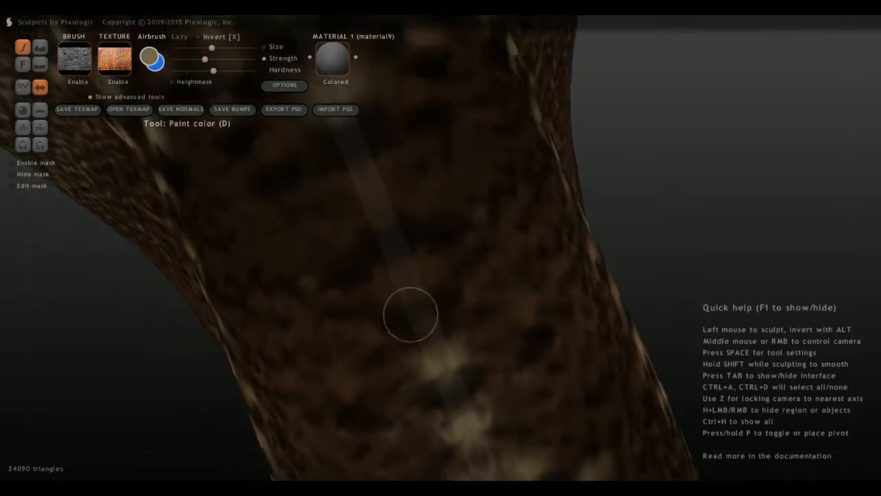
Continue the tan spots toward the forehead, filling the midline gap and scattering dabs on both sides.
mouse_move(396, 296)
mouse_down()
mouse_move(433, 292)
mouse_move(388, 276)
mouse_move(356, 239)
mouse_move(407, 226)
mouse_move(365, 215)
mouse_move(380, 183)
mouse_move(352, 186)
mouse_up()
middle_drag(403, 234, 466, 265)
drag(466, 265, 451, 291)
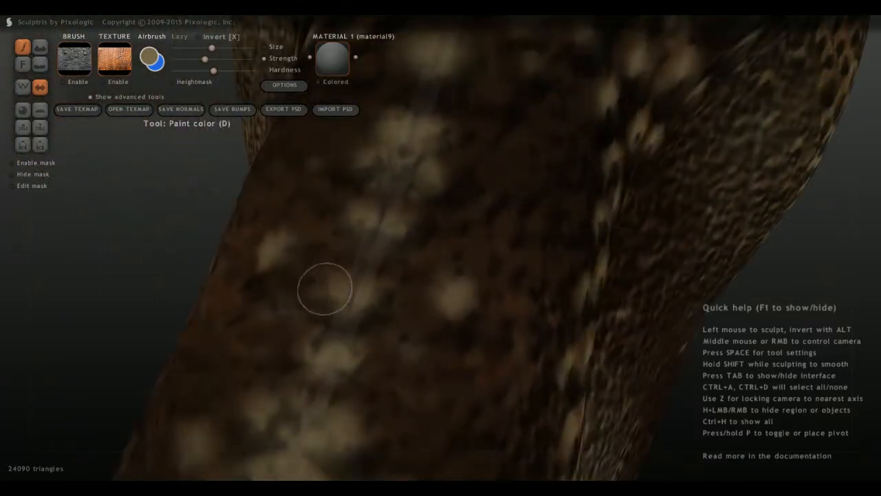
mouse_move(325, 289)
mouse_down()
mouse_move(287, 301)
mouse_move(296, 262)
mouse_up()
click(316, 216)
scroll(311, 252, down, 6)
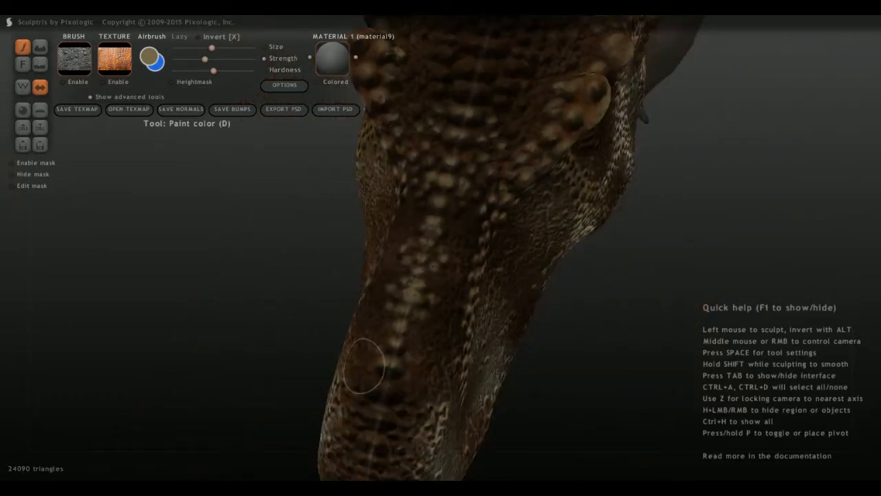
Highlight the upper edges of the first wide, dark midline scales on the snout's front slope with tan.
scroll(364, 366, down, 5)
middle_drag(374, 367, 378, 330)
scroll(373, 331, up, 6)
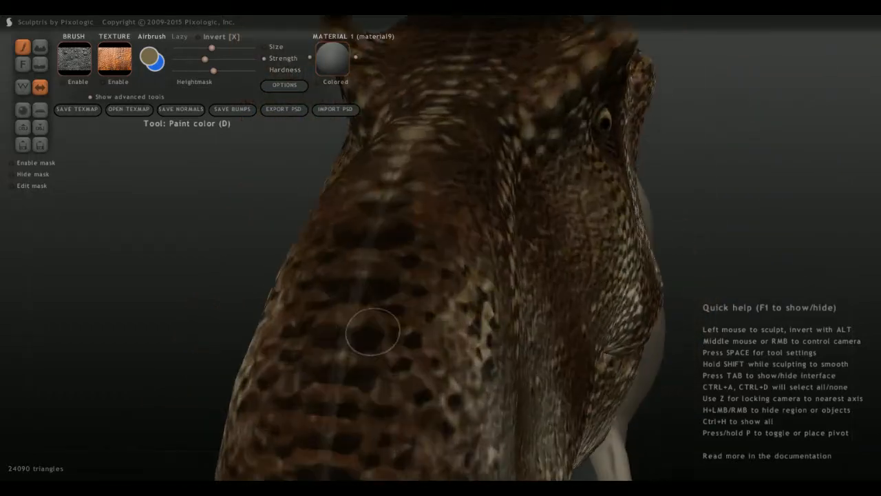
scroll(352, 303, up, 2)
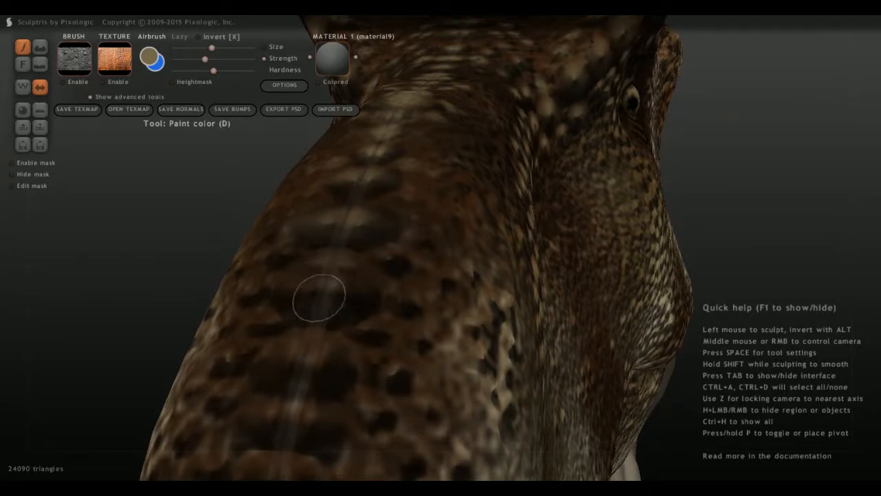
scroll(338, 301, up, 2)
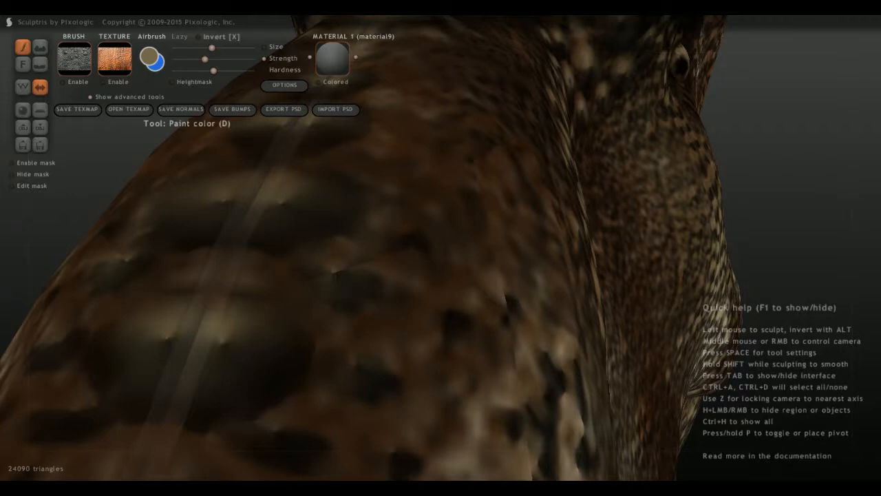
scroll(320, 329, down, 3)
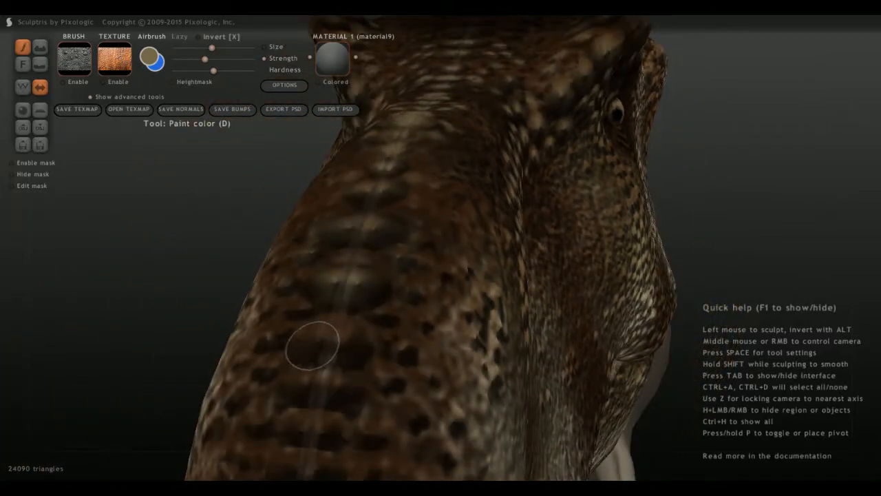
Add tan highlights to the next wide midline scales down the snout's front and the dark scales beside them.
middle_drag(330, 348, 355, 291)
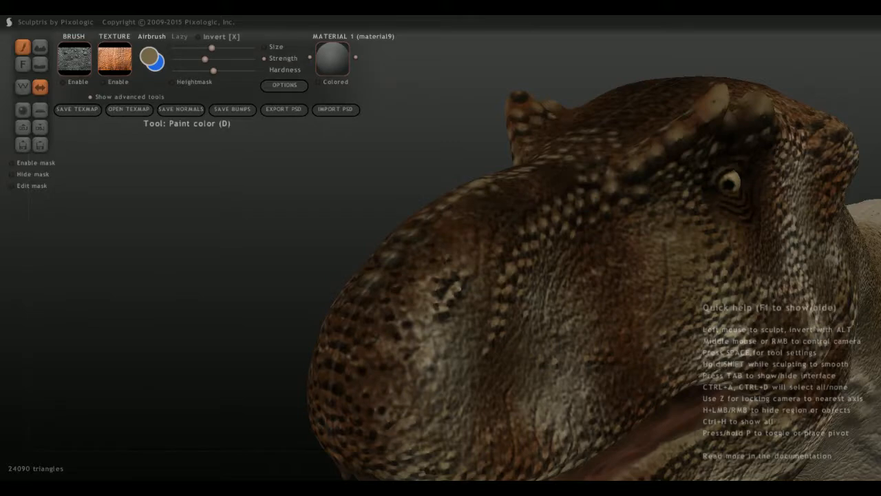
middle_drag(356, 290, 333, 313)
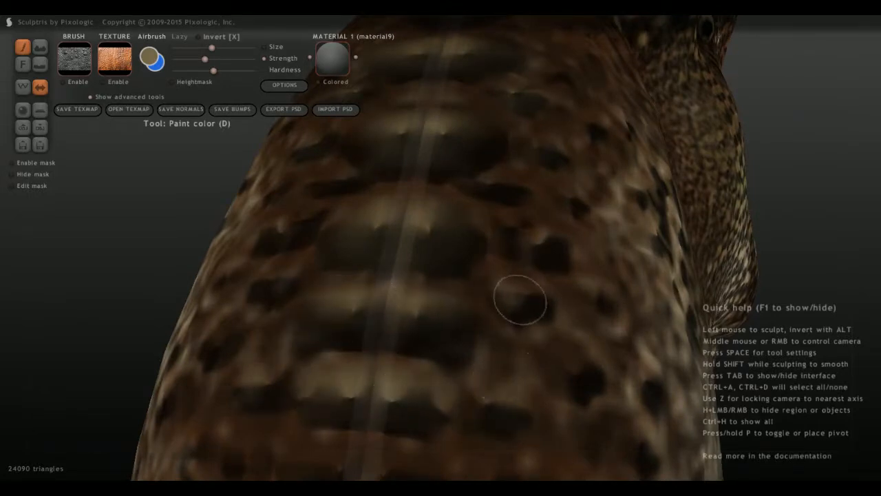
middle_drag(565, 364, 393, 360)
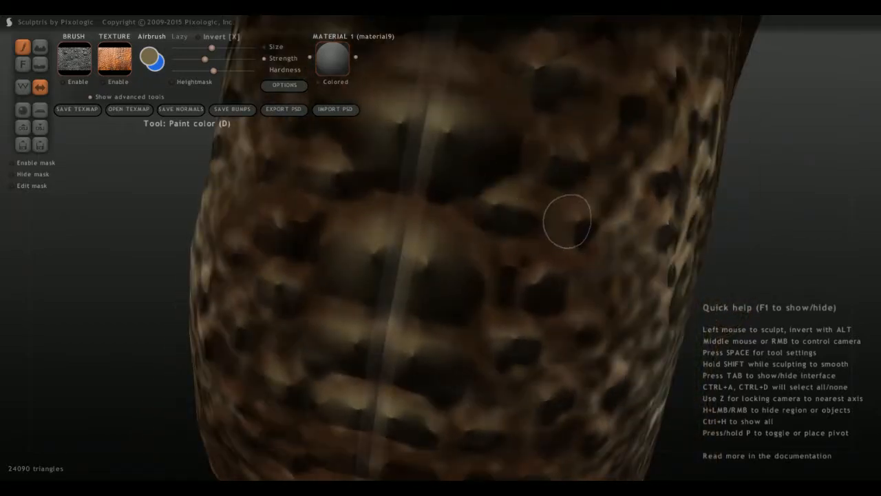
mouse_move(569, 218)
middle_down()
mouse_move(569, 321)
mouse_move(483, 273)
mouse_move(413, 405)
mouse_move(420, 413)
mouse_move(386, 352)
mouse_move(379, 294)
middle_up()
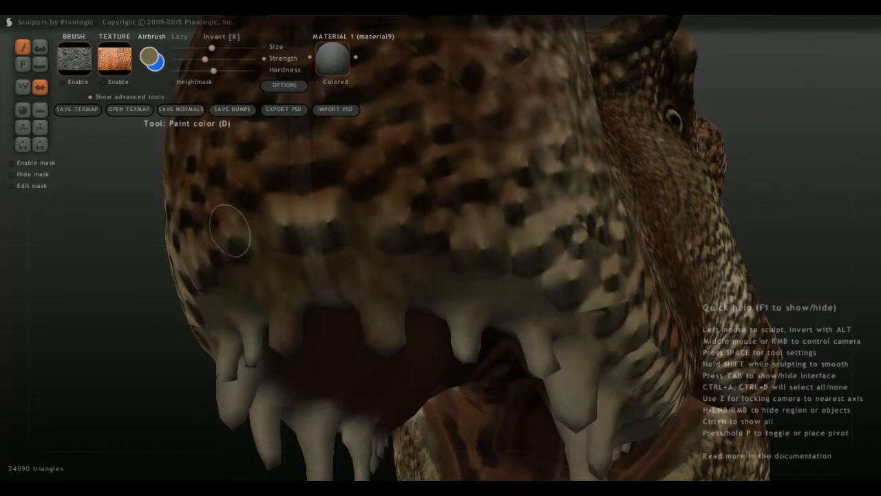
Paint tan on the midline scales and neighbouring bumps at the snout tip, above the front teeth.
drag(298, 165, 289, 161)
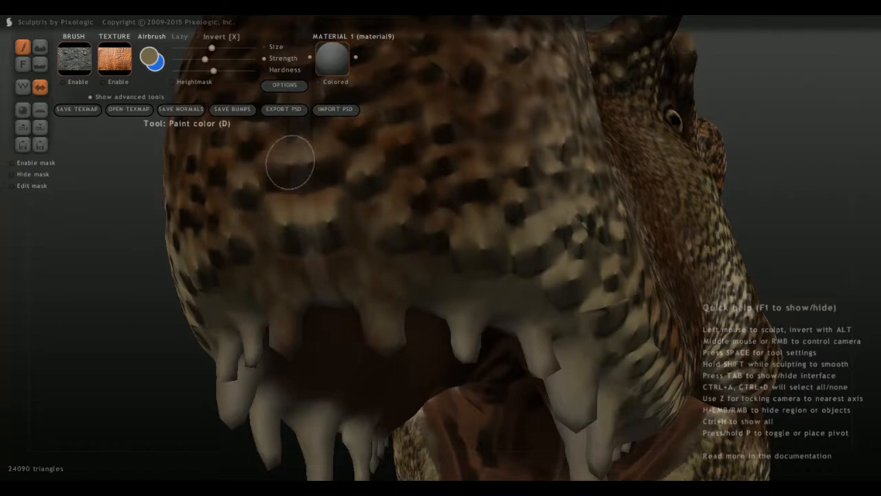
middle_drag(299, 162, 346, 232)
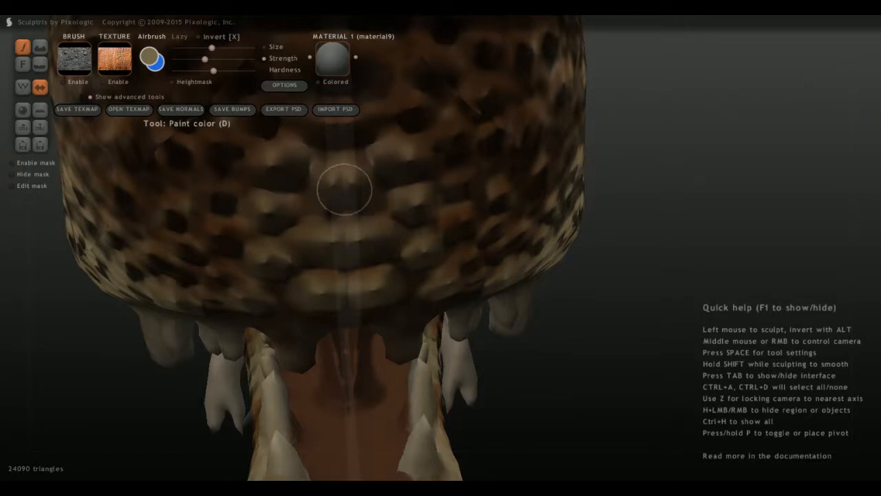
middle_drag(338, 183, 378, 228)
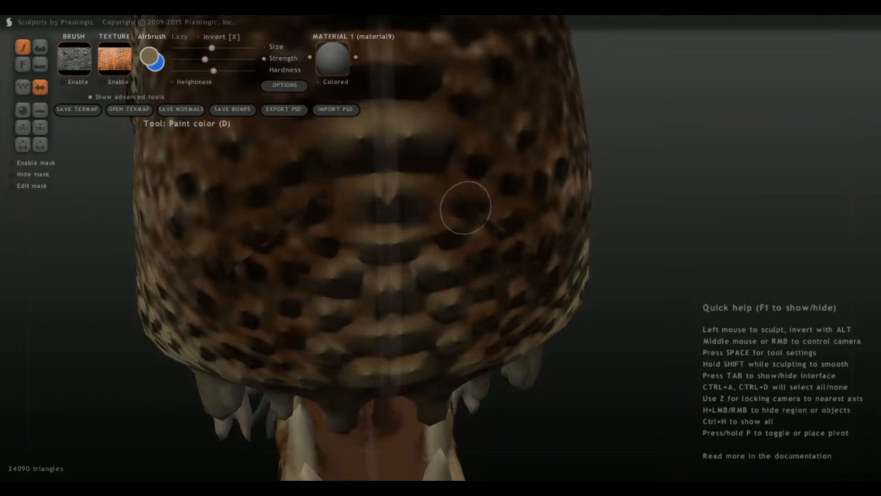
middle_drag(468, 200, 411, 216)
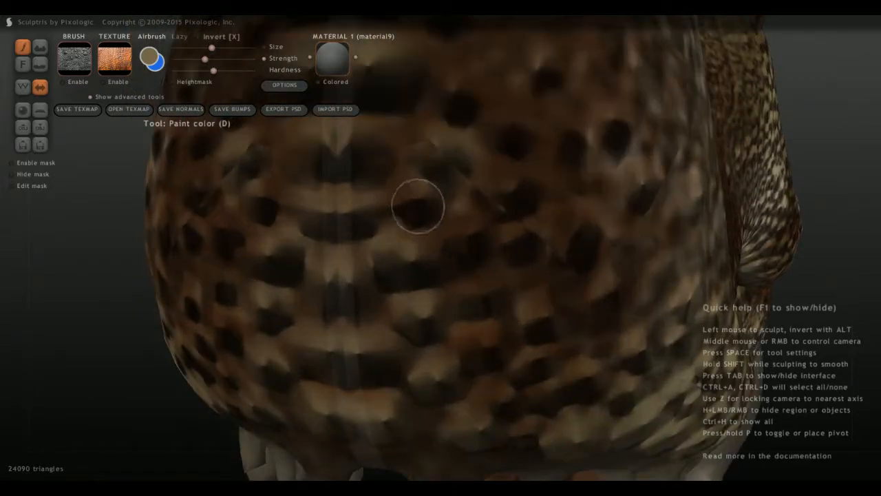
Fill in tan on the remaining dark midline bands between the snout tip and the upper front slope.
scroll(489, 286, down, 4)
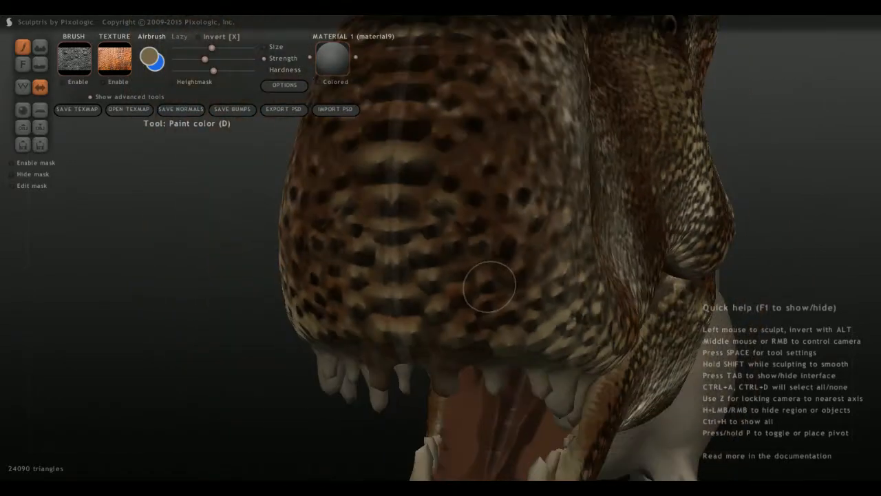
scroll(489, 285, down, 8)
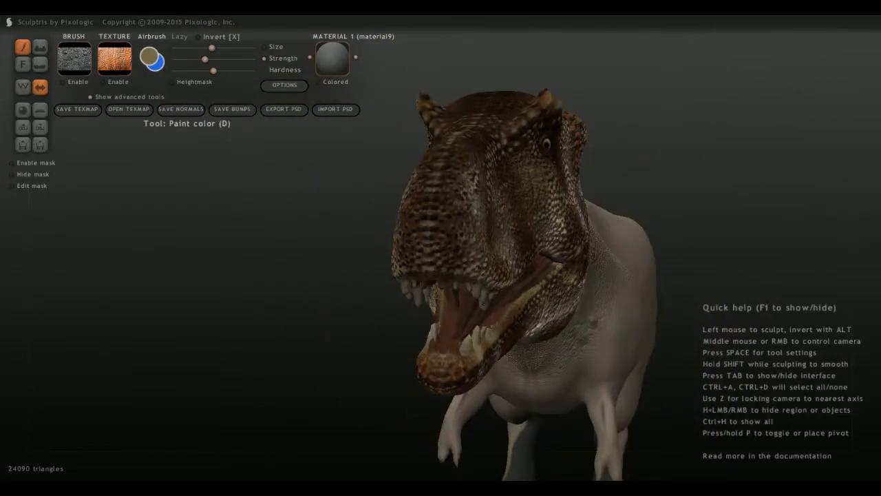
key(space)
middle_drag(417, 227, 396, 310)
scroll(376, 356, up, 5)
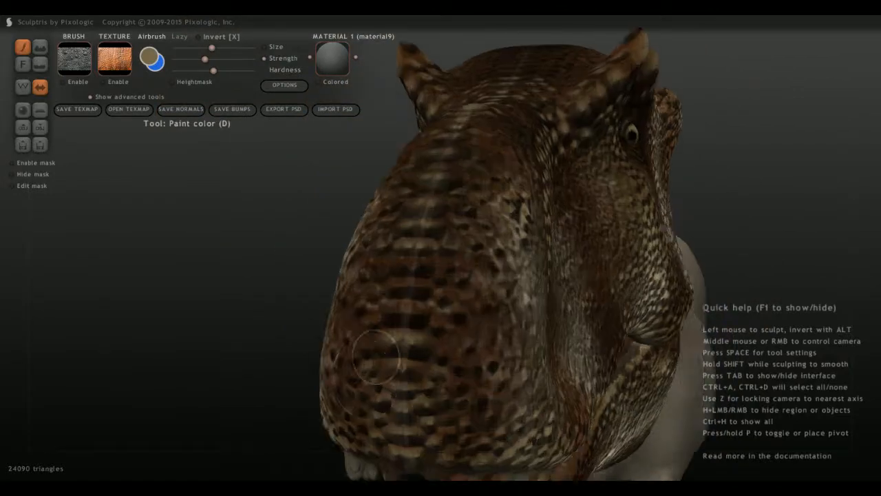
scroll(383, 351, up, 4)
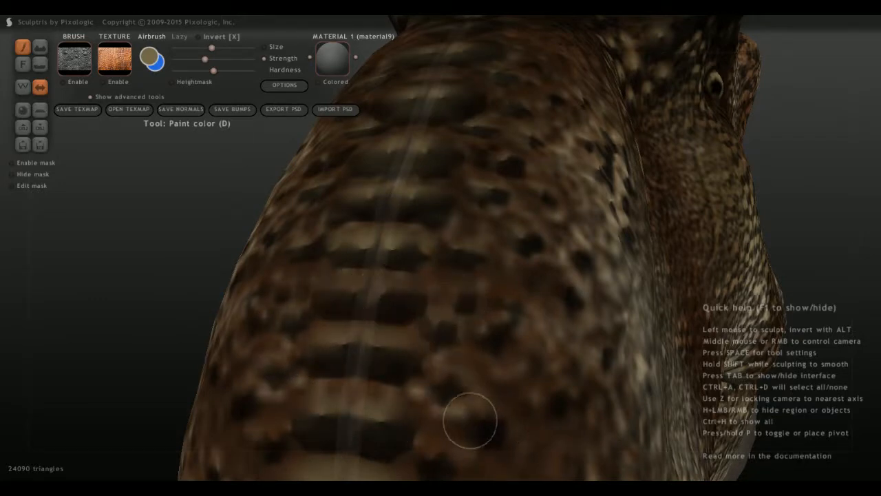
Paint tan highlights on the raised scales below the lower lip, along the middle of the lower jaw's side.
scroll(404, 379, down, 5)
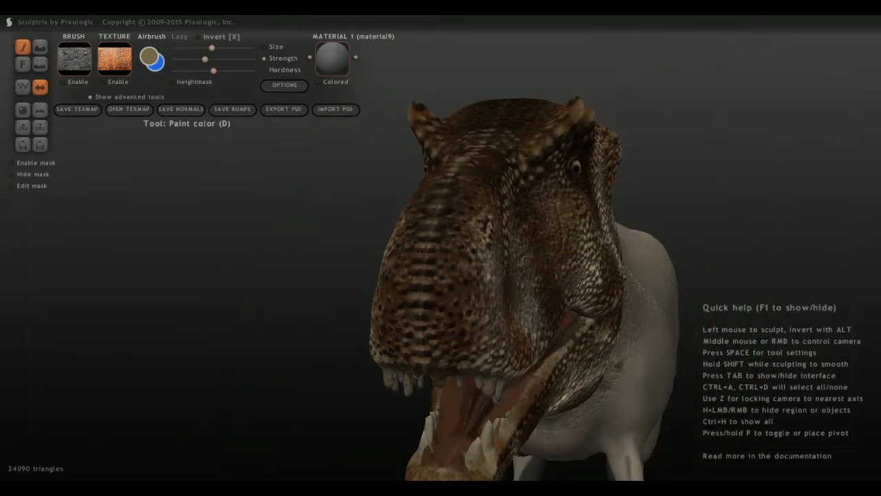
middle_drag(403, 379, 303, 366)
scroll(303, 366, down, 5)
scroll(451, 248, up, 3)
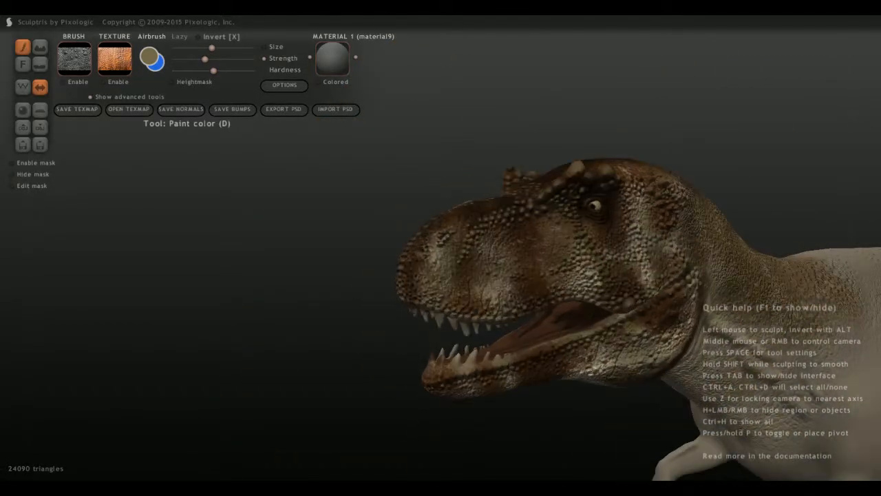
scroll(374, 403, up, 10)
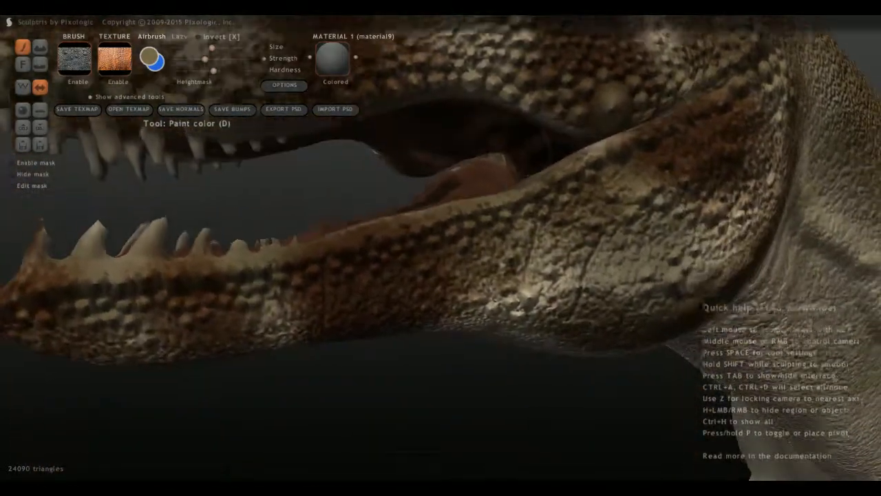
scroll(281, 305, up, 6)
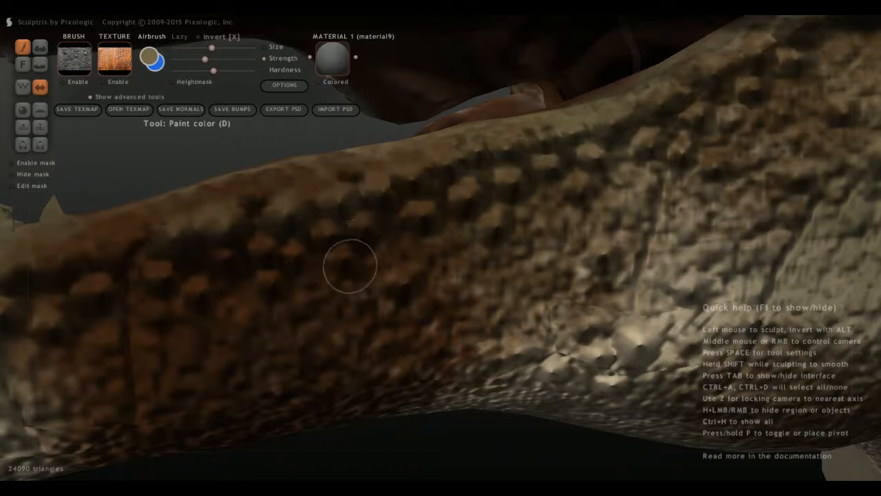
scroll(338, 272, up, 2)
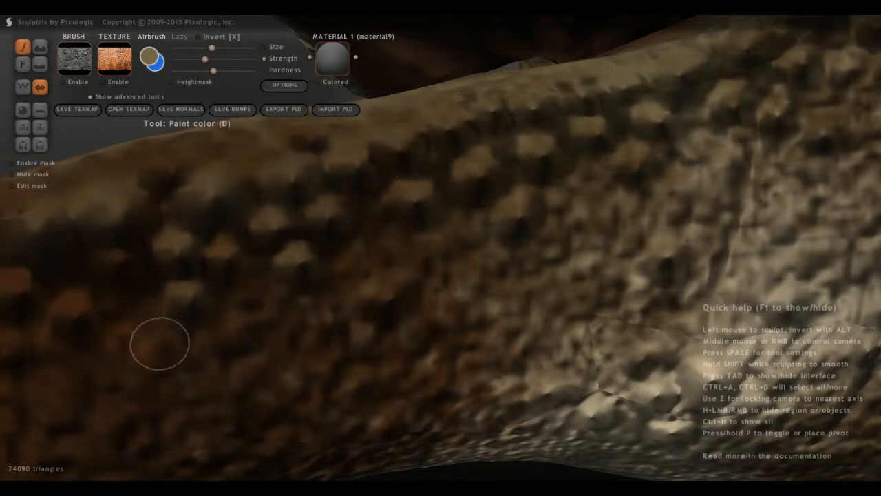
Continue the tan highlights on the lower jaw's raised scales forward to the area below the front teeth.
middle_drag(159, 344, 391, 298)
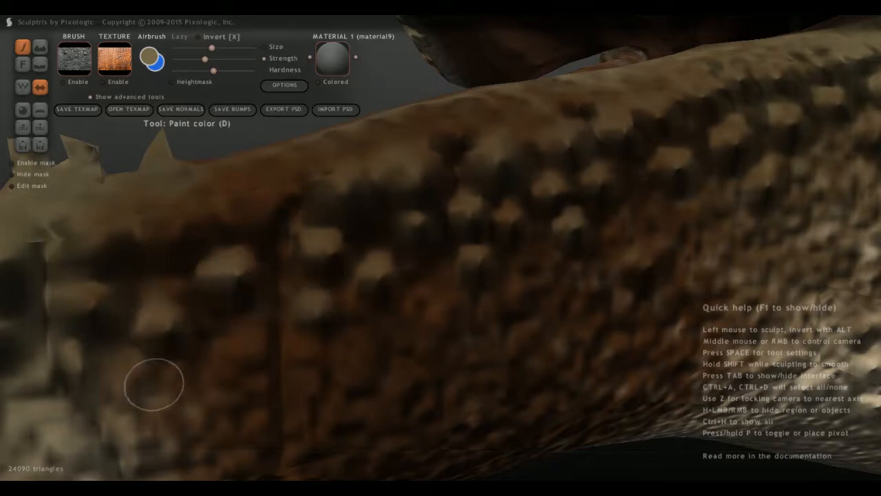
middle_drag(154, 380, 262, 358)
middle_drag(521, 293, 526, 296)
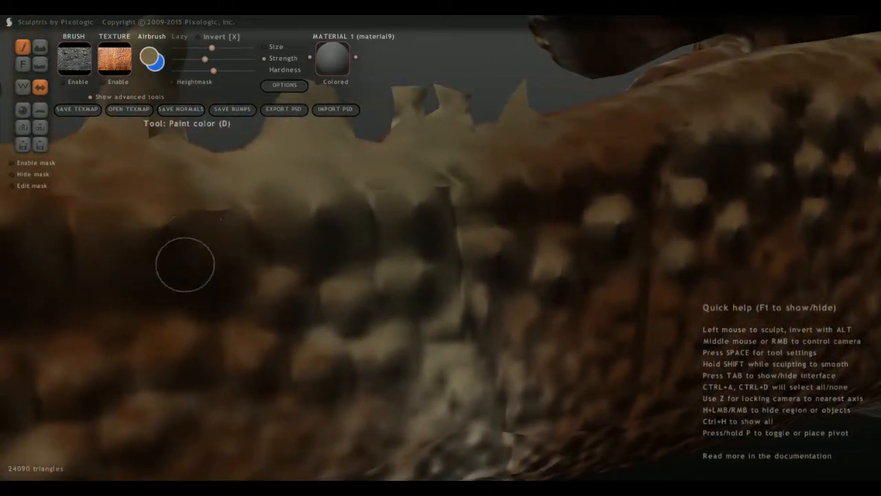
scroll(159, 254, down, 1)
scroll(159, 254, down, 2)
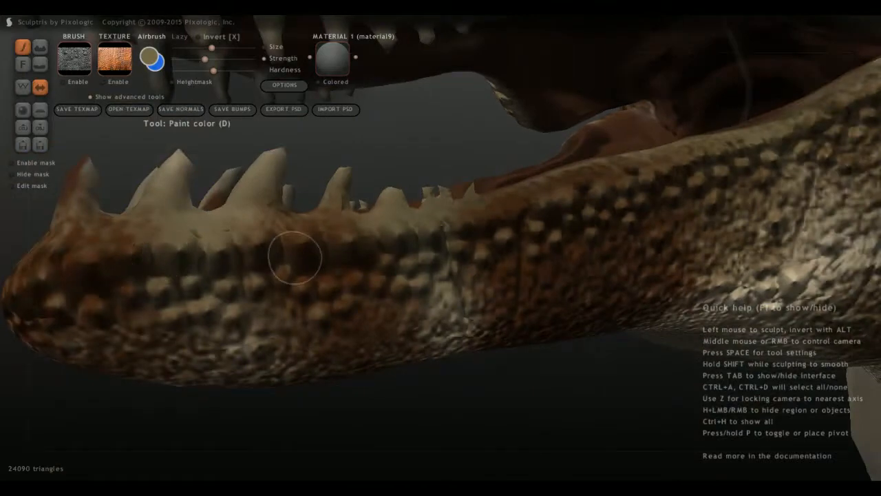
scroll(307, 309, down, 5)
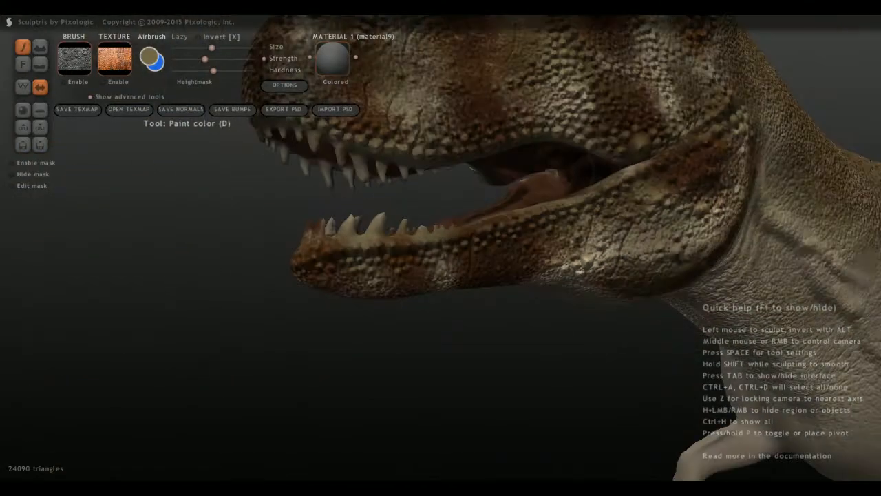
middle_drag(308, 308, 281, 311)
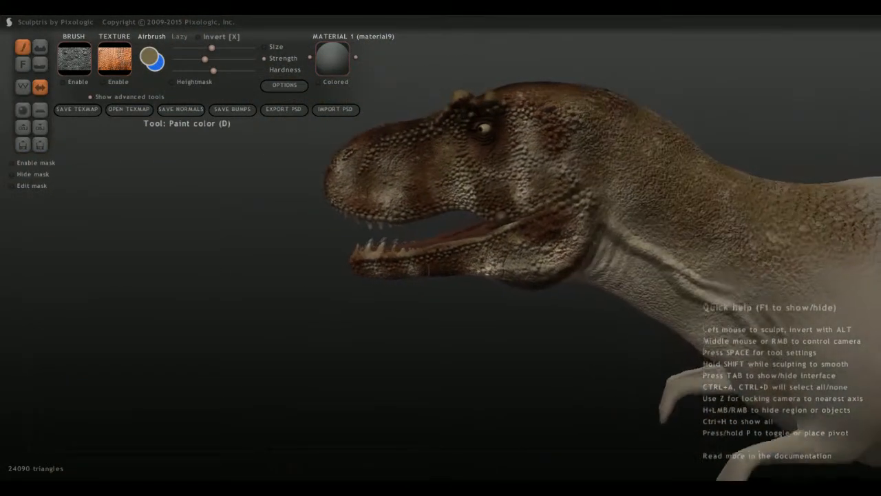
Highlight the large scales around the corner of the mouth with tan.
scroll(567, 254, up, 4)
scroll(651, 216, up, 5)
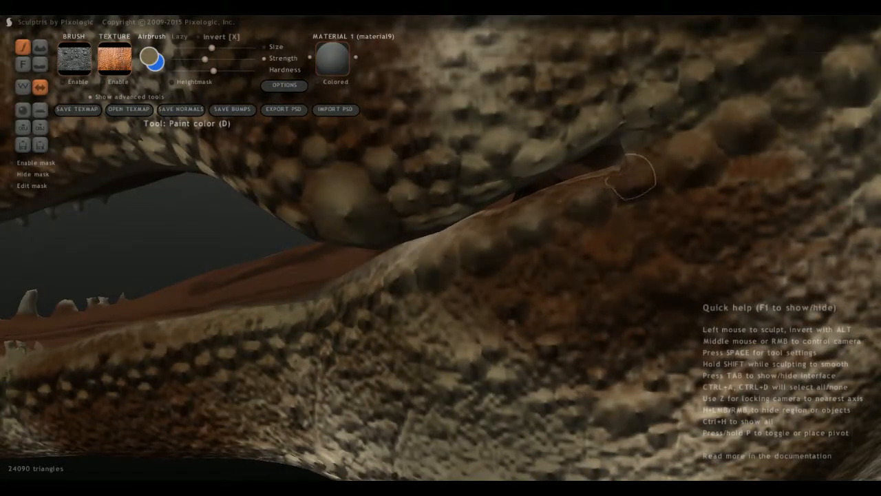
scroll(584, 279, down, 3)
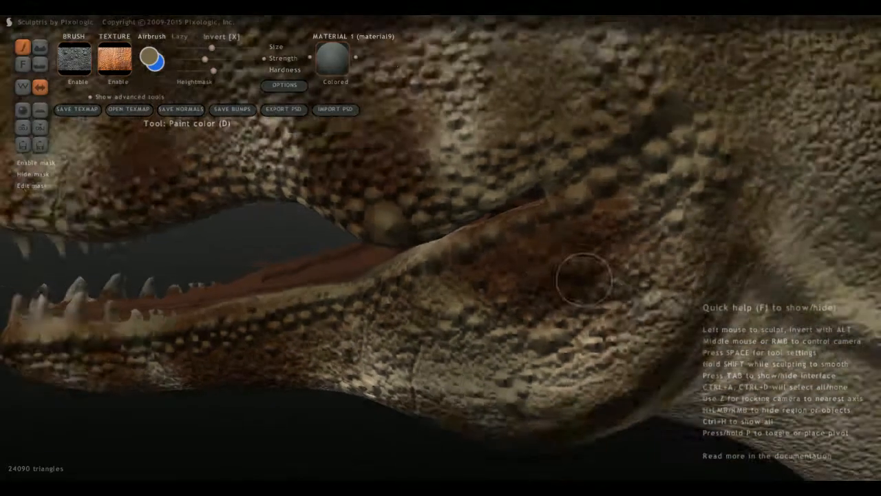
scroll(583, 279, down, 5)
Examine the painted head from the front and side, checking the stripes and tan scale highlights.
middle_drag(584, 279, 709, 334)
mouse_move(523, 289)
middle_down()
mouse_move(441, 255)
mouse_move(369, 245)
mouse_move(370, 258)
middle_up()
scroll(441, 255, down, 4)
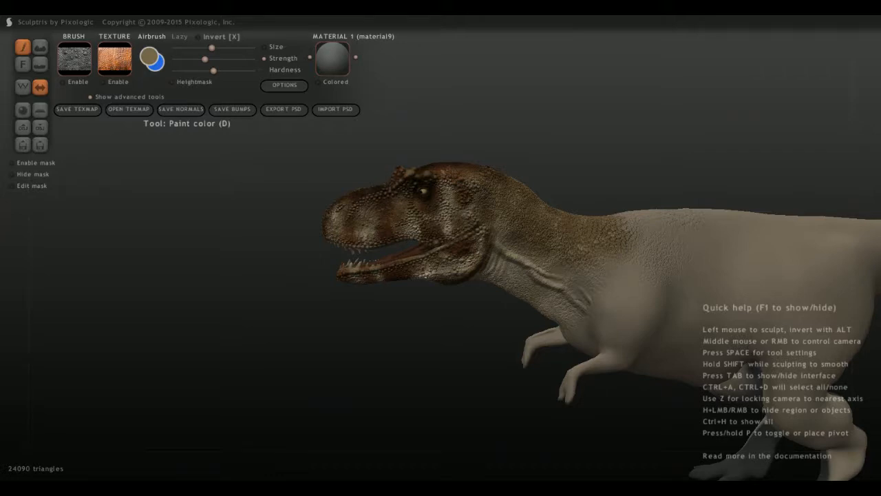
scroll(441, 245, up, 3)
middle_drag(440, 248, 631, 286)
mouse_move(417, 340)
middle_down()
mouse_move(362, 321)
mouse_move(372, 282)
middle_up()
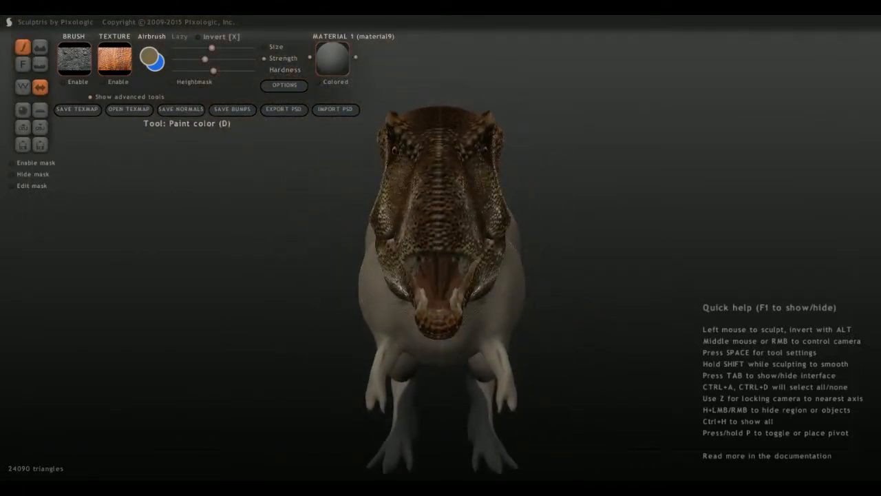
middle_drag(453, 238, 709, 310)
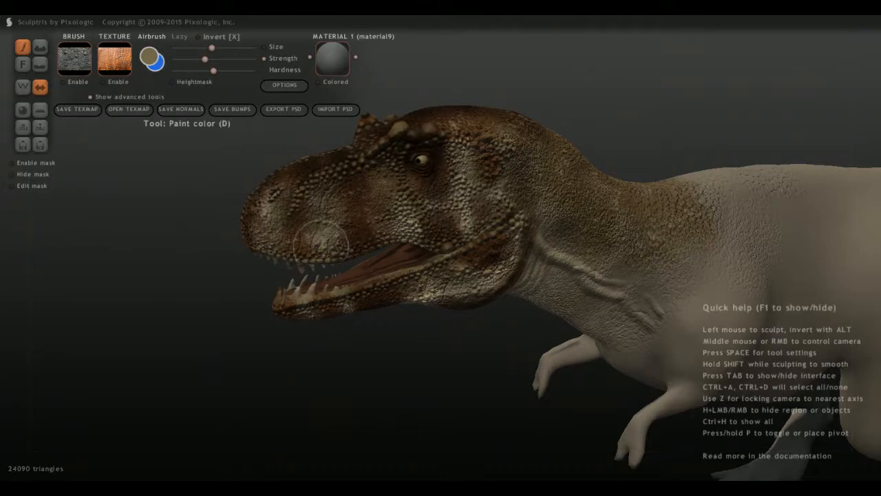
middle_drag(321, 245, 445, 239)
scroll(434, 241, up, 5)
scroll(441, 237, down, 5)
scroll(424, 241, down, 4)
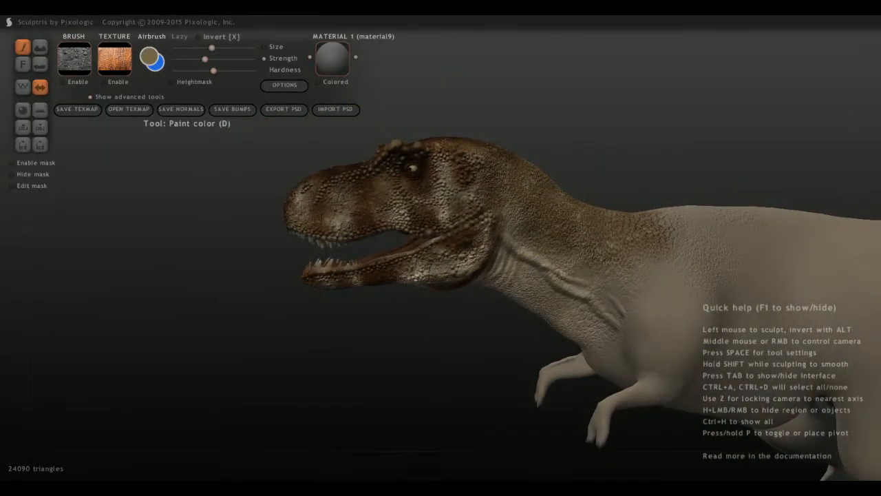